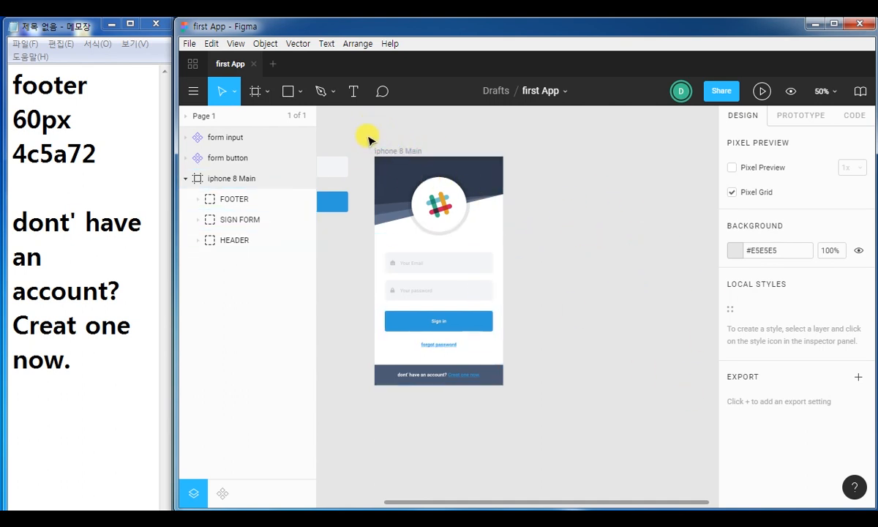
# - Duplicate the iphone 8 Main frame beside the original, aligned at the same height
pyautogui.moveTo(364, 134); pyautogui.dragTo(574, 447)
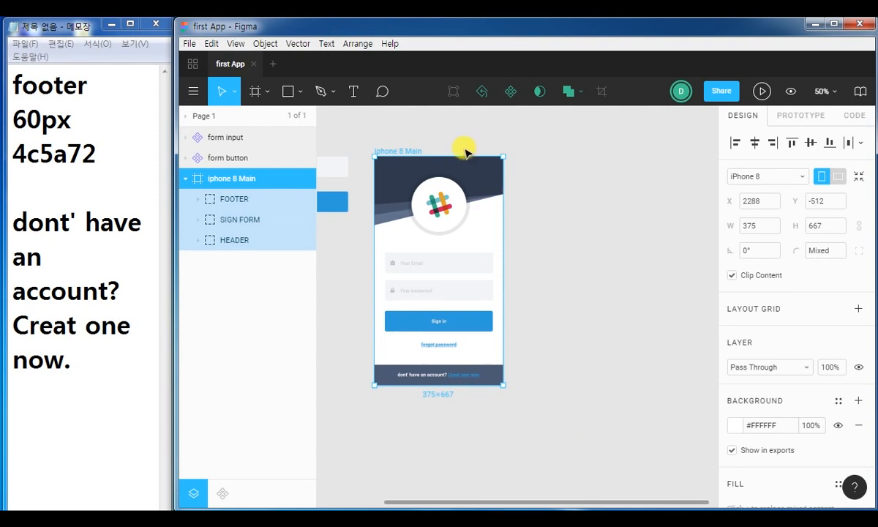
pyautogui.click(402, 122)
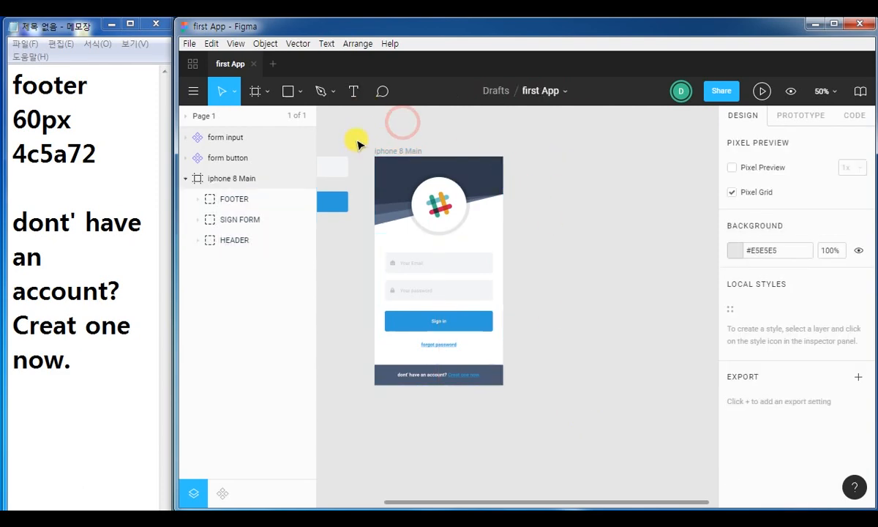
pyautogui.moveTo(361, 131); pyautogui.dragTo(564, 424)
pyautogui.moveTo(415, 384); pyautogui.dragTo(570, 384)
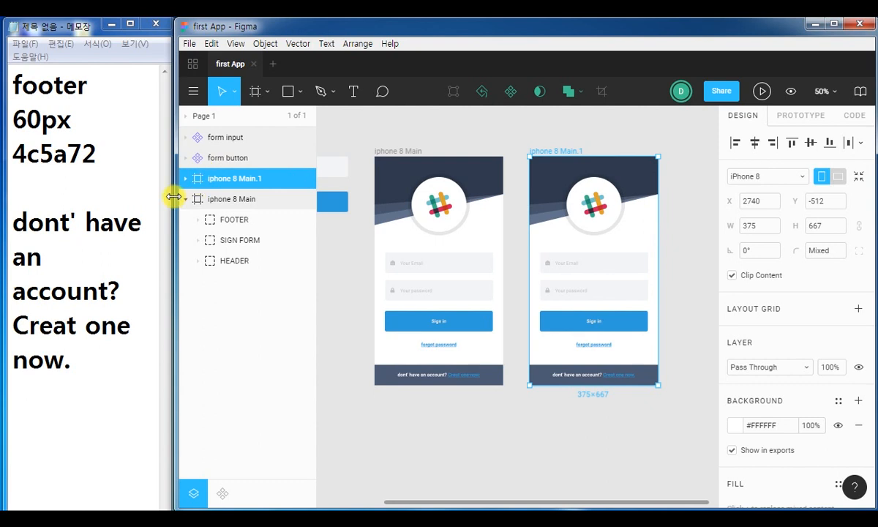
# - Widen the design window over the notes window and clear the frame selection
pyautogui.moveTo(176, 194); pyautogui.dragTo(48, 194)
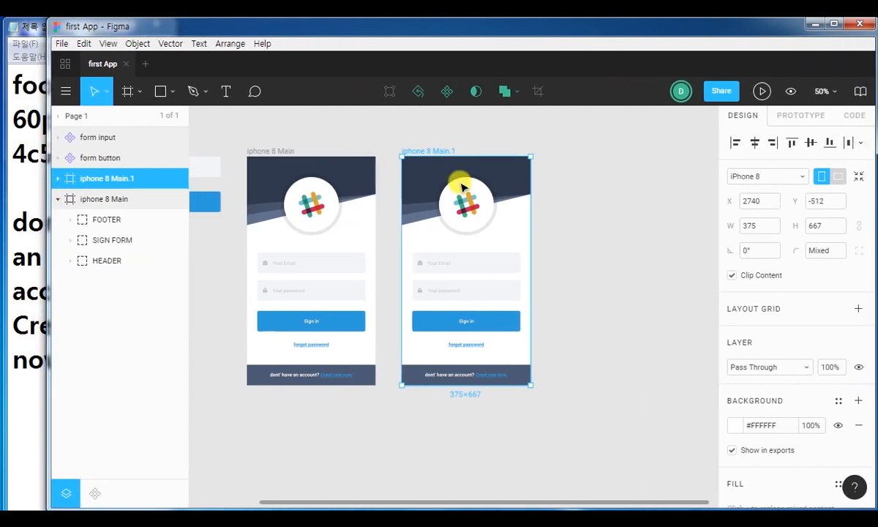
pyautogui.click(596, 189)
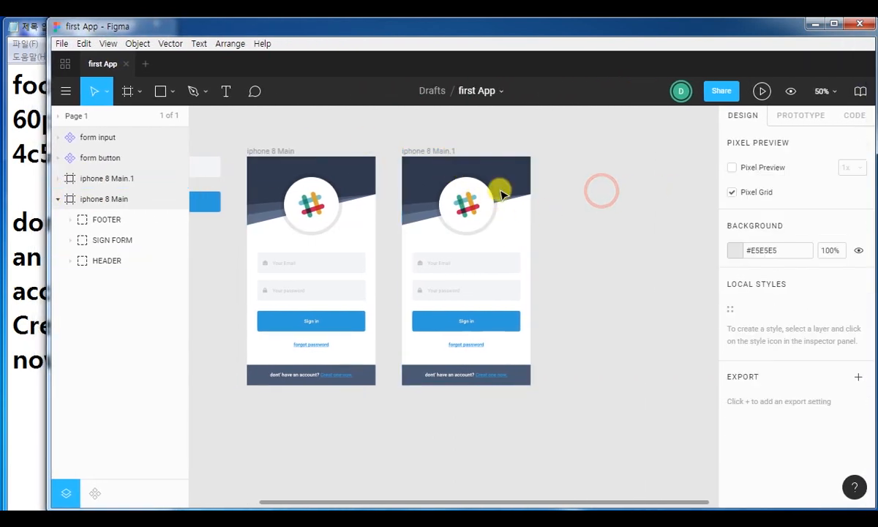
# - Select the duplicated iphone 8 Main.1 frame and stretch its right edge to a width of about 520 px
pyautogui.click(436, 159)
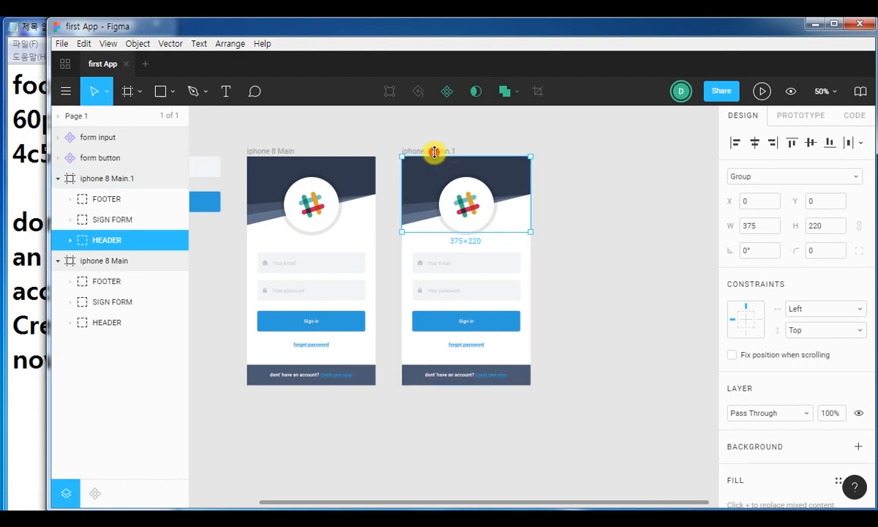
pyautogui.click(91, 261)
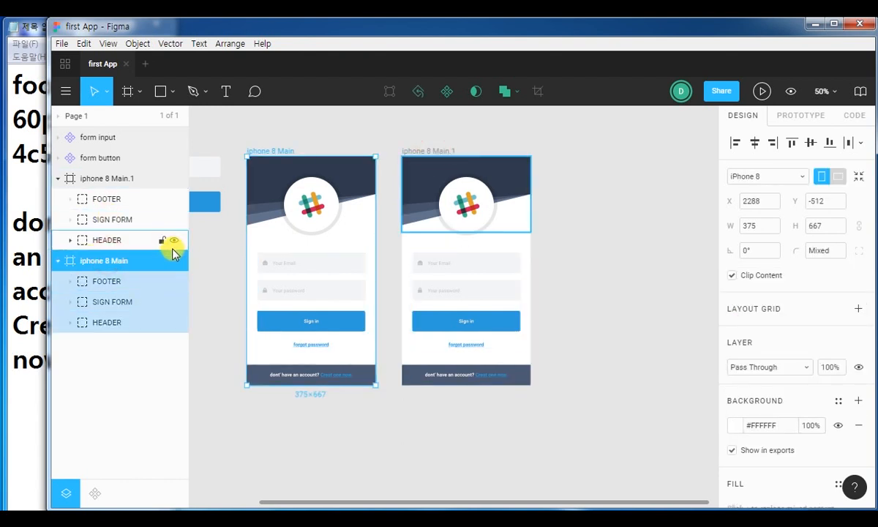
pyautogui.click(117, 179)
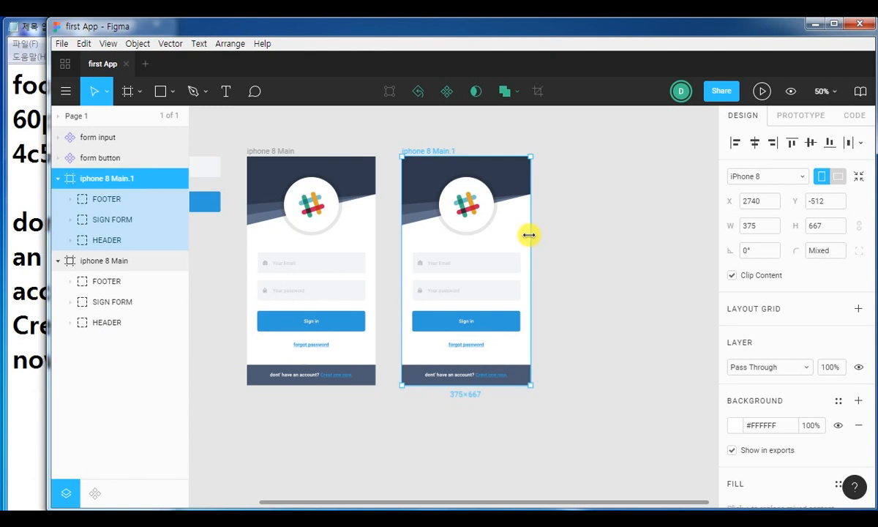
pyautogui.moveTo(529, 235); pyautogui.dragTo(580, 229)
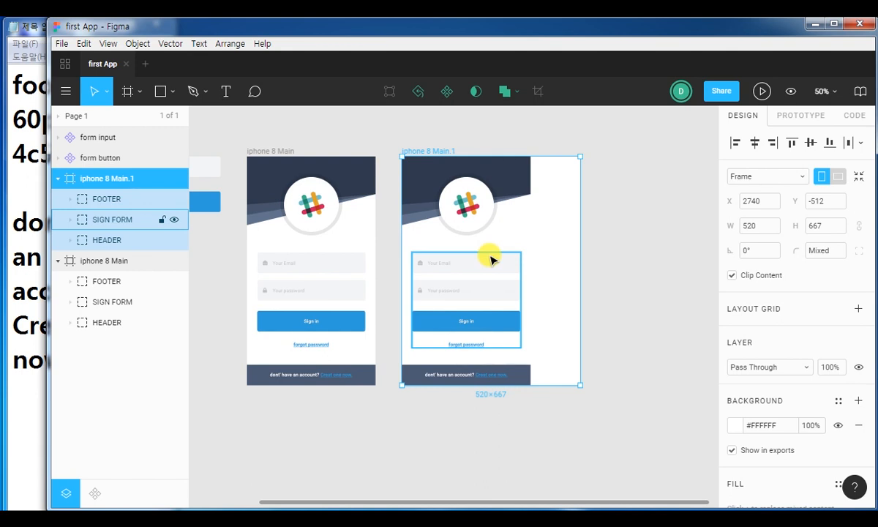
pyautogui.click(585, 210)
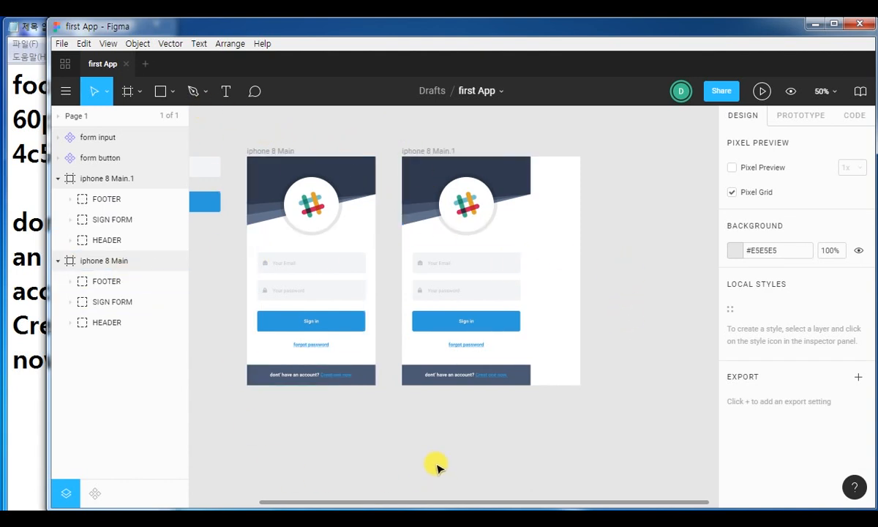
# - Delete the widened iphone 8 Main.1 frame
pyautogui.moveTo(232, 122); pyautogui.dragTo(392, 439)
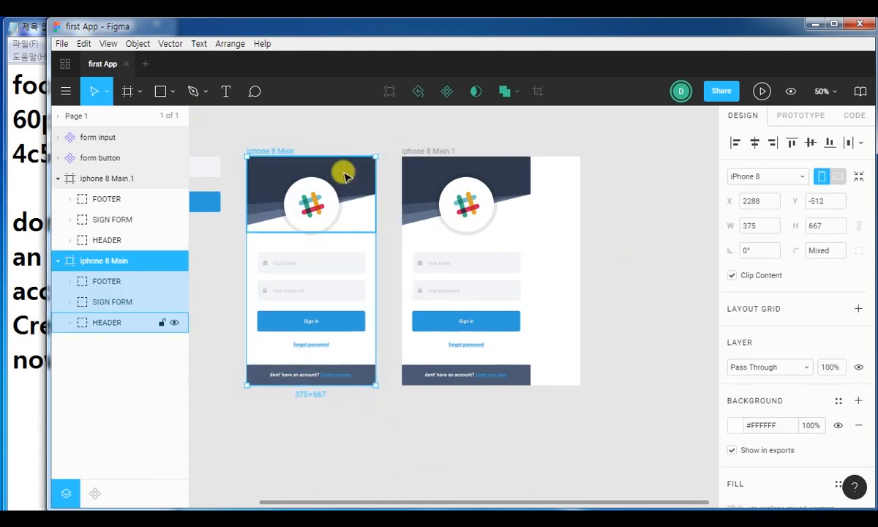
pyautogui.click(608, 214)
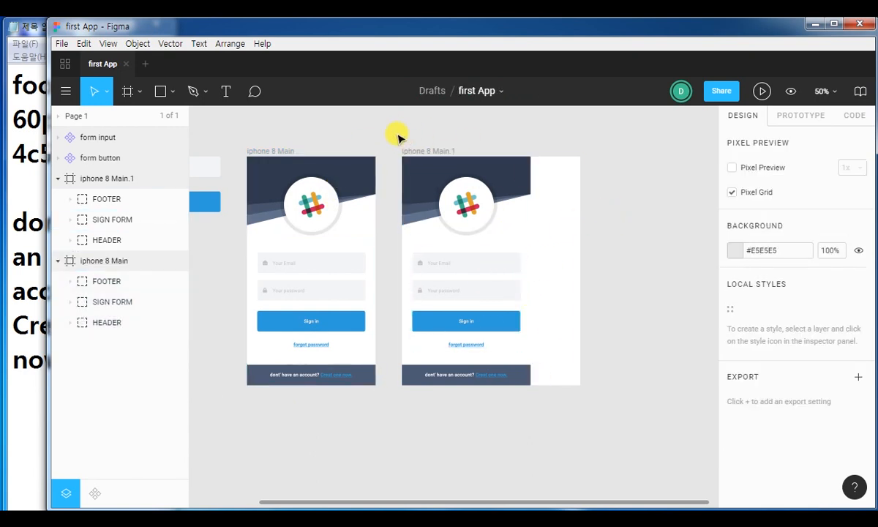
pyautogui.moveTo(393, 131); pyautogui.dragTo(591, 411)
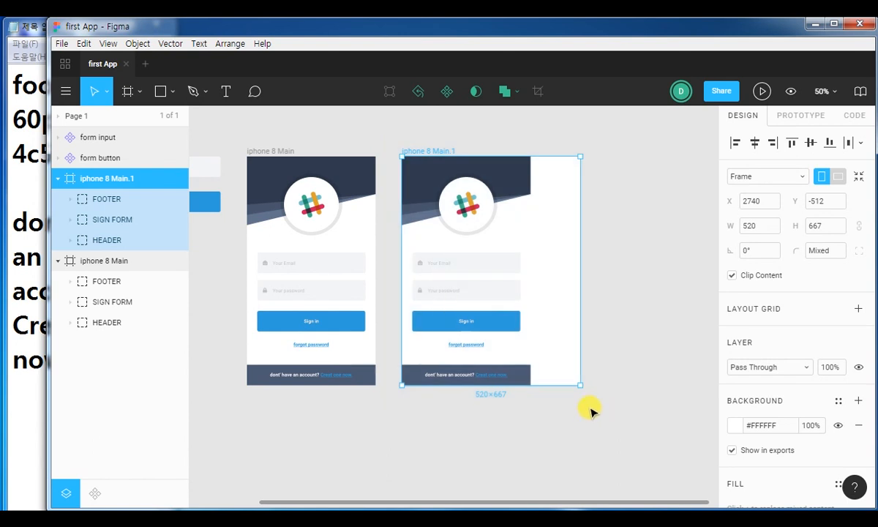
pyautogui.press('Delete')
# - Try widening the original iphone 8 Main frame from its right edge to about 590 px, undoing each resize
pyautogui.moveTo(243, 125); pyautogui.dragTo(433, 405)
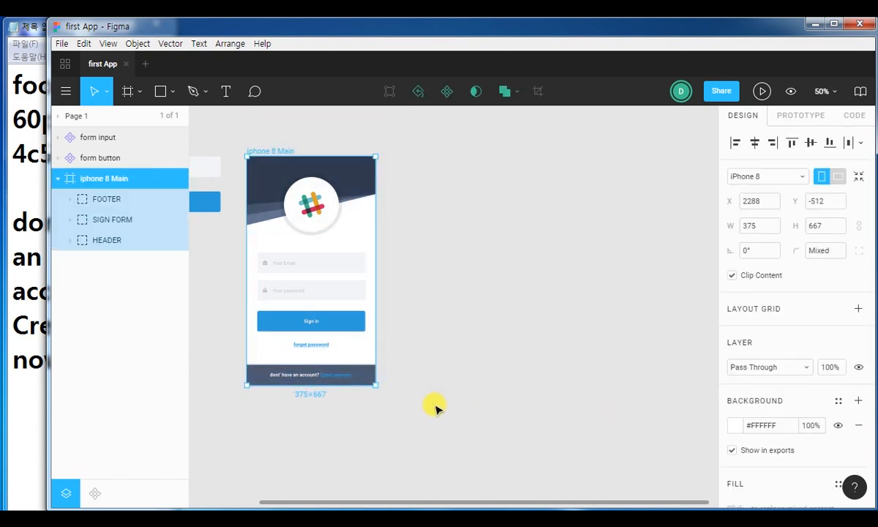
pyautogui.click(472, 412)
pyautogui.moveTo(407, 231); pyautogui.dragTo(480, 216)
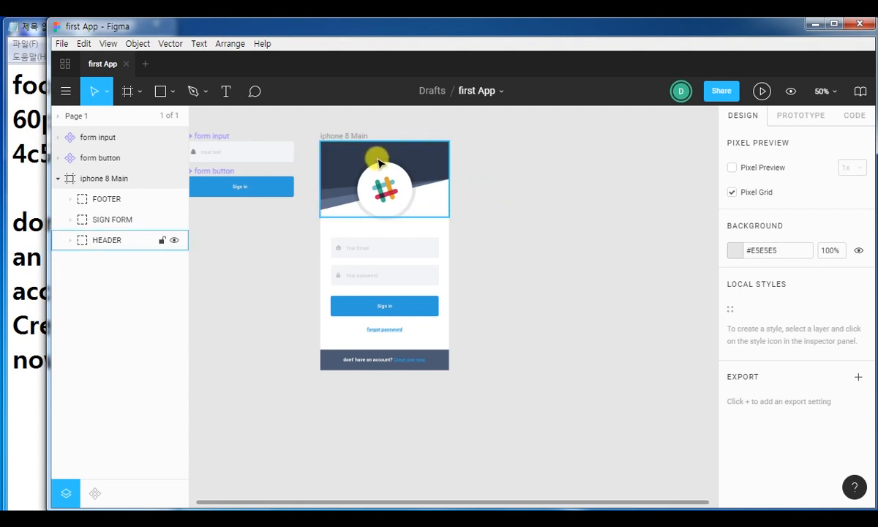
pyautogui.click(110, 178)
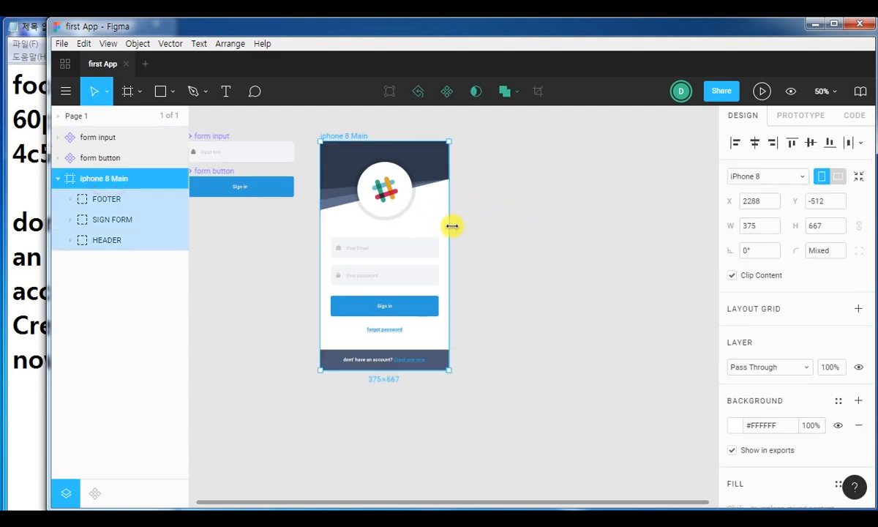
pyautogui.moveTo(454, 226); pyautogui.dragTo(522, 219)
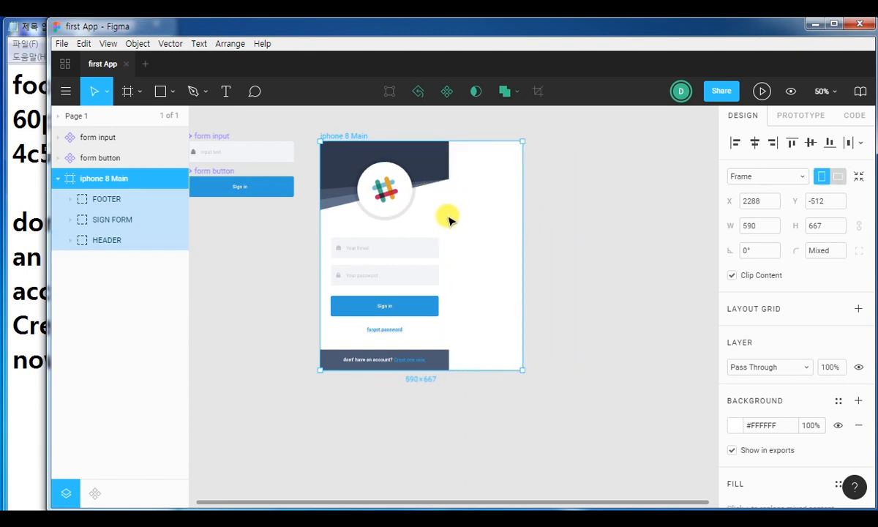
pyautogui.hotkey('ctrl', 'z')
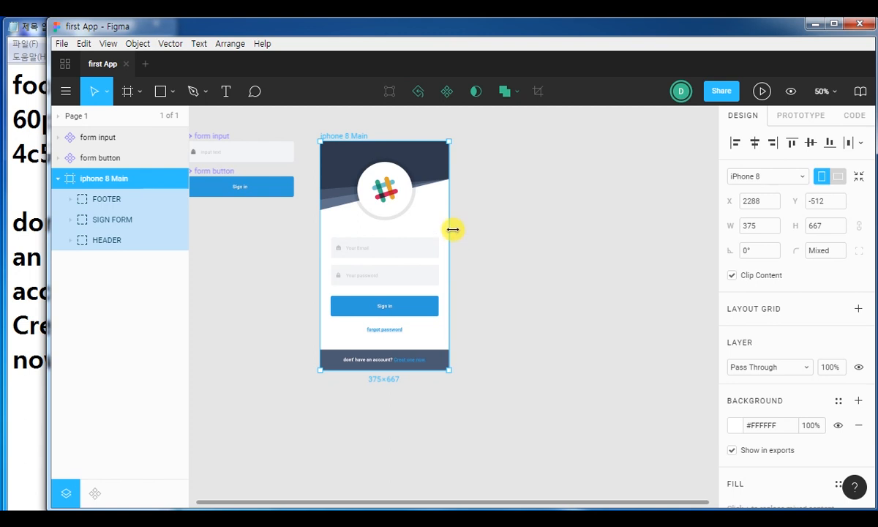
pyautogui.moveTo(453, 229); pyautogui.dragTo(490, 225)
pyautogui.hotkey('ctrl', 'z')
pyautogui.click(537, 221)
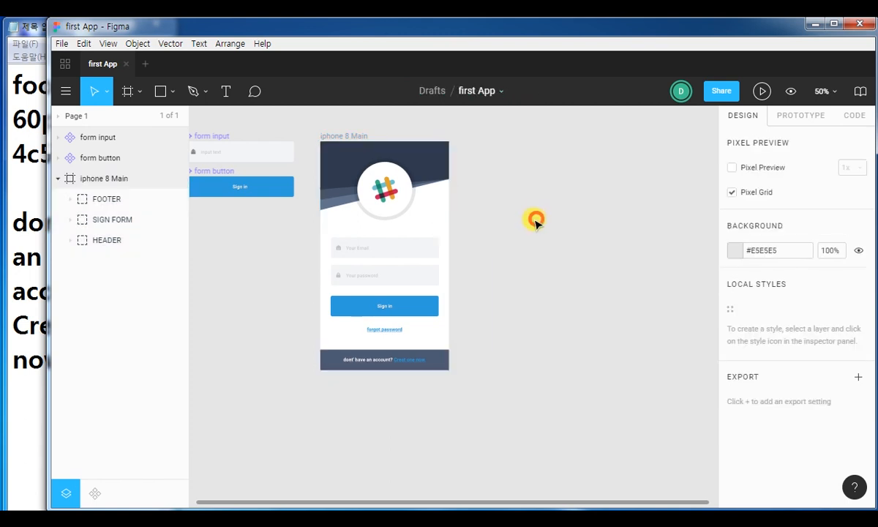
# - Open the HEADER group and examine its Logo and Logo bg layers
pyautogui.click(400, 174)
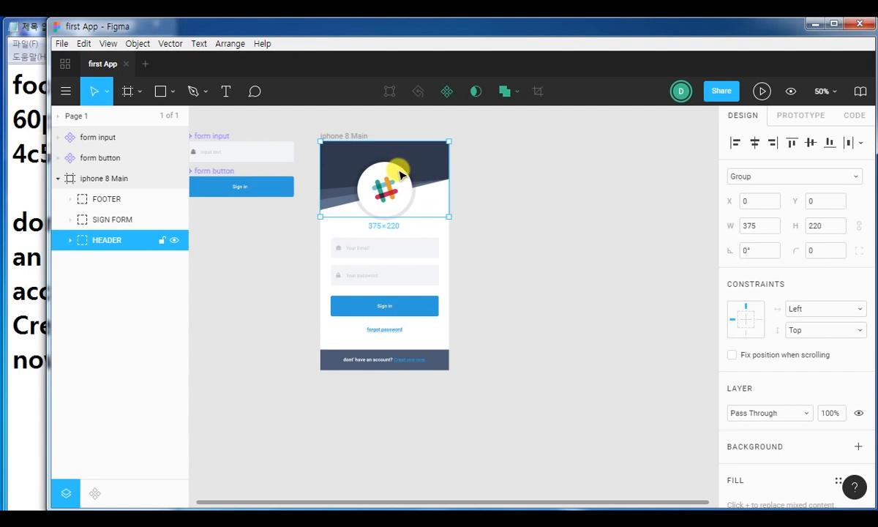
pyautogui.doubleClick(400, 174)
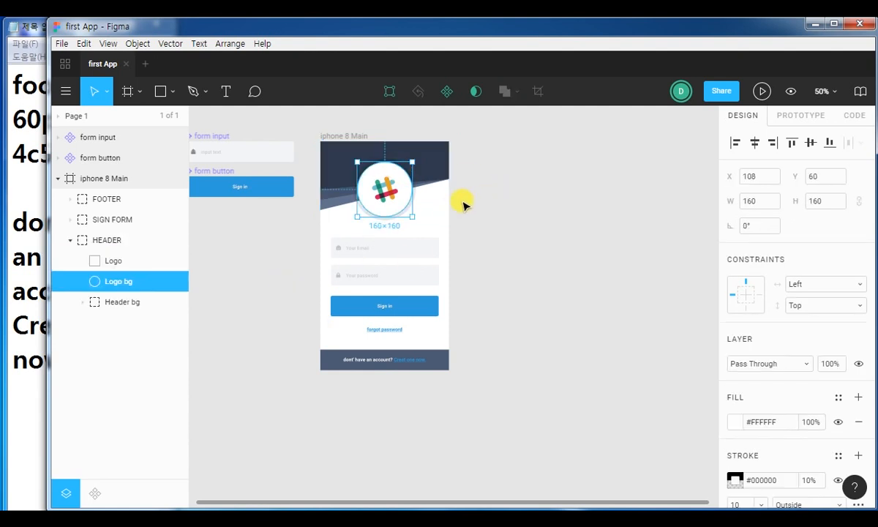
pyautogui.click(116, 258)
pyautogui.click(114, 276)
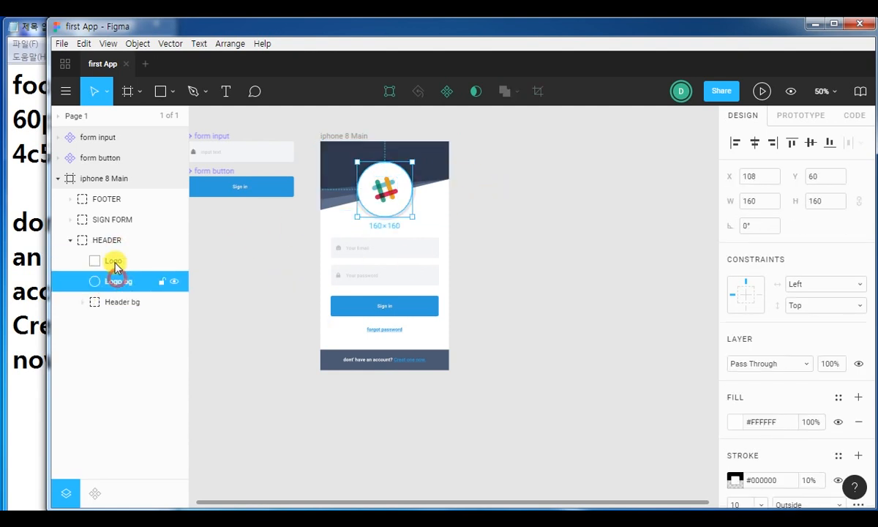
pyautogui.click(115, 257)
pyautogui.click(117, 281)
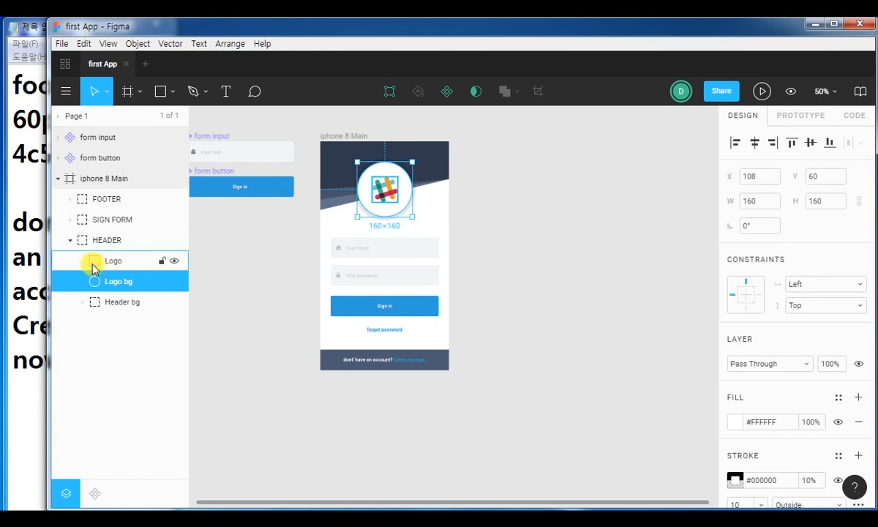
# - Try widening the iphone 8 Main frame to about 478 px, check the logo circle's placement and undo the resize
pyautogui.click(121, 179)
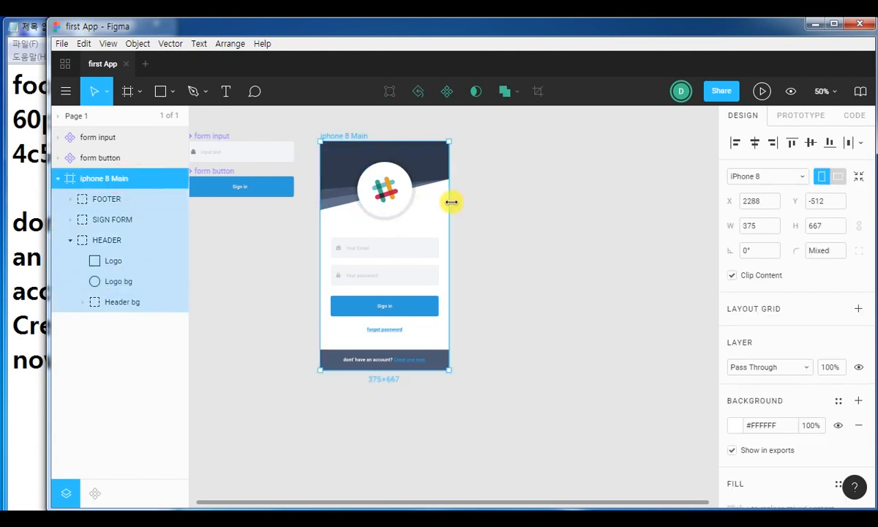
pyautogui.moveTo(451, 202); pyautogui.dragTo(484, 199)
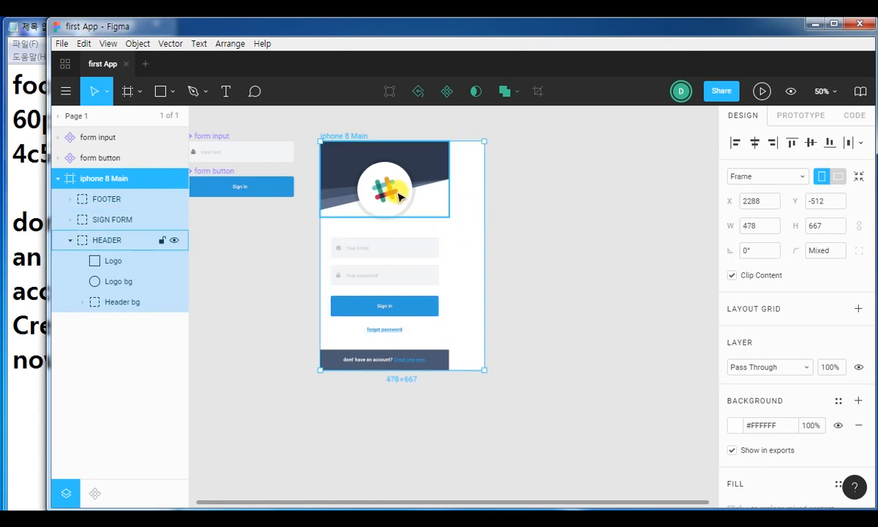
pyautogui.click(119, 281)
pyautogui.hotkey('ctrl', 'z')
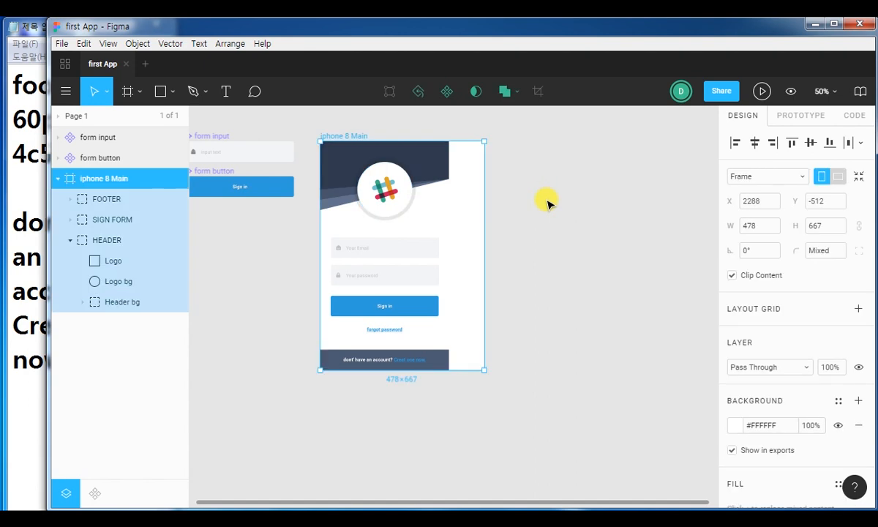
pyautogui.hotkey('ctrl', 'z')
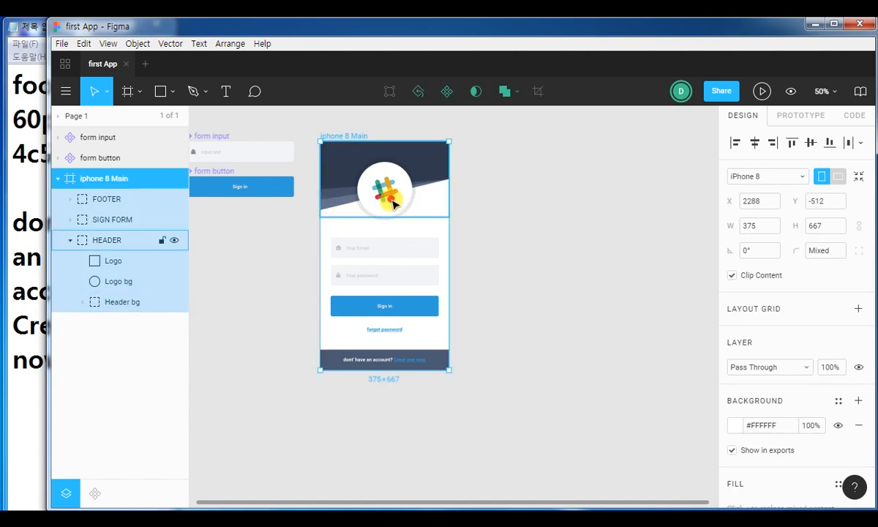
# - Select the Logo bg circle in the header and examine its horizontal and vertical constraints and their guide lines
pyautogui.click(394, 205)
pyautogui.click(118, 281)
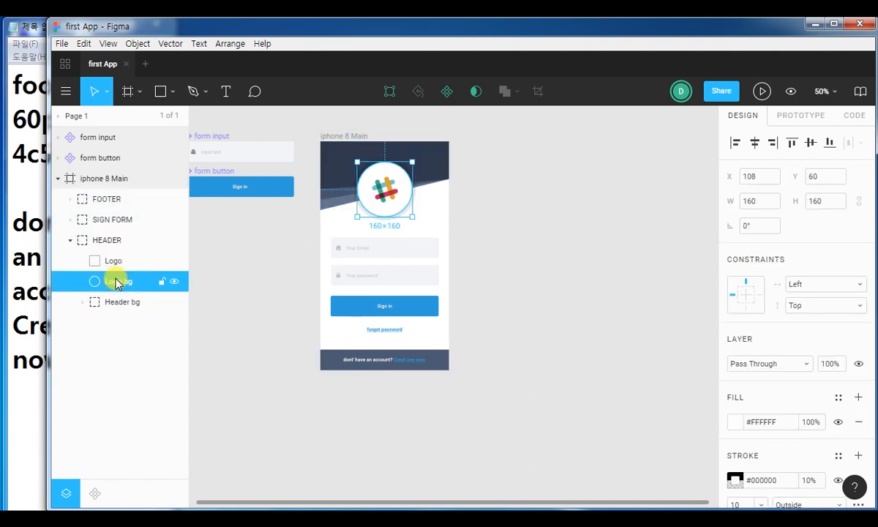
pyautogui.hotkey('ctrl', '2')
pyautogui.moveTo(707, 240)
pyautogui.mouseDown()
pyautogui.moveTo(743, 310)
pyautogui.moveTo(873, 321)
pyautogui.moveTo(860, 331)
pyautogui.mouseUp()
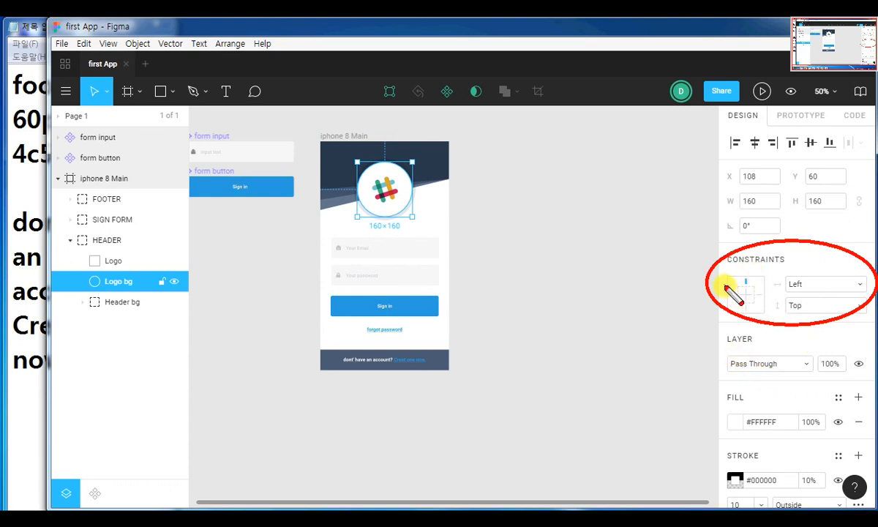
pyautogui.moveTo(724, 287)
pyautogui.mouseDown()
pyautogui.moveTo(740, 294)
pyautogui.moveTo(753, 279)
pyautogui.mouseUp()
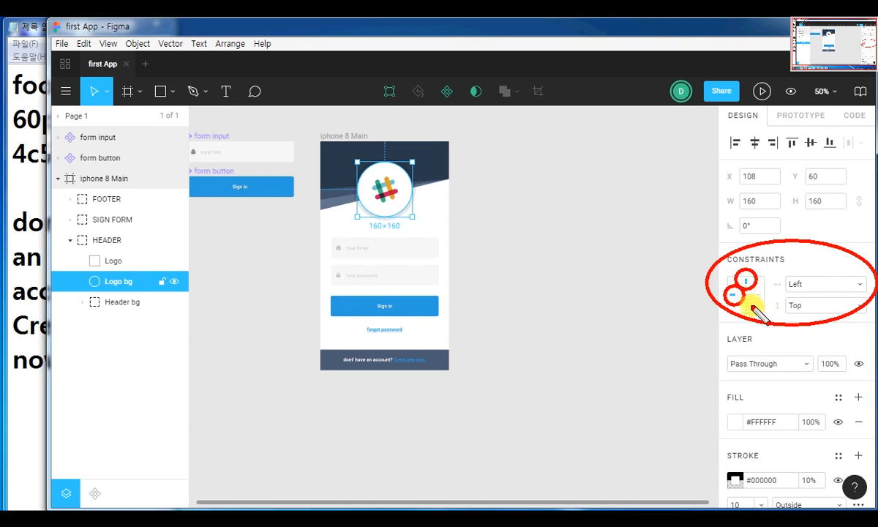
pyautogui.moveTo(329, 176)
pyautogui.mouseDown()
pyautogui.moveTo(359, 202)
pyautogui.moveTo(355, 176)
pyautogui.mouseUp()
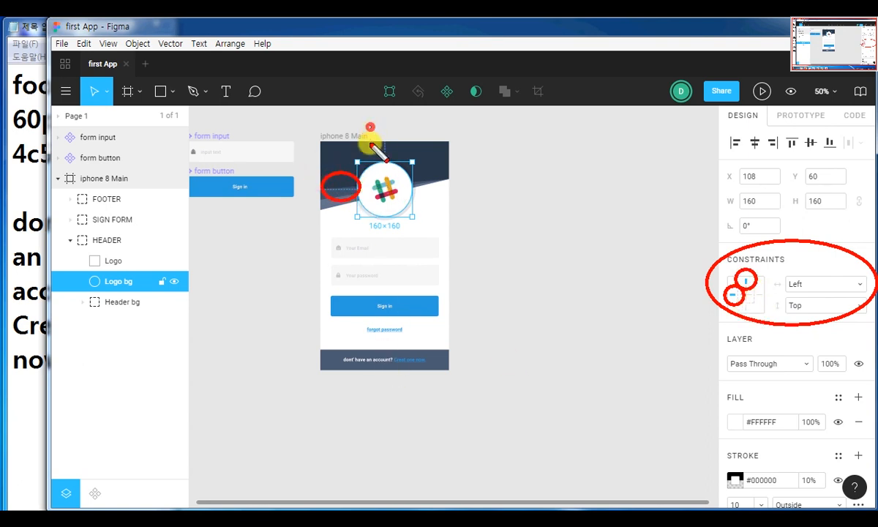
pyautogui.moveTo(370, 144)
pyautogui.mouseDown()
pyautogui.moveTo(399, 150)
pyautogui.moveTo(375, 135)
pyautogui.mouseUp()
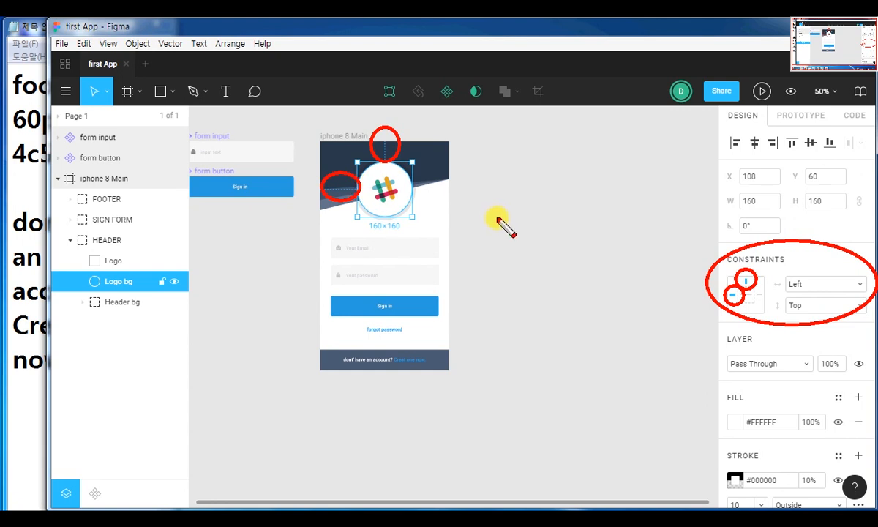
pyautogui.press('Escape')
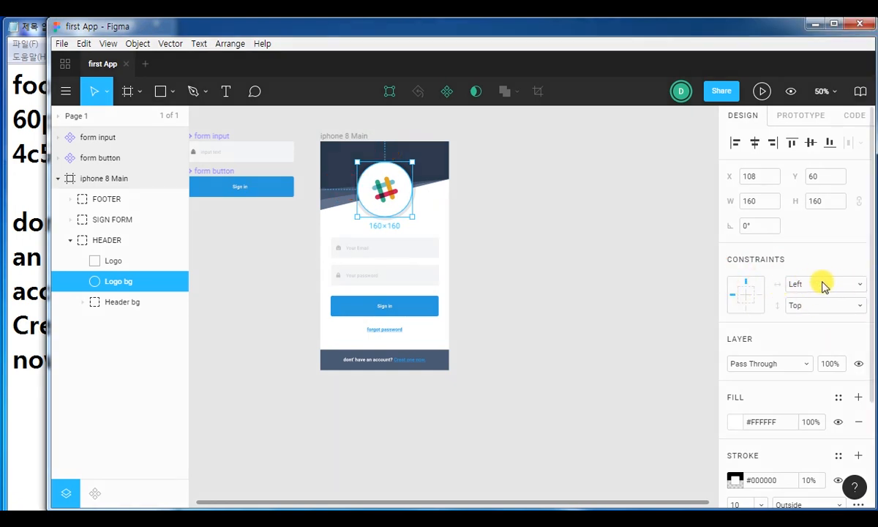
# - Set the horizontal constraint of the header's Logo bg circle to Center
pyautogui.click(823, 287)
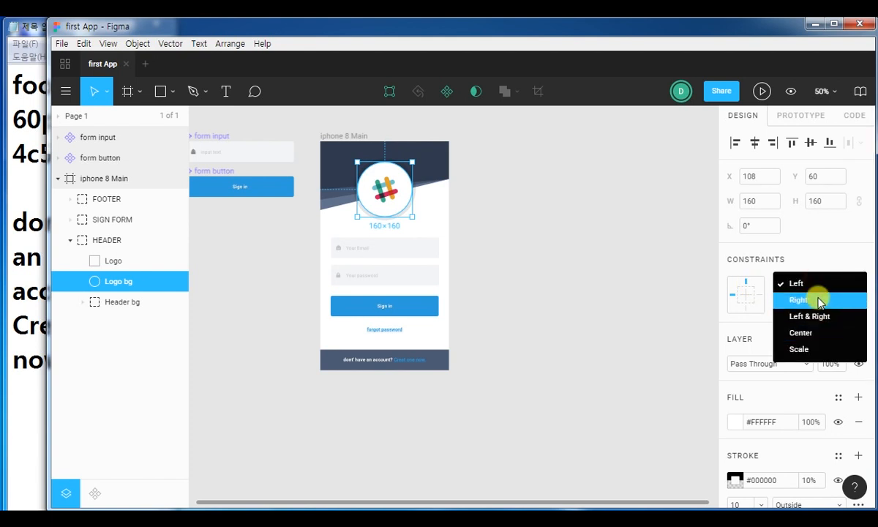
pyautogui.click(823, 250)
pyautogui.click(818, 288)
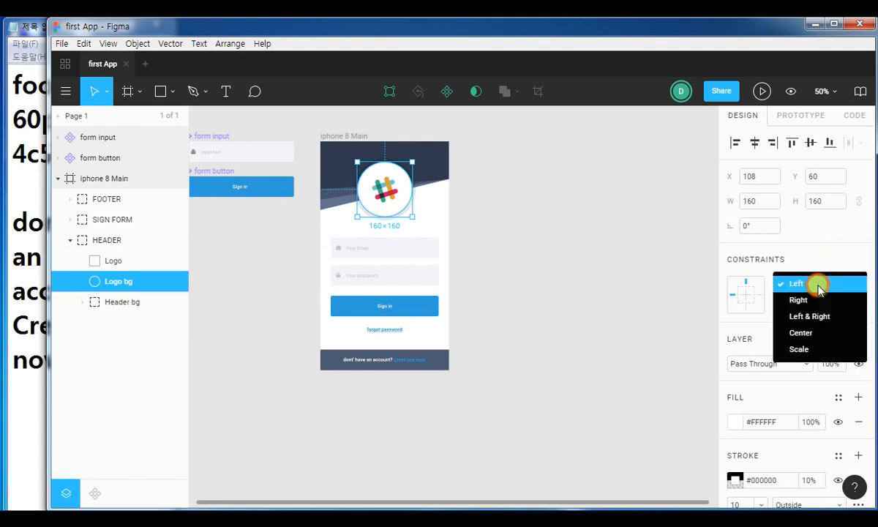
pyautogui.click(801, 333)
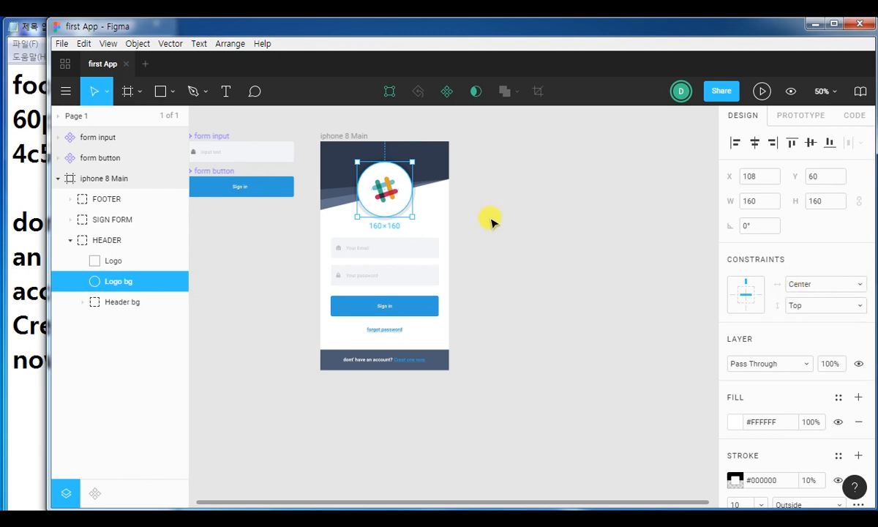
# - Try resizing the iphone 8 Main frame's width to check the logo circle's centering, returning it to 375 px
pyautogui.click(110, 178)
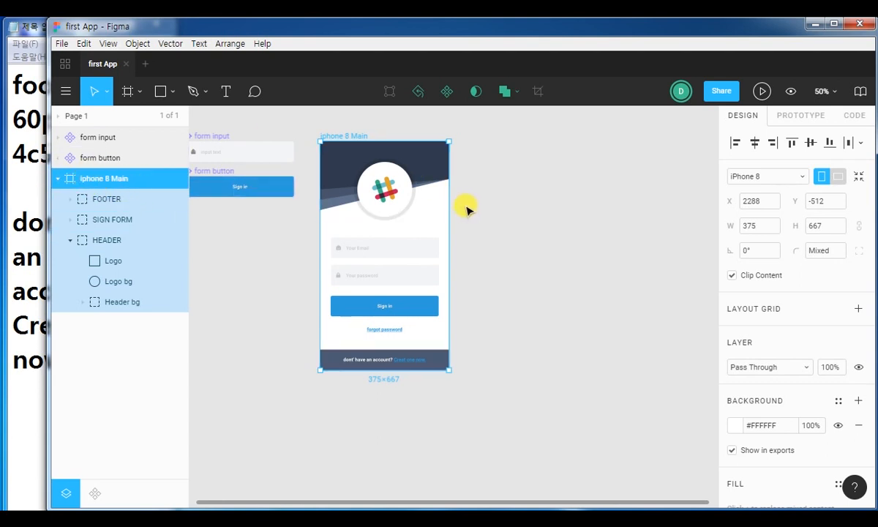
pyautogui.moveTo(455, 206)
pyautogui.mouseDown()
pyautogui.moveTo(600, 204)
pyautogui.moveTo(431, 199)
pyautogui.moveTo(557, 207)
pyautogui.moveTo(448, 208)
pyautogui.moveTo(598, 208)
pyautogui.moveTo(458, 215)
pyautogui.moveTo(574, 214)
pyautogui.moveTo(531, 222)
pyautogui.moveTo(450, 213)
pyautogui.mouseUp()
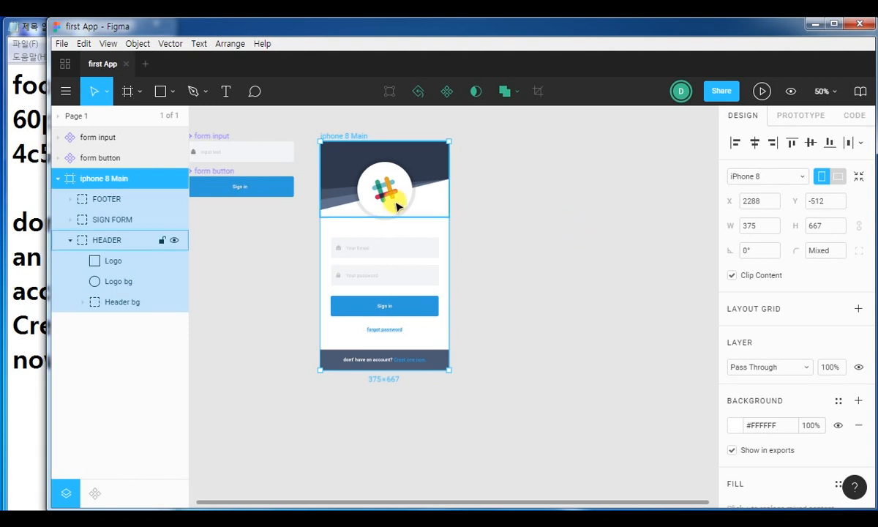
pyautogui.moveTo(447, 215)
pyautogui.mouseDown()
pyautogui.moveTo(572, 216)
pyautogui.moveTo(466, 216)
pyautogui.moveTo(448, 197)
pyautogui.mouseUp()
# - Select the Logo image in the HEADER group and set its horizontal constraint to Center
pyautogui.click(424, 201)
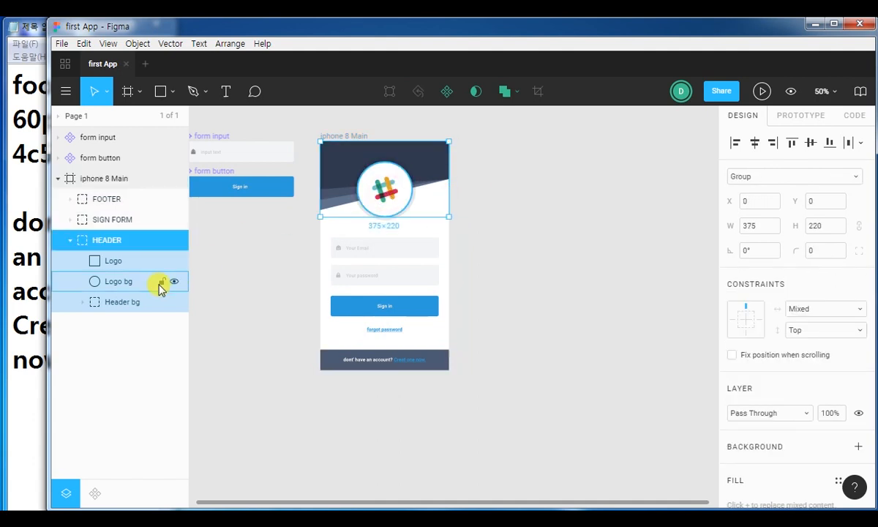
pyautogui.click(101, 298)
pyautogui.click(114, 260)
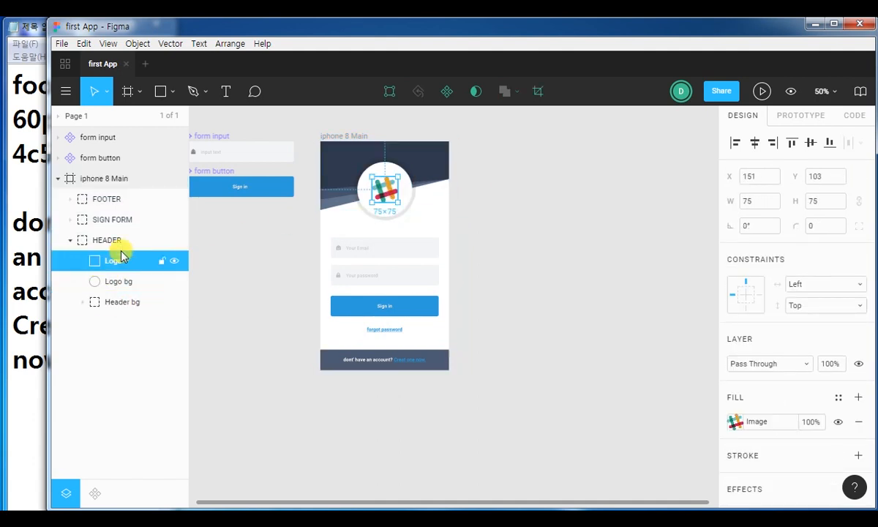
pyautogui.click(825, 283)
pyautogui.click(816, 333)
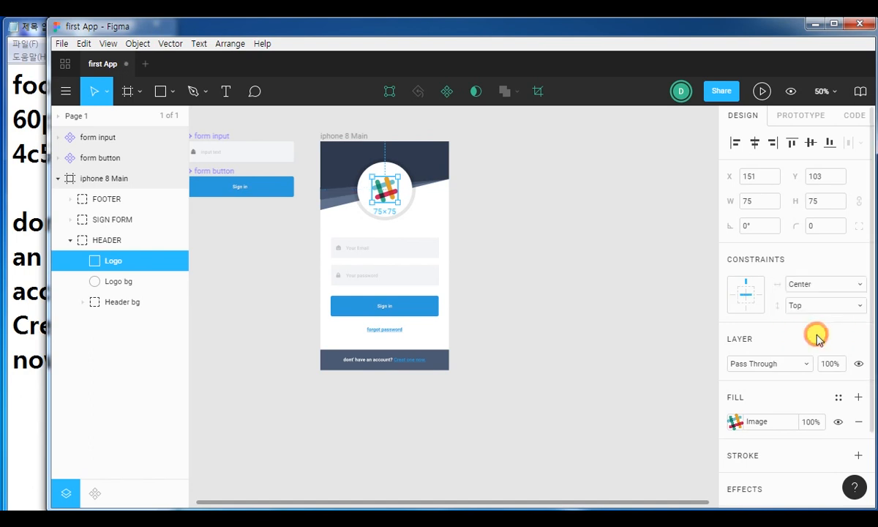
# - Try widening the iphone 8 Main frame to about 594 px, examine the header group and return the frame to 375 px
pyautogui.click(108, 183)
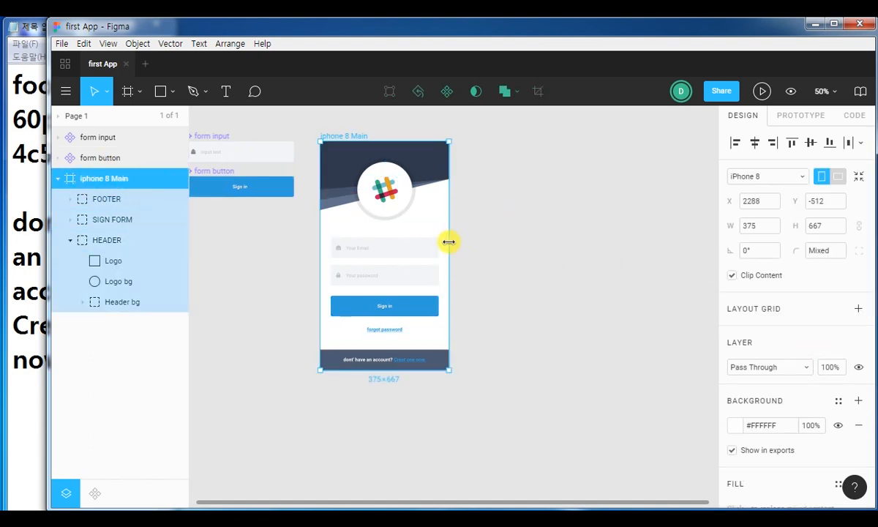
pyautogui.moveTo(449, 242)
pyautogui.mouseDown()
pyautogui.moveTo(622, 239)
pyautogui.moveTo(479, 237)
pyautogui.moveTo(537, 233)
pyautogui.moveTo(490, 226)
pyautogui.moveTo(632, 235)
pyautogui.moveTo(487, 230)
pyautogui.moveTo(631, 241)
pyautogui.moveTo(482, 241)
pyautogui.moveTo(452, 232)
pyautogui.mouseUp()
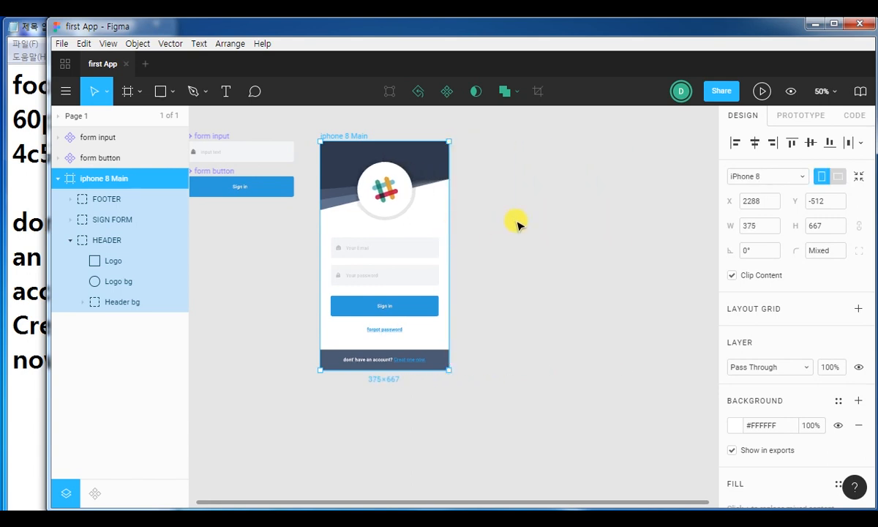
pyautogui.moveTo(454, 211); pyautogui.dragTo(524, 212)
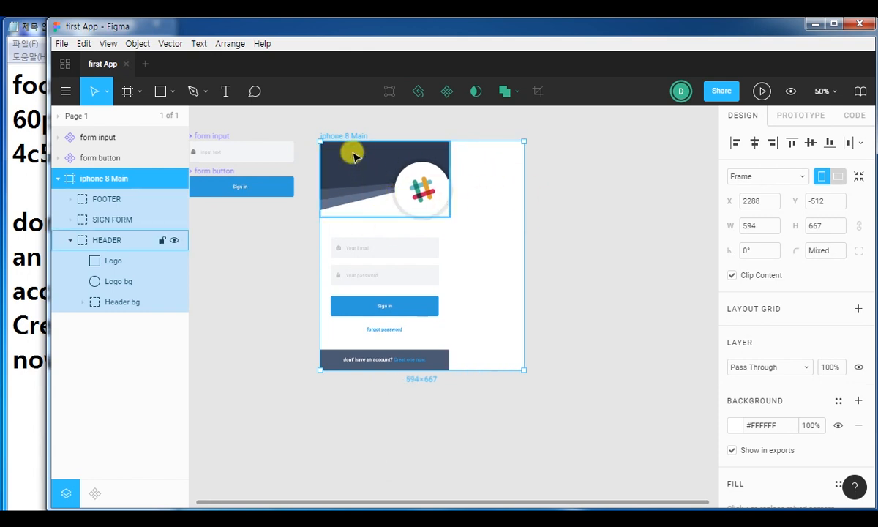
pyautogui.click(357, 190)
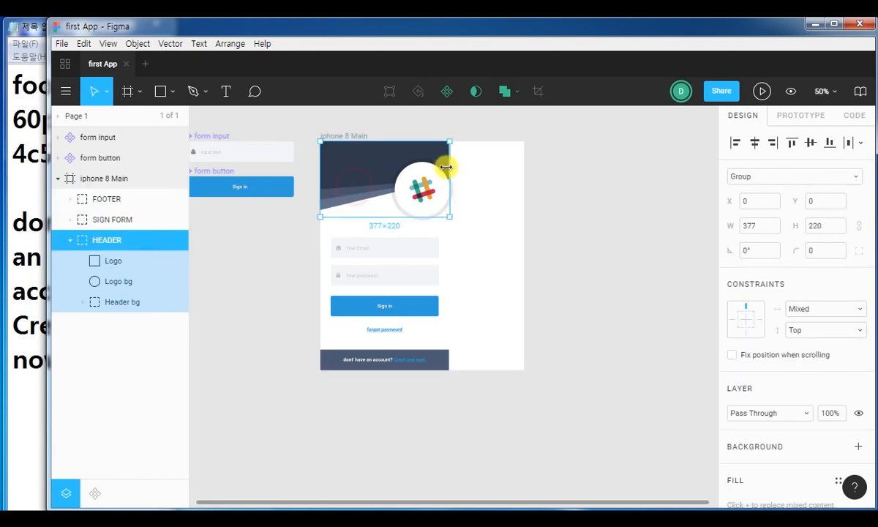
pyautogui.moveTo(454, 164)
pyautogui.mouseDown()
pyautogui.moveTo(513, 158)
pyautogui.moveTo(449, 163)
pyautogui.mouseUp()
pyautogui.click(583, 212)
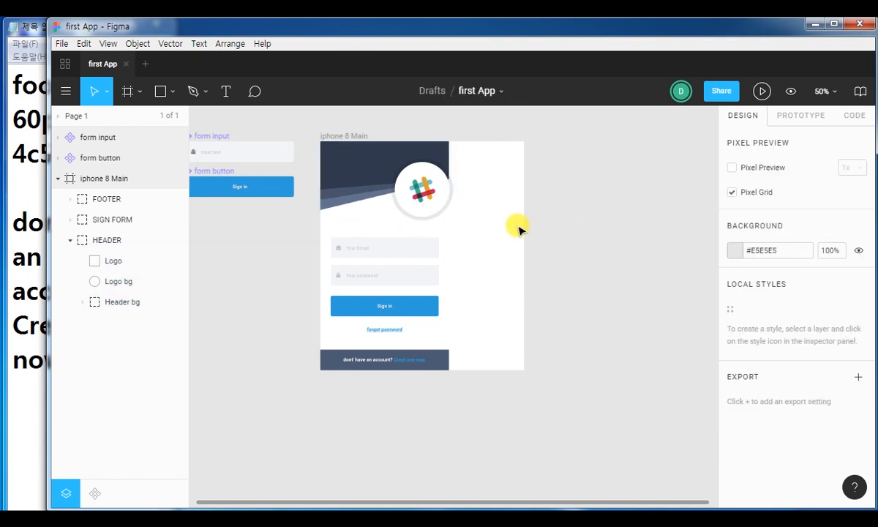
pyautogui.click(131, 179)
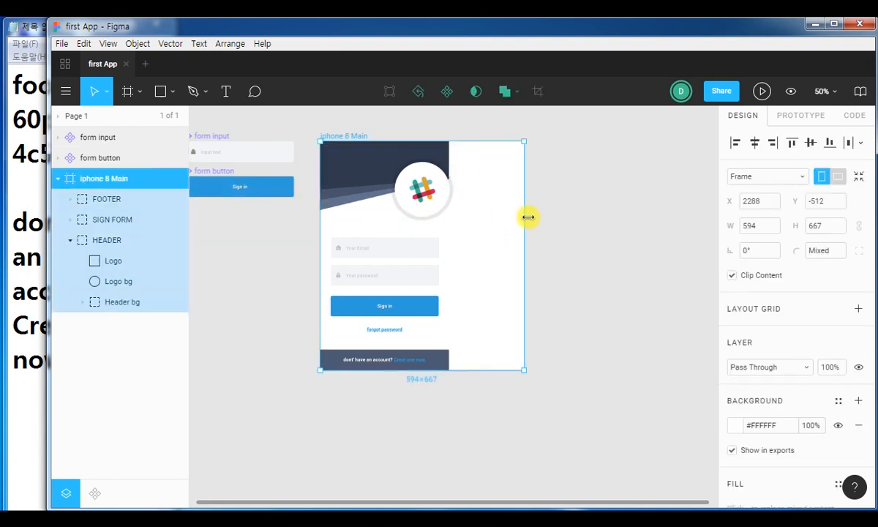
pyautogui.moveTo(528, 217); pyautogui.dragTo(448, 219)
pyautogui.click(504, 219)
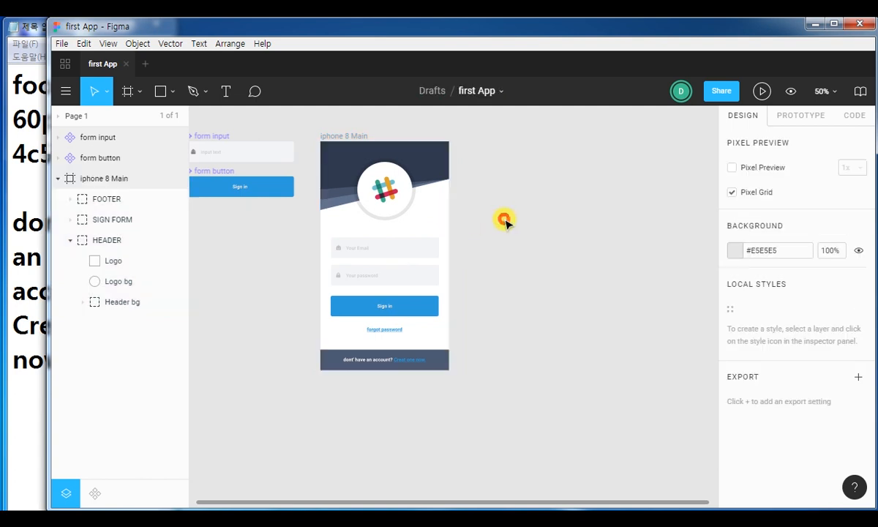
# - Select the Header bg group and set its horizontal constraint to Scale
pyautogui.click(118, 306)
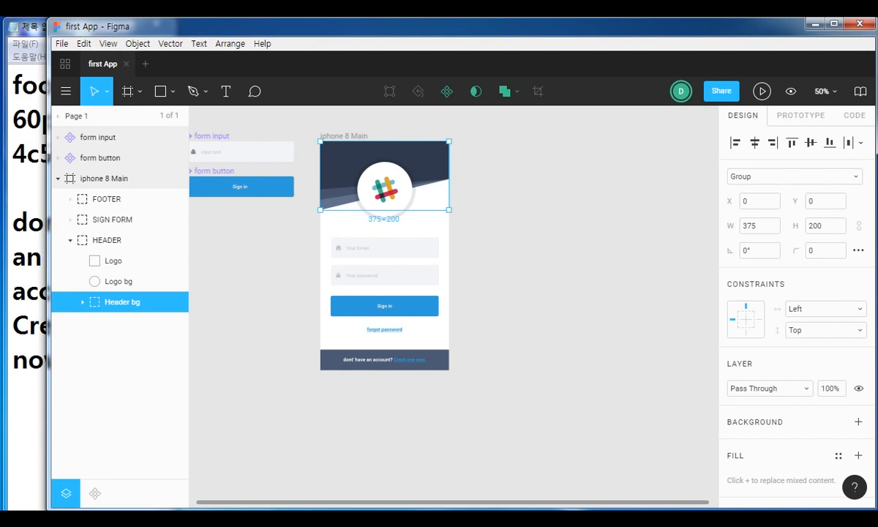
pyautogui.click(118, 282)
pyautogui.click(110, 303)
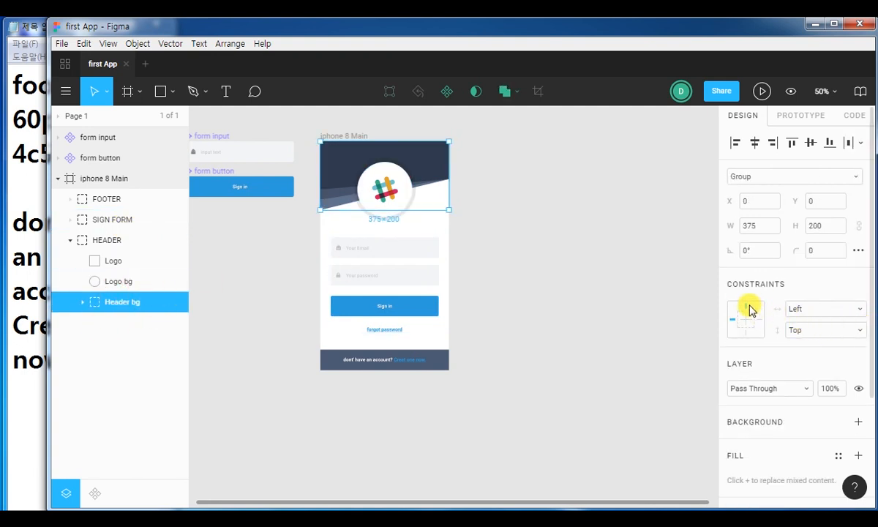
pyautogui.click(847, 311)
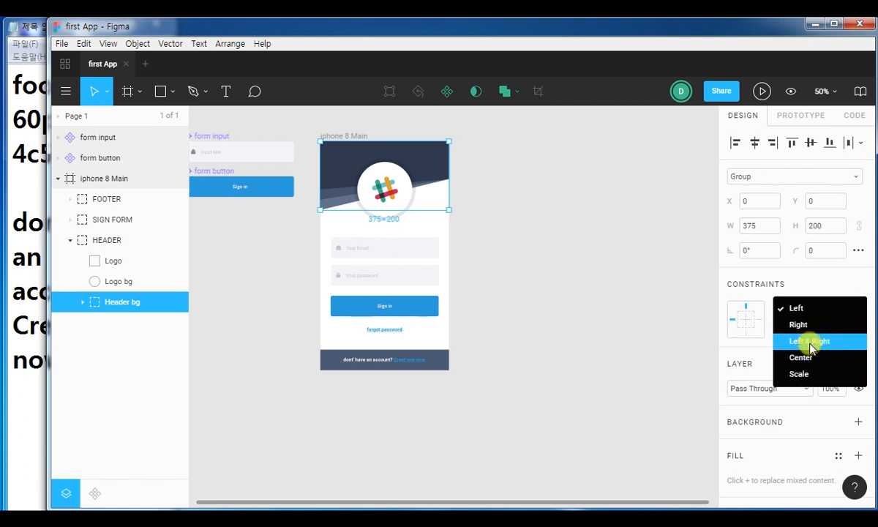
pyautogui.click(804, 374)
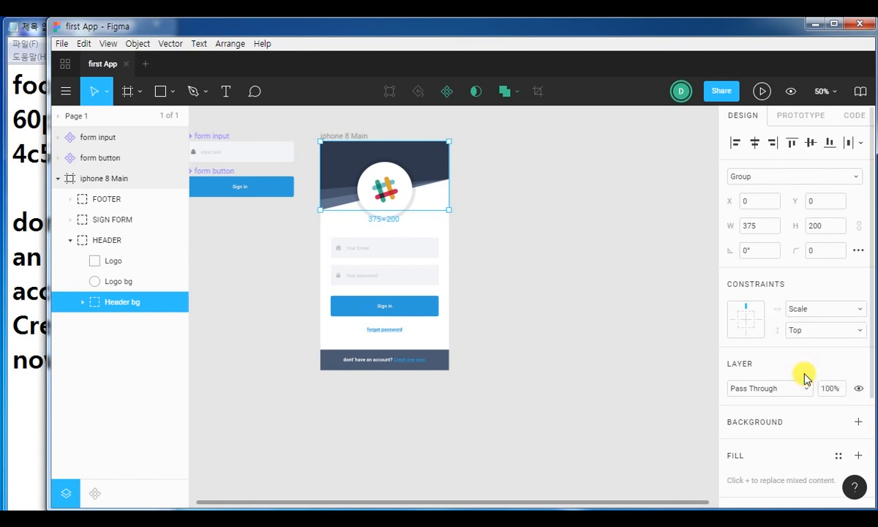
# - Try resizing the iphone 8 Main frame's width to check the header background's scaling, returning it to 375 px
pyautogui.click(560, 252)
pyautogui.click(137, 182)
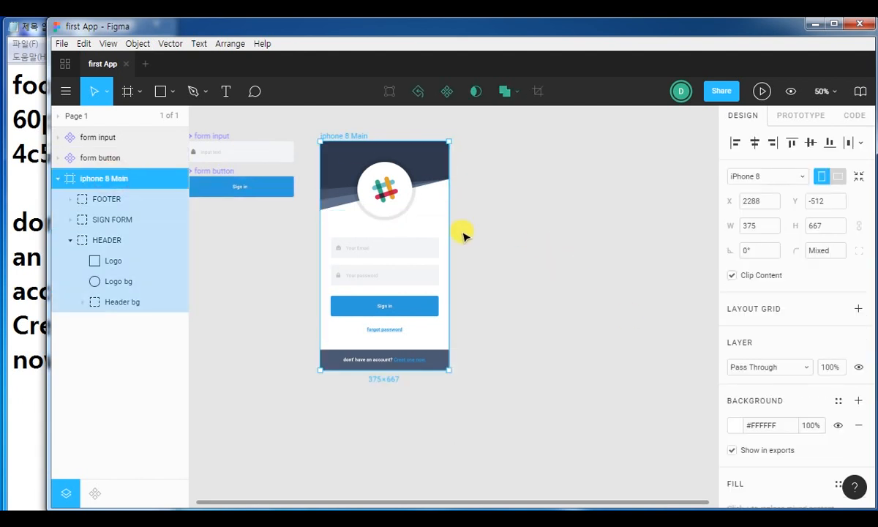
pyautogui.moveTo(449, 228)
pyautogui.mouseDown()
pyautogui.moveTo(675, 237)
pyautogui.moveTo(529, 240)
pyautogui.moveTo(449, 226)
pyautogui.mouseUp()
pyautogui.click(536, 223)
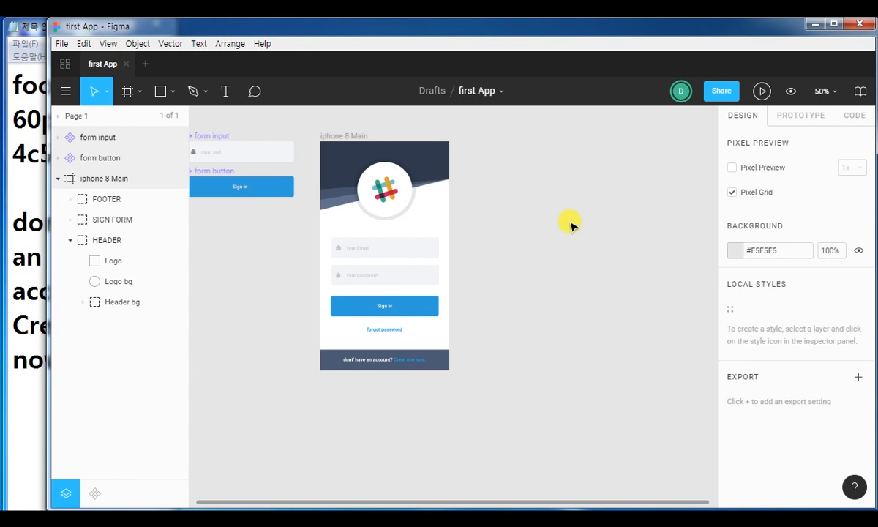
# - Try widening the iphone 8 Main frame to about 526 px, check the sign form and footer and restore the 375 px width
pyautogui.click(117, 178)
pyautogui.moveTo(449, 202); pyautogui.dragTo(500, 203)
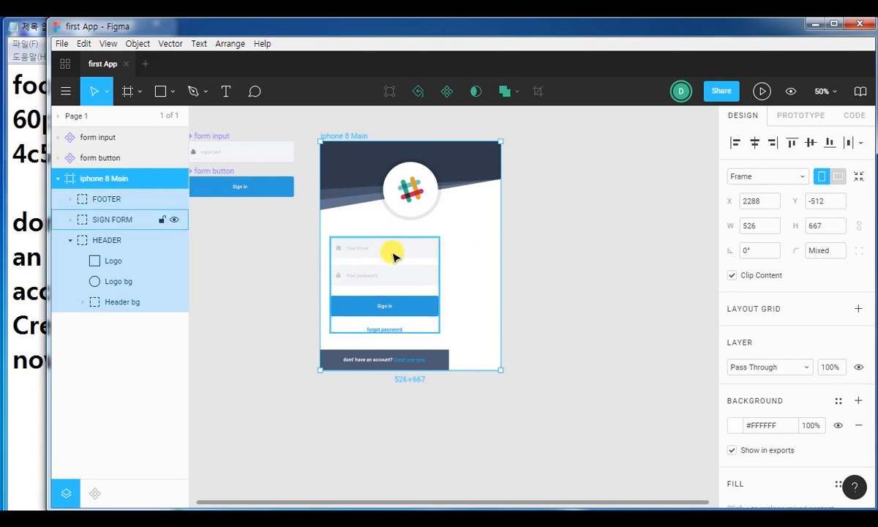
pyautogui.click(273, 236)
pyautogui.click(98, 178)
pyautogui.moveTo(500, 246); pyautogui.dragTo(449, 244)
pyautogui.click(516, 241)
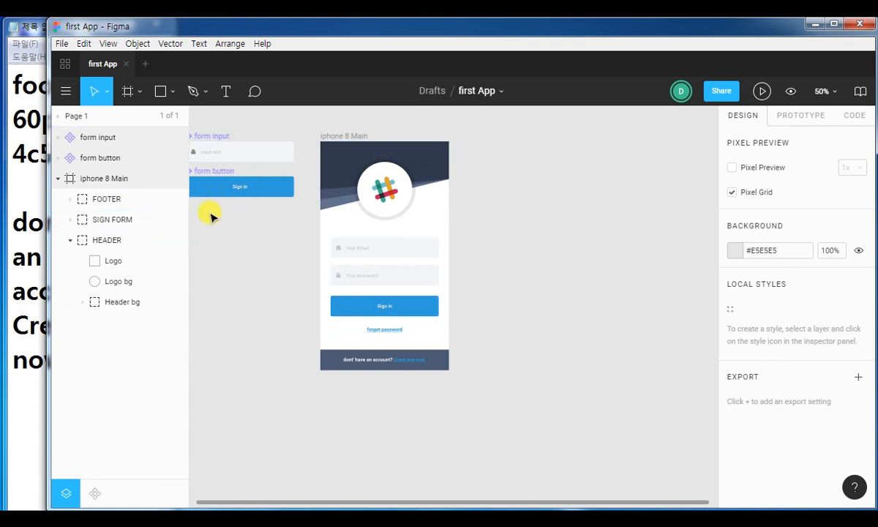
pyautogui.click(128, 178)
pyautogui.moveTo(449, 215)
pyautogui.mouseDown()
pyautogui.moveTo(545, 202)
pyautogui.moveTo(448, 205)
pyautogui.mouseUp()
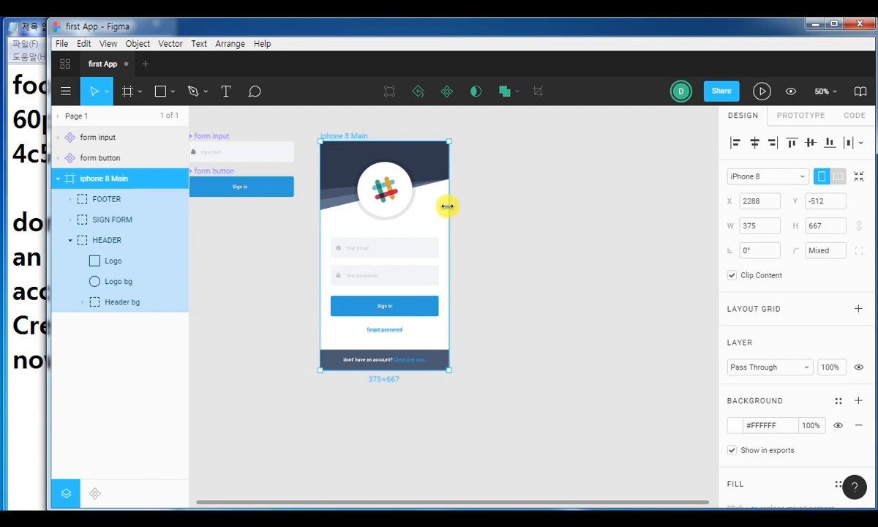
# - Expand the SIGN FORM group in the layer list and collapse its nested form inputs and the HEADER group
pyautogui.click(409, 251)
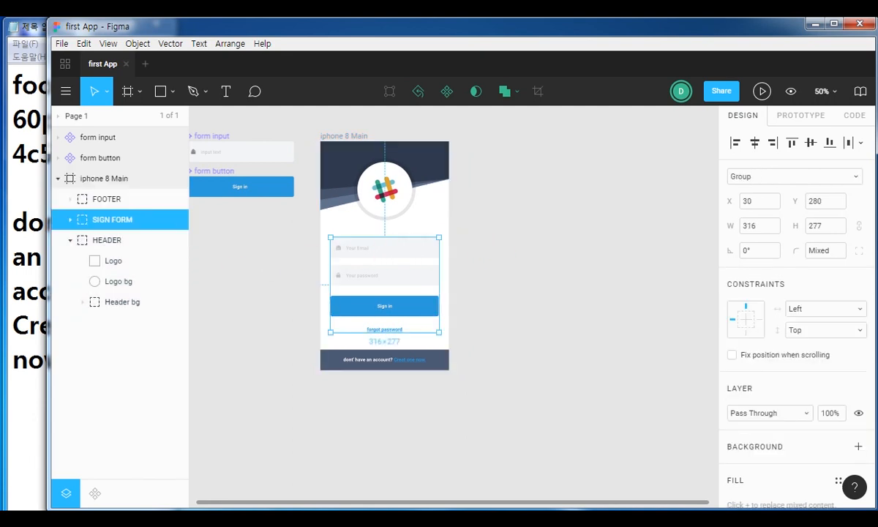
pyautogui.click(70, 219)
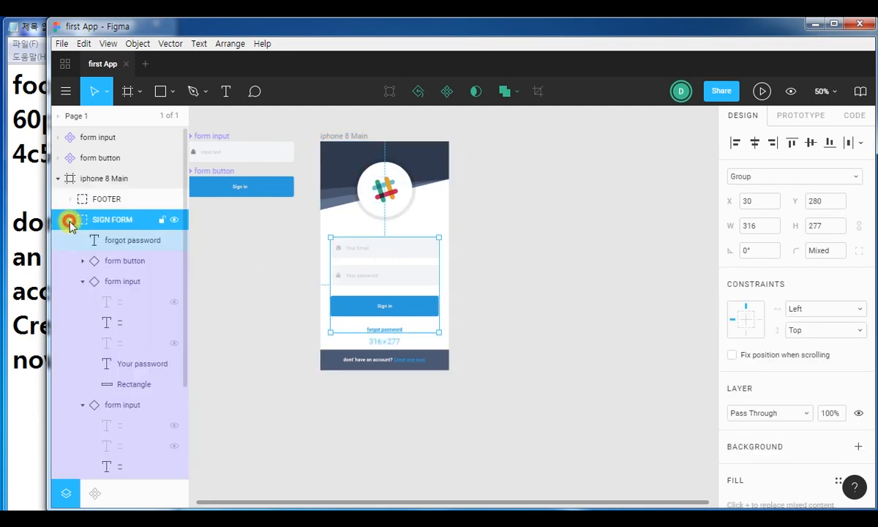
pyautogui.click(117, 263)
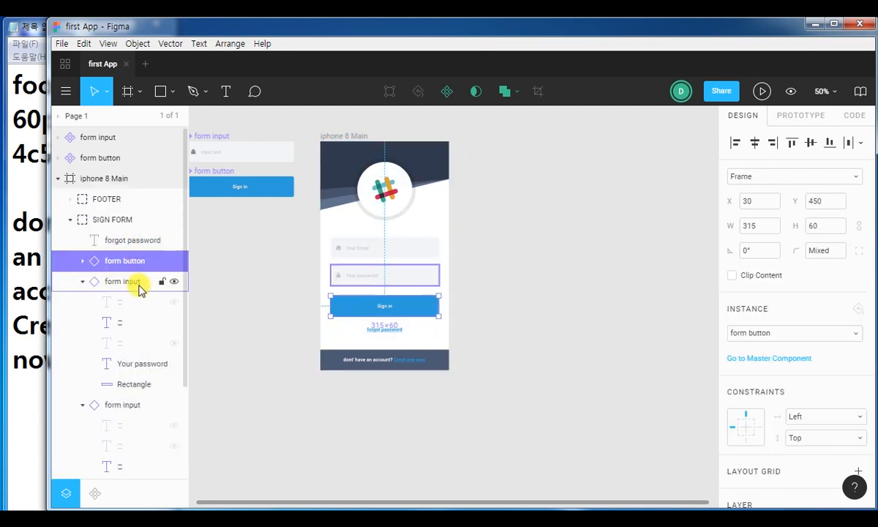
pyautogui.click(82, 283)
pyautogui.click(82, 301)
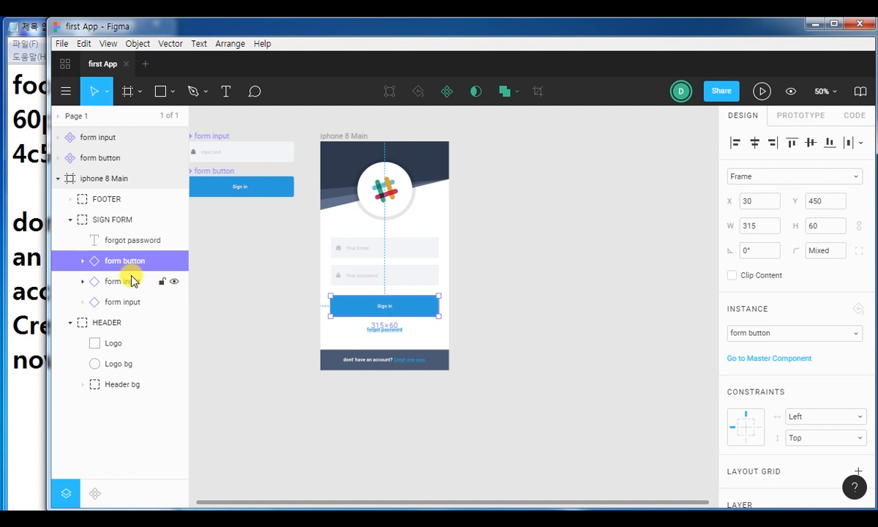
pyautogui.hotkey('alt', 'l')
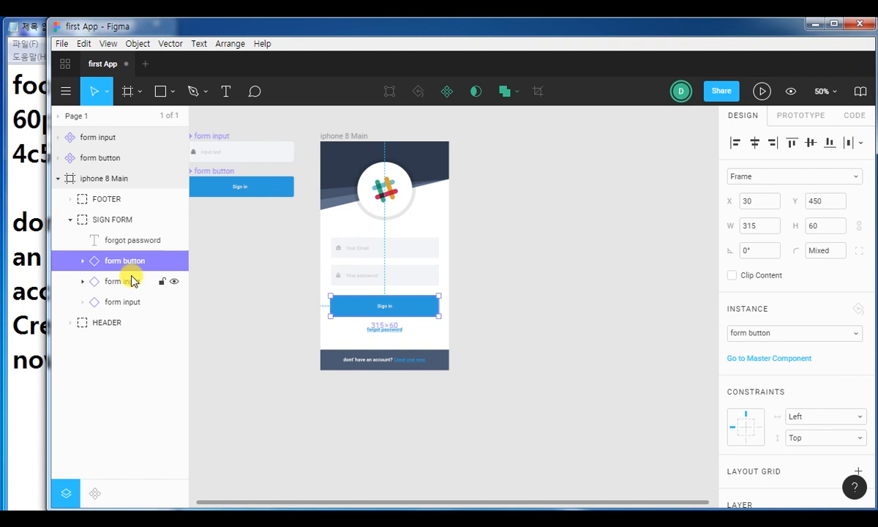
# - Select the email form input inside the SIGN FORM group and set its horizontal constraint to Scale
pyautogui.click(346, 247)
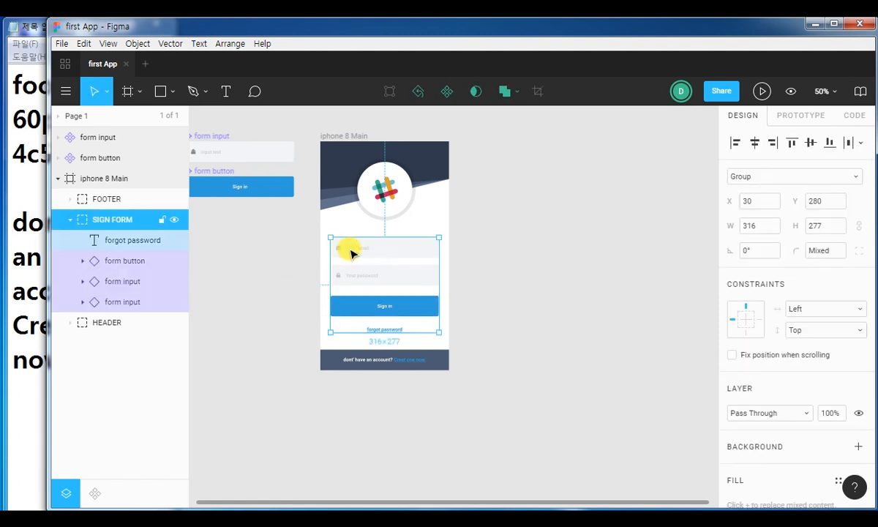
pyautogui.click(519, 249)
pyautogui.click(374, 245)
pyautogui.click(392, 249)
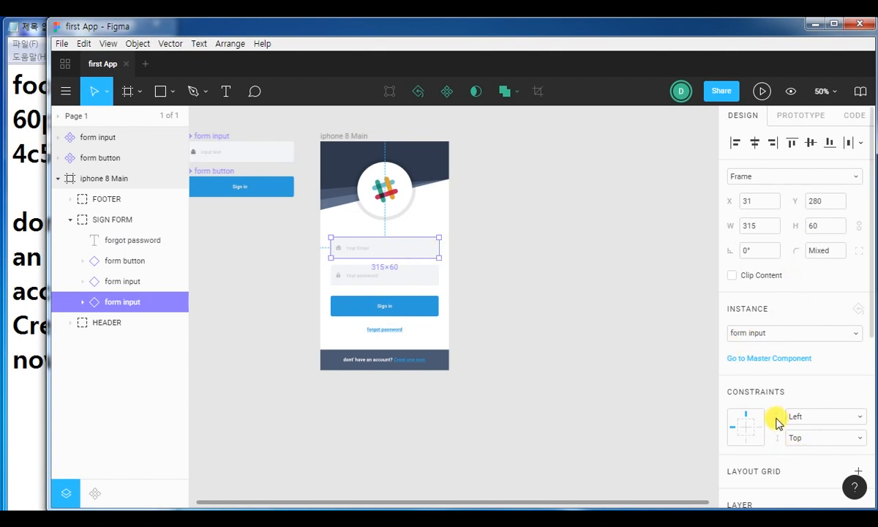
pyautogui.click(860, 421)
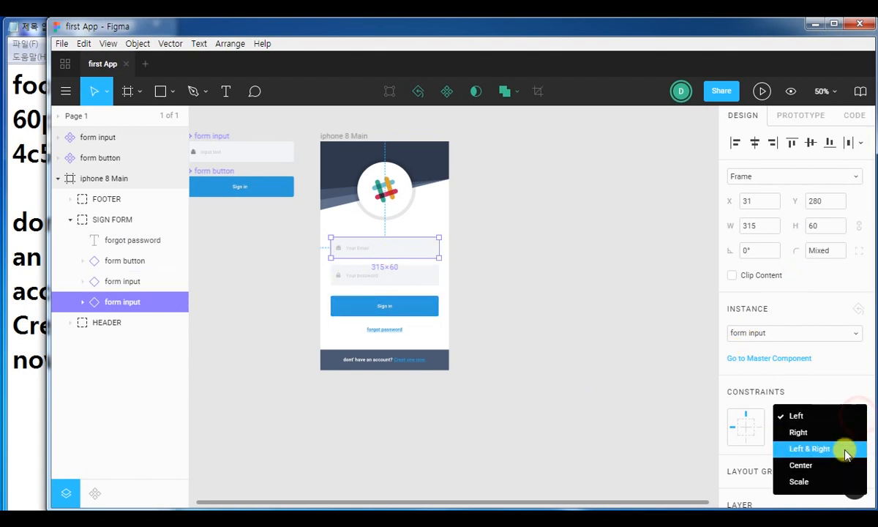
pyautogui.click(816, 480)
# - Set the horizontal constraint of the password form input to Scale
pyautogui.click(402, 276)
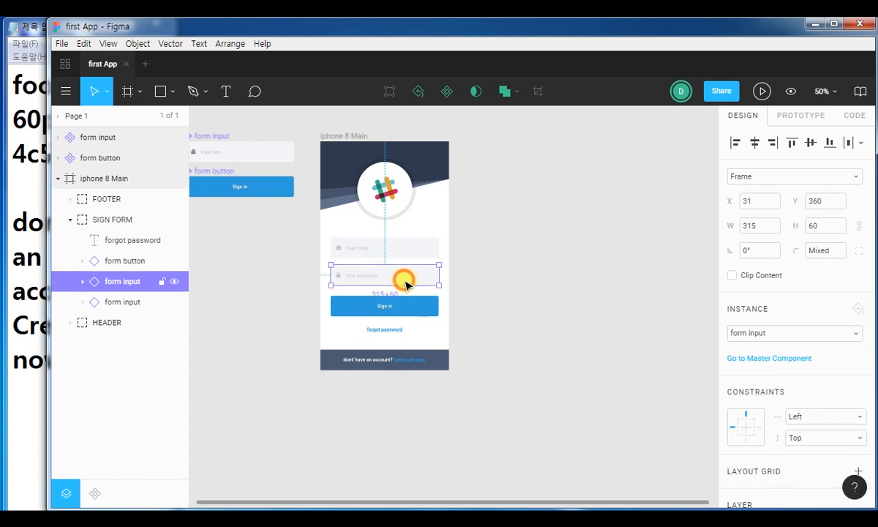
pyautogui.click(860, 415)
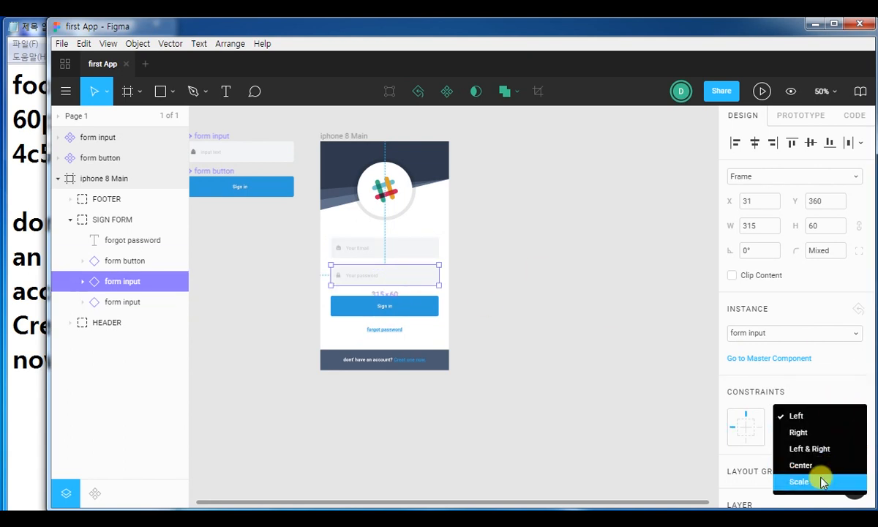
pyautogui.click(818, 481)
# - Set the horizontal constraint of the Sign in form button inside the SIGN FORM group to Scale
pyautogui.click(412, 307)
pyautogui.click(835, 417)
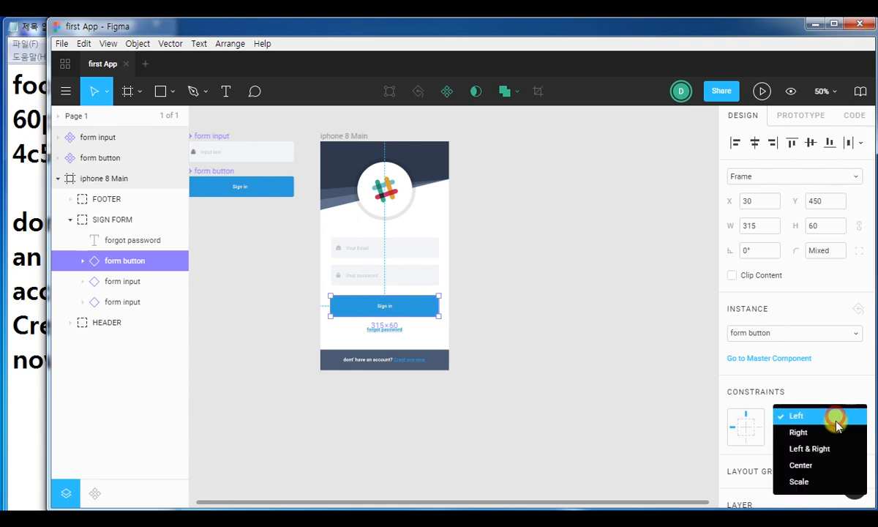
pyautogui.click(815, 481)
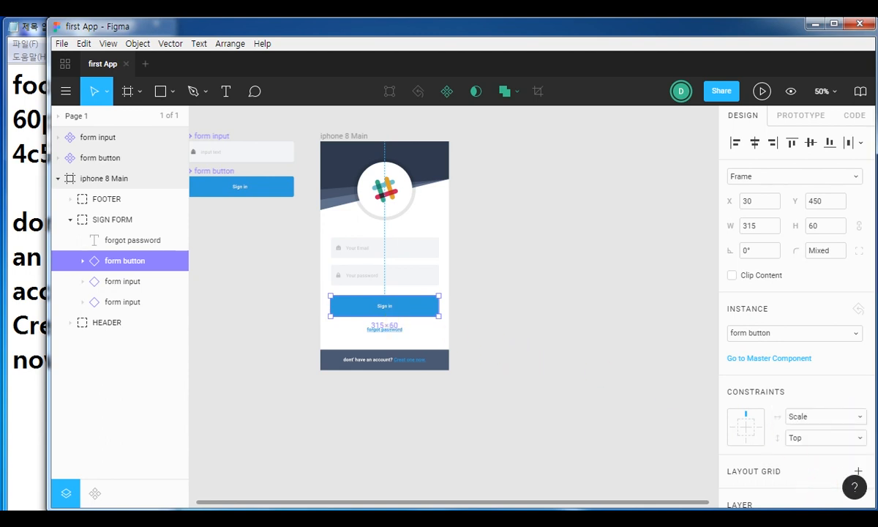
pyautogui.click(523, 329)
# - Select the forgot password text inside the SIGN FORM group and set its horizontal constraint to Center
pyautogui.click(386, 330)
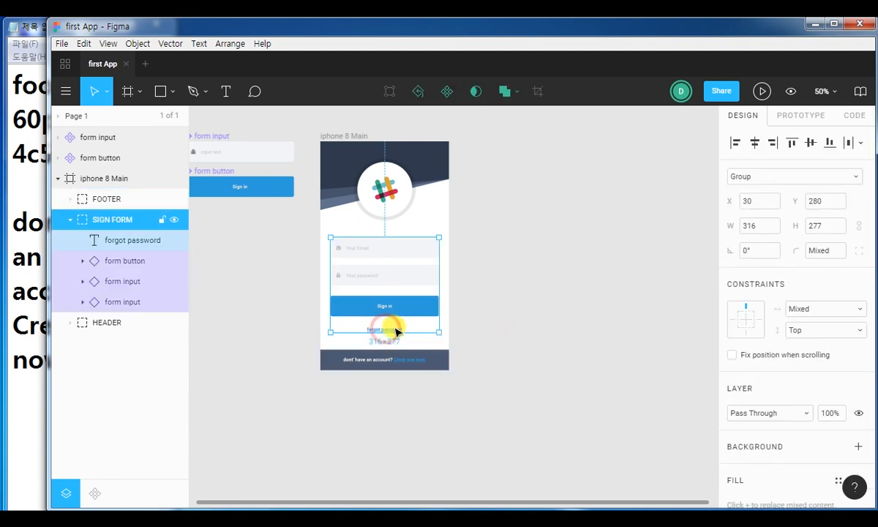
pyautogui.click(385, 330)
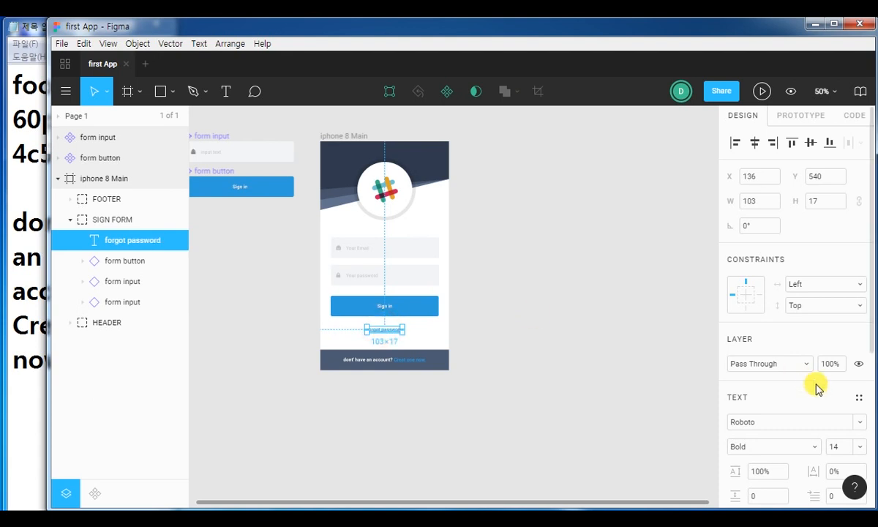
pyautogui.click(850, 286)
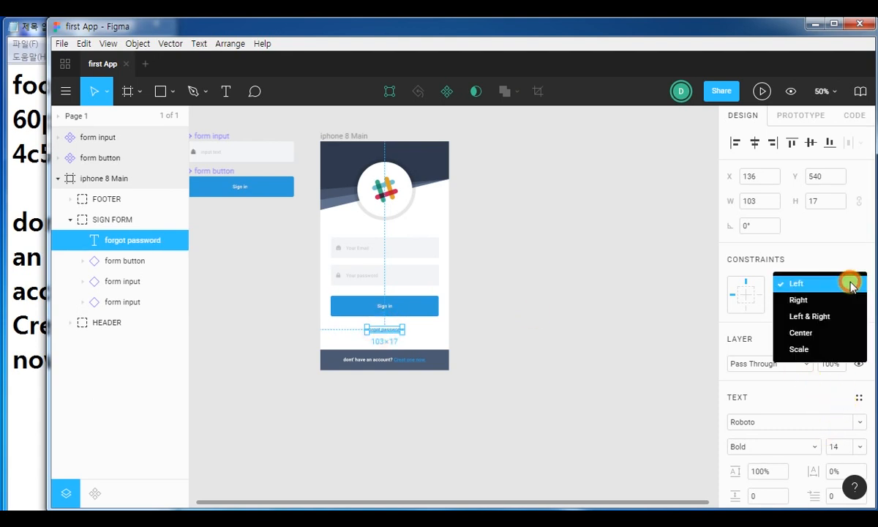
pyautogui.click(832, 336)
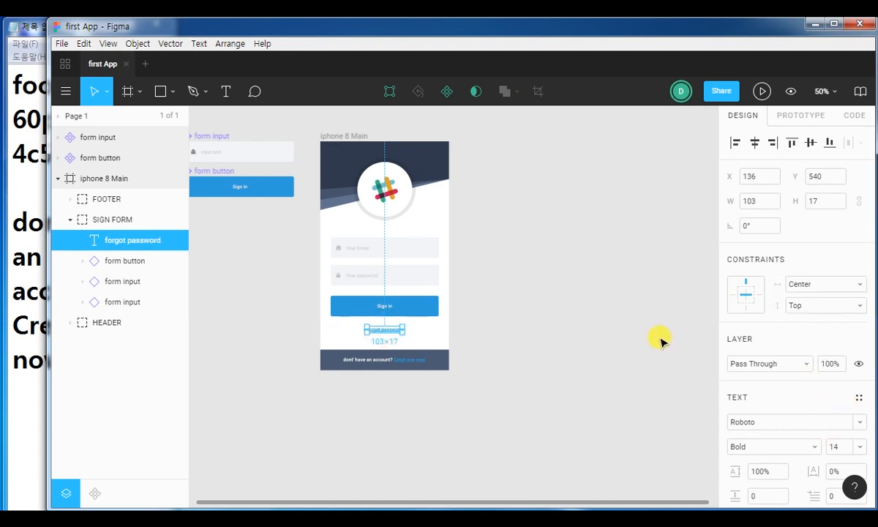
pyautogui.click(498, 335)
# - Expand the FOOTER group and set the horizontal constraint of its background rectangle to Scale
pyautogui.click(445, 358)
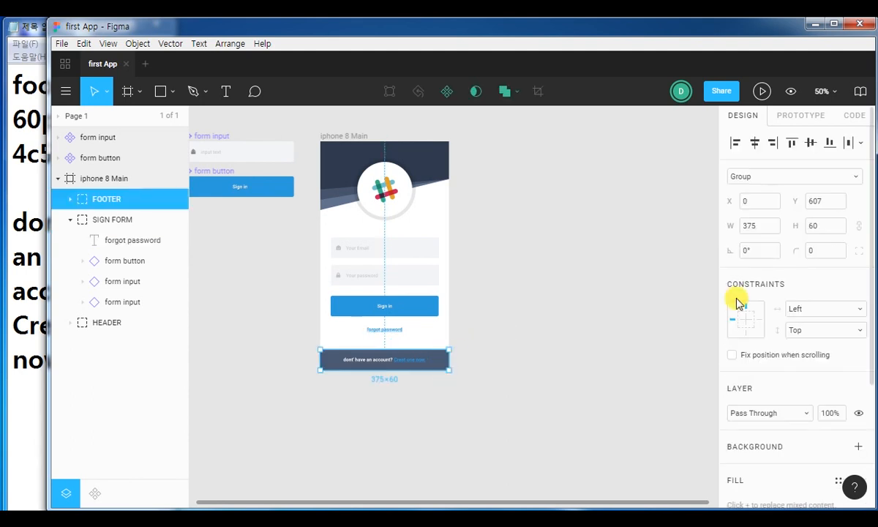
pyautogui.click(69, 200)
pyautogui.click(125, 239)
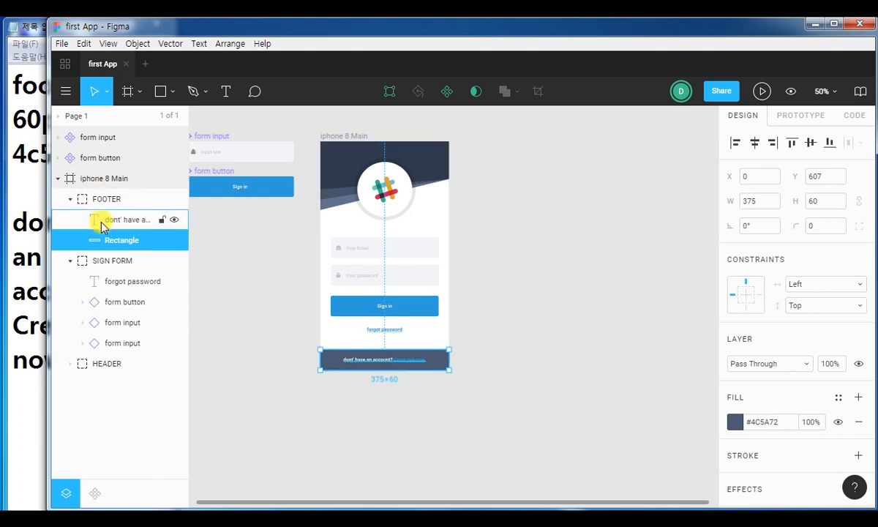
pyautogui.click(845, 284)
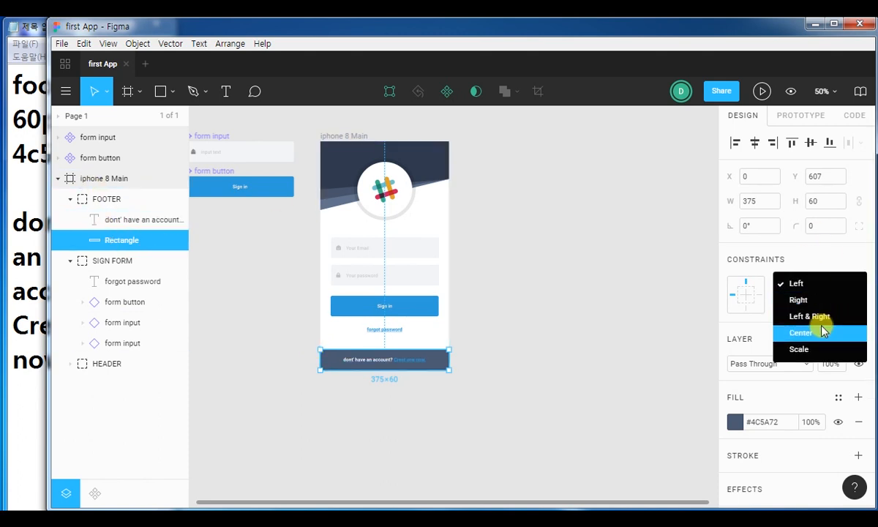
pyautogui.click(805, 349)
pyautogui.click(502, 343)
# - Select the "dont' have an account" text in the FOOTER group and set its horizontal constraint to Center
pyautogui.click(380, 362)
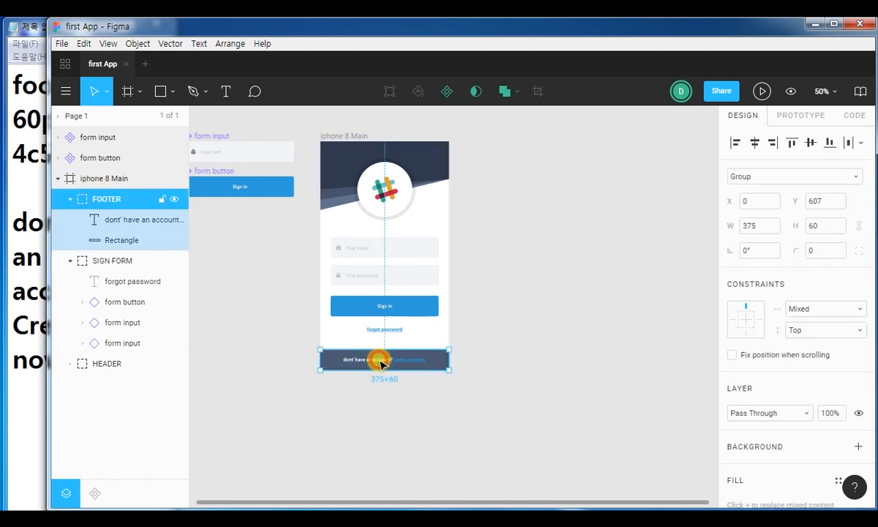
pyautogui.click(379, 361)
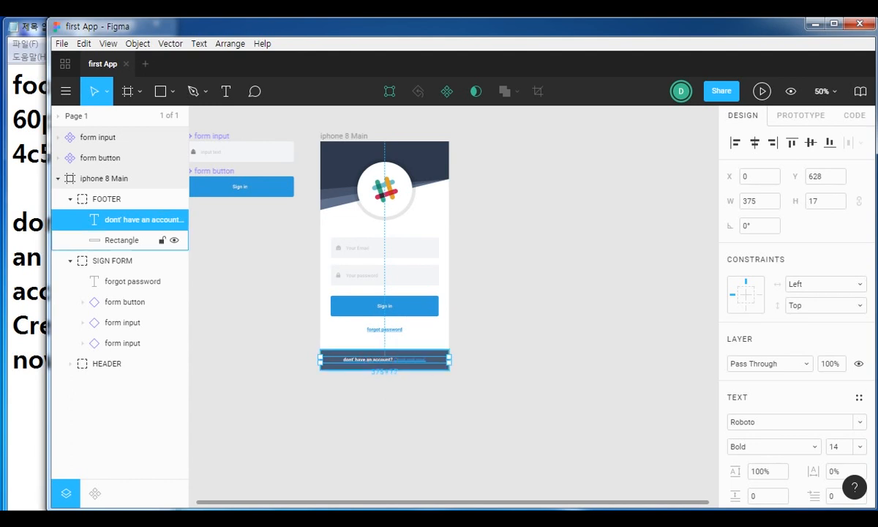
pyautogui.click(849, 283)
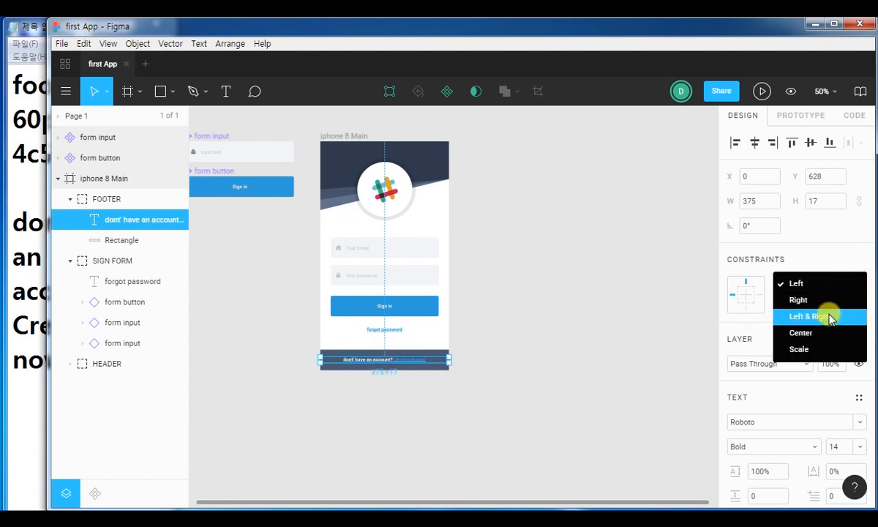
pyautogui.click(820, 331)
pyautogui.click(633, 329)
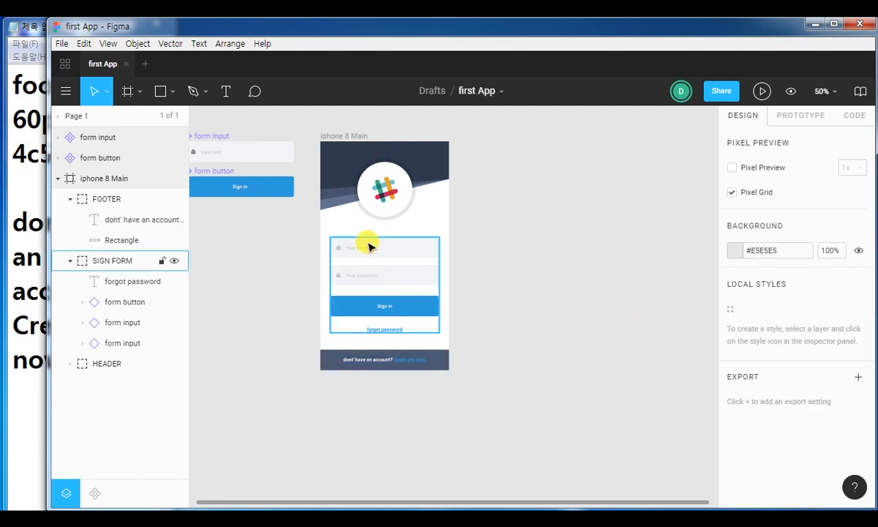
# - Widen the iphone 8 Main frame to about 834 px to test how its contents respond
pyautogui.click(103, 185)
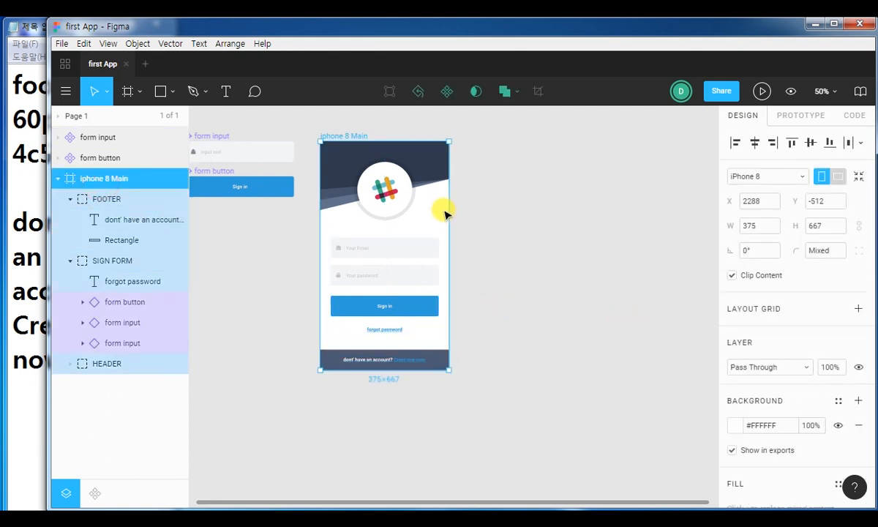
pyautogui.moveTo(455, 208); pyautogui.dragTo(607, 216)
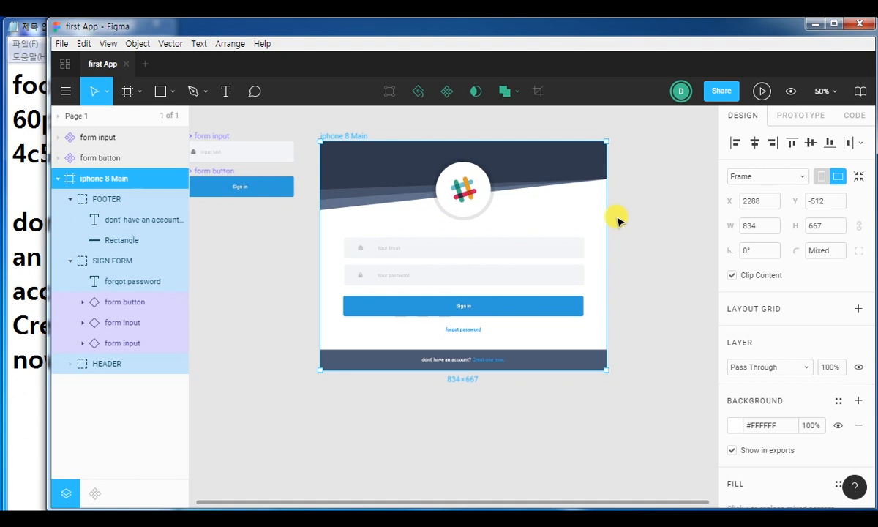
pyautogui.hotkey('ctrl', '2')
pyautogui.moveTo(346, 229)
pyautogui.mouseDown()
pyautogui.moveTo(349, 246)
pyautogui.moveTo(419, 297)
pyautogui.mouseUp()
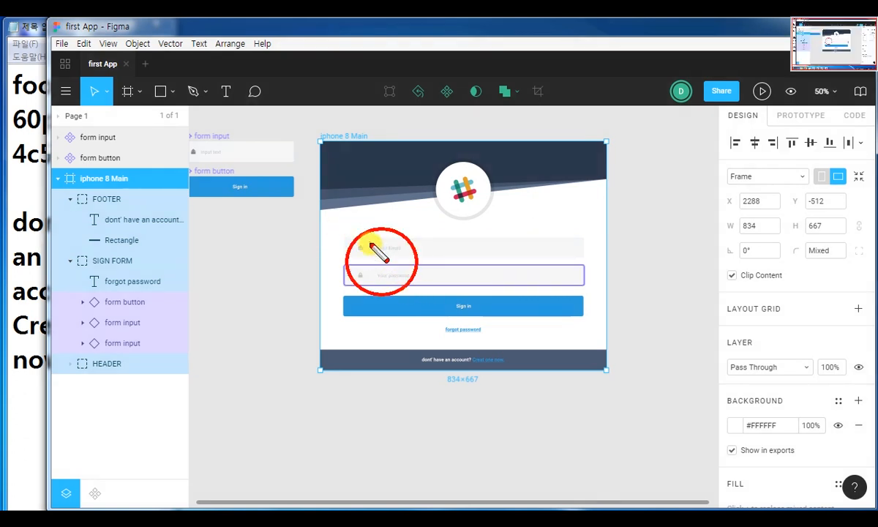
pyautogui.moveTo(343, 238)
pyautogui.mouseDown()
pyautogui.moveTo(354, 260)
pyautogui.moveTo(376, 258)
pyautogui.mouseUp()
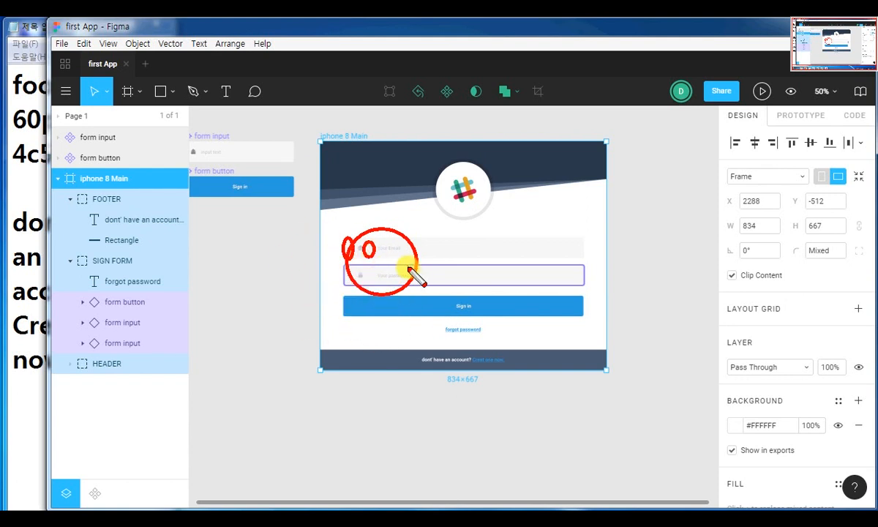
pyautogui.press('Escape')
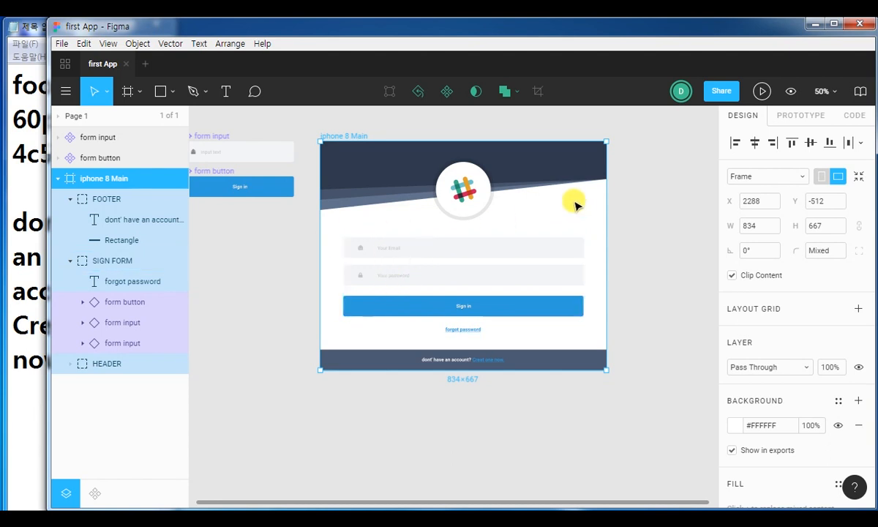
# - Narrow the iphone 8 Main frame back to roughly its original phone width and deselect it
pyautogui.moveTo(607, 206); pyautogui.dragTo(446, 210)
pyautogui.click(483, 223)
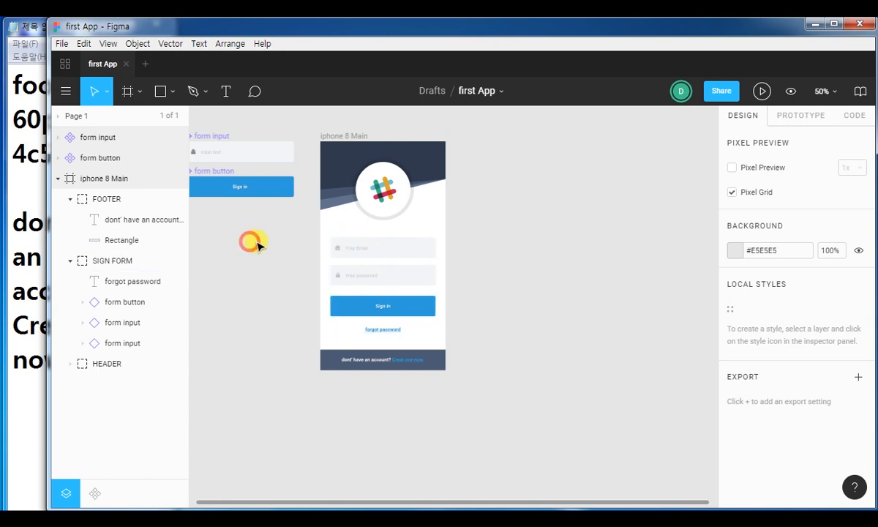
# - Inspect the constraints of the overlapping icon layers inside the form input master component
pyautogui.moveTo(243, 224); pyautogui.dragTo(460, 307)
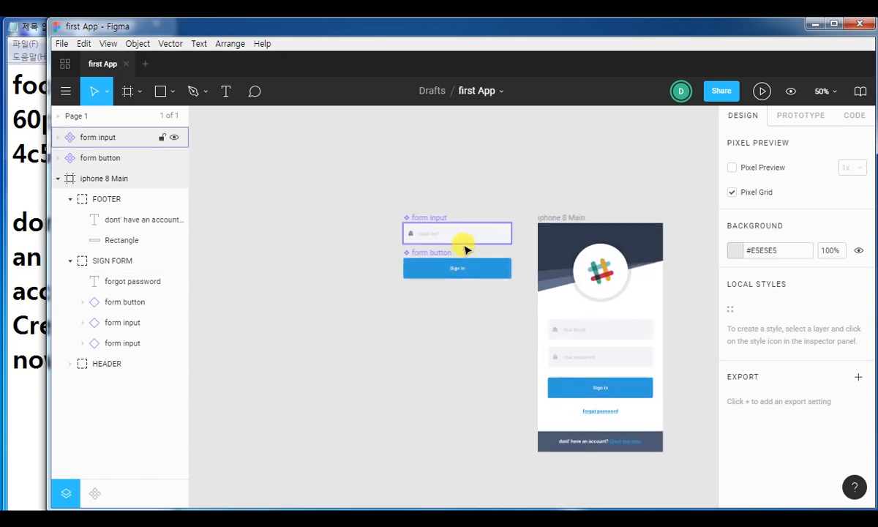
pyautogui.hotkey('ctrl', '+')
pyautogui.hotkey('ctrl', '+')
pyautogui.moveTo(441, 165); pyautogui.dragTo(425, 286)
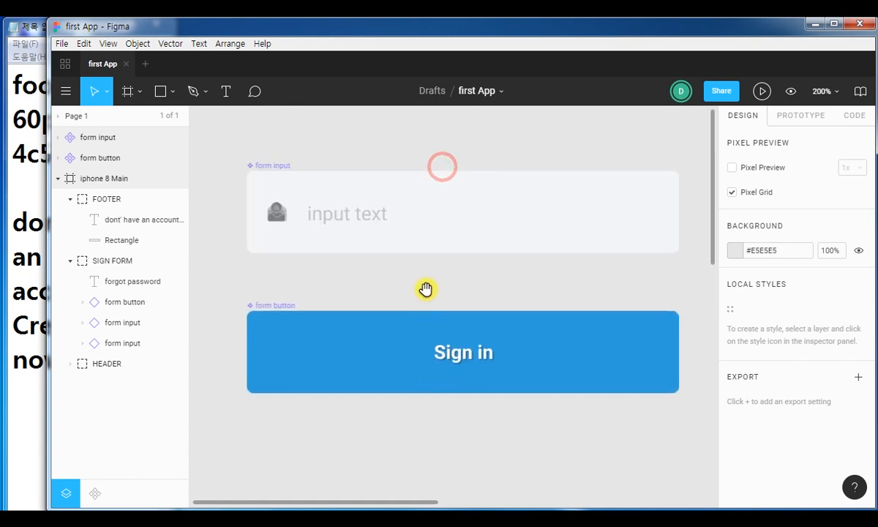
pyautogui.click(276, 213)
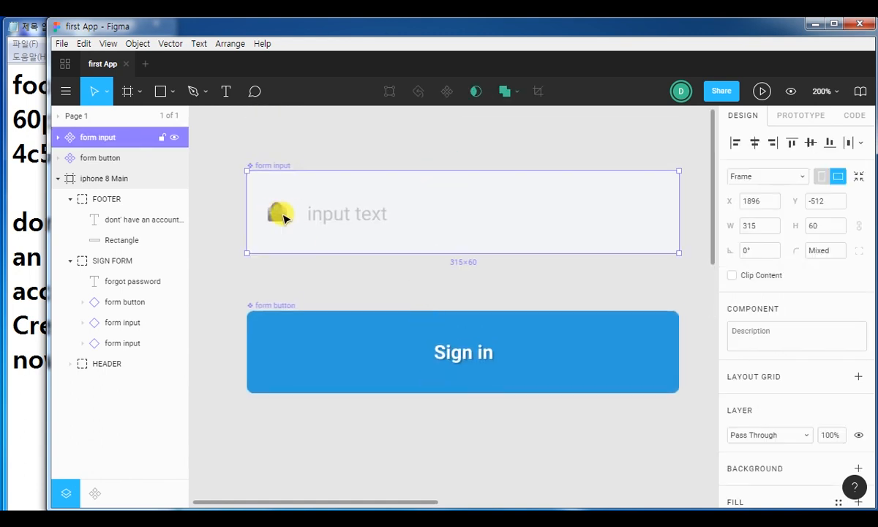
pyautogui.doubleClick(278, 215)
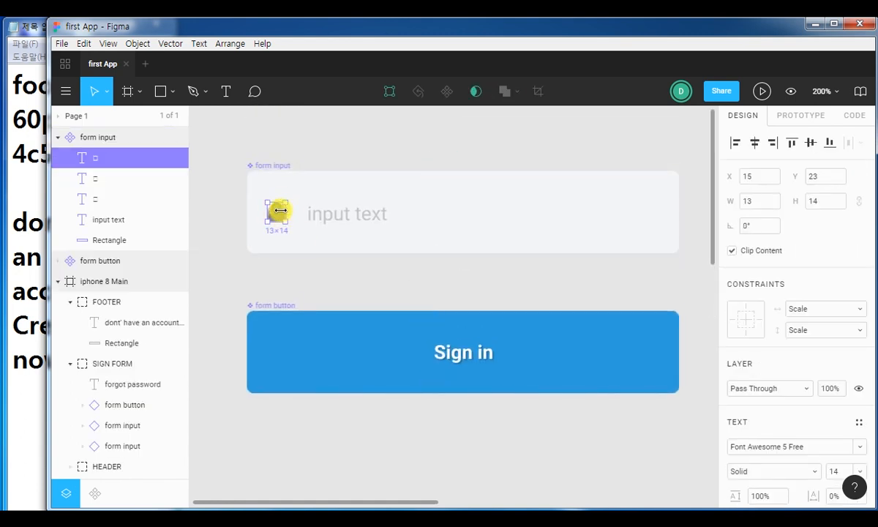
pyautogui.click(277, 267)
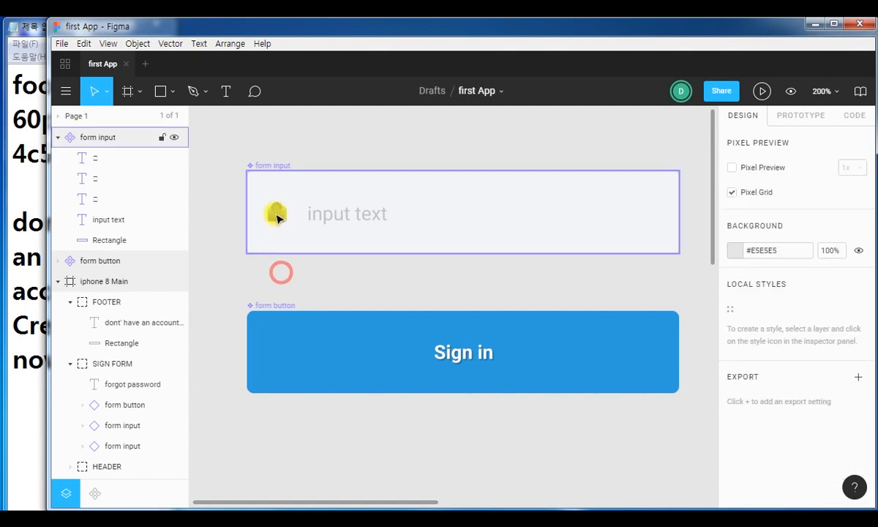
pyautogui.click(274, 211)
pyautogui.doubleClick(276, 212)
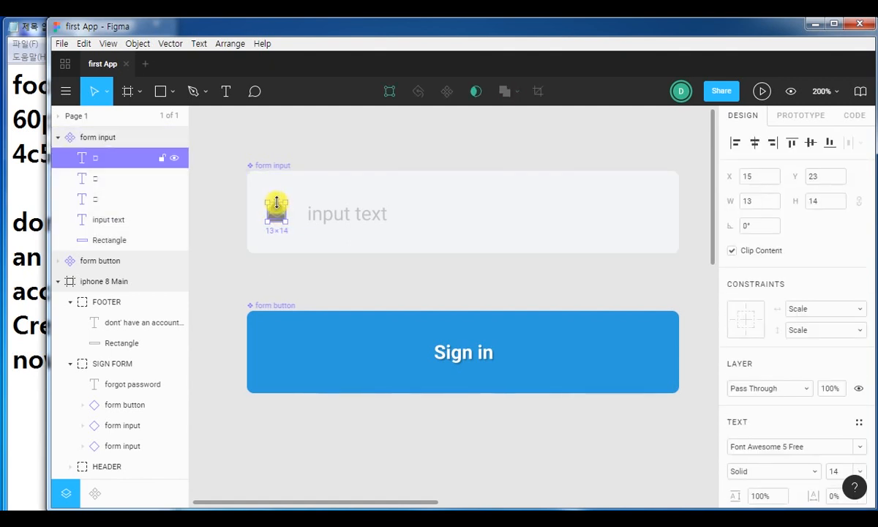
# - Select all three icon layers in the form input master component and set their constraints to Left horizontally and Center vertically
pyautogui.click(104, 199)
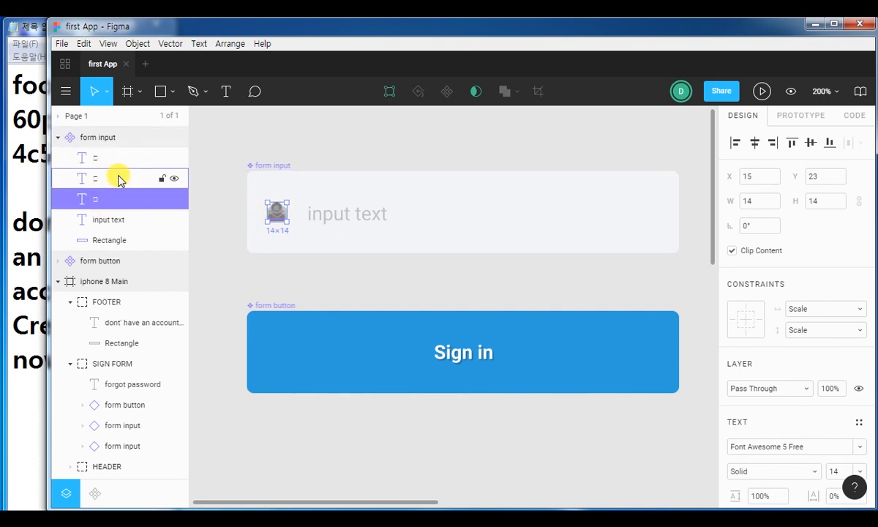
pyautogui.keyDown('shift'); pyautogui.click(101, 177); pyautogui.keyUp('shift')
pyautogui.keyDown('shift'); pyautogui.click(100, 163); pyautogui.keyUp('shift')
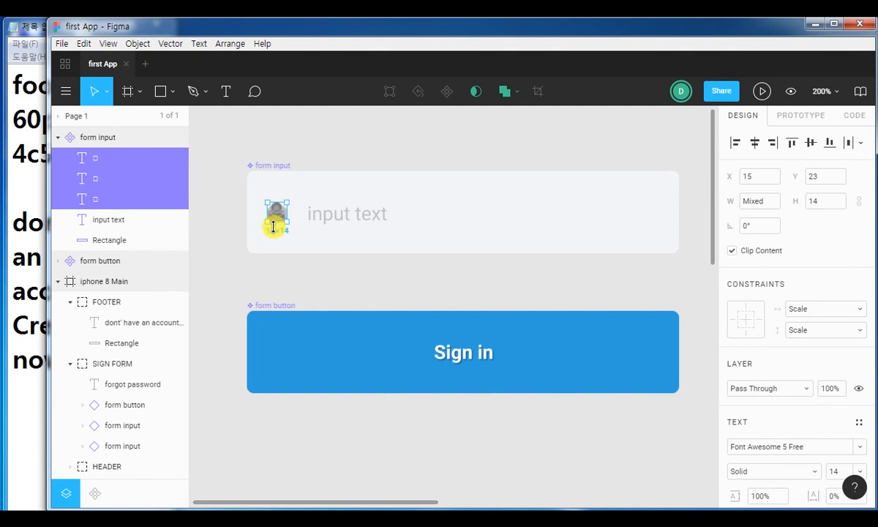
pyautogui.click(846, 308)
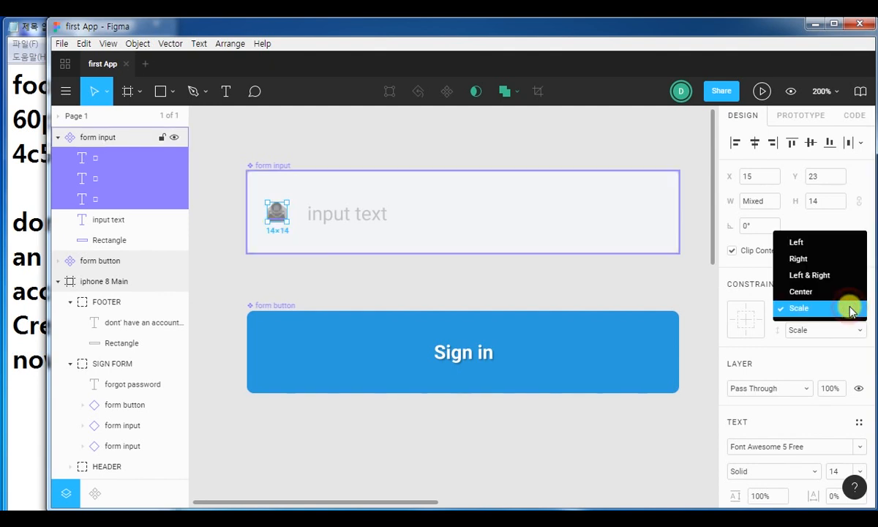
pyautogui.click(828, 248)
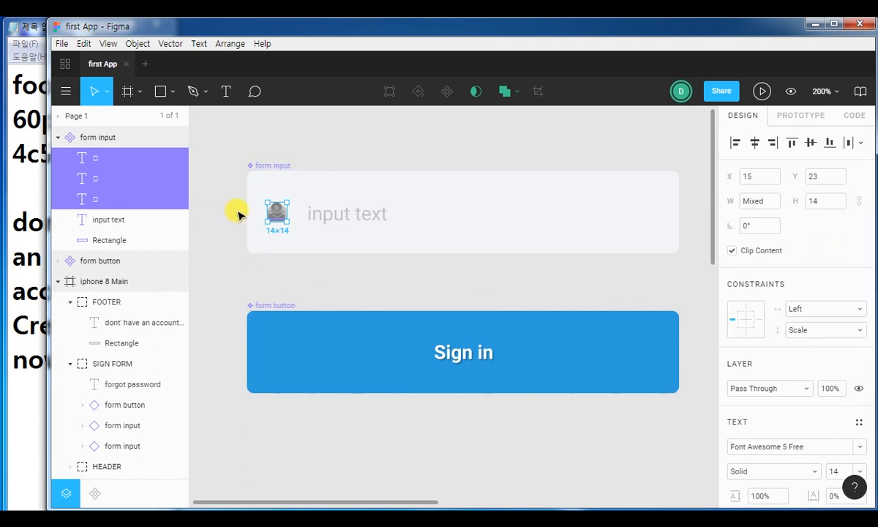
pyautogui.click(814, 331)
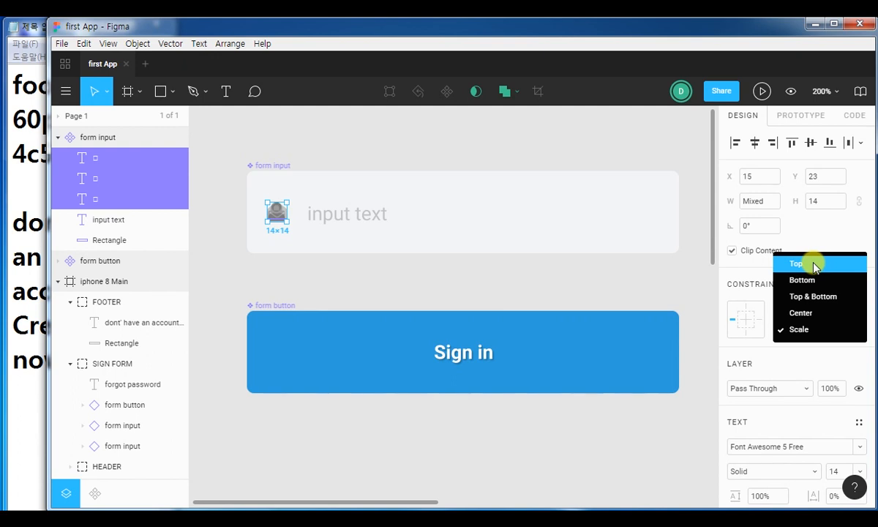
pyautogui.click(817, 316)
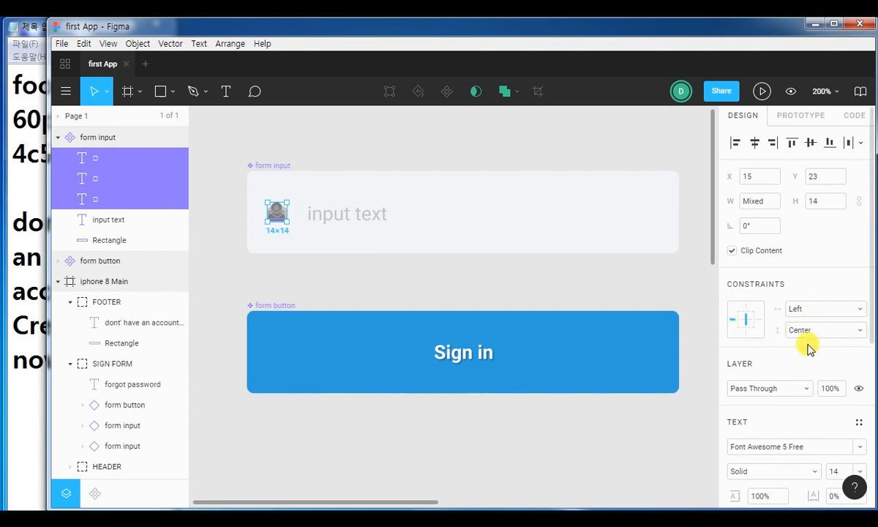
# - Set the constraints of the input text layer in the form input master component to Left horizontally and Center vertically
pyautogui.click(346, 215)
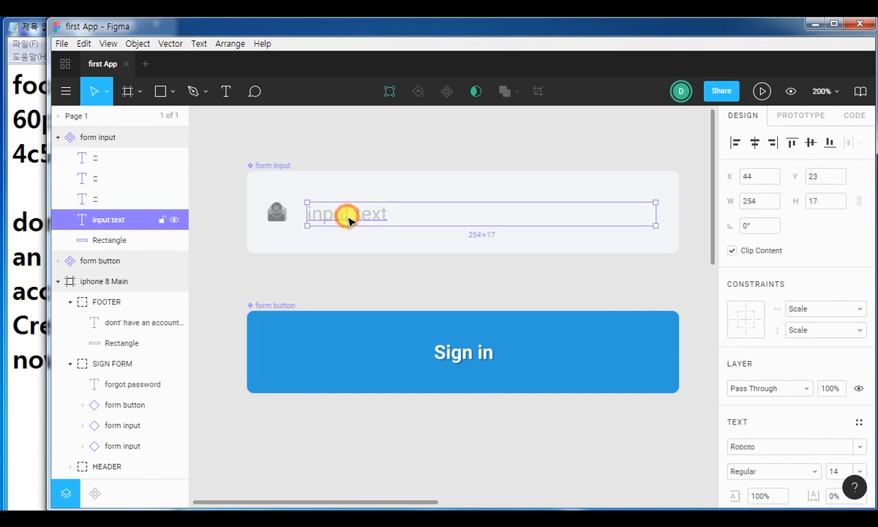
pyautogui.click(804, 308)
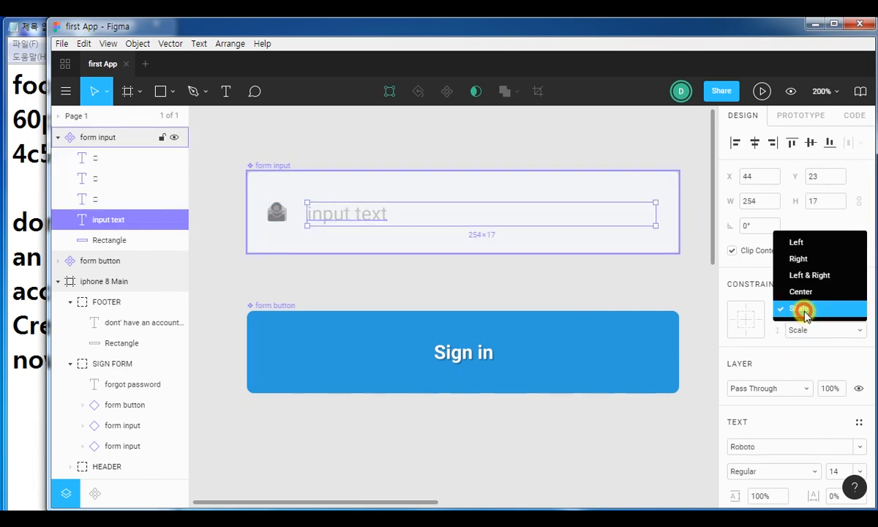
pyautogui.click(799, 247)
pyautogui.click(802, 330)
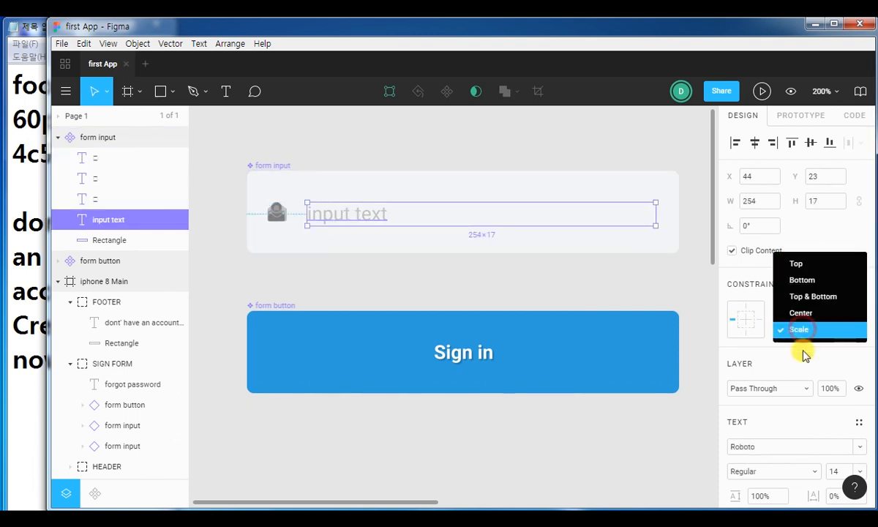
pyautogui.click(802, 313)
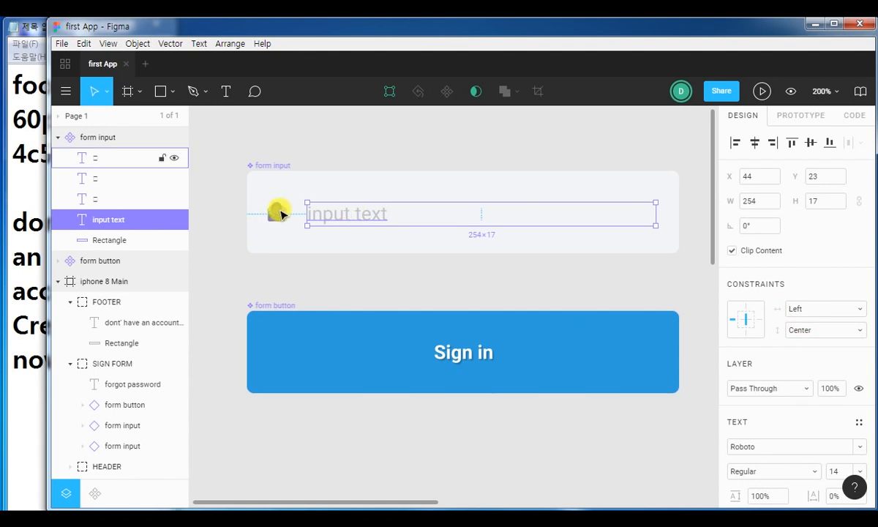
# - Inspect the constraints of the three icon layers and the input text layer in the form input master component
pyautogui.click(278, 267)
pyautogui.click(101, 158)
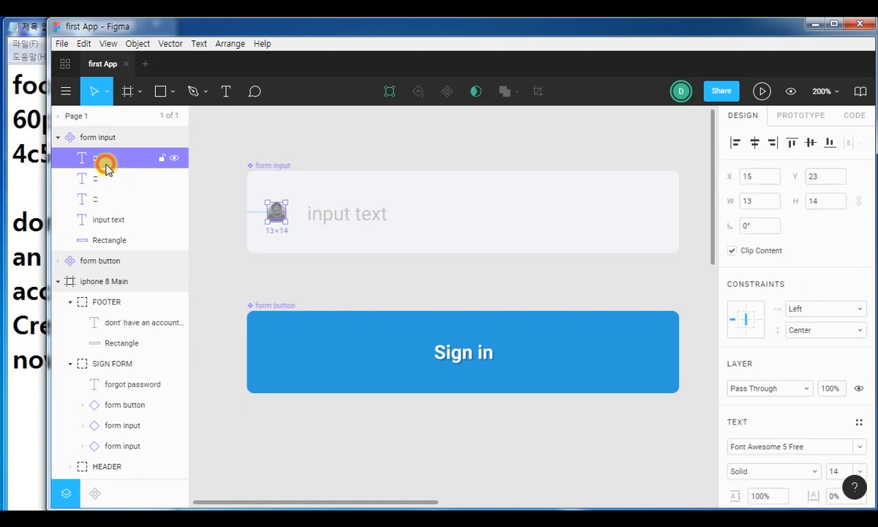
pyautogui.click(106, 178)
pyautogui.click(107, 199)
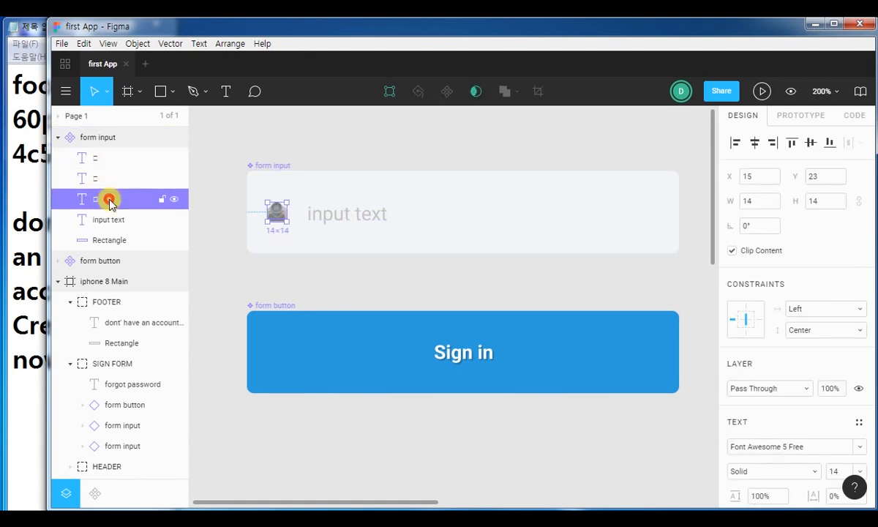
pyautogui.click(113, 221)
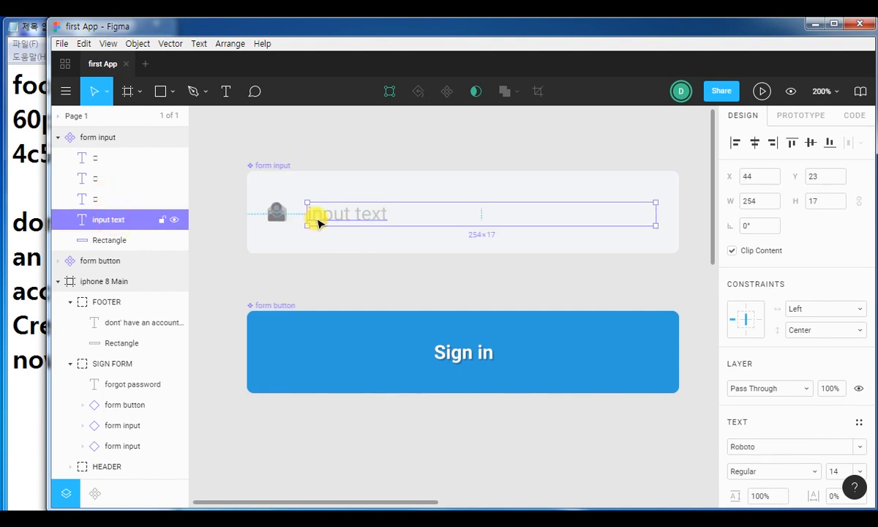
pyautogui.click(100, 199)
pyautogui.click(99, 180)
pyautogui.click(99, 160)
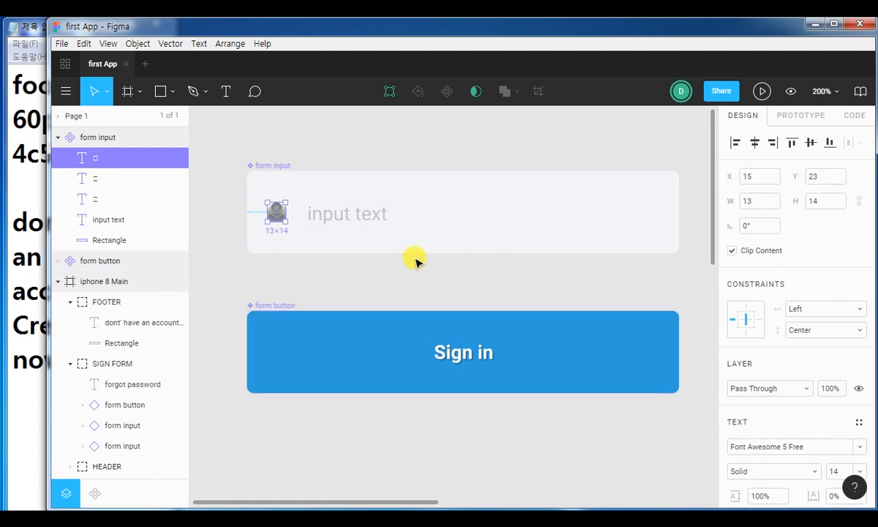
# - Test the constraints by widening the iphone 8 Main frame to about 1074 px, and narrow it back to about 349 px
pyautogui.click(580, 284)
pyautogui.hotkey('ctrl', '-')
pyautogui.hotkey('ctrl', '-')
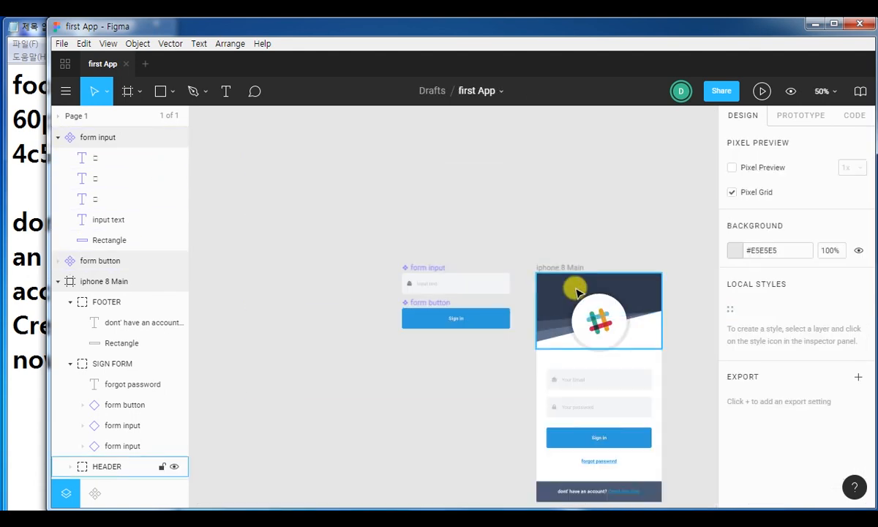
pyautogui.moveTo(557, 266); pyautogui.dragTo(380, 118)
pyautogui.moveTo(481, 180); pyautogui.dragTo(454, 211)
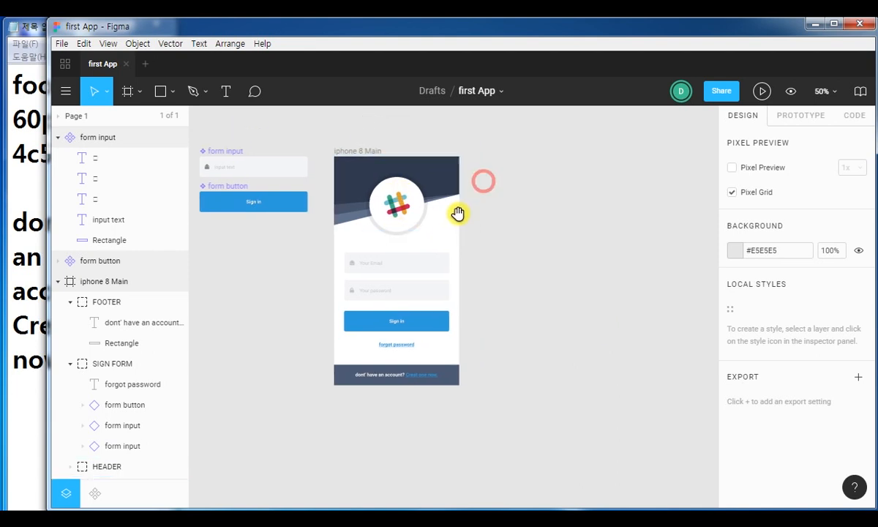
pyautogui.click(87, 284)
pyautogui.moveTo(458, 253); pyautogui.dragTo(702, 245)
pyautogui.moveTo(372, 261); pyautogui.dragTo(388, 273)
pyautogui.press('Escape')
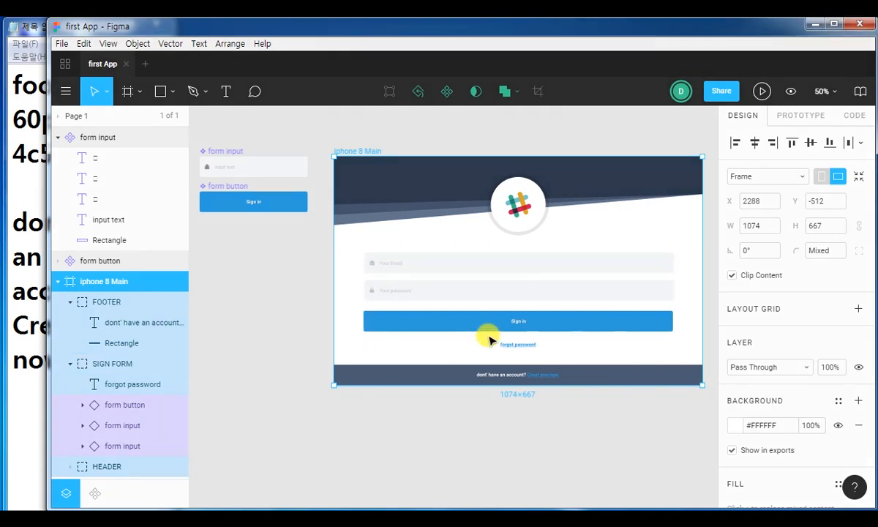
pyautogui.moveTo(701, 240); pyautogui.dragTo(455, 251)
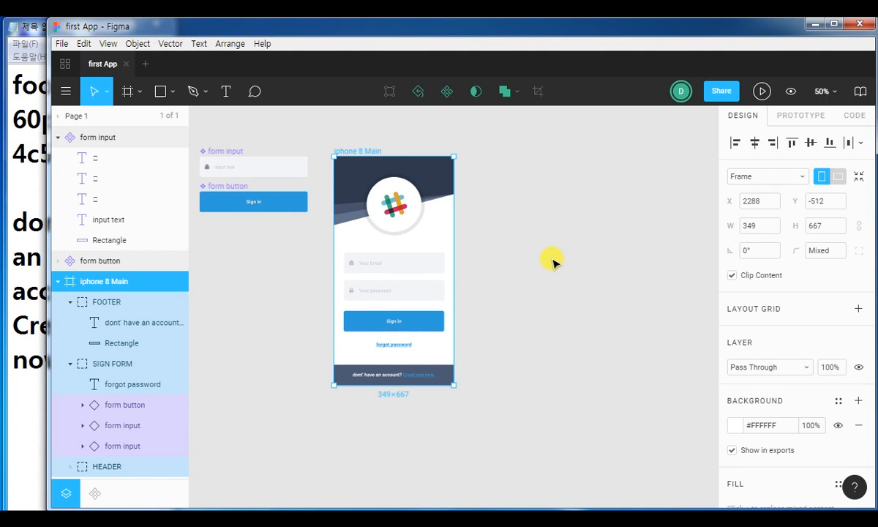
pyautogui.hotkey('ctrl', '2')
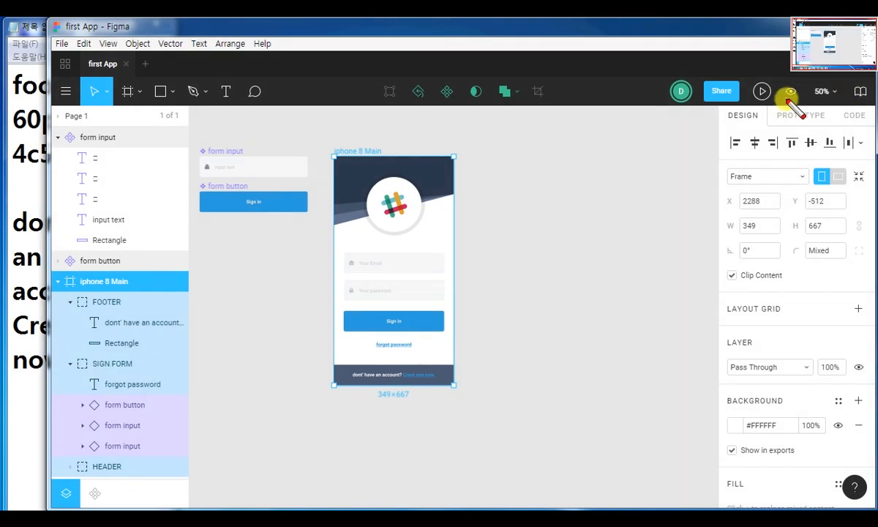
pyautogui.moveTo(778, 100); pyautogui.dragTo(827, 131)
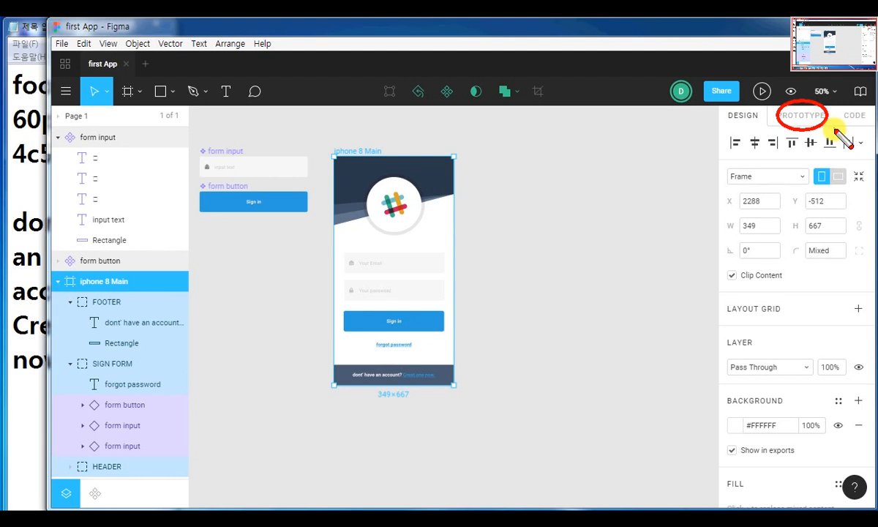
pyautogui.moveTo(372, 329)
pyautogui.mouseDown()
pyautogui.moveTo(386, 314)
pyautogui.moveTo(406, 323)
pyautogui.mouseUp()
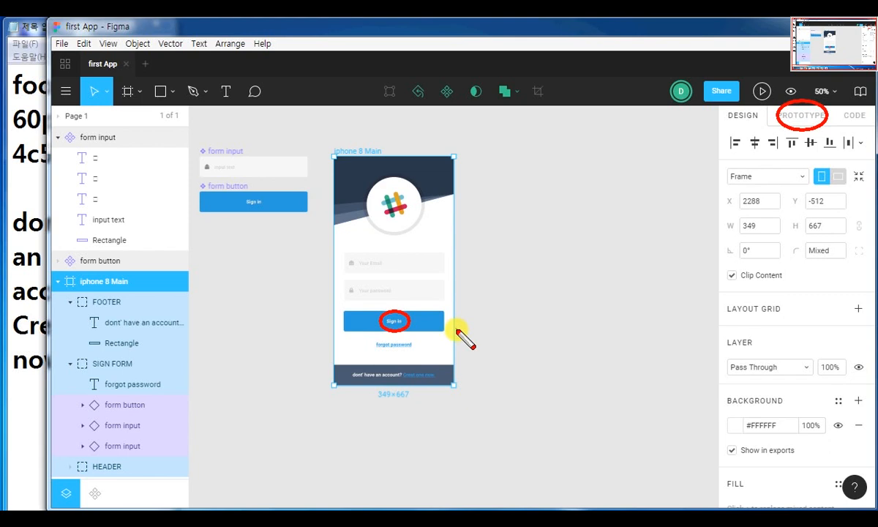
pyautogui.moveTo(372, 329)
pyautogui.mouseDown()
pyautogui.moveTo(413, 362)
pyautogui.moveTo(414, 383)
pyautogui.moveTo(441, 385)
pyautogui.moveTo(429, 369)
pyautogui.moveTo(442, 383)
pyautogui.moveTo(410, 379)
pyautogui.mouseUp()
pyautogui.press('Escape')
pyautogui.hotkey('ctrl', '2')
pyautogui.moveTo(398, 334)
pyautogui.mouseDown()
pyautogui.moveTo(382, 337)
pyautogui.moveTo(422, 352)
pyautogui.moveTo(410, 334)
pyautogui.mouseUp()
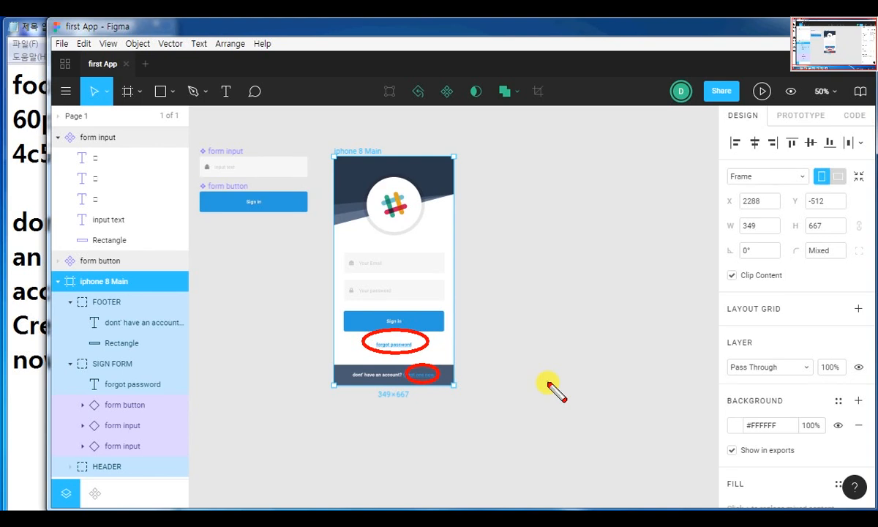
pyautogui.moveTo(827, 111); pyautogui.dragTo(834, 140)
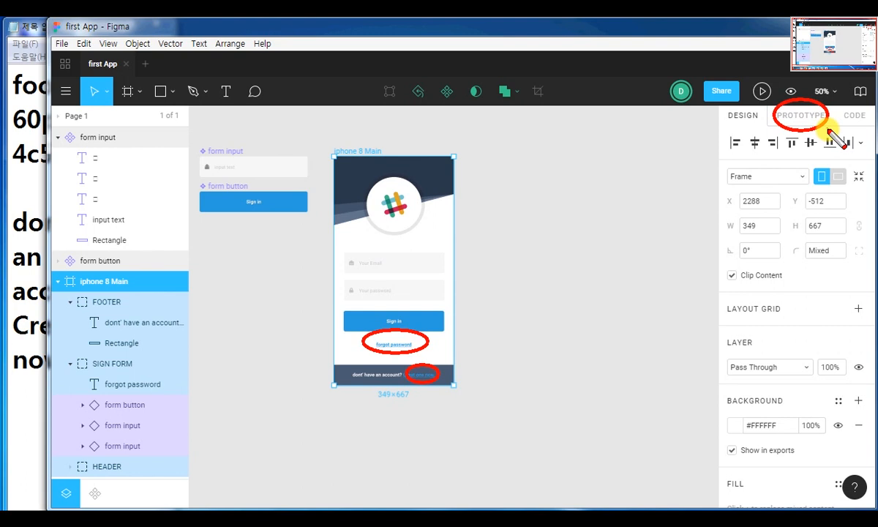
pyautogui.press('Escape')
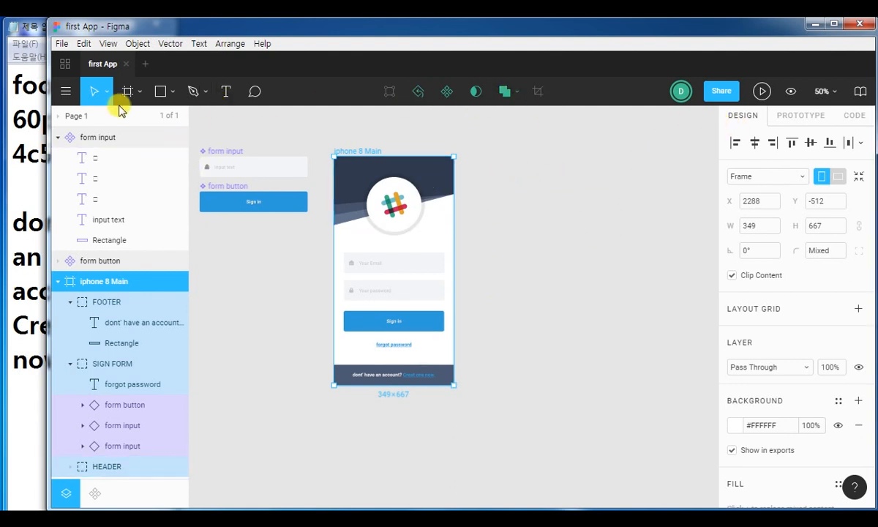
# - Collapse the iphone 8 Main and form input layer trees and clear the selection
pyautogui.click(58, 261)
pyautogui.click(58, 261)
pyautogui.click(58, 281)
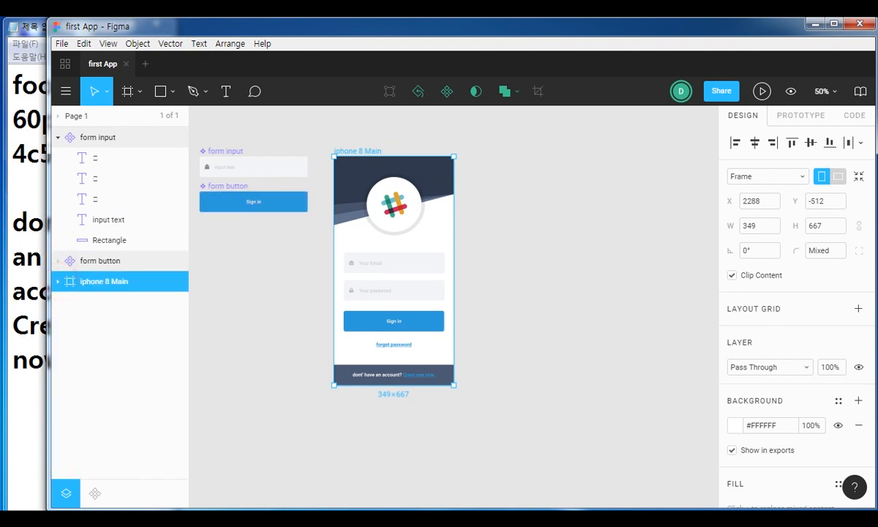
pyautogui.click(57, 137)
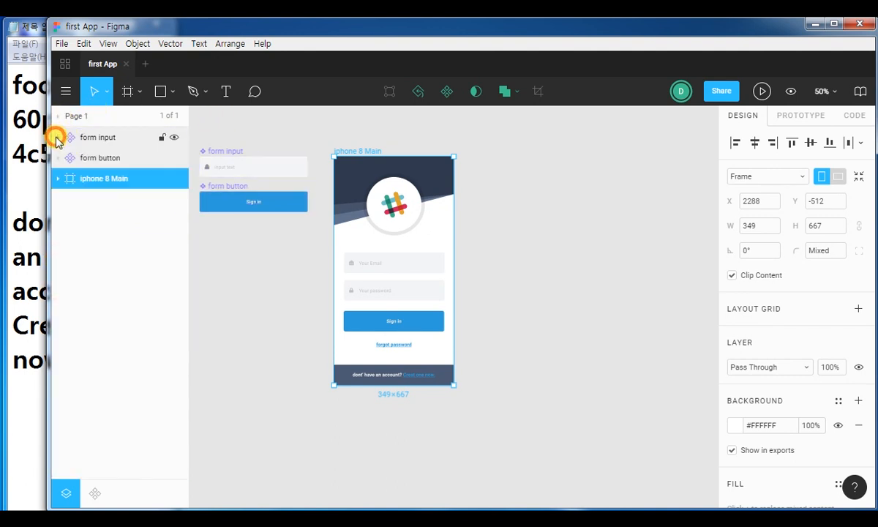
pyautogui.click(483, 259)
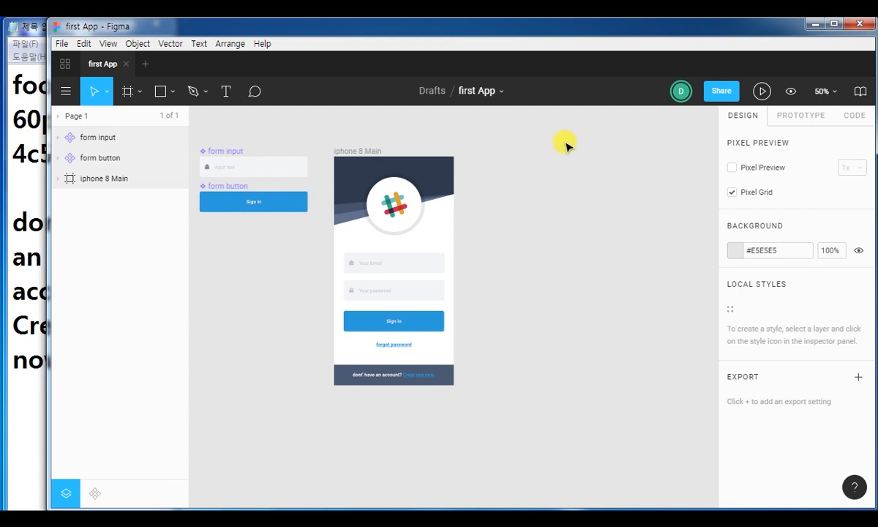
# - Start a new version history entry for the file and title it "Main constraints added"
pyautogui.click(501, 91)
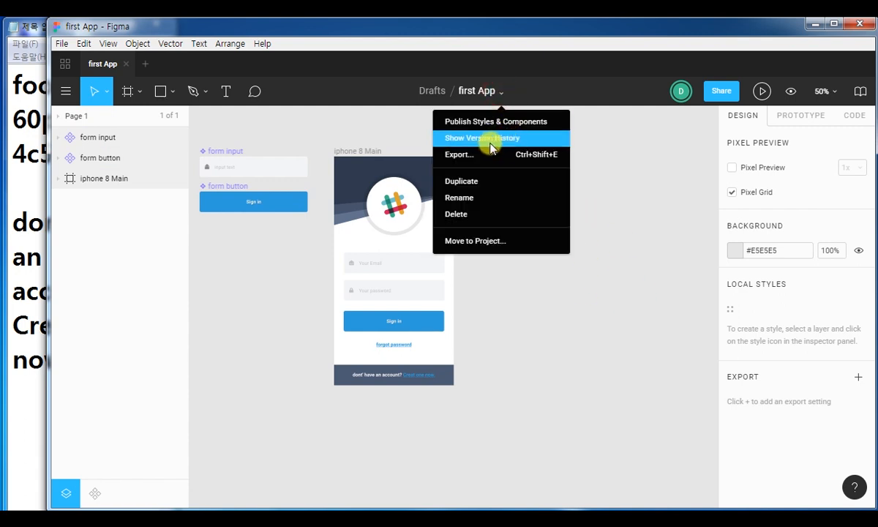
pyautogui.click(489, 143)
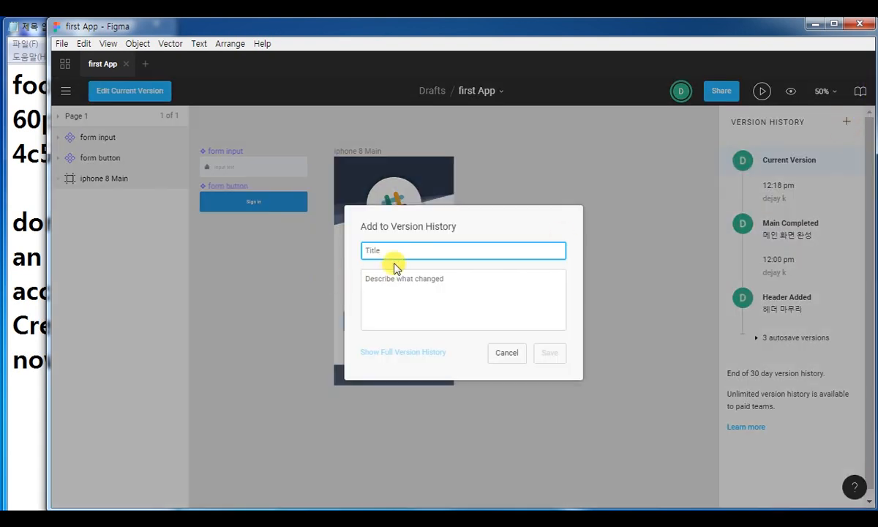
pyautogui.write('ㅡㅑㅜ')
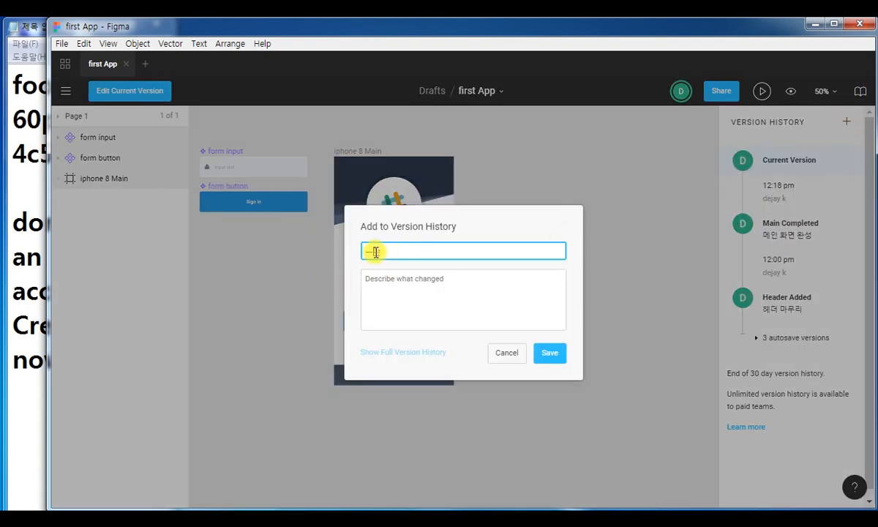
pyautogui.press('BackSpace')
pyautogui.press('BackSpace')
pyautogui.press('BackSpace')
pyautogui.write('Mi')
pyautogui.write('in_c')
pyautogui.write('on')
pyautogui.write('straints added')
# - Copy the version title and replace the whole Notepad text with it
pyautogui.hotkey('ctrl', 'a')
pyautogui.hotkey('ctrl', 'c')
pyautogui.hotkey('alt', 'Tab')
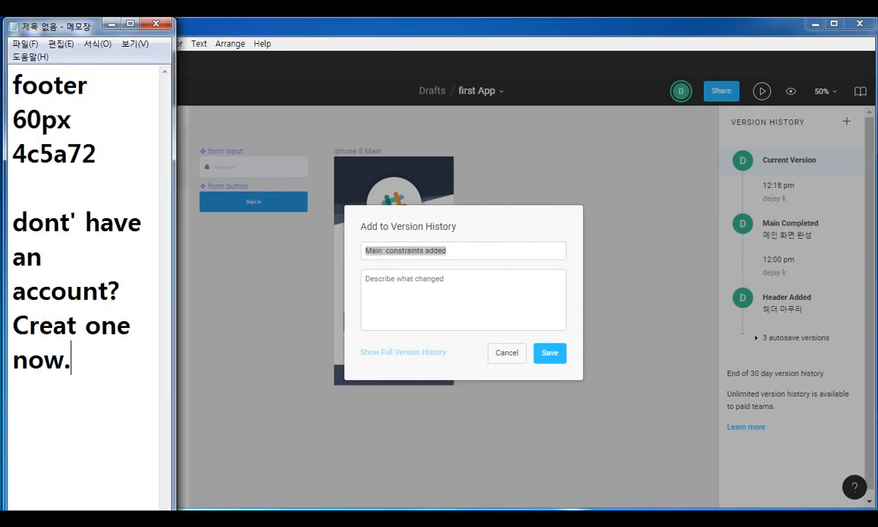
pyautogui.hotkey('ctrl', 'a')
pyautogui.hotkey('ctrl', 'v')
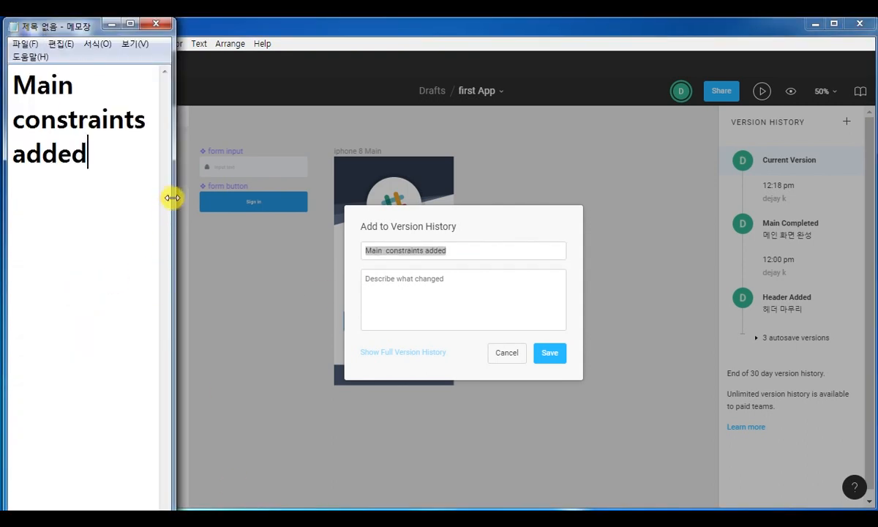
# - Save the version history entry in Figma and narrow the Figma window to uncover the Notepad text beside it
pyautogui.click(550, 357)
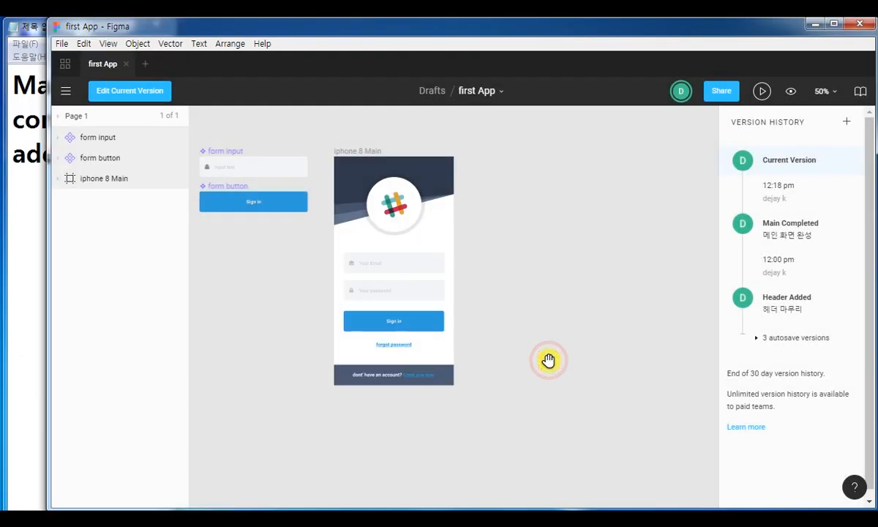
pyautogui.moveTo(51, 184); pyautogui.dragTo(155, 180)
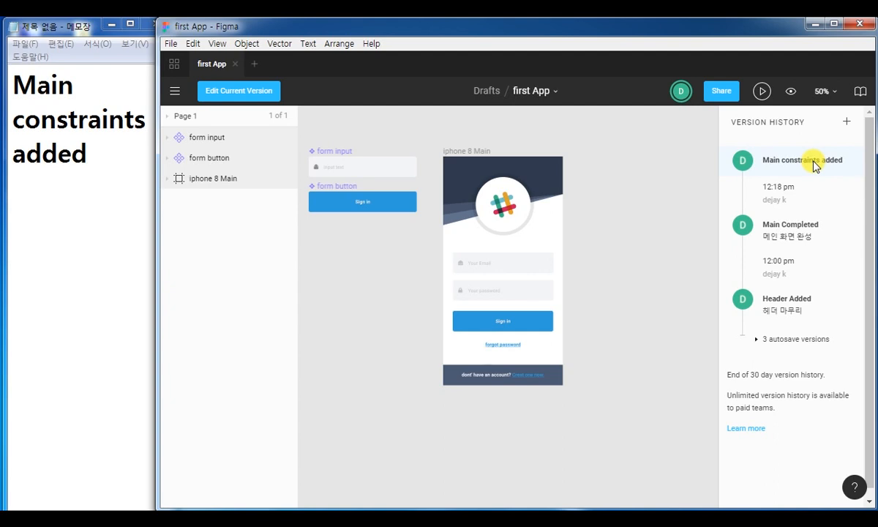
pyautogui.moveTo(710, 137)
pyautogui.mouseDown()
pyautogui.moveTo(764, 296)
pyautogui.moveTo(869, 340)
pyautogui.mouseUp()
pyautogui.moveTo(721, 374); pyautogui.dragTo(858, 381)
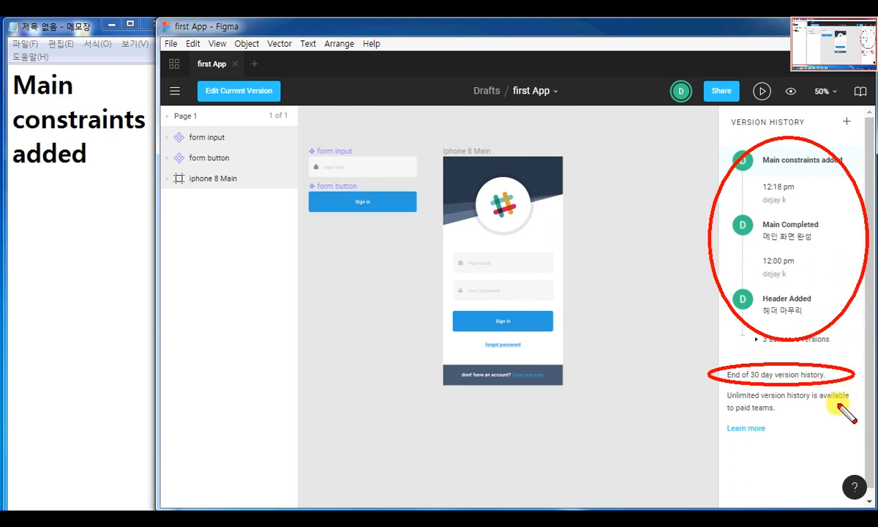
pyautogui.moveTo(726, 168)
pyautogui.mouseDown()
pyautogui.moveTo(719, 150)
pyautogui.moveTo(823, 218)
pyautogui.mouseUp()
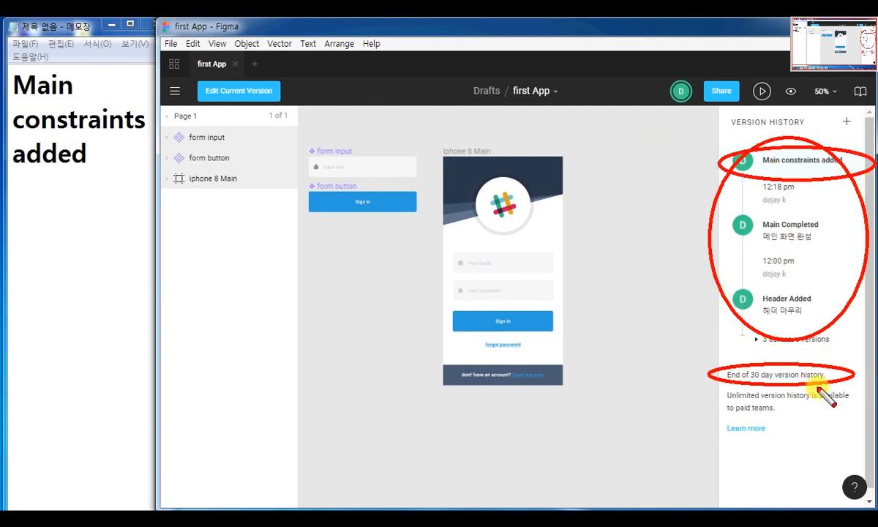
pyautogui.press('Escape')
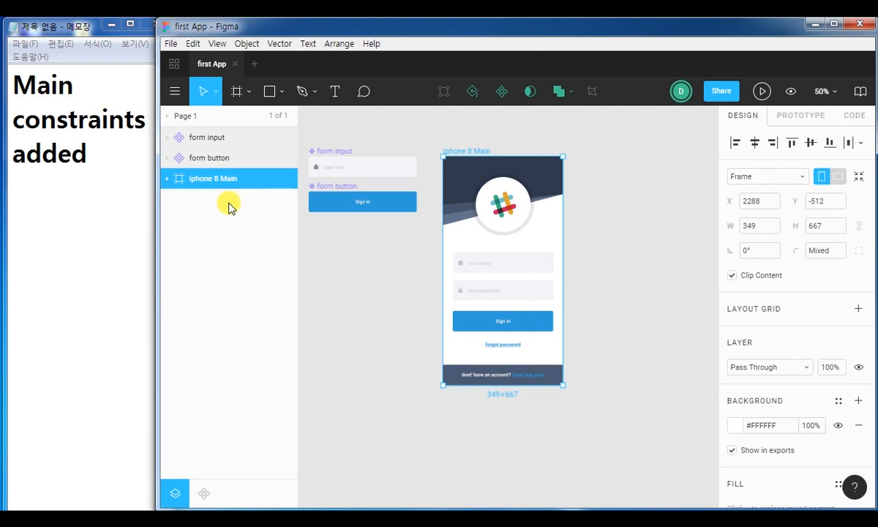
# - Switch to Notepad and replace its entire text with "figma mirror" followed by a line break
pyautogui.click(118, 186)
pyautogui.hotkey('ctrl', 'a')
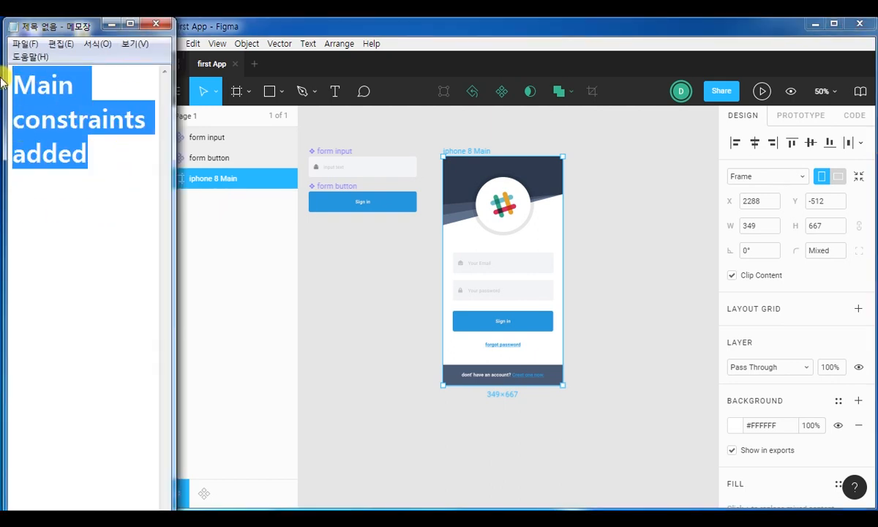
pyautogui.write('figma')
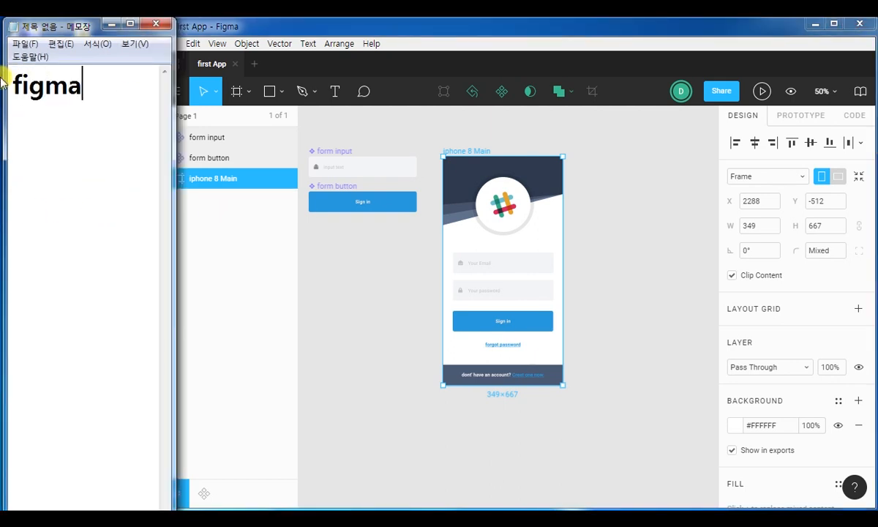
pyautogui.write(' mioo')
pyautogui.press('BackSpace')
pyautogui.press('BackSpace')
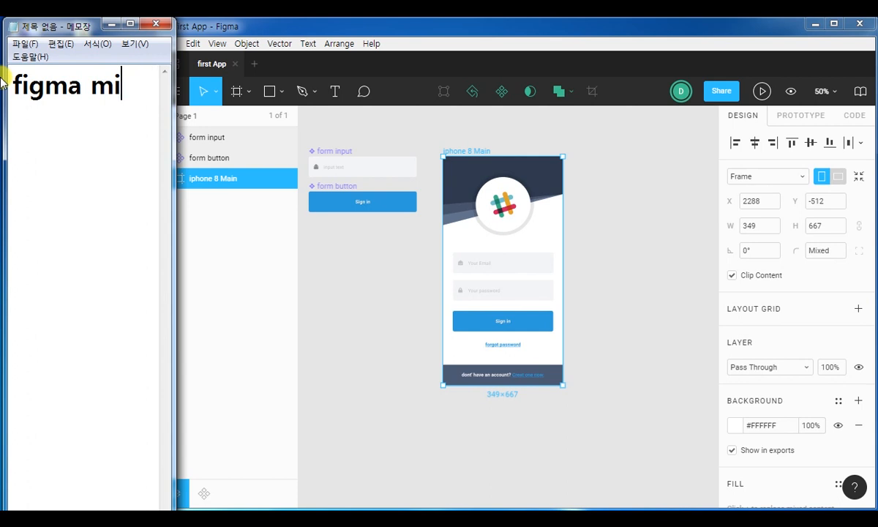
pyautogui.write('rror')
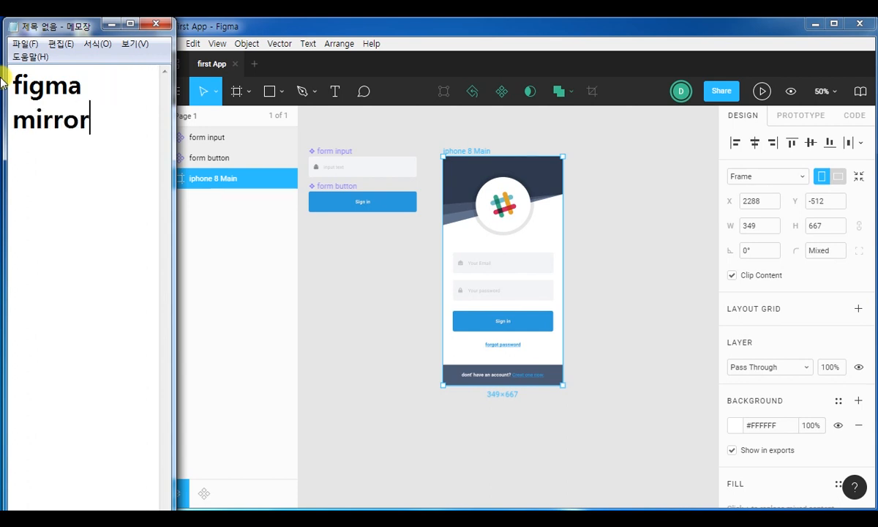
pyautogui.press('Return')
# - Return to Figma, clear the selection and select the iphone 8 Main frame
pyautogui.click(329, 268)
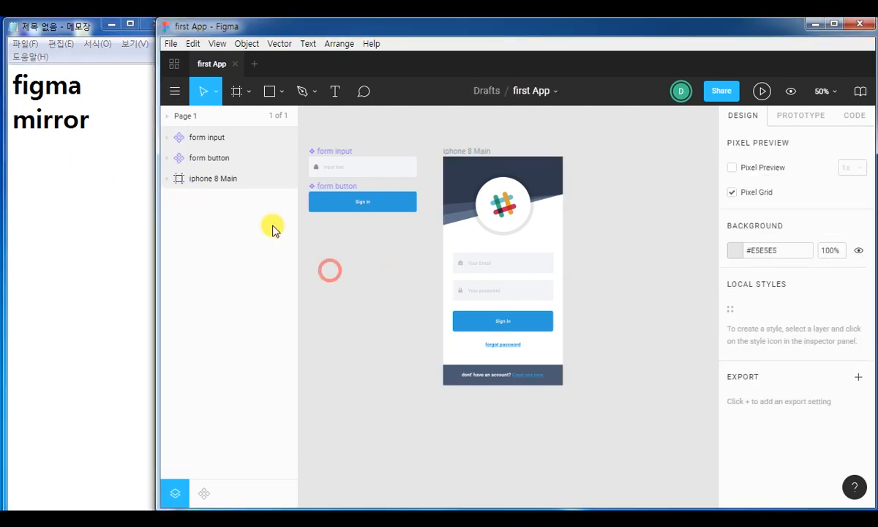
pyautogui.click(224, 179)
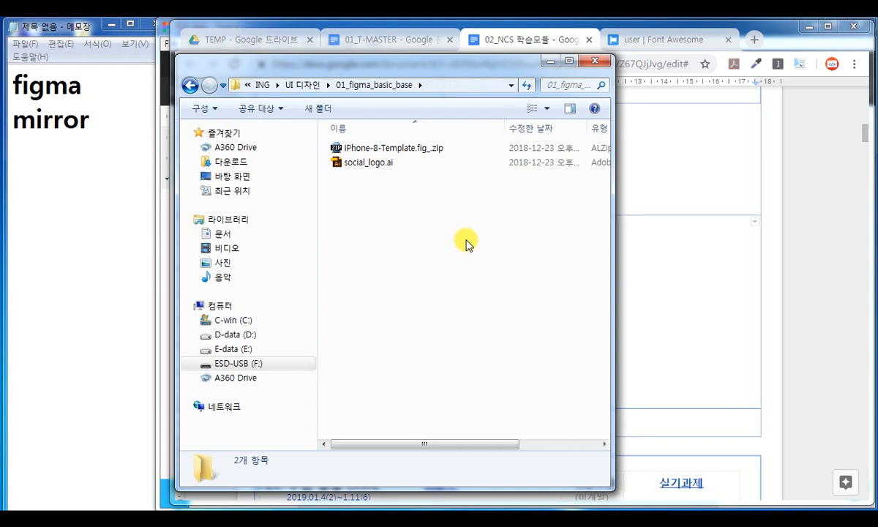
# - In the 01_figma_basic_base folder in File Explorer, extract iPhone-8-Template.fig_.zip into a folder named after the archive
pyautogui.click(410, 148)
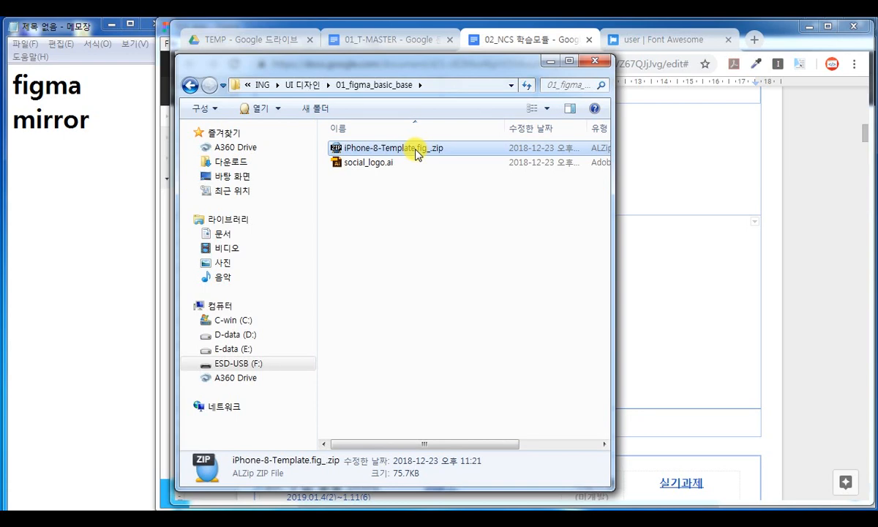
pyautogui.rightClick(396, 152)
pyautogui.click(630, 225)
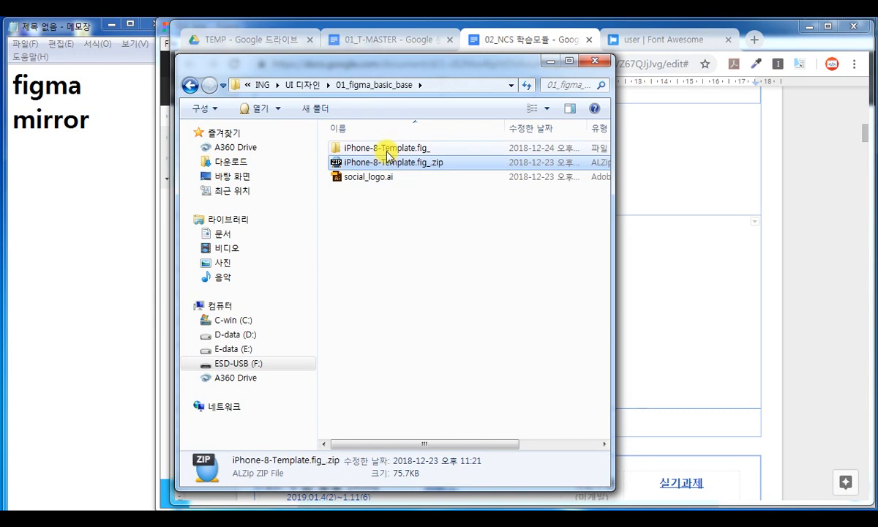
# - Open the extracted iPhone-8-Template.fig_ folder, select iPhone 8 Template.fig and shift the File Explorer window aside
pyautogui.doubleClick(388, 151)
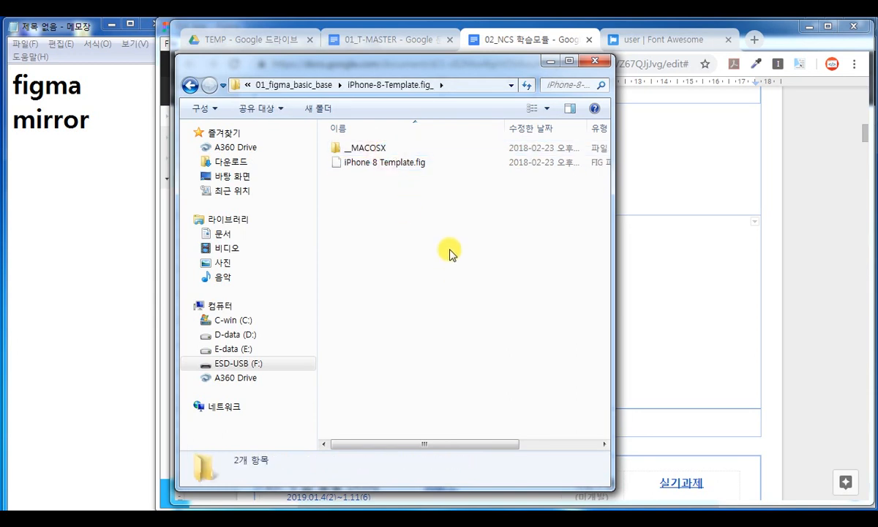
pyautogui.click(399, 162)
pyautogui.moveTo(435, 62); pyautogui.dragTo(377, 57)
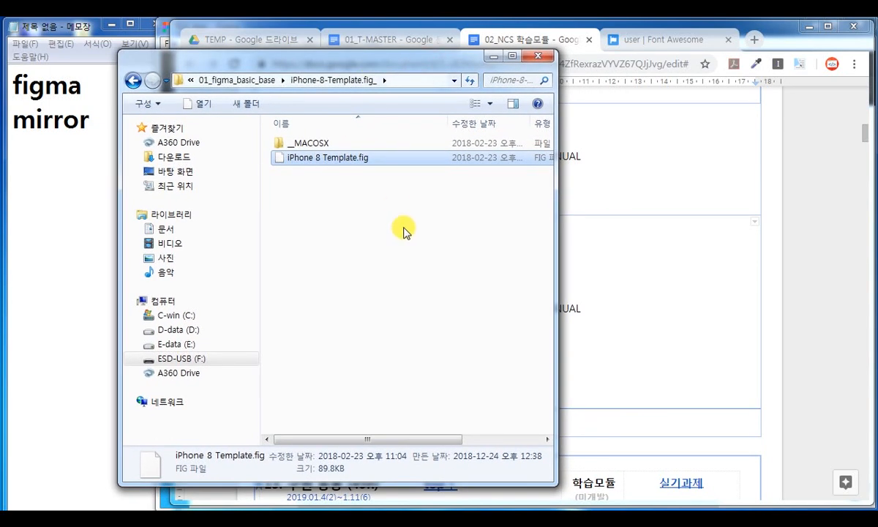
# - Switch to Chrome and search Google in a new tab for "figmar iphone 8 template"
pyautogui.click(754, 39)
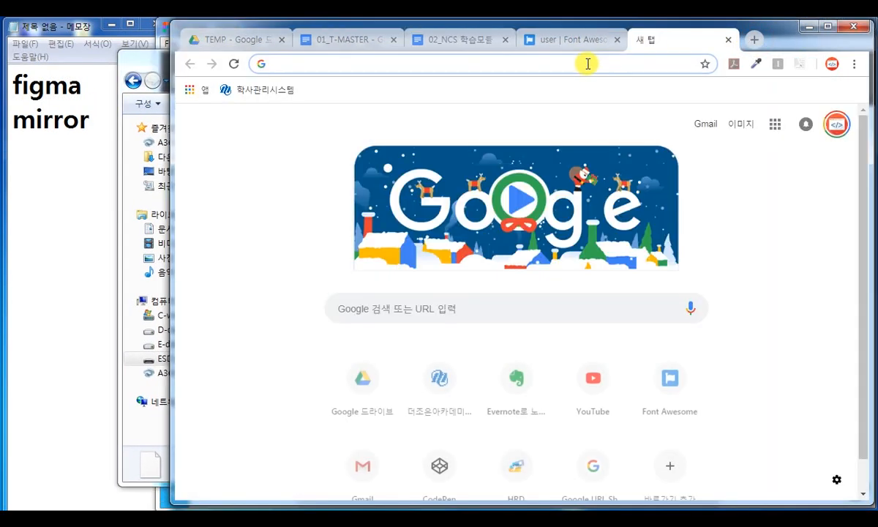
pyautogui.write('figmar')
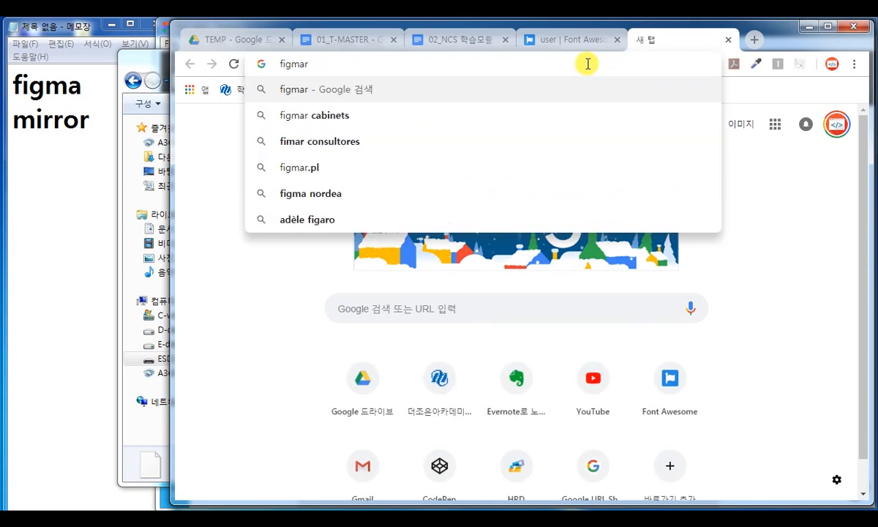
pyautogui.write(' iphone 8 ')
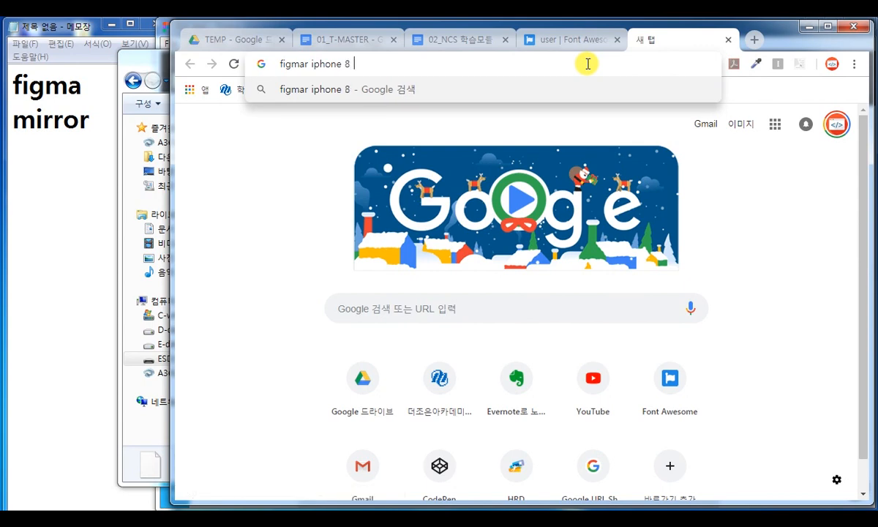
pyautogui.write('template')
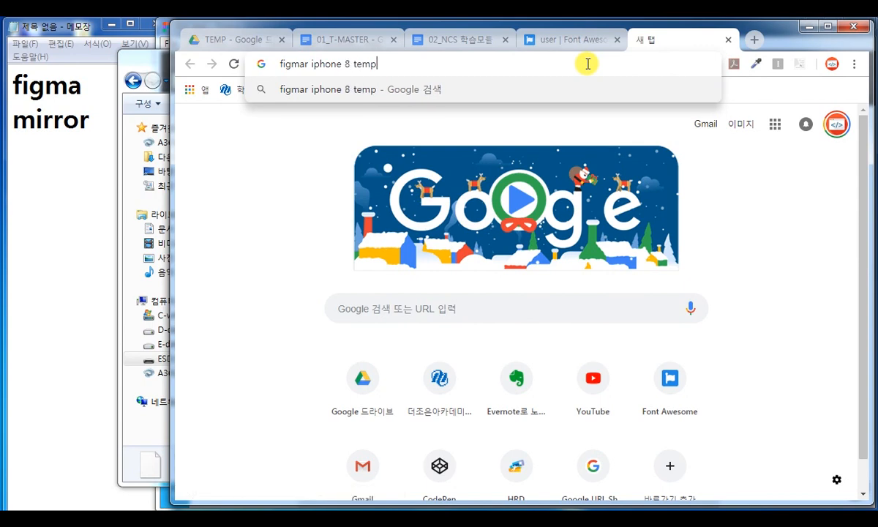
pyautogui.press('Return')
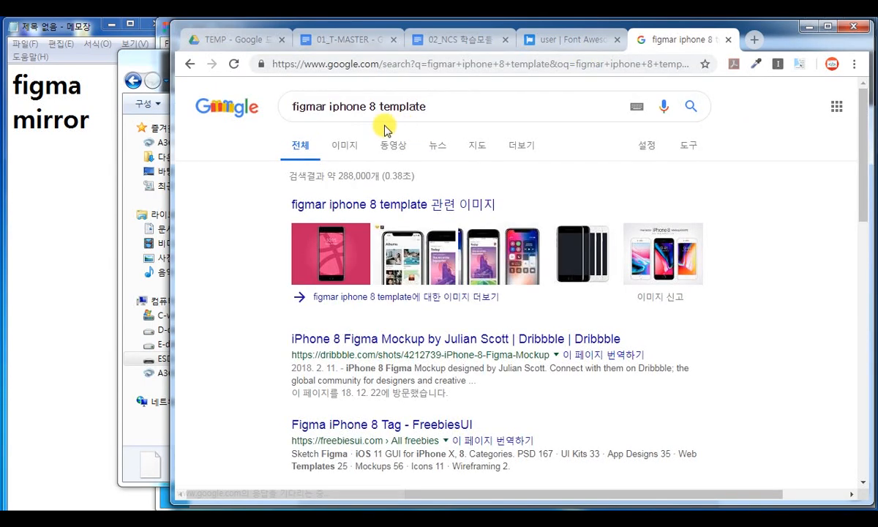
# - Correct the search query to "figma iphone 8 template" and look through the results for template downloads
pyautogui.click(336, 107)
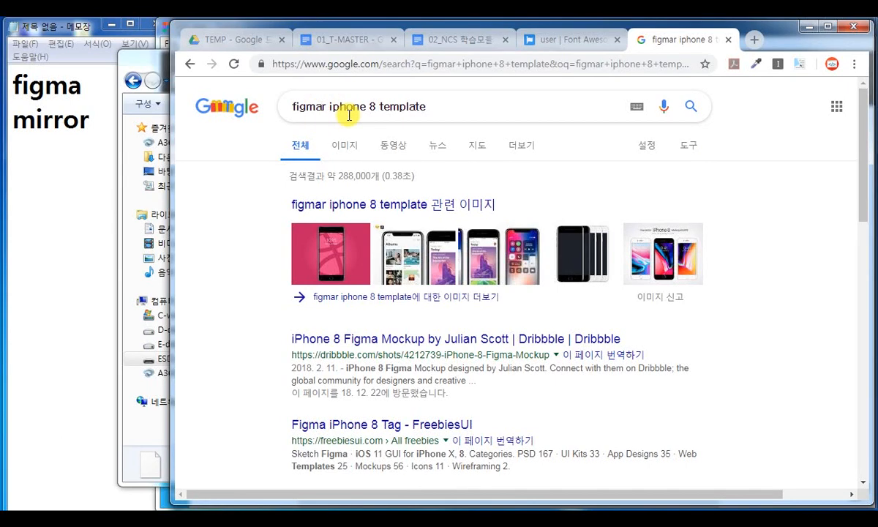
pyautogui.press('BackSpace')
pyautogui.press('Return')
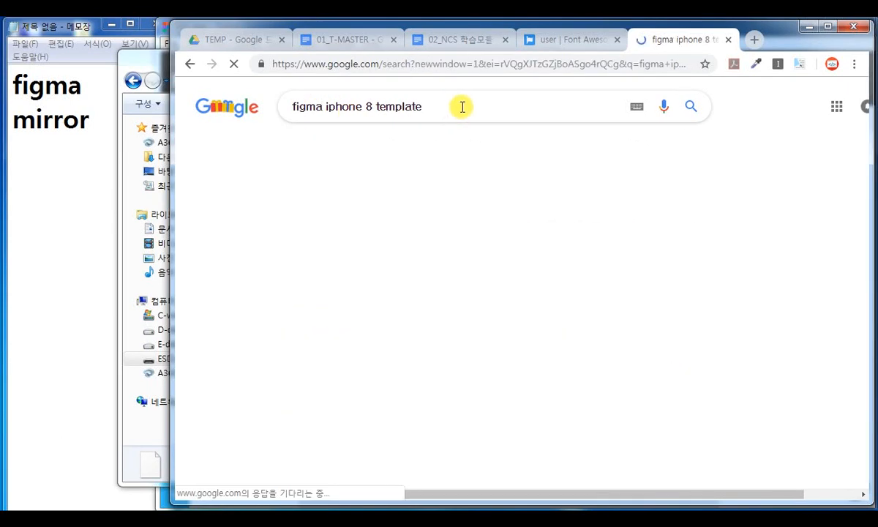
pyautogui.scroll(-4, 486, 343)
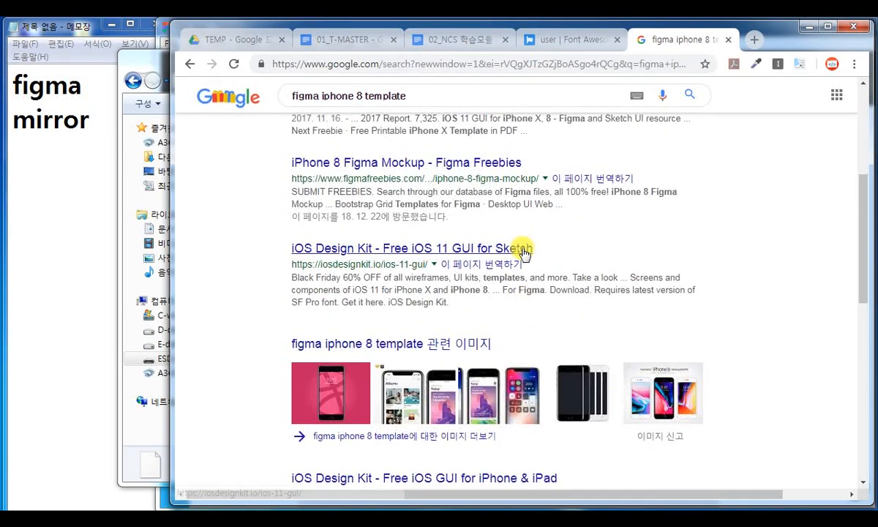
pyautogui.scroll(-3, 498, 256)
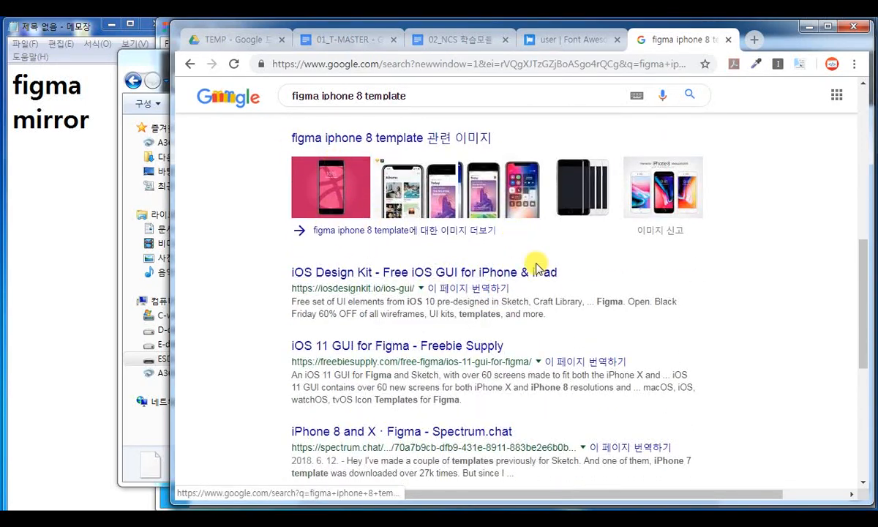
pyautogui.scroll(5, 542, 271)
pyautogui.scroll(3, 563, 275)
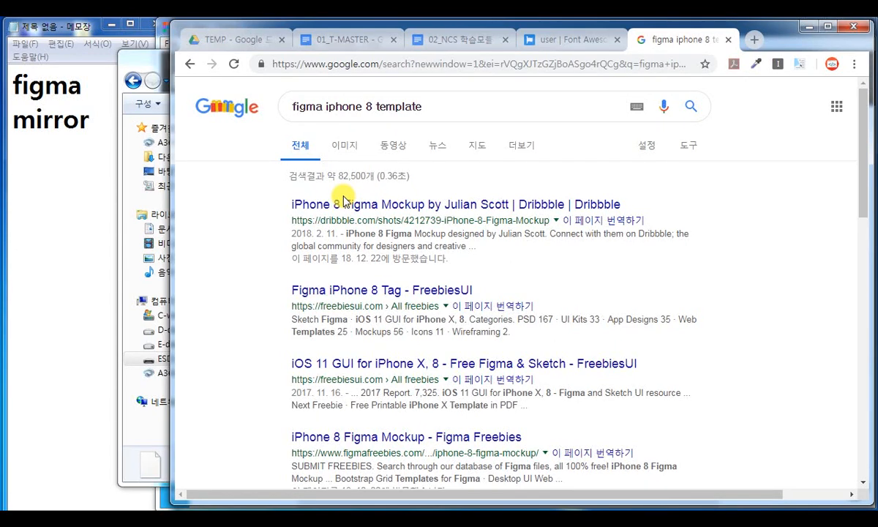
# - Minimize Chrome, shift the File Explorer window further aside and bring the Figma window to the front
pyautogui.click(805, 30)
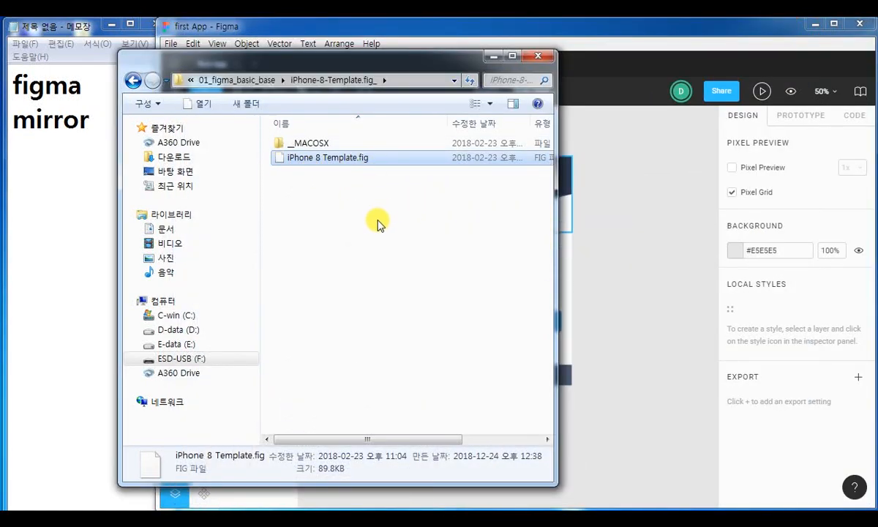
pyautogui.click(368, 221)
pyautogui.click(344, 162)
pyautogui.moveTo(422, 61); pyautogui.dragTo(362, 93)
pyautogui.click(439, 30)
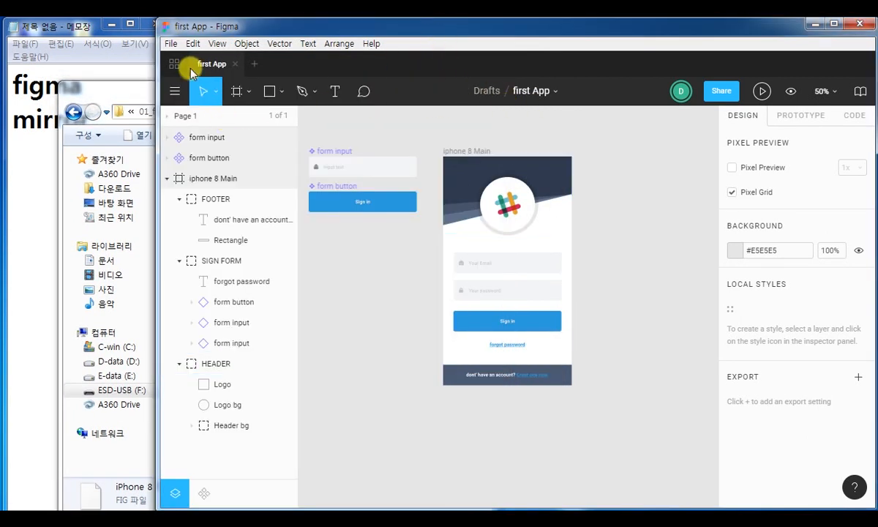
# - Open Figma's file browser and import iPhone 8 Template.fig from the iPhone-8-Template.fig_ folder inside 01_figma_basic_base
pyautogui.click(174, 46)
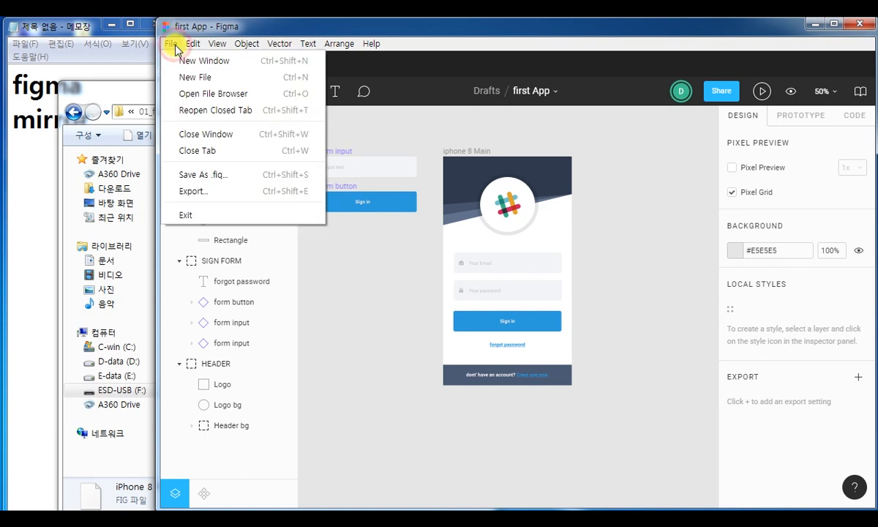
pyautogui.click(227, 98)
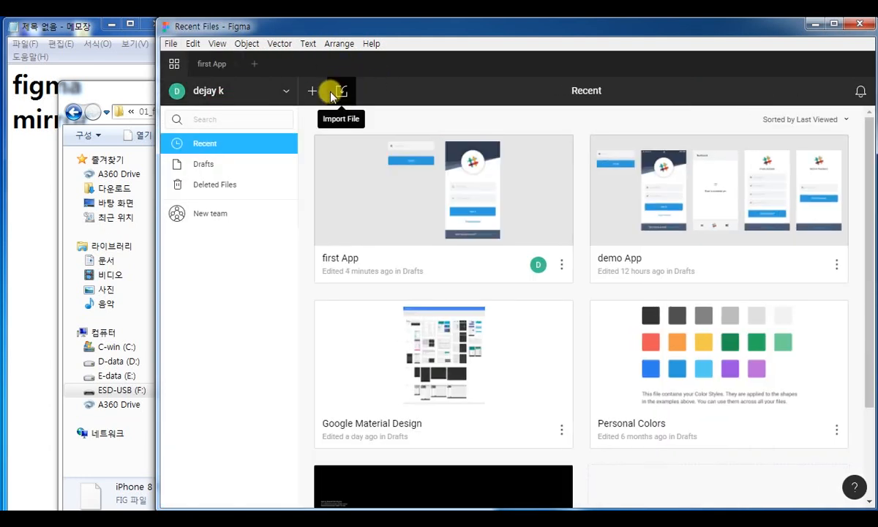
pyautogui.click(171, 44)
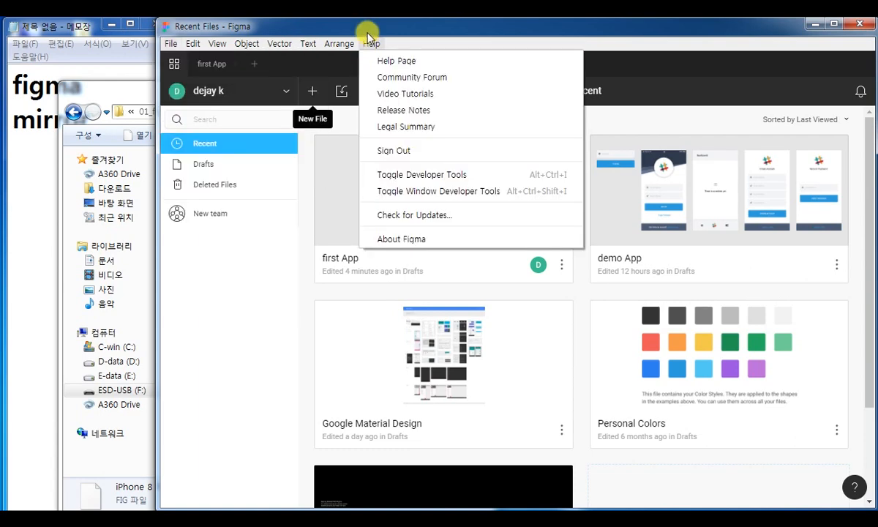
pyautogui.click(342, 91)
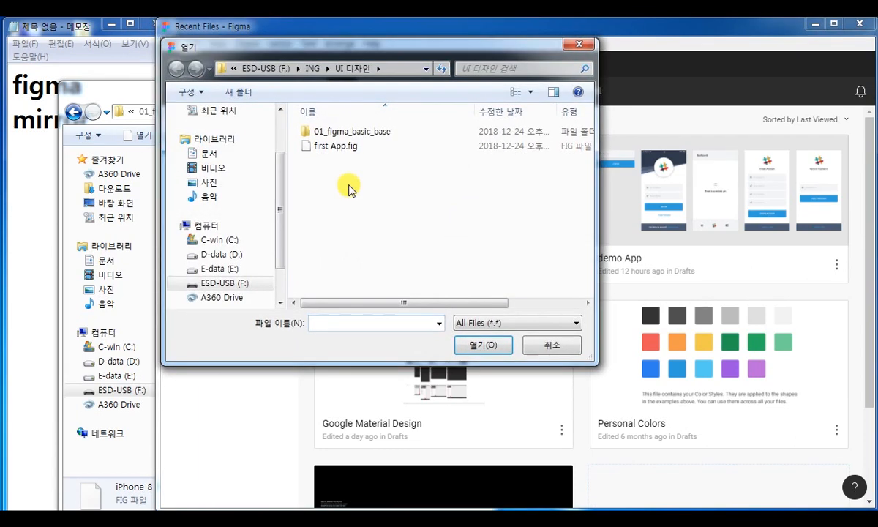
pyautogui.doubleClick(352, 131)
pyautogui.doubleClick(354, 132)
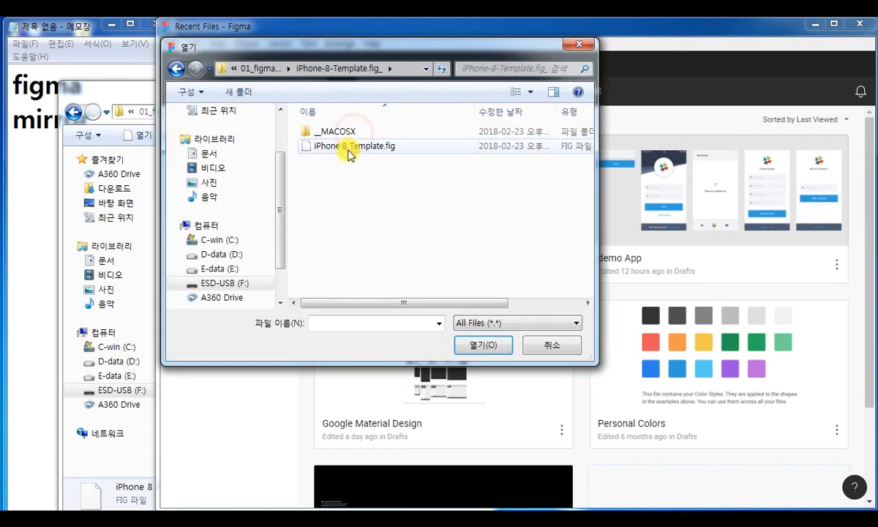
pyautogui.click(346, 146)
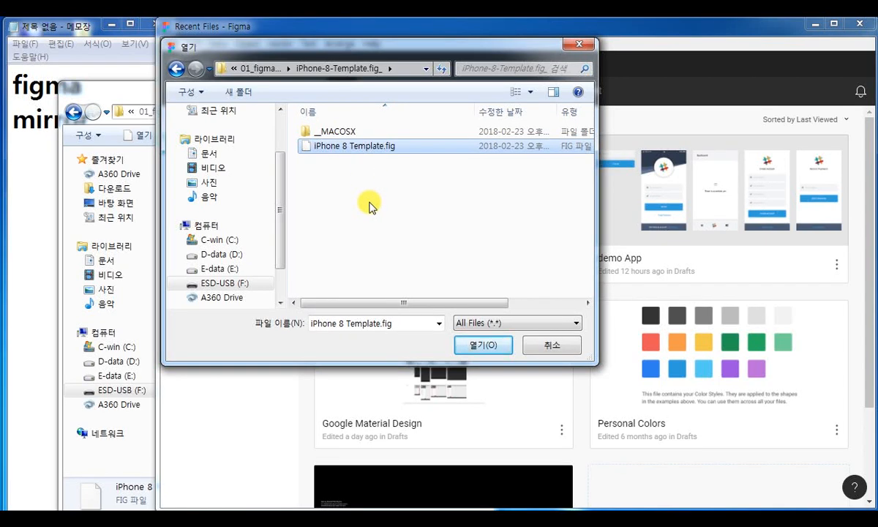
pyautogui.click(484, 345)
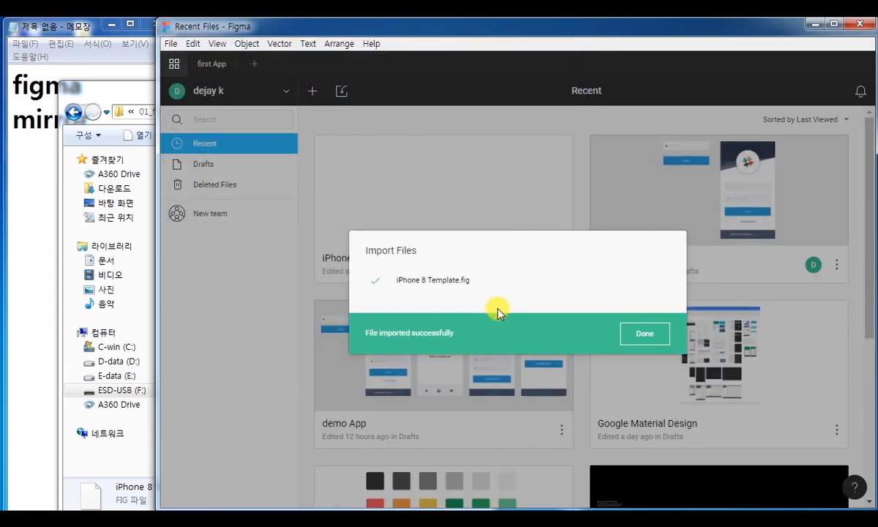
pyautogui.click(645, 335)
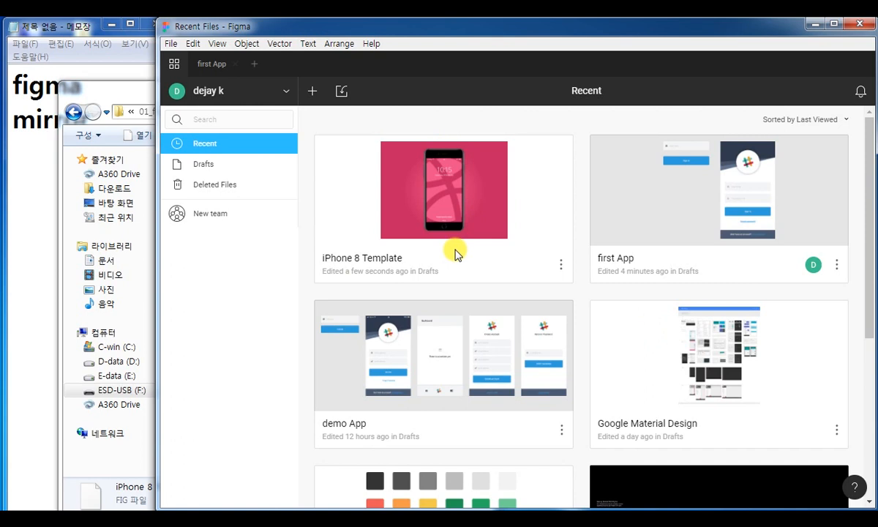
# - Open the imported iPhone 8 Template file in a maximized window and select and expand the phone's Meta status bar frame
pyautogui.doubleClick(421, 178)
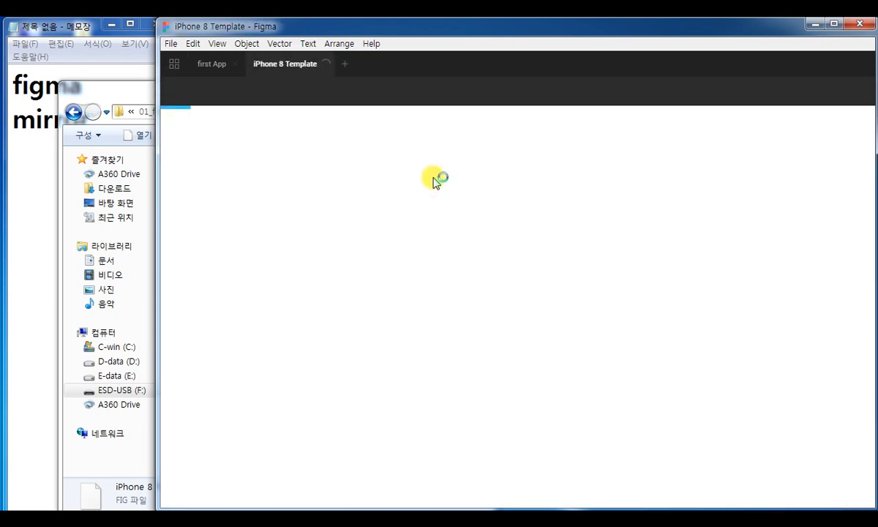
pyautogui.click(833, 24)
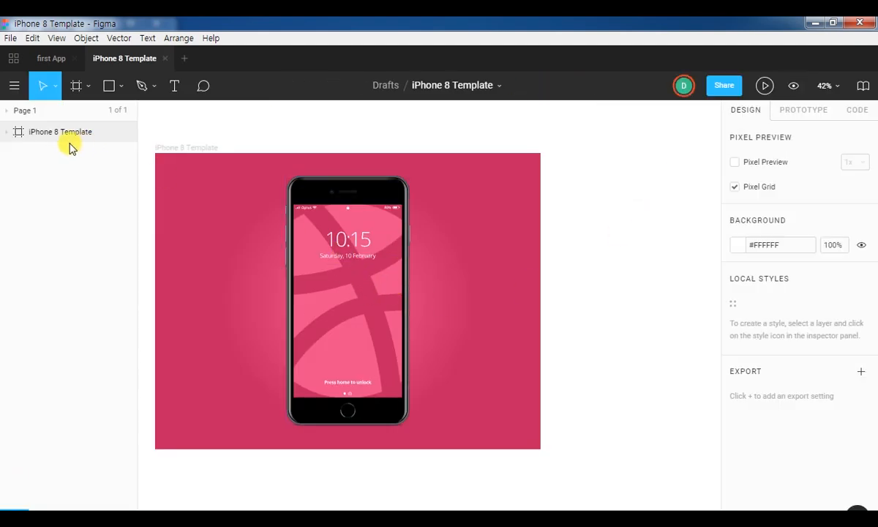
pyautogui.click(314, 212)
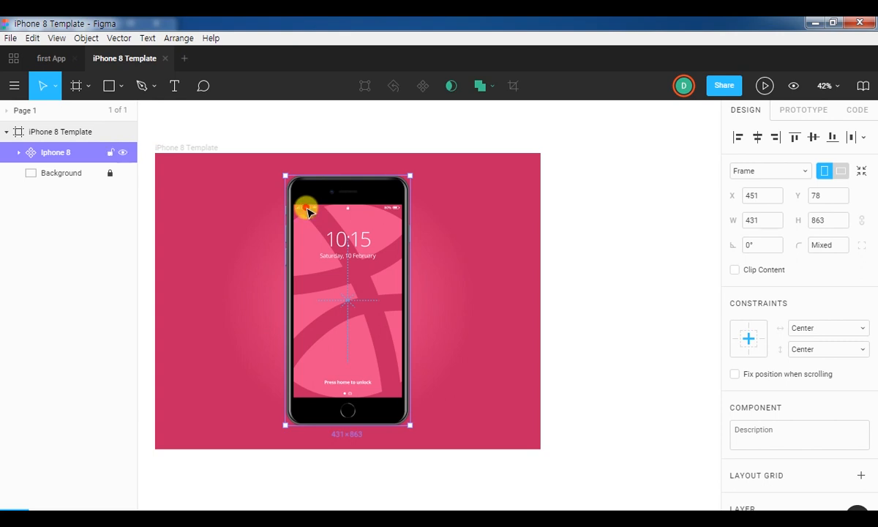
pyautogui.doubleClick(307, 212)
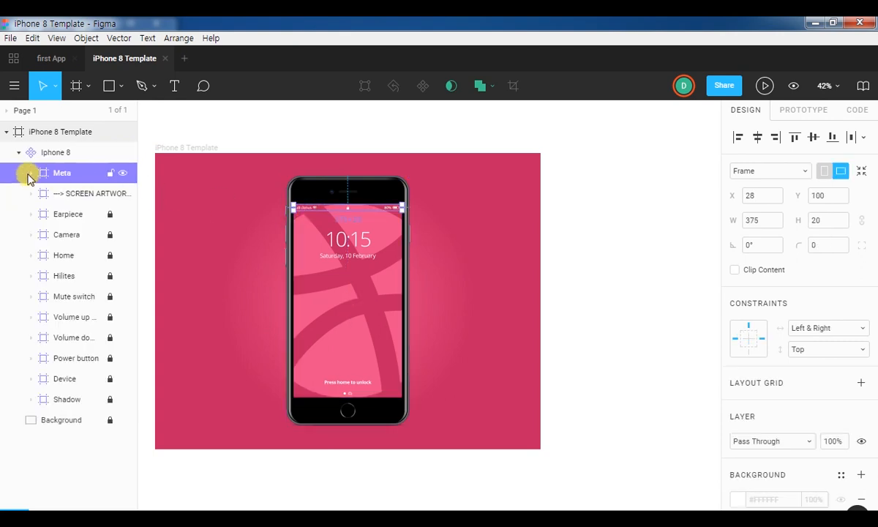
pyautogui.click(30, 173)
# - Toggle the Meta frame's visibility off and on to check which part of the phone it covers, leaving it visible
pyautogui.click(122, 179)
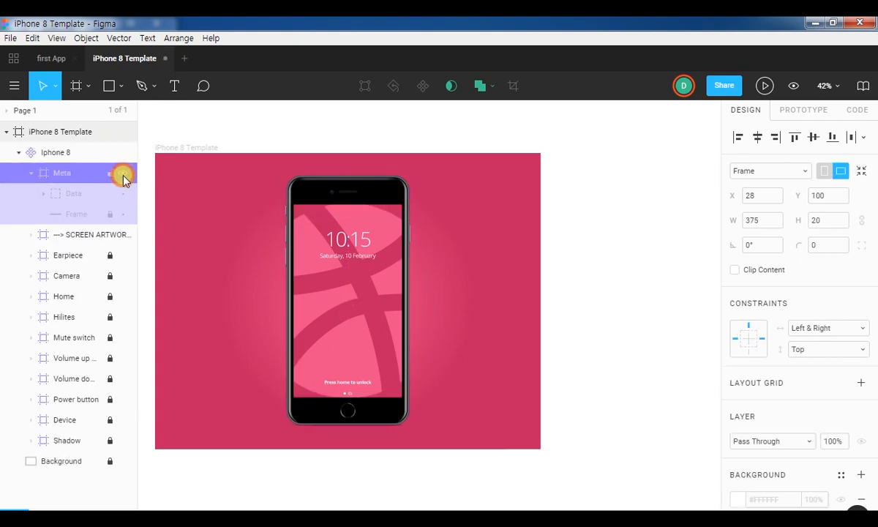
pyautogui.click(122, 179)
pyautogui.click(123, 179)
pyautogui.click(123, 179)
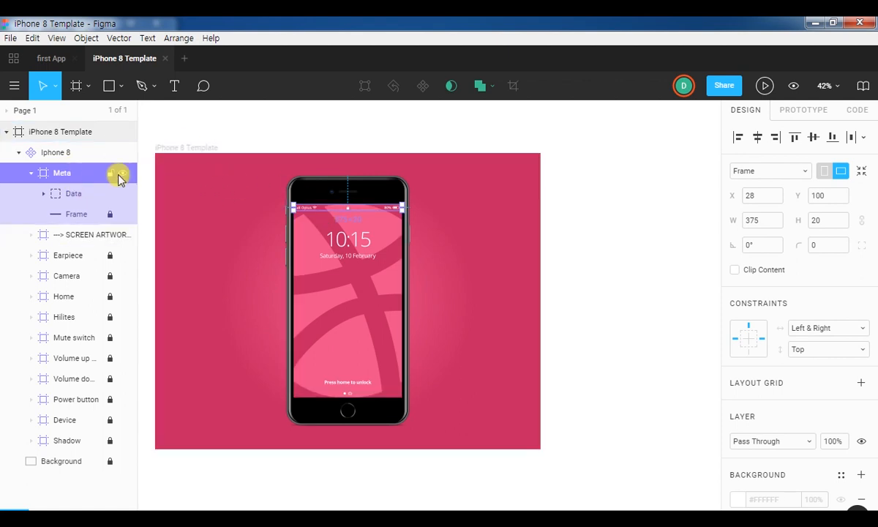
pyautogui.click(122, 173)
pyautogui.click(122, 173)
pyautogui.click(123, 173)
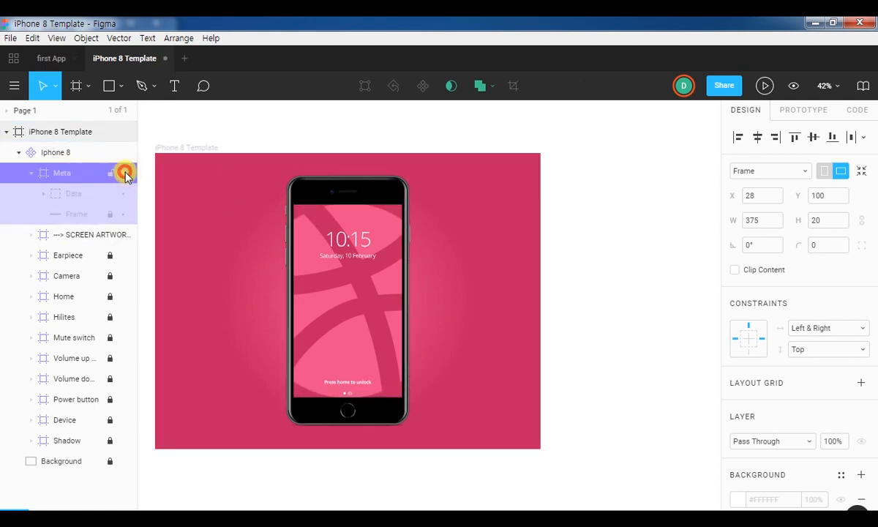
pyautogui.click(124, 172)
pyautogui.click(124, 172)
pyautogui.click(124, 172)
pyautogui.click(124, 173)
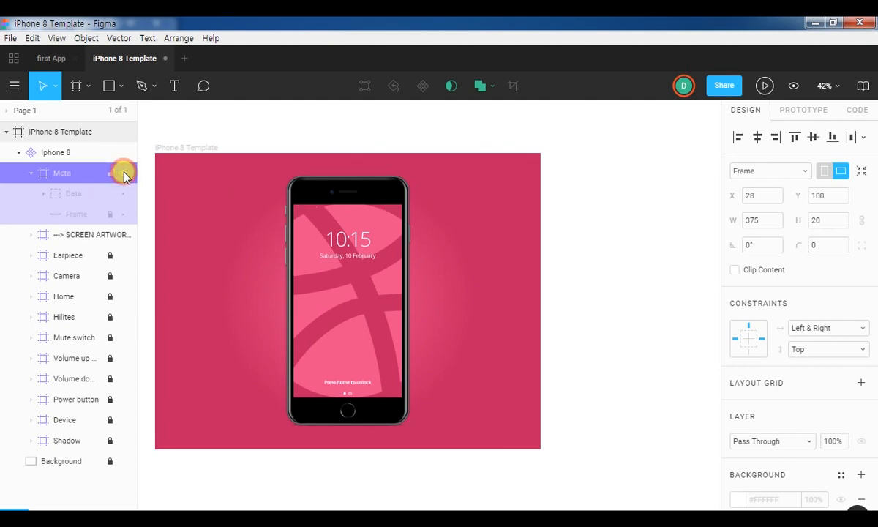
pyautogui.click(123, 174)
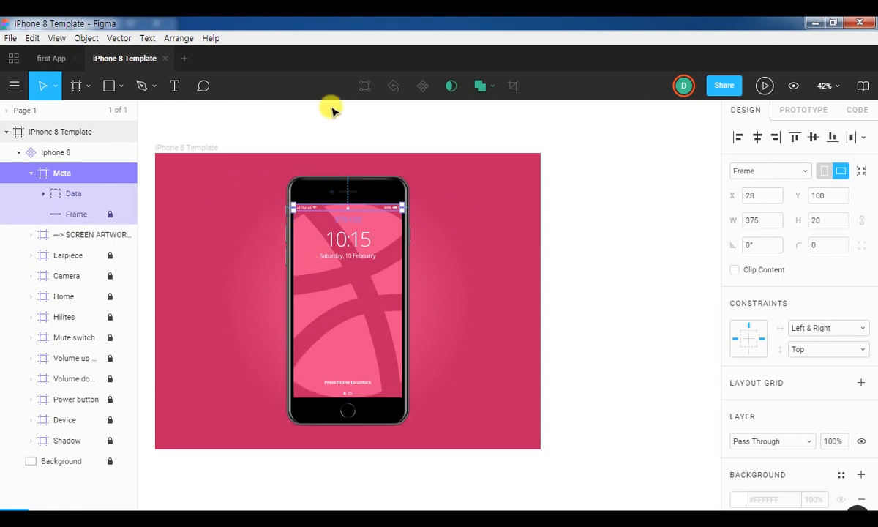
# - Copy the Meta frame into the first App file, pasting it directly above the HEADER group in iphone 8 Main
pyautogui.click(49, 57)
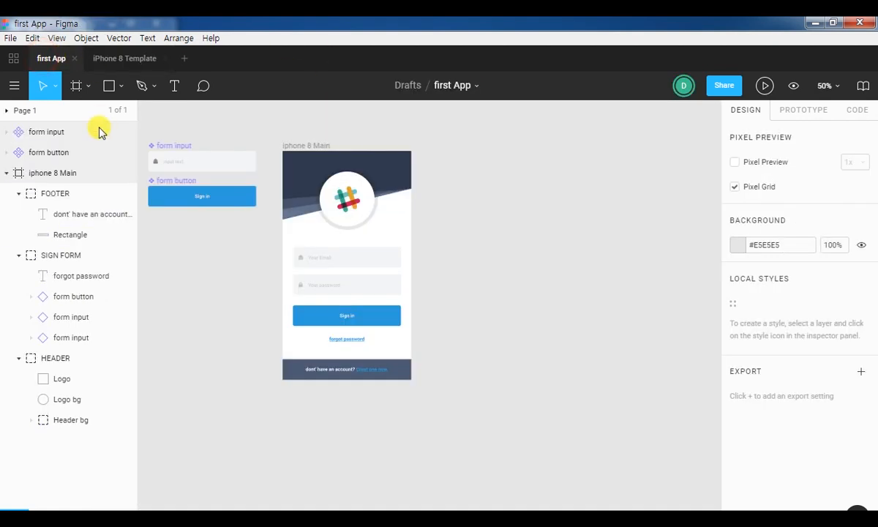
pyautogui.click(68, 358)
pyautogui.hotkey('ctrl', 'v')
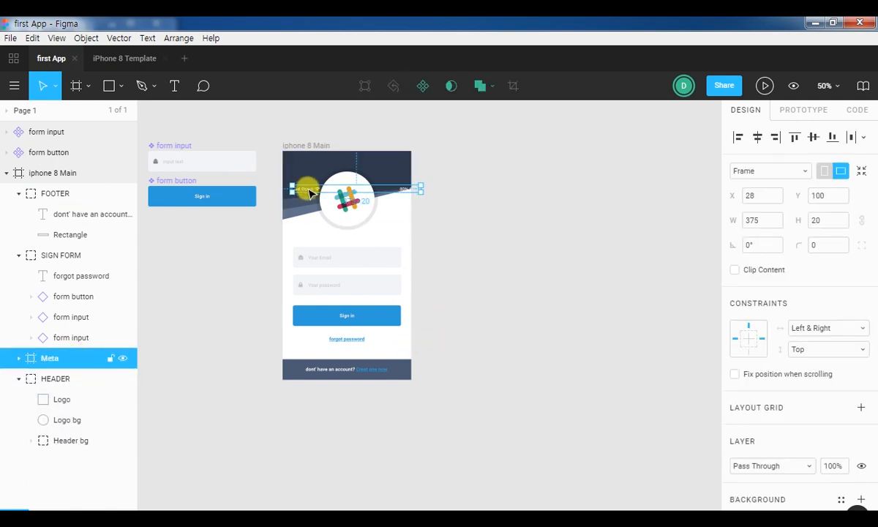
# - Move the Meta status bar to the top of iphone 8 Main and align it flush with the screen's left edge at X 0, Y 0
pyautogui.moveTo(309, 193); pyautogui.dragTo(303, 158)
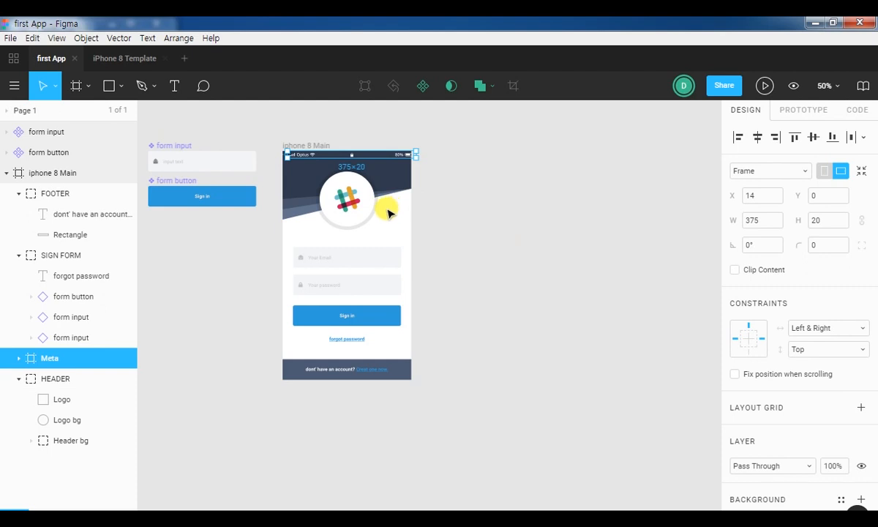
pyautogui.keyDown('ctrl'); pyautogui.scroll(5, 388, 212); pyautogui.keyUp('ctrl')
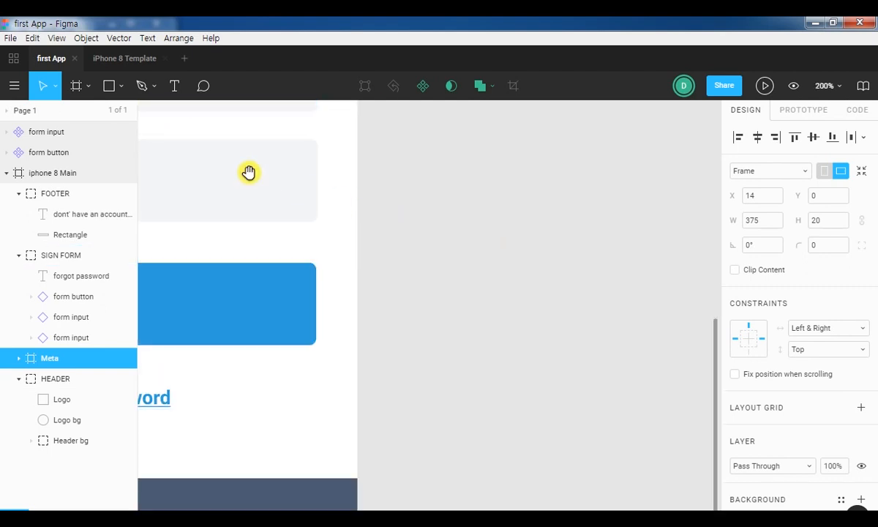
pyautogui.moveTo(249, 173); pyautogui.dragTo(490, 380)
pyautogui.moveTo(421, 227); pyautogui.dragTo(616, 400)
pyautogui.moveTo(574, 297); pyautogui.dragTo(505, 431)
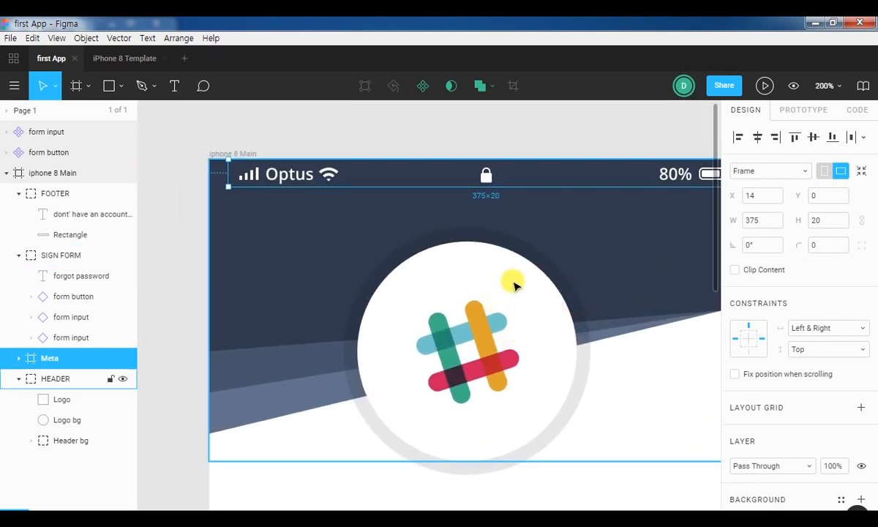
pyautogui.moveTo(525, 272); pyautogui.dragTo(467, 288)
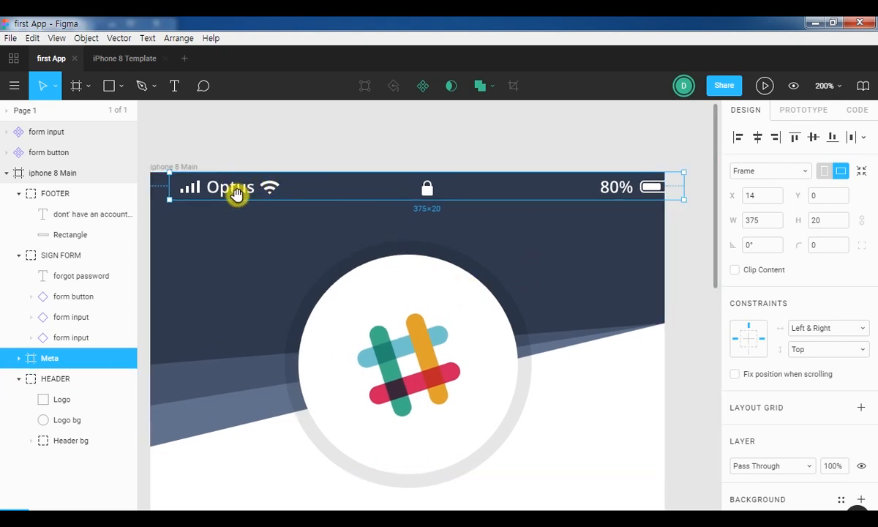
pyautogui.moveTo(237, 192)
pyautogui.mouseDown()
pyautogui.moveTo(252, 190)
pyautogui.moveTo(236, 187)
pyautogui.mouseUp()
pyautogui.click(442, 151)
pyautogui.click(247, 184)
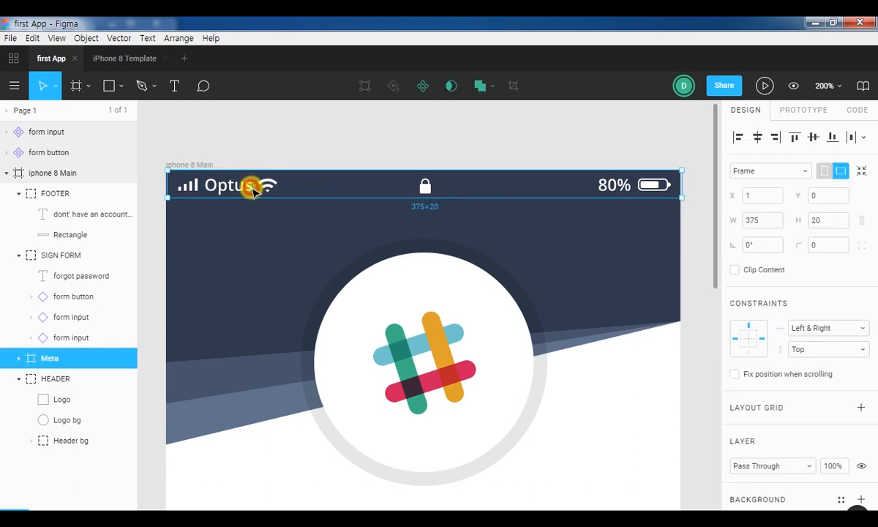
pyautogui.click(738, 137)
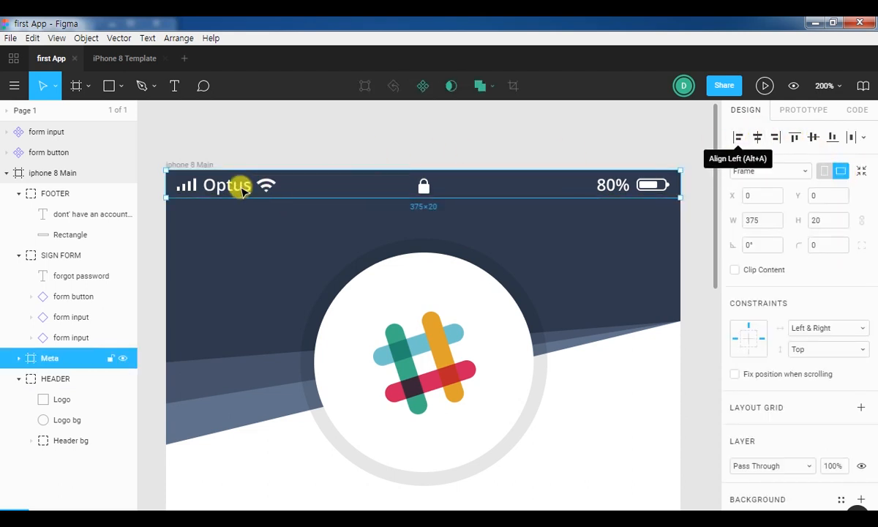
# - Delete the Lock icon from the Meta status bar's Data group and select the Meta frame
pyautogui.doubleClick(427, 187)
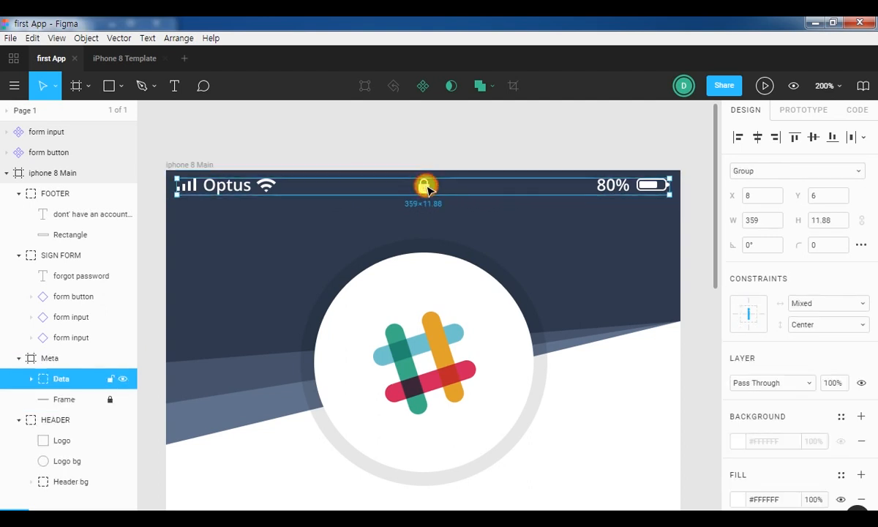
pyautogui.doubleClick(426, 187)
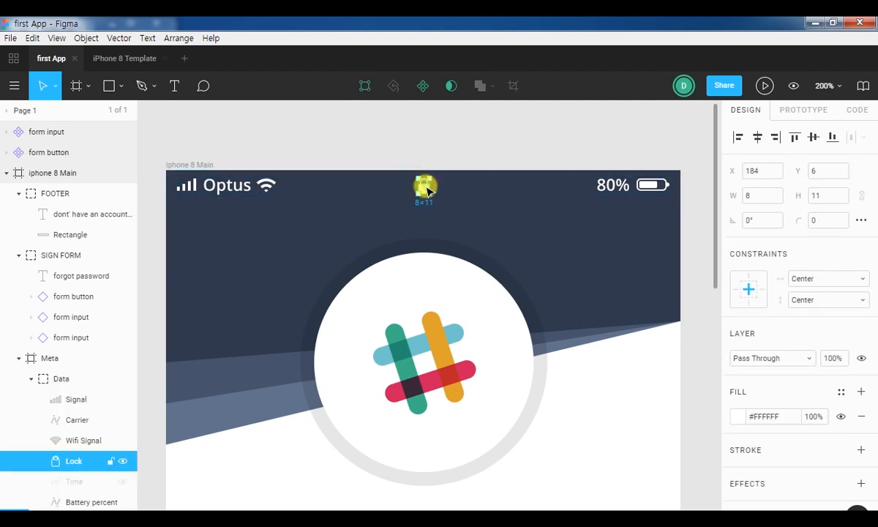
pyautogui.press('Escape')
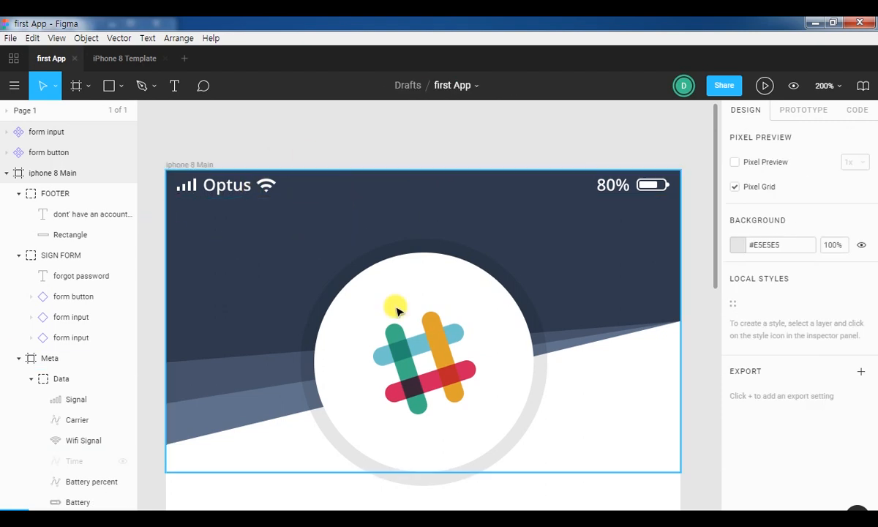
pyautogui.click(265, 188)
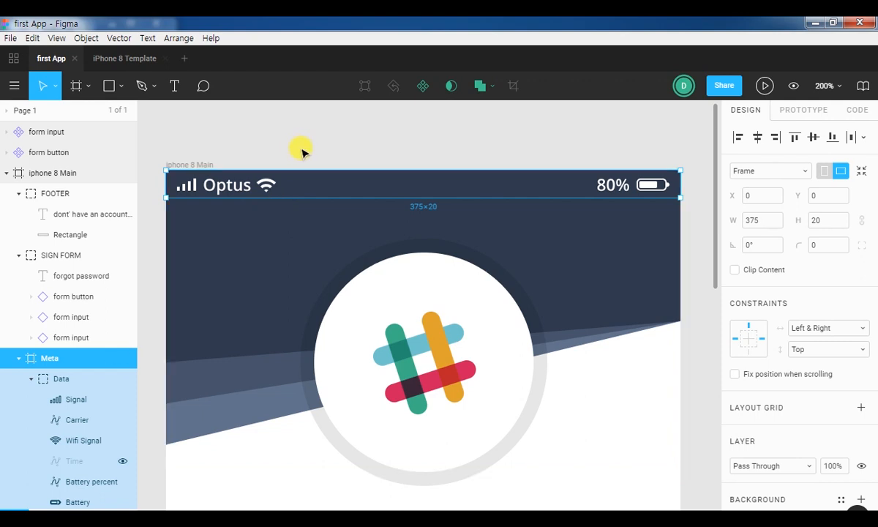
# - Open the Google Material Design file from the recent files in Figma's file browser
pyautogui.click(9, 38)
pyautogui.click(43, 87)
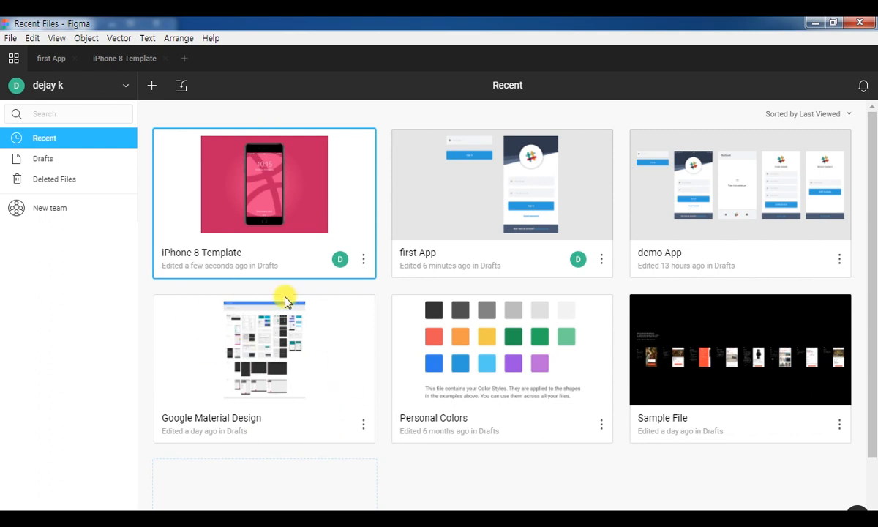
pyautogui.click(223, 328)
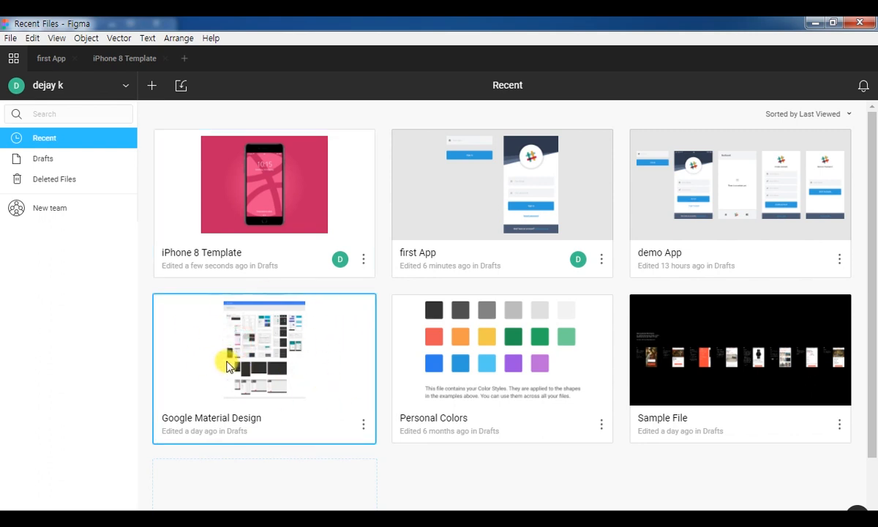
pyautogui.doubleClick(228, 365)
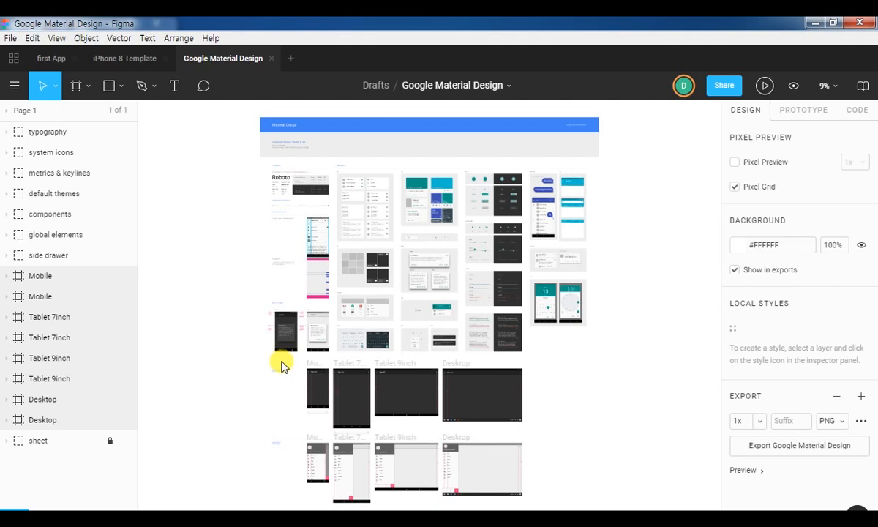
# - Inspect the sticker sheet's grouping by selecting the system icons group, the components group and its nested buttons group
pyautogui.click(281, 194)
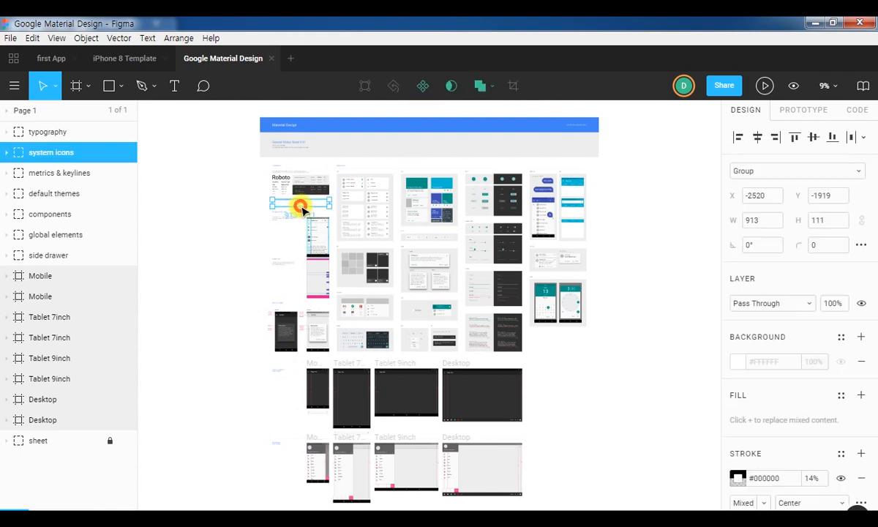
pyautogui.click(641, 207)
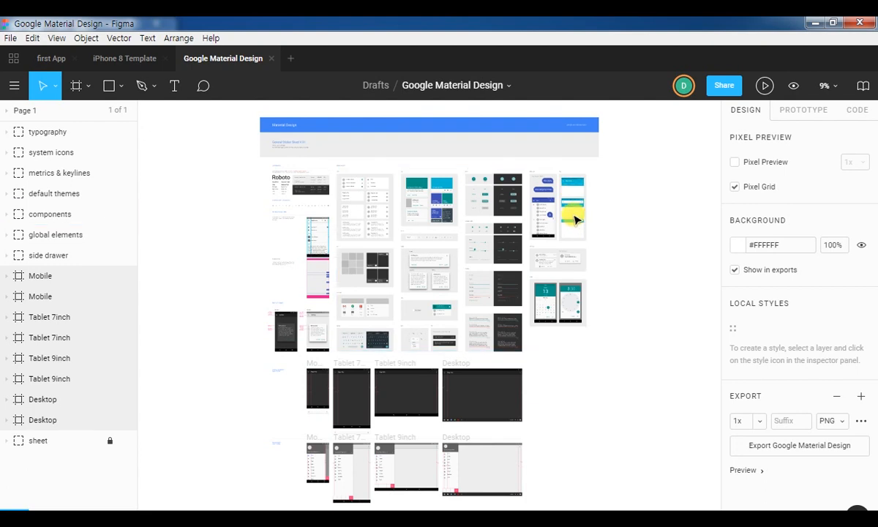
pyautogui.click(502, 205)
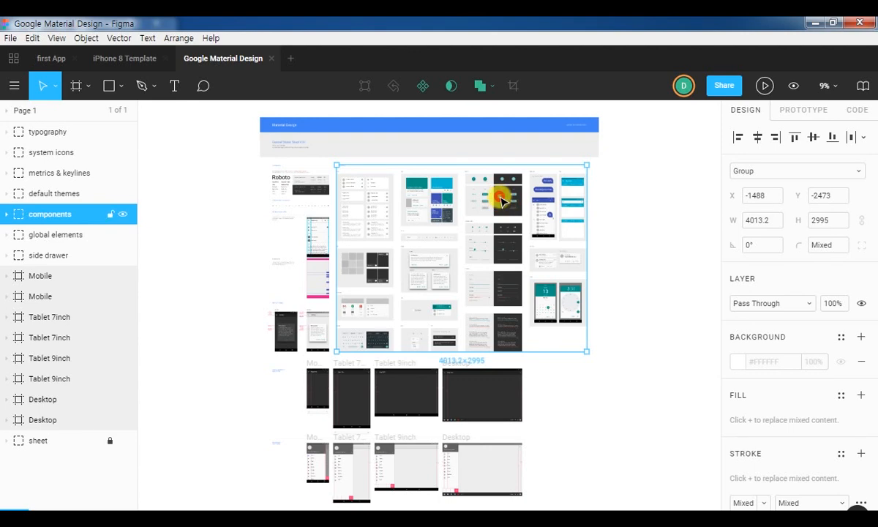
pyautogui.doubleClick(502, 202)
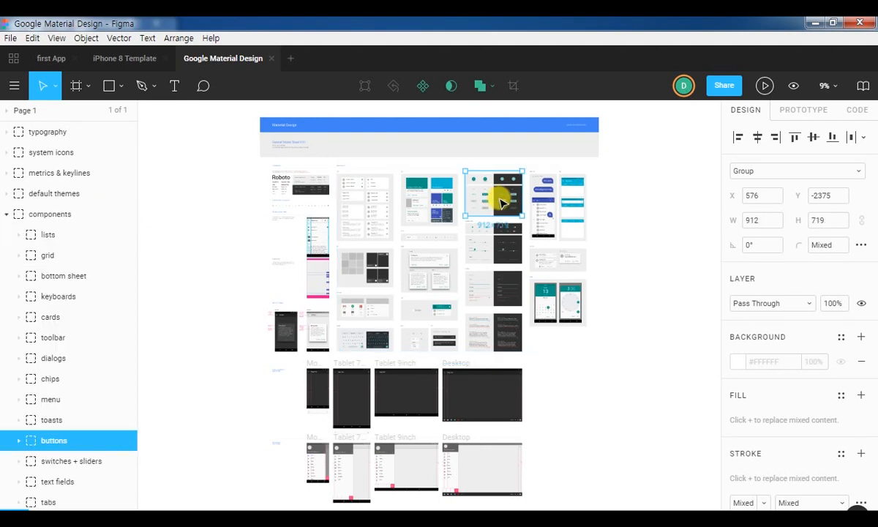
# - Examine the toolbar, dialogs and cards components of the Material Design sticker sheet at close range
pyautogui.press('+')
pyautogui.press('+')
pyautogui.press('+')
pyautogui.press('+')
pyautogui.press('+')
pyautogui.moveTo(586, 218); pyautogui.dragTo(555, 474)
pyautogui.moveTo(442, 224); pyautogui.dragTo(604, 505)
pyautogui.moveTo(399, 132)
pyautogui.mouseDown()
pyautogui.moveTo(429, 234)
pyautogui.moveTo(555, 403)
pyautogui.mouseUp()
pyautogui.moveTo(380, 172)
pyautogui.mouseDown()
pyautogui.moveTo(464, 276)
pyautogui.moveTo(400, 496)
pyautogui.mouseUp()
pyautogui.moveTo(521, 280); pyautogui.dragTo(504, 504)
pyautogui.moveTo(608, 293); pyautogui.dragTo(524, 471)
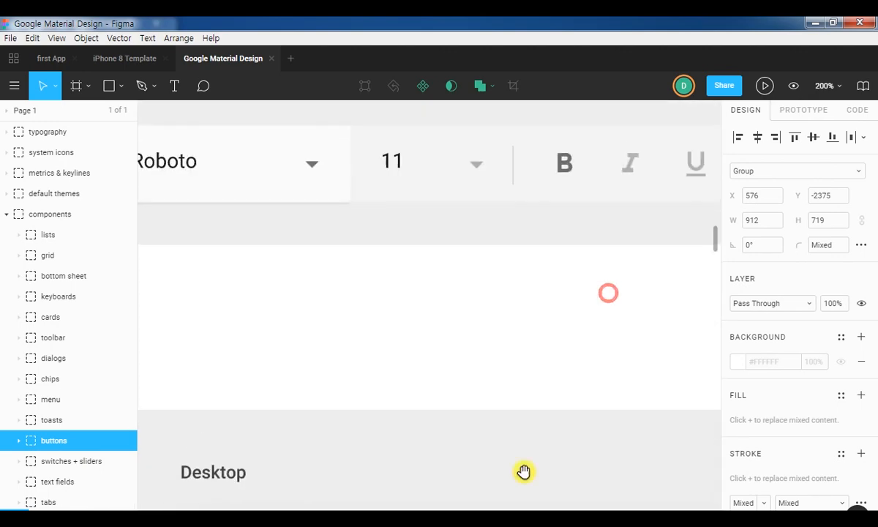
pyautogui.moveTo(606, 151)
pyautogui.mouseDown()
pyautogui.moveTo(588, 353)
pyautogui.moveTo(443, 241)
pyautogui.mouseUp()
pyautogui.hotkey('shift', '0')
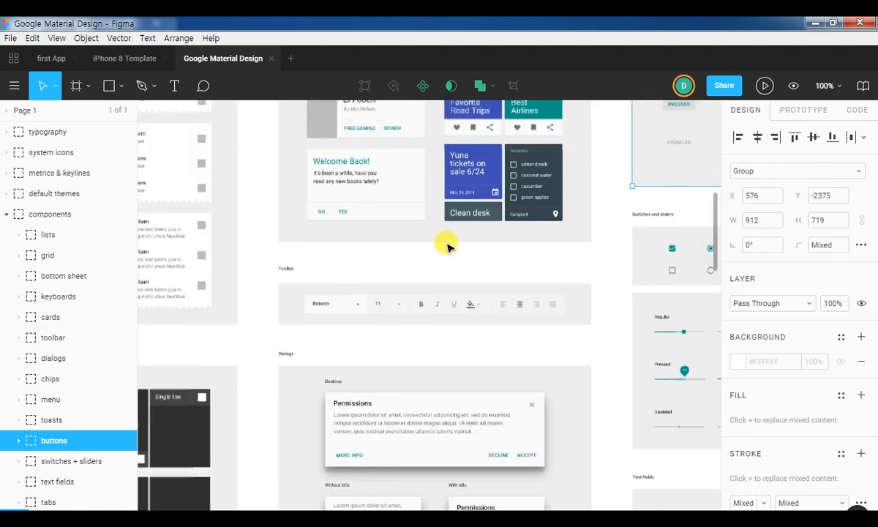
pyautogui.scroll(4, 500, 196)
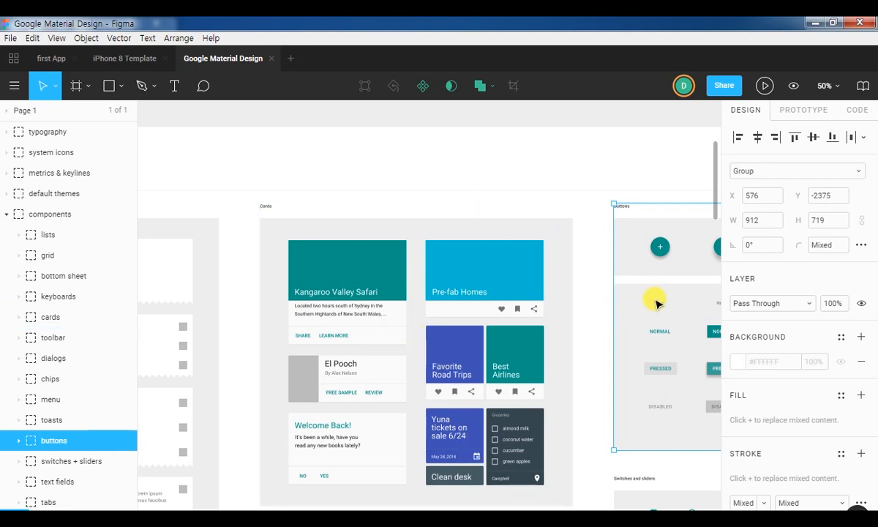
# - Look through the buttons, index scroller, tabs, notifications and text field components
pyautogui.moveTo(672, 289); pyautogui.dragTo(313, 258)
pyautogui.moveTo(608, 289); pyautogui.dragTo(222, 274)
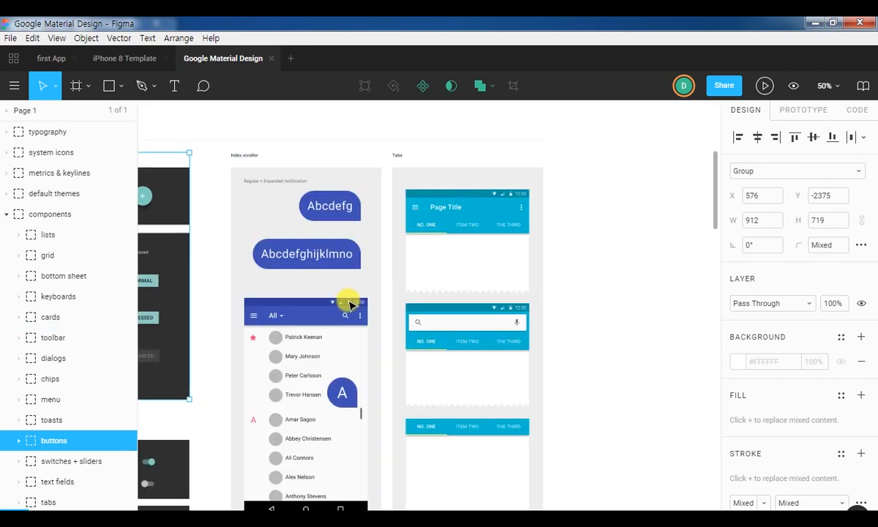
pyautogui.moveTo(428, 430); pyautogui.dragTo(548, 195)
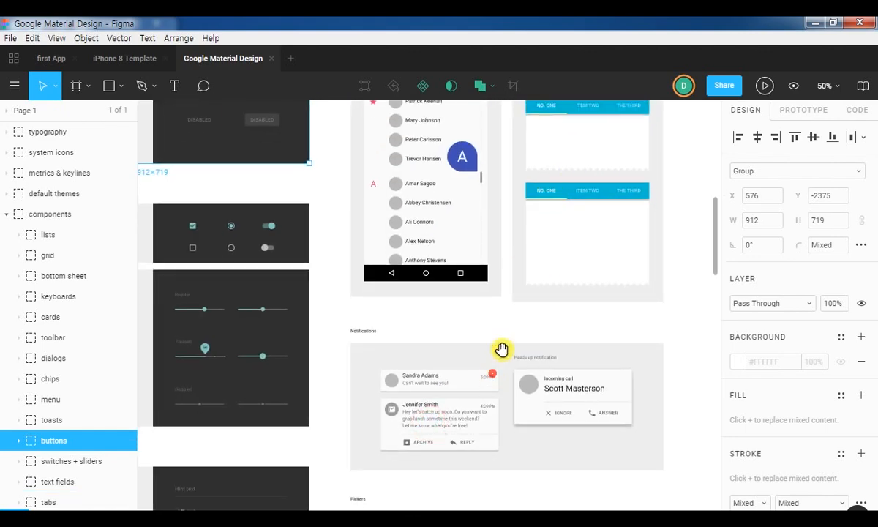
pyautogui.moveTo(501, 349); pyautogui.dragTo(529, 293)
pyautogui.moveTo(529, 347); pyautogui.dragTo(516, 183)
pyautogui.moveTo(516, 412); pyautogui.dragTo(608, 204)
pyautogui.moveTo(410, 410); pyautogui.dragTo(551, 270)
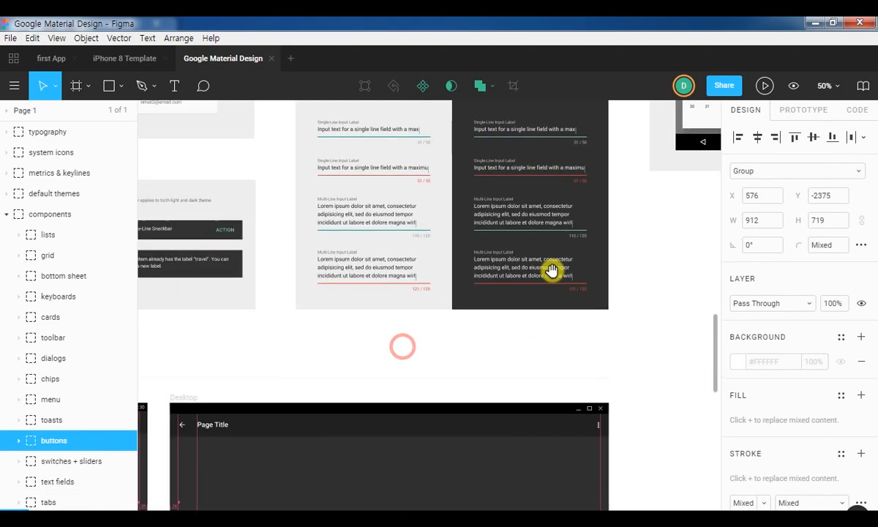
# - Look through the default themes, bottom sheet and keyboards, ending at the typography section
pyautogui.moveTo(308, 212); pyautogui.dragTo(578, 286)
pyautogui.moveTo(237, 247); pyautogui.dragTo(583, 292)
pyautogui.moveTo(293, 278); pyautogui.dragTo(537, 274)
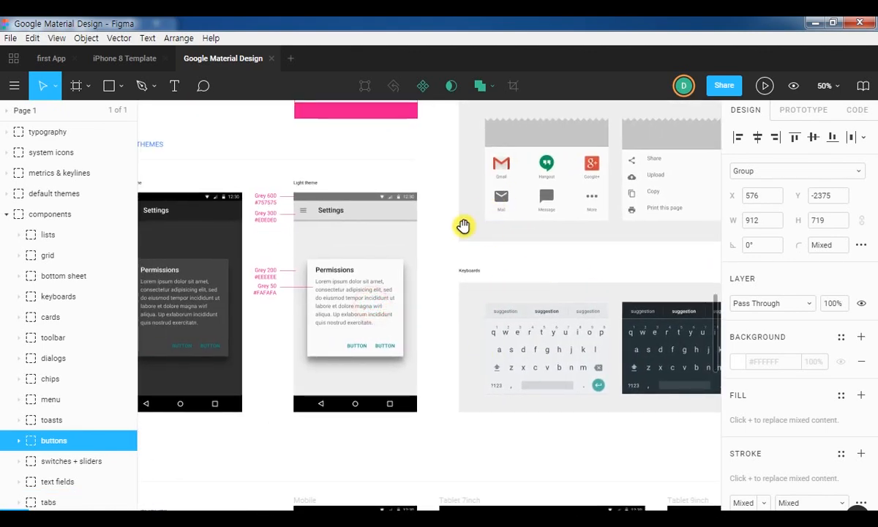
pyautogui.moveTo(413, 257); pyautogui.dragTo(625, 257)
pyautogui.moveTo(514, 259); pyautogui.dragTo(254, 316)
pyautogui.moveTo(561, 262); pyautogui.dragTo(463, 335)
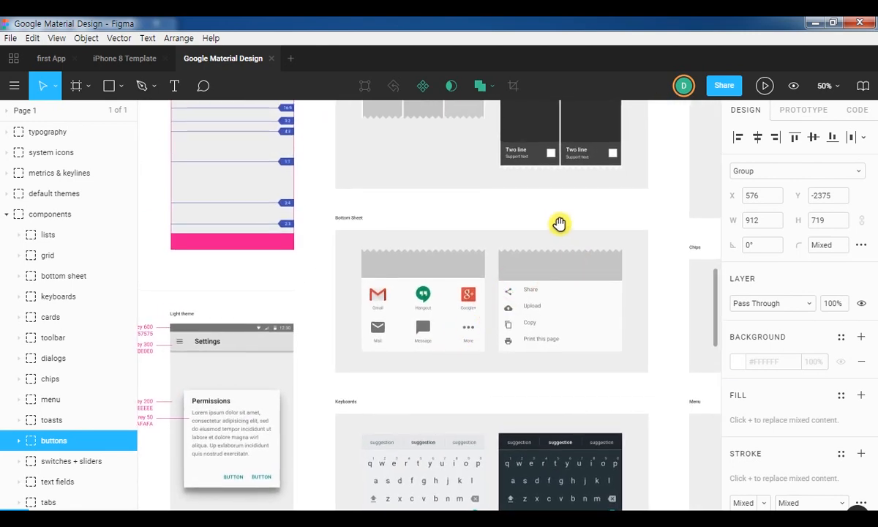
pyautogui.moveTo(559, 223); pyautogui.dragTo(533, 262)
pyautogui.moveTo(514, 231); pyautogui.dragTo(448, 344)
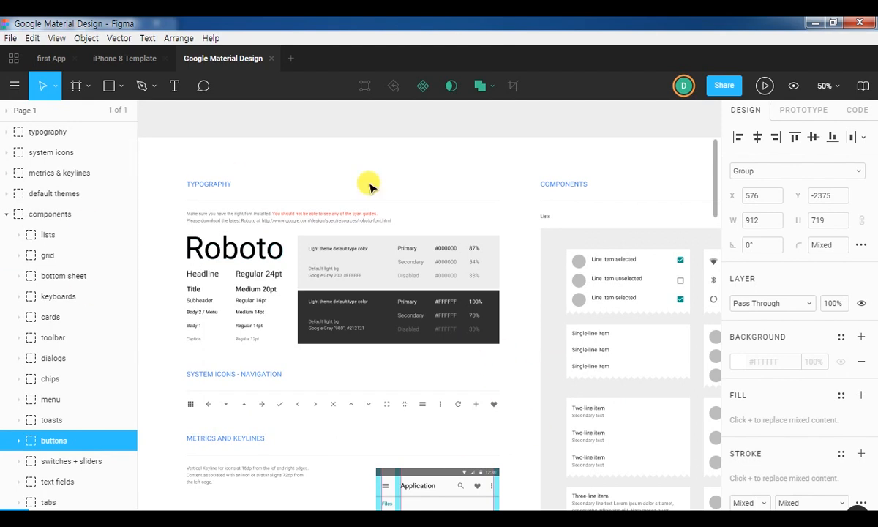
# - Select the example with avatars group in the lists components, check the first App screen, and return to Google Material Design
pyautogui.click(608, 261)
pyautogui.doubleClick(610, 265)
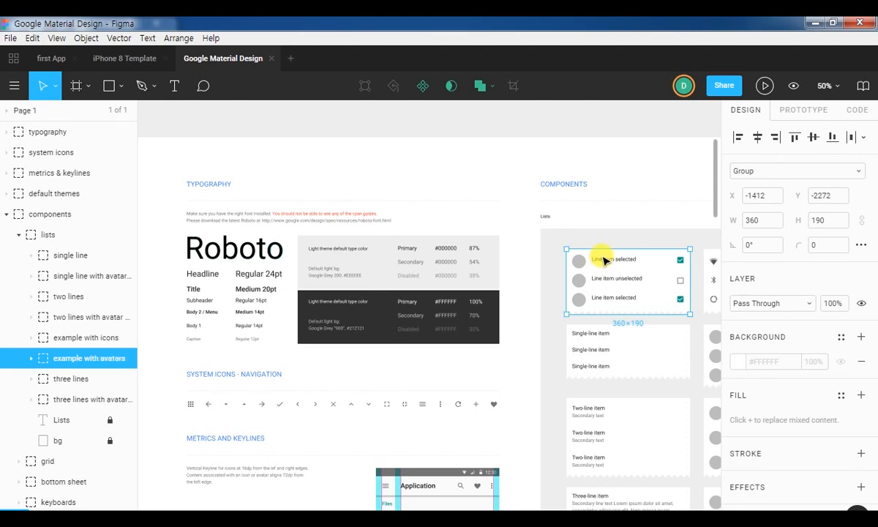
pyautogui.click(52, 59)
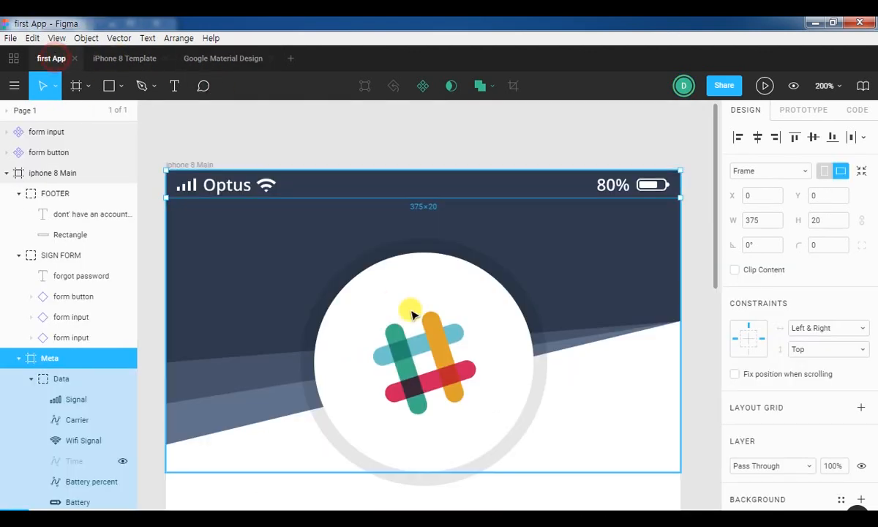
pyautogui.click(205, 57)
# - Examine the list variants and the dark and light default themes as reusable sample parts
pyautogui.moveTo(638, 394); pyautogui.dragTo(366, 280)
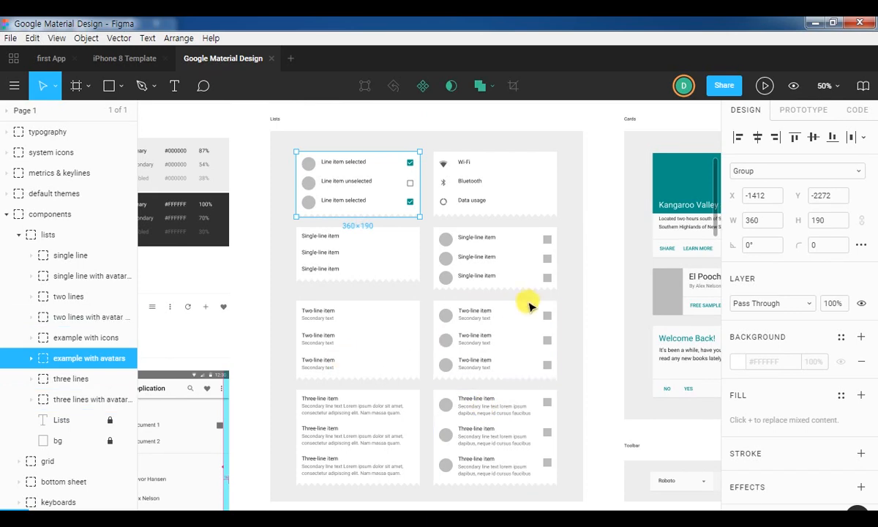
pyautogui.moveTo(592, 325); pyautogui.dragTo(335, 215)
pyautogui.moveTo(540, 347); pyautogui.dragTo(588, 222)
pyautogui.moveTo(471, 315); pyautogui.dragTo(177, 225)
pyautogui.moveTo(298, 257); pyautogui.dragTo(563, 249)
pyautogui.moveTo(425, 215); pyautogui.dragTo(643, 225)
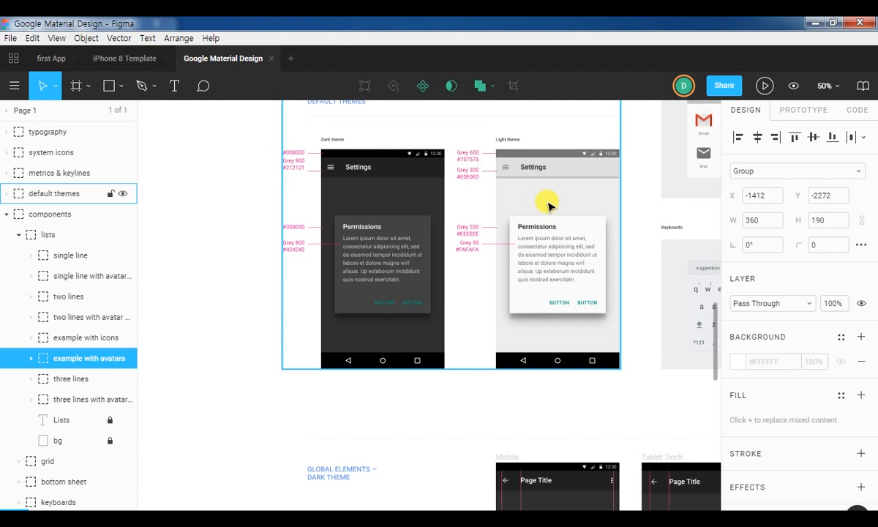
# - Review the overall layout of the sticker sheet and select the dark-theme Mobile frame in its global elements section
pyautogui.scroll(-5, 548, 205)
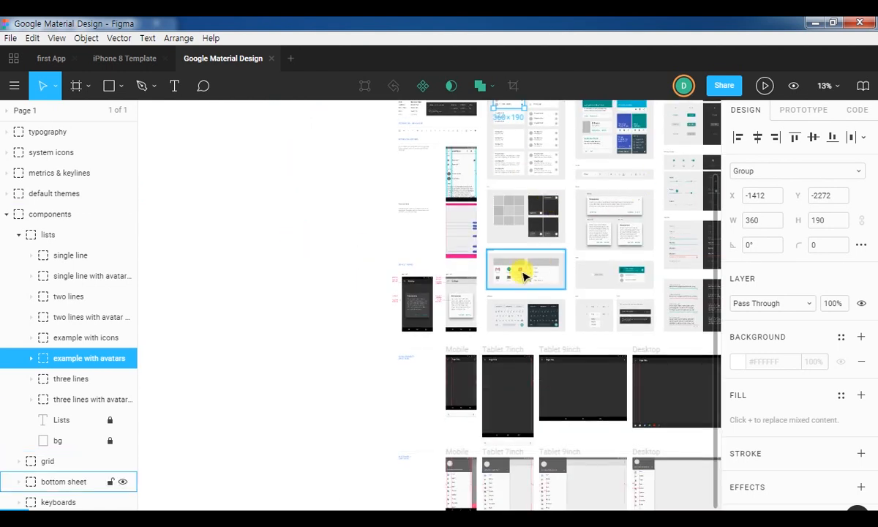
pyautogui.moveTo(593, 277); pyautogui.dragTo(308, 205)
pyautogui.moveTo(392, 363); pyautogui.dragTo(539, 306)
pyautogui.moveTo(535, 216); pyautogui.dragTo(490, 428)
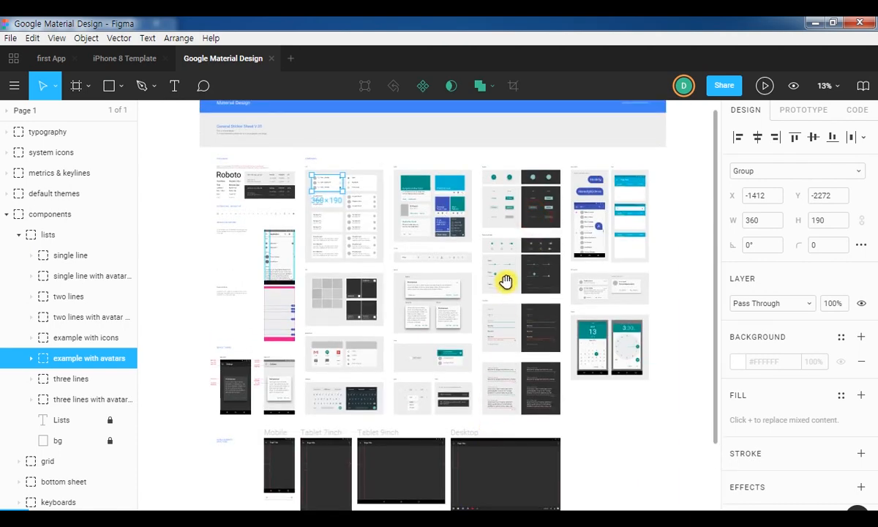
pyautogui.moveTo(505, 282); pyautogui.dragTo(535, 318)
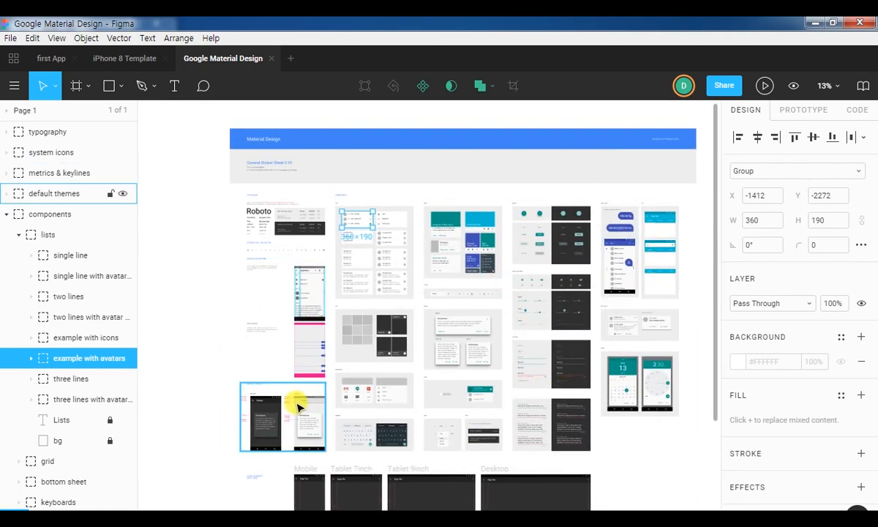
pyautogui.moveTo(504, 419); pyautogui.dragTo(506, 314)
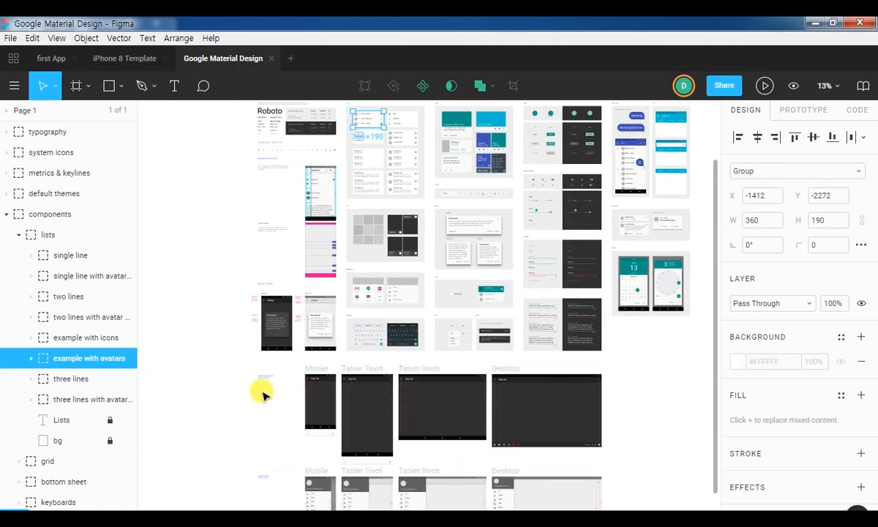
pyautogui.click(324, 405)
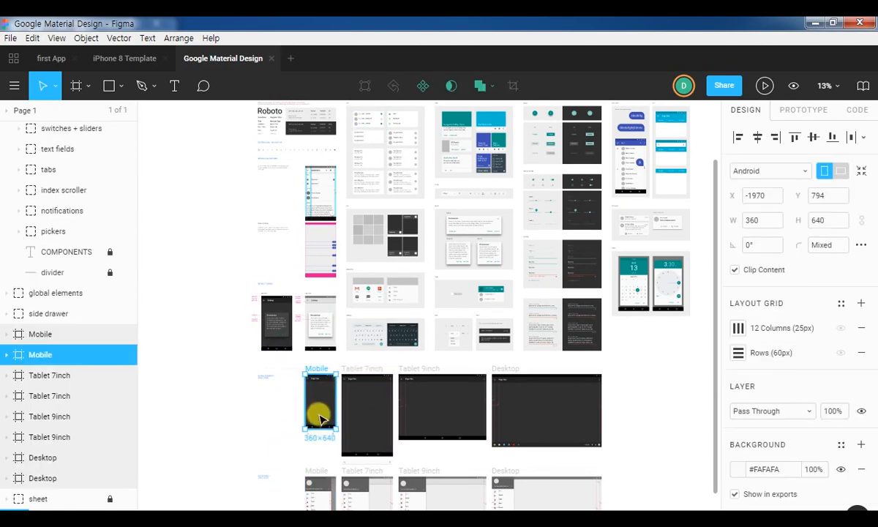
# - Examine the dark-theme Mobile frame up close, from its status and app bars down to the navigation bar
pyautogui.press('+')
pyautogui.press('+')
pyautogui.press('space')
pyautogui.moveTo(269, 401); pyautogui.dragTo(564, 192)
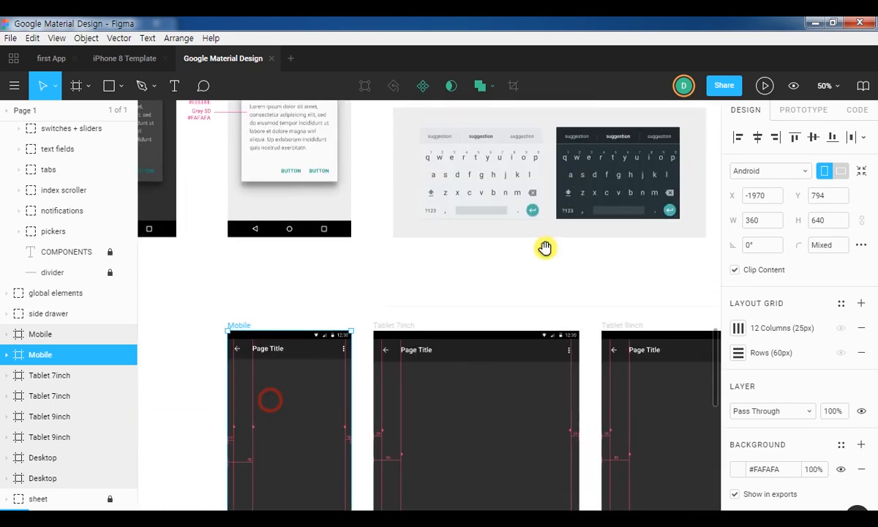
pyautogui.moveTo(519, 330); pyautogui.dragTo(615, 210)
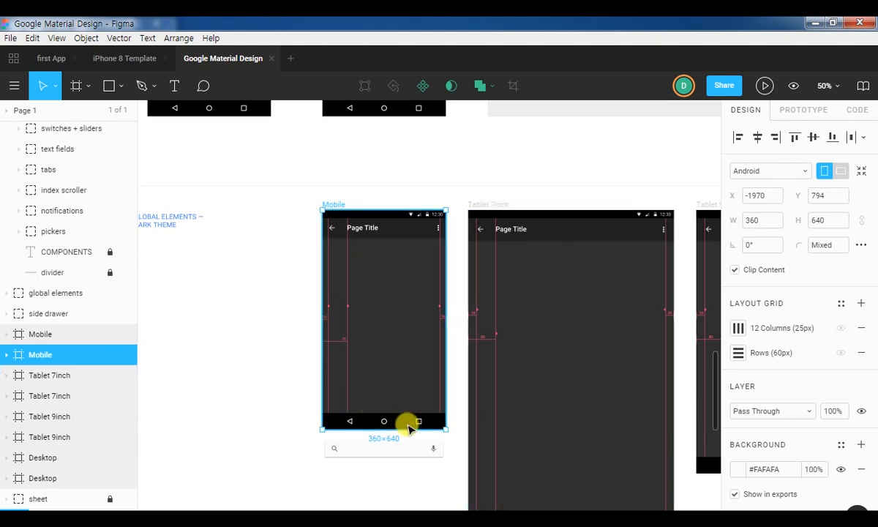
pyautogui.hotkey('ctrl', '2')
pyautogui.moveTo(408, 407); pyautogui.dragTo(442, 424)
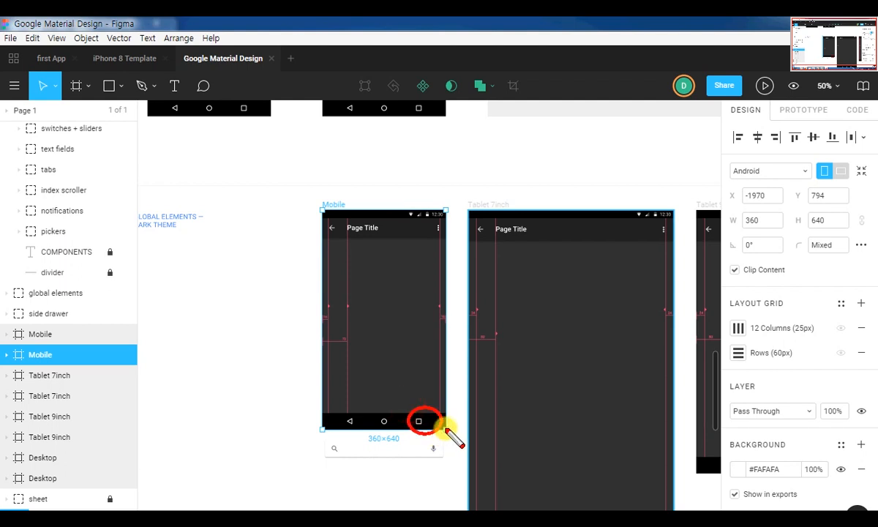
pyautogui.press('Escape')
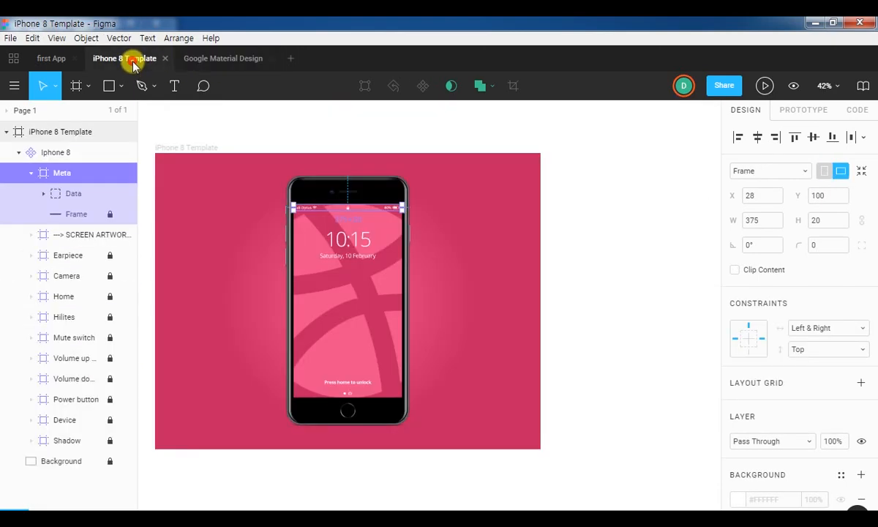
# - Close the iPhone 8 Template file, return to first App, and clear the selection of the Meta status bar
pyautogui.click(126, 58)
pyautogui.click(165, 58)
pyautogui.click(48, 59)
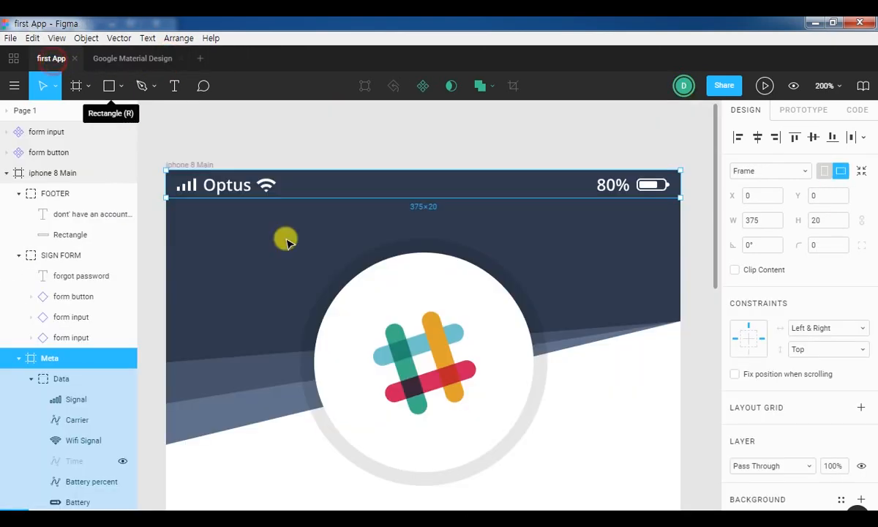
pyautogui.press('-')
pyautogui.press('-')
pyautogui.press('-')
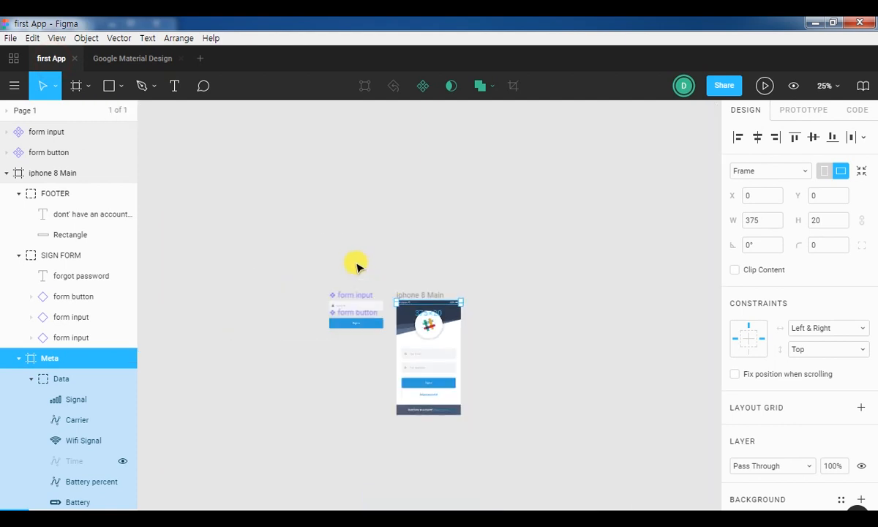
pyautogui.moveTo(554, 360); pyautogui.dragTo(403, 151)
pyautogui.moveTo(355, 173); pyautogui.dragTo(420, 261)
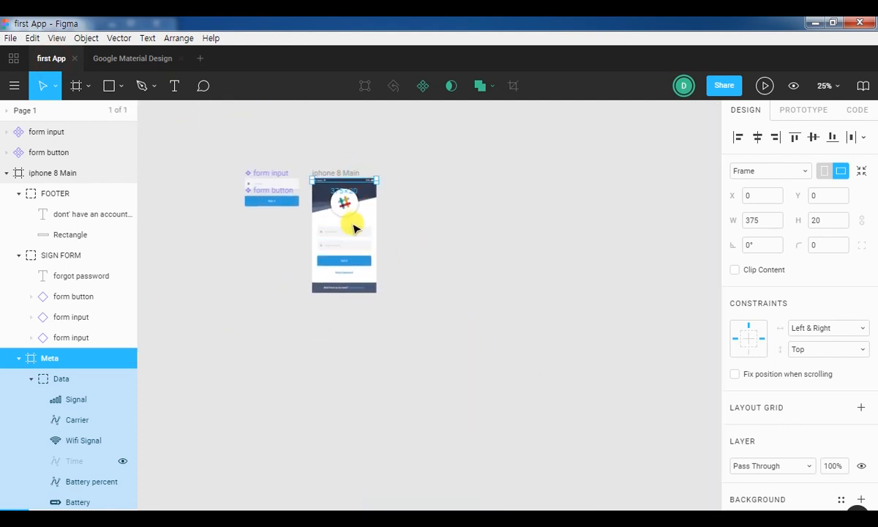
pyautogui.press('+')
pyautogui.moveTo(366, 160); pyautogui.dragTo(451, 335)
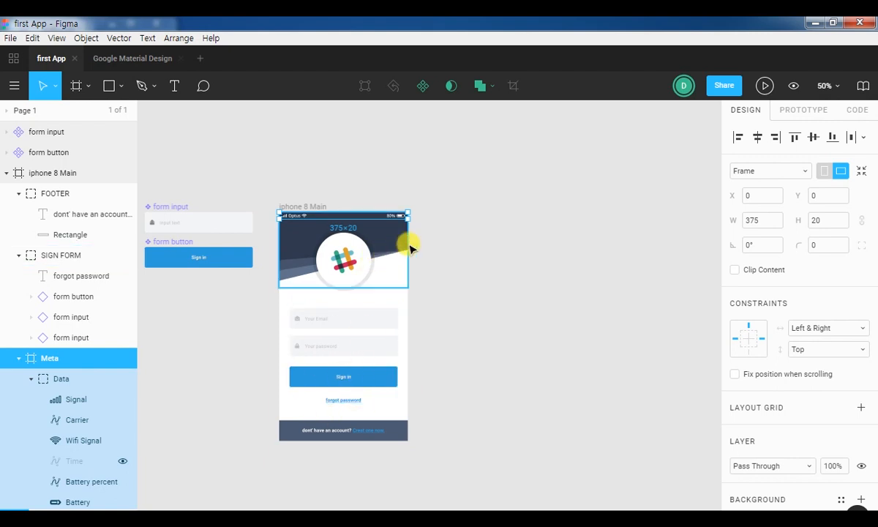
pyautogui.click(480, 261)
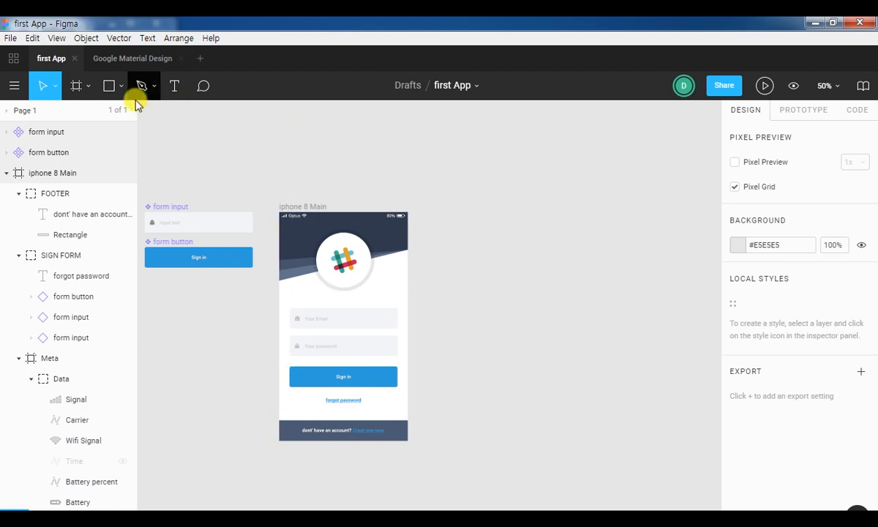
# - Add an iPhone 8 frame beside the iphone 8 Main screen and align its top edge with that screen
pyautogui.click(80, 87)
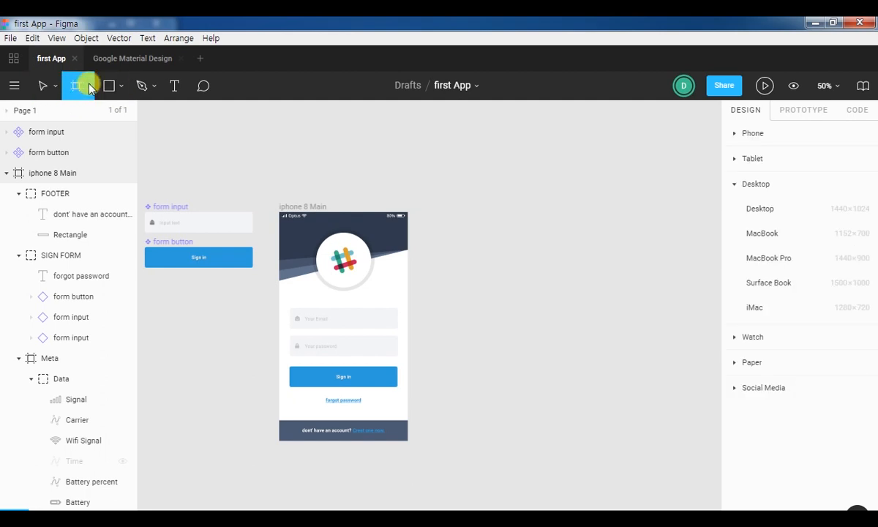
pyautogui.click(88, 86)
pyautogui.click(82, 115)
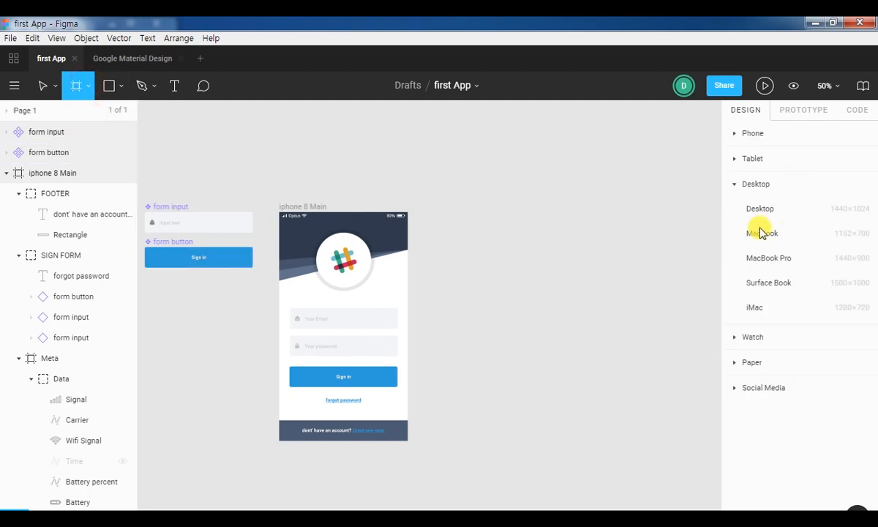
pyautogui.click(735, 133)
pyautogui.click(766, 210)
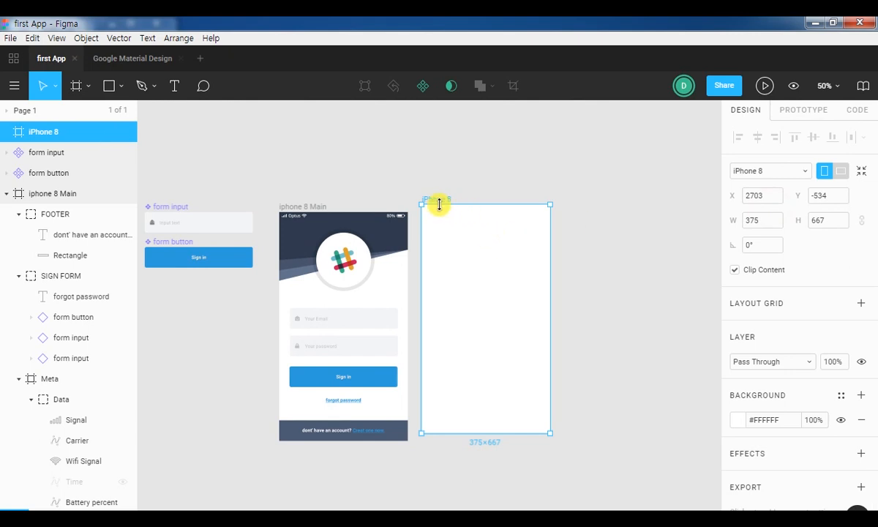
pyautogui.moveTo(461, 214); pyautogui.dragTo(462, 223)
pyautogui.click(619, 243)
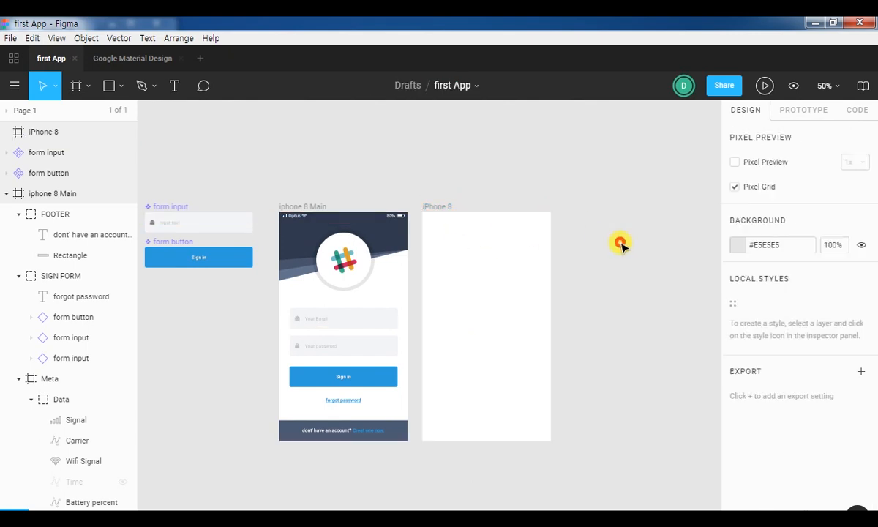
pyautogui.moveTo(651, 325); pyautogui.dragTo(555, 295)
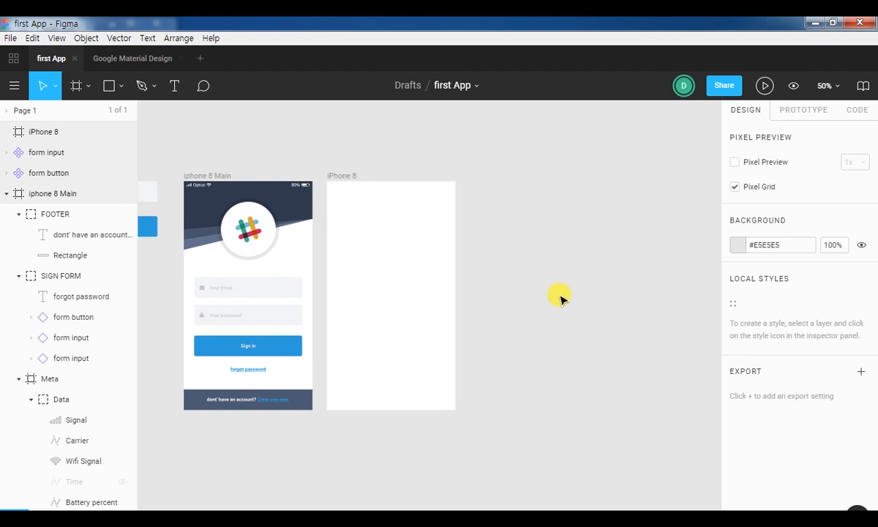
# - Collapse the iphone 8 Main layers and rename the new iPhone 8 frame as "Sub page"
pyautogui.click(352, 177)
pyautogui.click(6, 194)
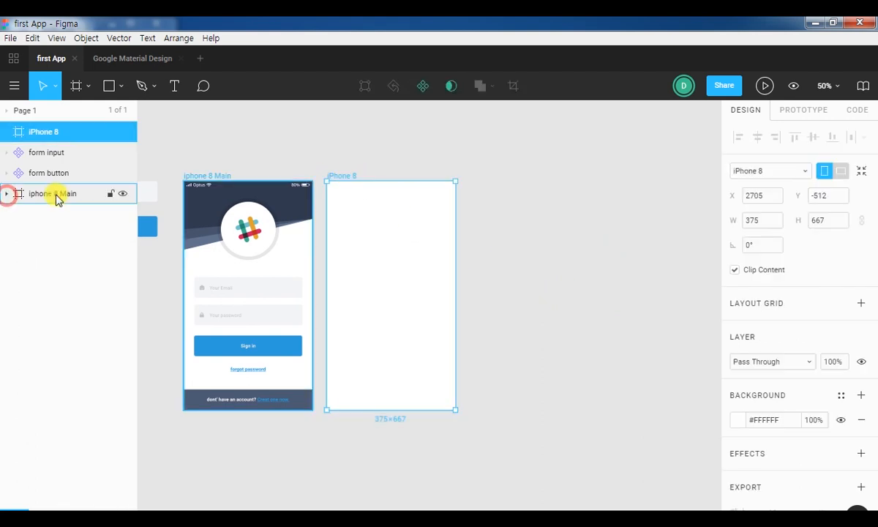
pyautogui.doubleClick(38, 132)
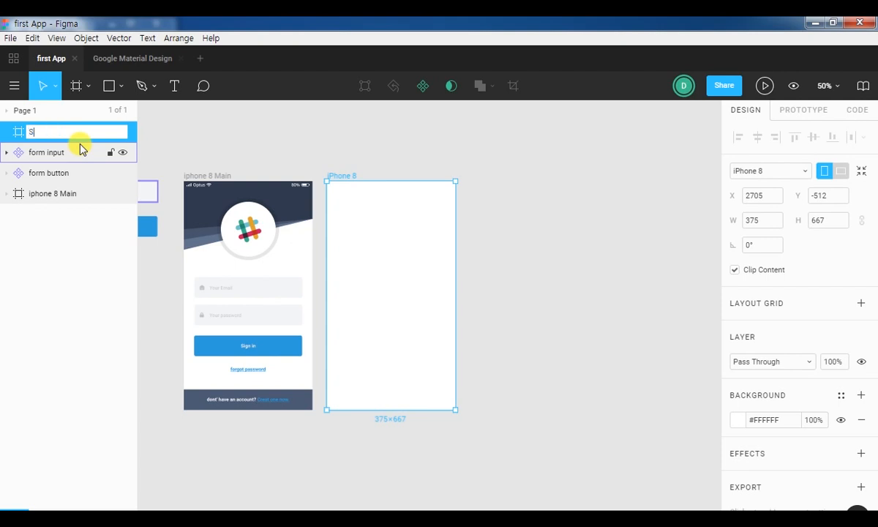
pyautogui.write('Sub page')
pyautogui.press('Return')
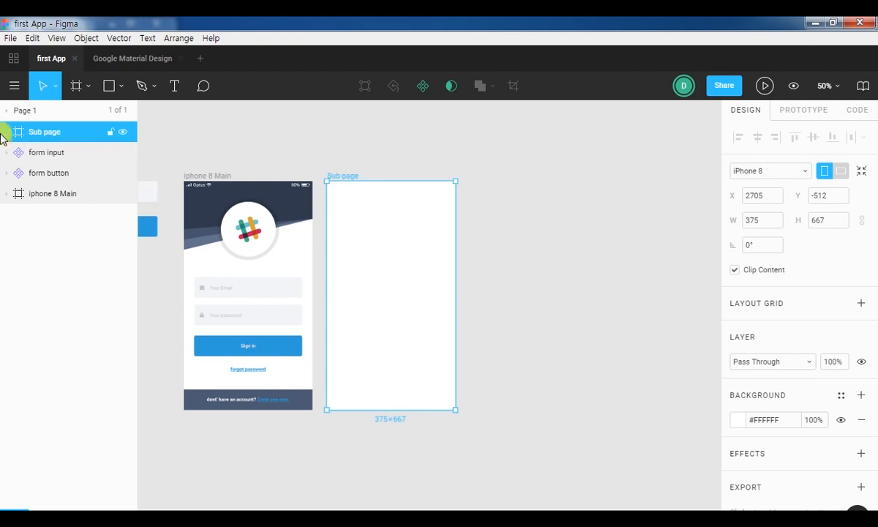
pyautogui.hotkey('ctrl', '2')
pyautogui.moveTo(19, 124); pyautogui.dragTo(71, 142)
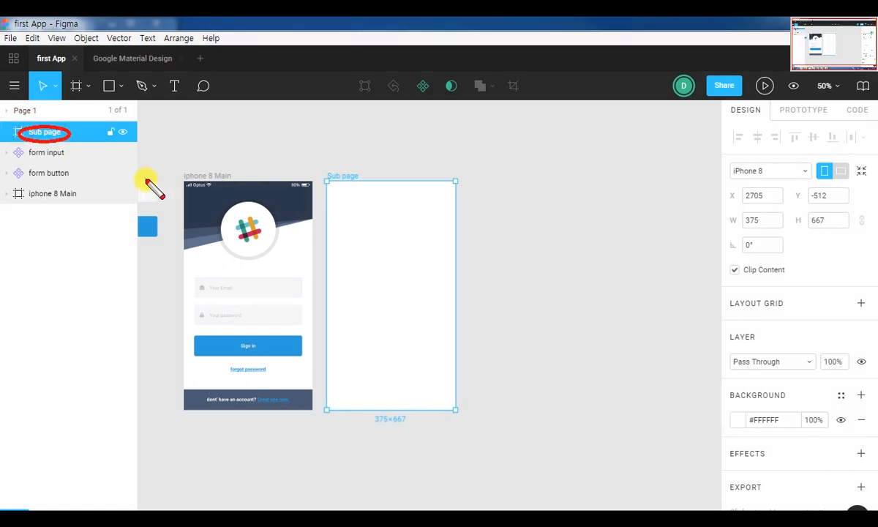
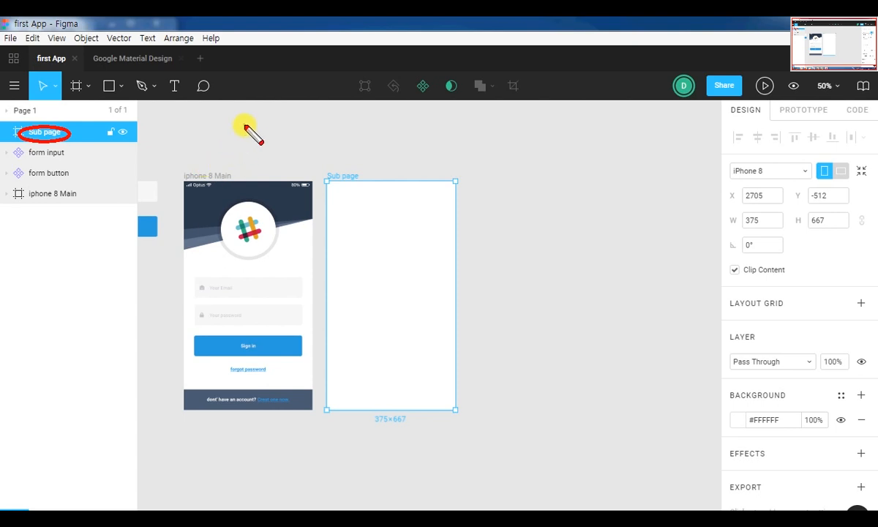
# - In Google Material Design, reveal the app bar group inside the dark-theme Mobile frame and hide the upper screen bg layer
pyautogui.click(125, 60)
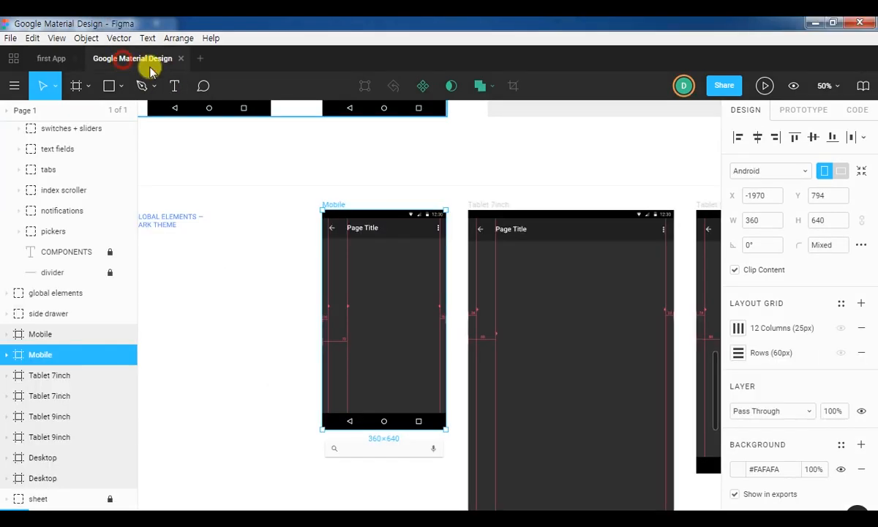
pyautogui.doubleClick(333, 230)
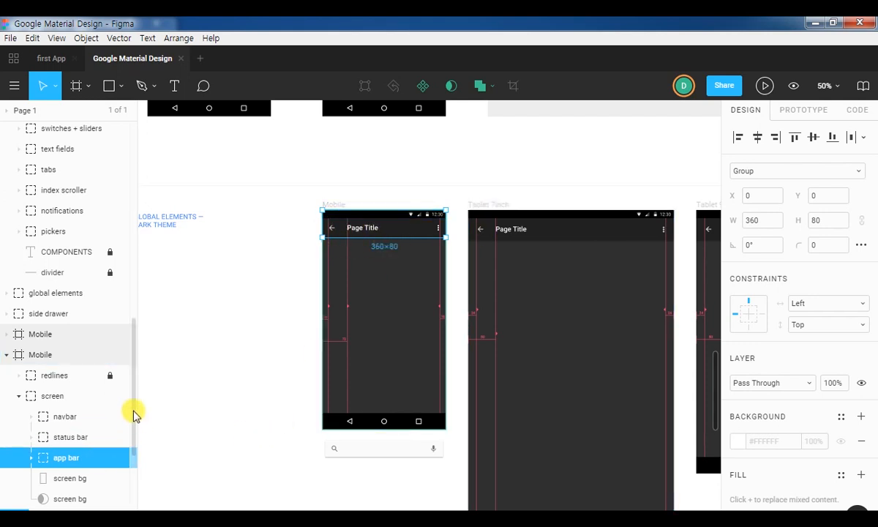
pyautogui.scroll(-4, 134, 413)
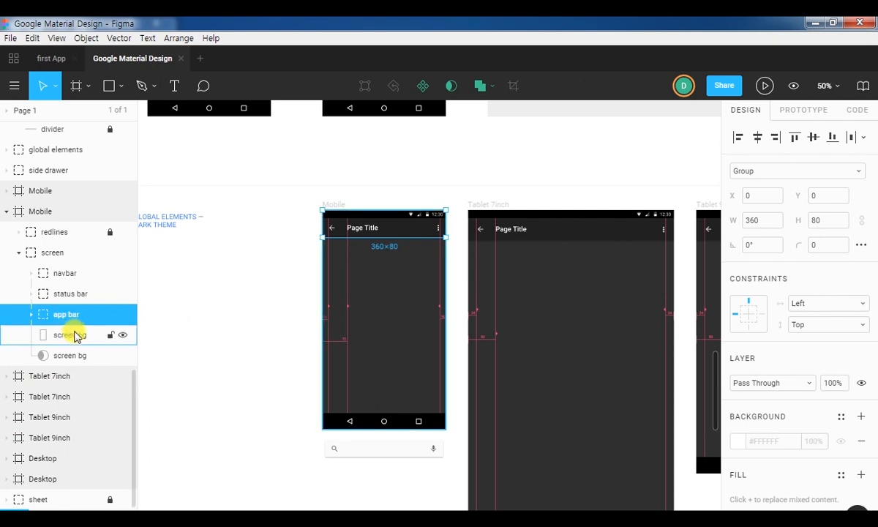
pyautogui.click(122, 335)
pyautogui.click(122, 336)
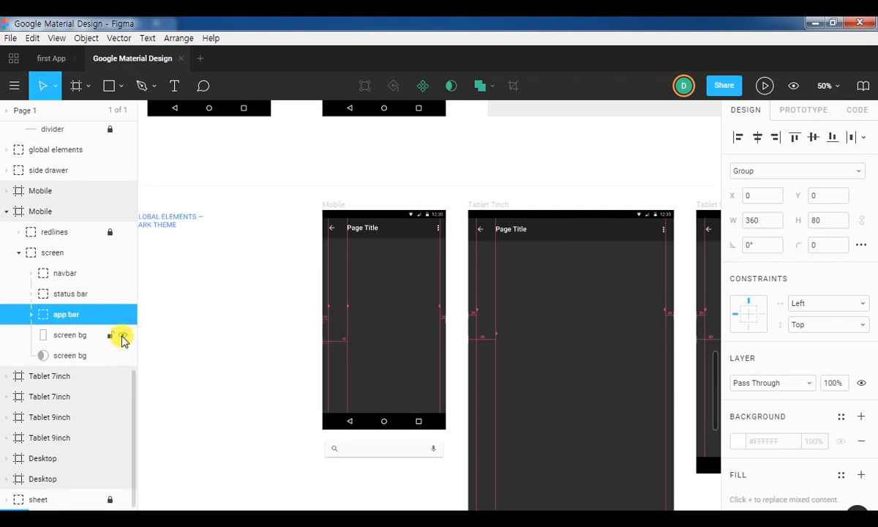
pyautogui.click(122, 336)
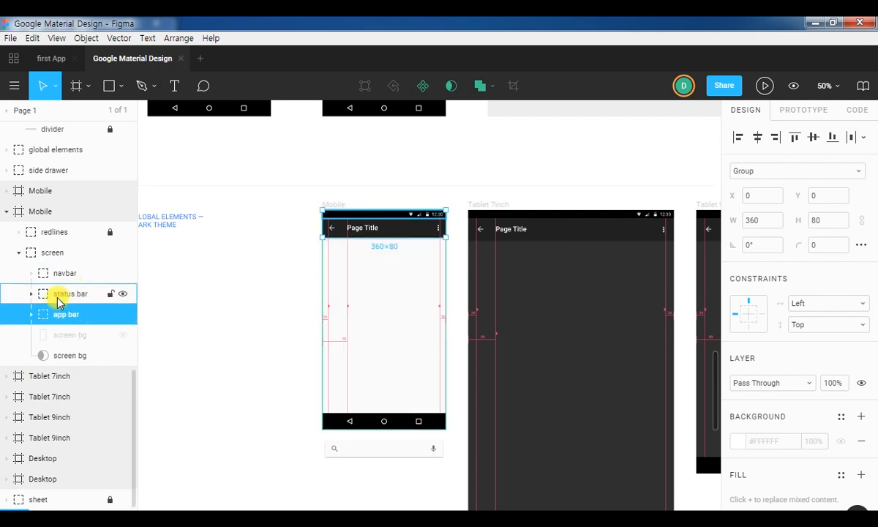
# - Toggle the visibility of the status bar and navbar layers to identify which part of the Mobile frame each one forms
pyautogui.click(123, 294)
pyautogui.click(123, 295)
pyautogui.click(124, 294)
pyautogui.click(123, 295)
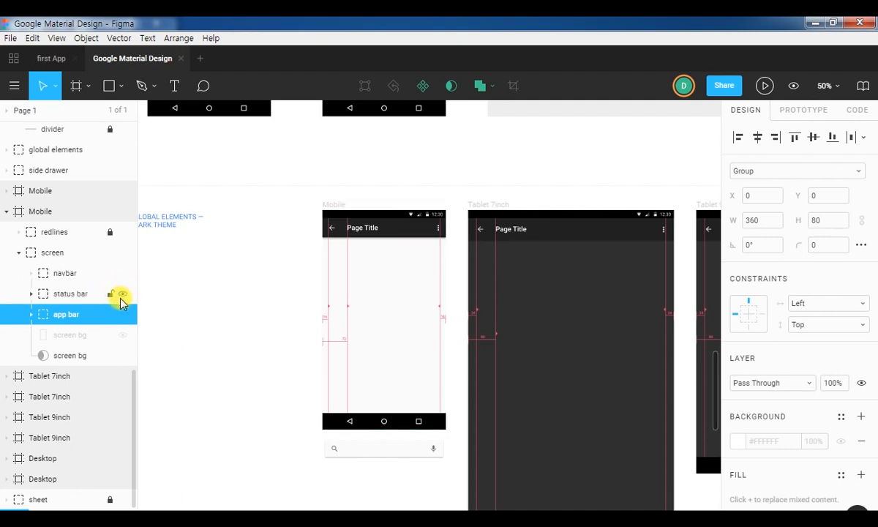
pyautogui.click(122, 273)
pyautogui.click(122, 273)
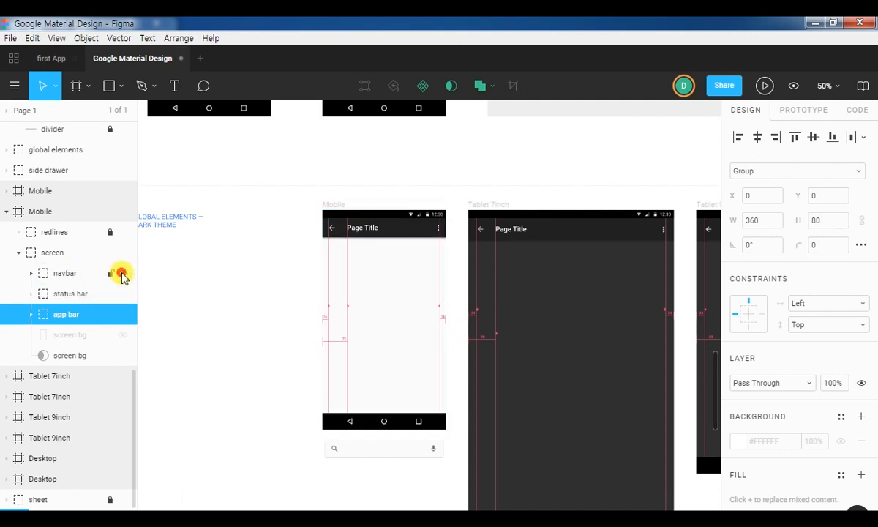
# - Copy the app bar group from the Mobile frame into first App's Sub page frame, placing it at X 0, Y 0
pyautogui.doubleClick(392, 226)
pyautogui.click(73, 316)
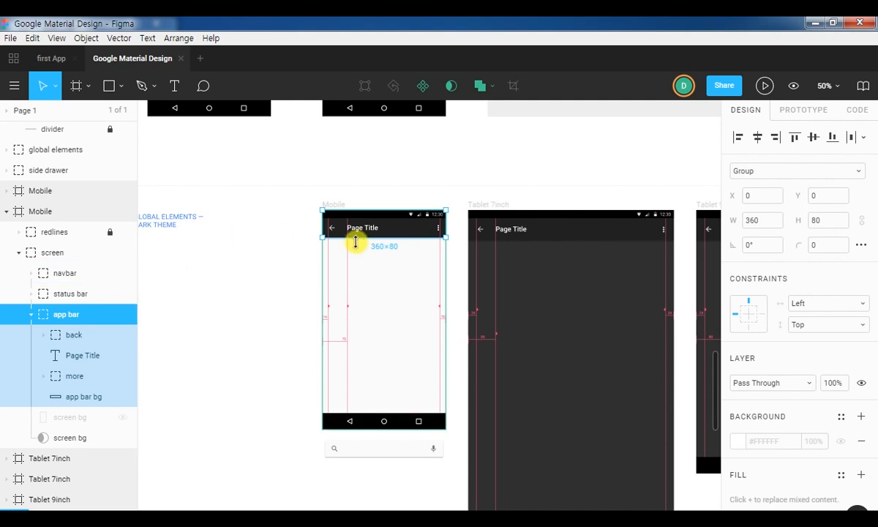
pyautogui.click(163, 334)
pyautogui.click(69, 313)
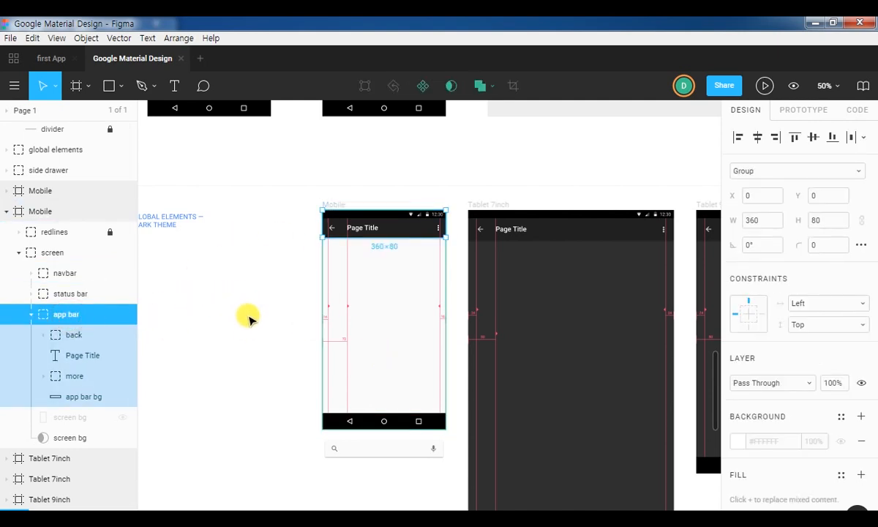
pyautogui.click(53, 58)
pyautogui.hotkey('ctrl', 'v')
pyautogui.moveTo(386, 242); pyautogui.dragTo(393, 201)
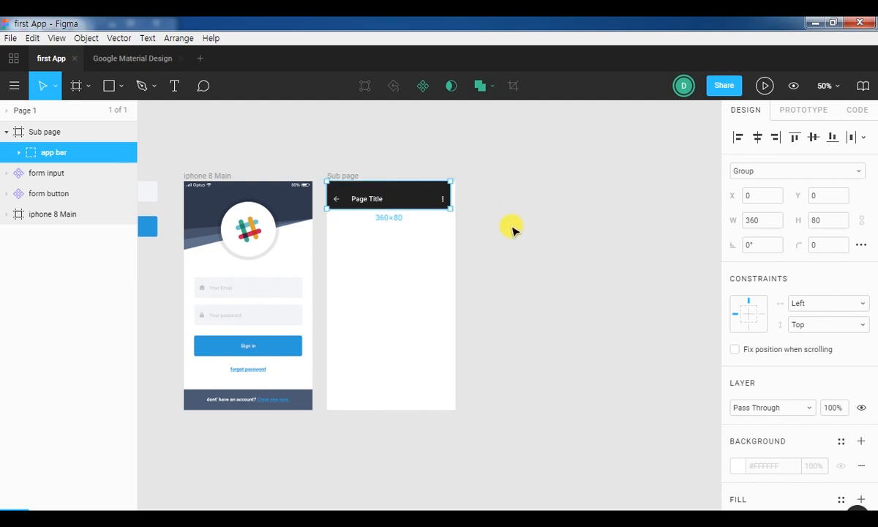
# - Widen the app bar to 375 so it spans the full width of the Sub page frame
pyautogui.hotkey('shift', '0')
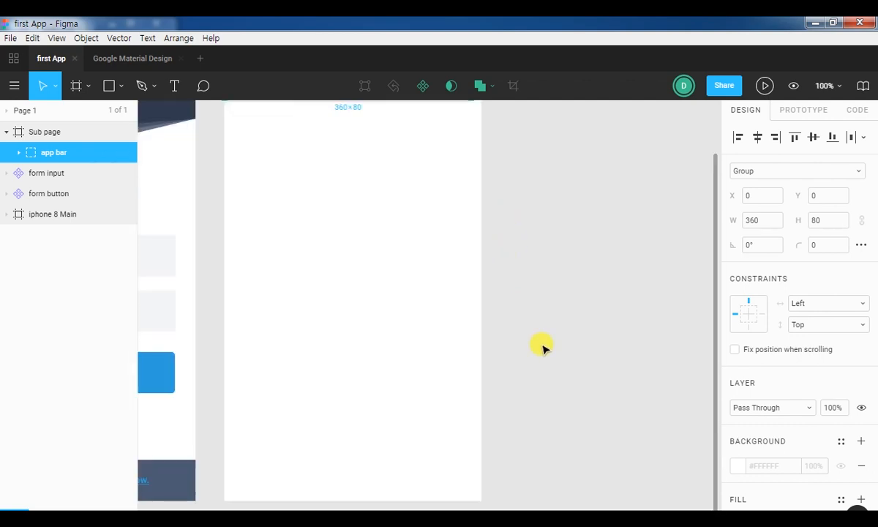
pyautogui.moveTo(440, 163); pyautogui.dragTo(478, 403)
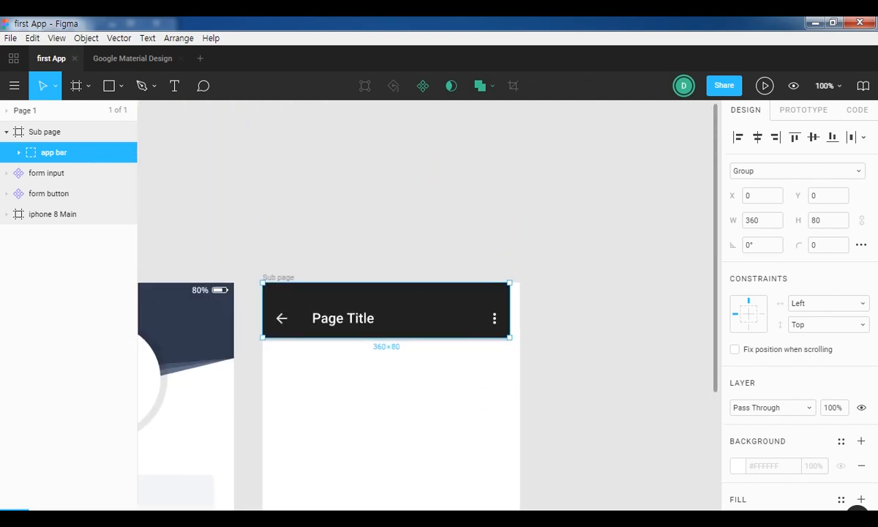
pyautogui.click(372, 245)
pyautogui.click(447, 304)
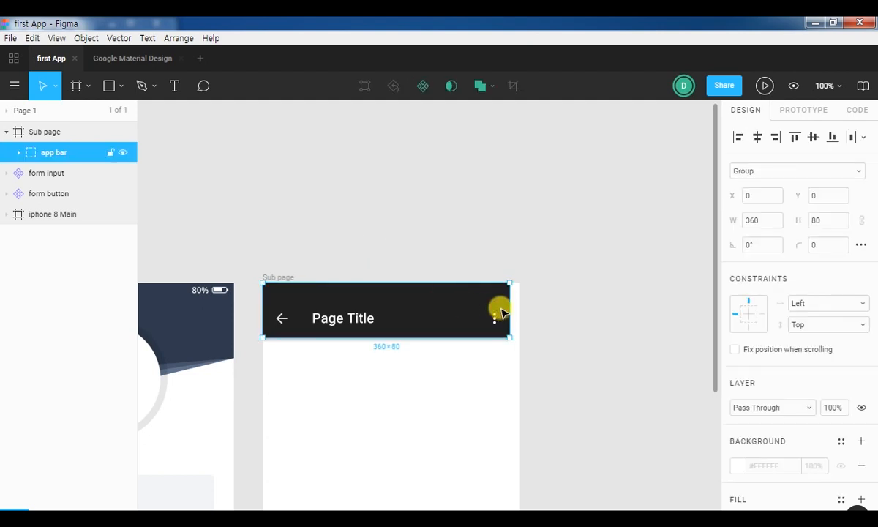
pyautogui.moveTo(515, 324); pyautogui.dragTo(520, 323)
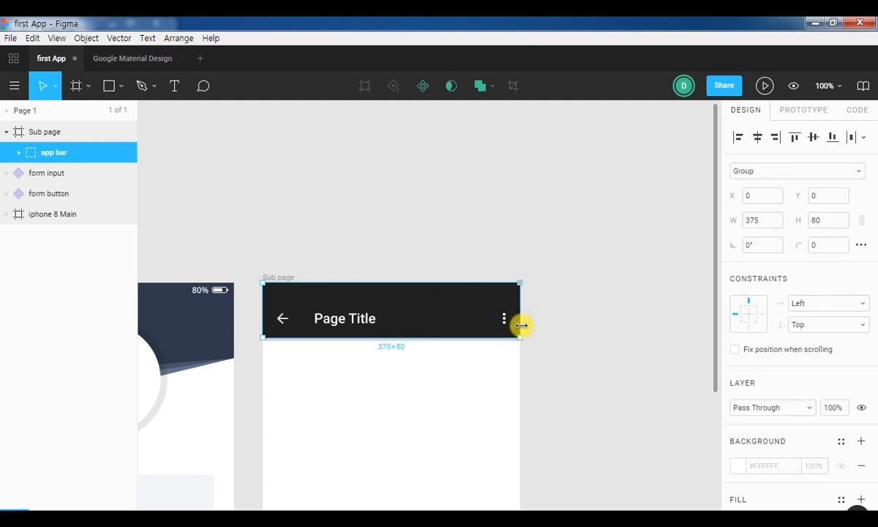
pyautogui.click(537, 257)
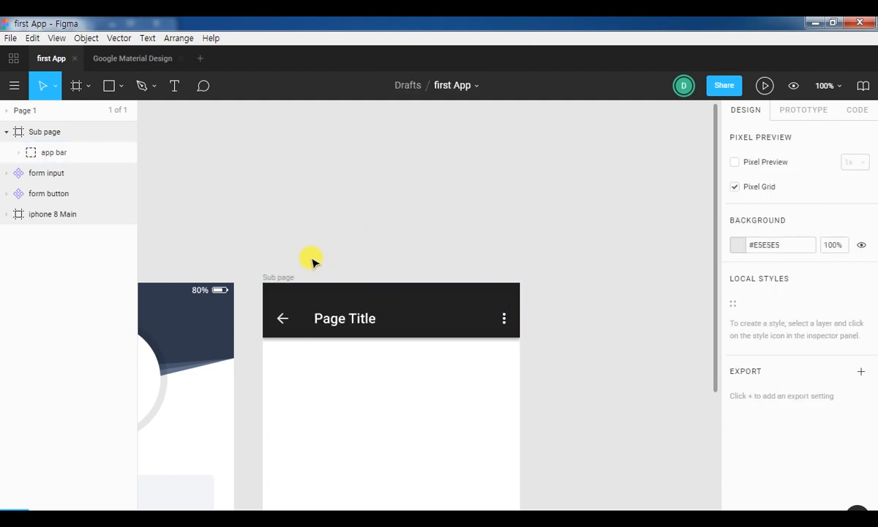
# - Change the app bar's page title text in the Sub page frame to "Back to Login" and widen its text box to fit on one line
pyautogui.moveTo(330, 249); pyautogui.dragTo(412, 205)
pyautogui.doubleClick(418, 281)
pyautogui.doubleClick(419, 280)
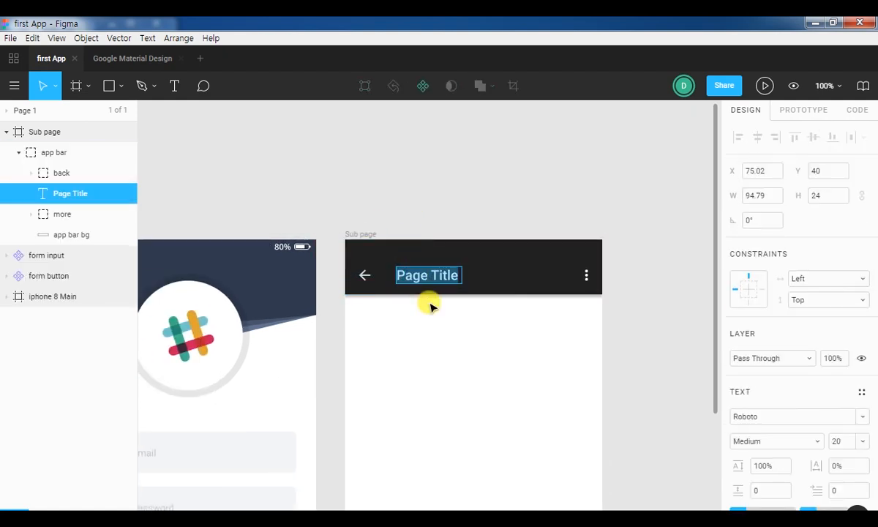
pyautogui.write('Back t')
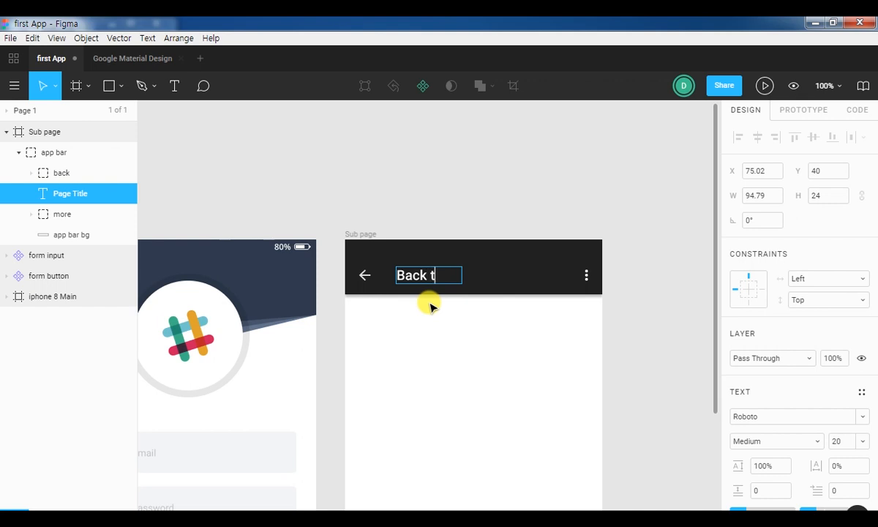
pyautogui.write('o Log')
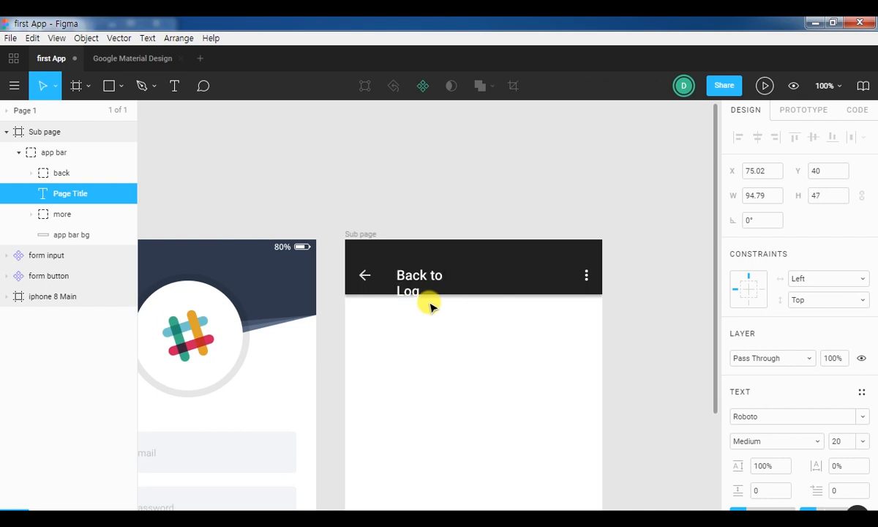
pyautogui.write('in')
pyautogui.moveTo(464, 286); pyautogui.dragTo(494, 281)
pyautogui.click(543, 210)
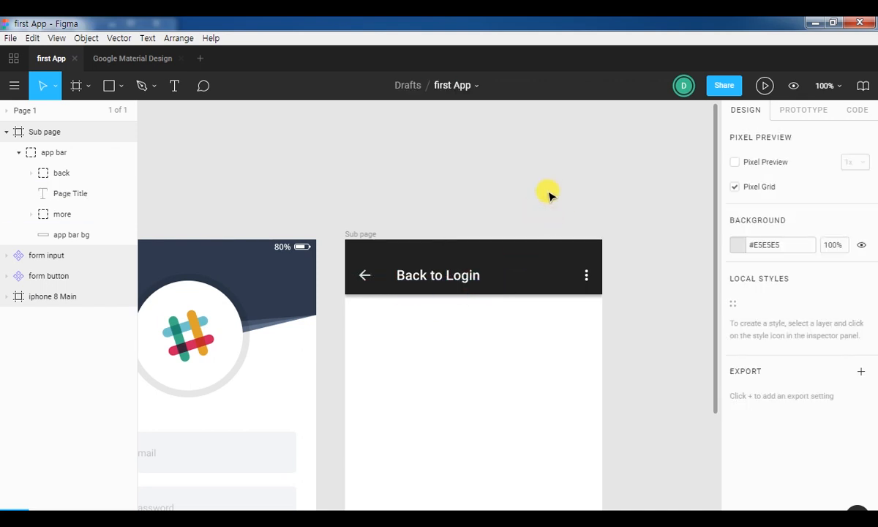
# - Recolour the app bar bg layer to #2F3A4D by sampling the dark blue header of the iphone 8 Main frame
pyautogui.click(395, 253)
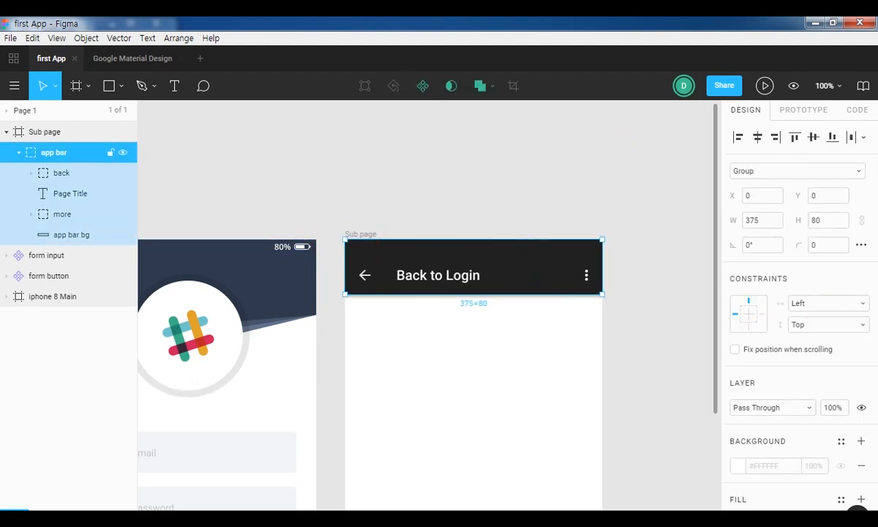
pyautogui.click(73, 235)
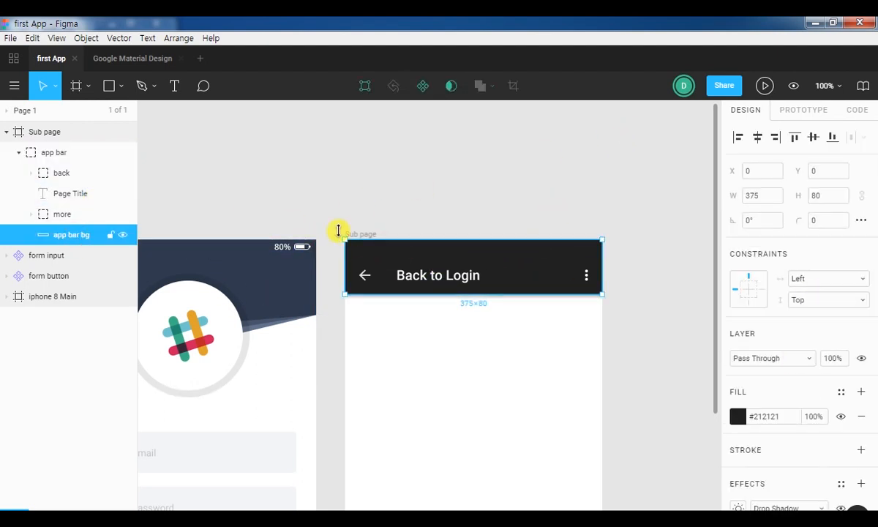
pyautogui.click(737, 417)
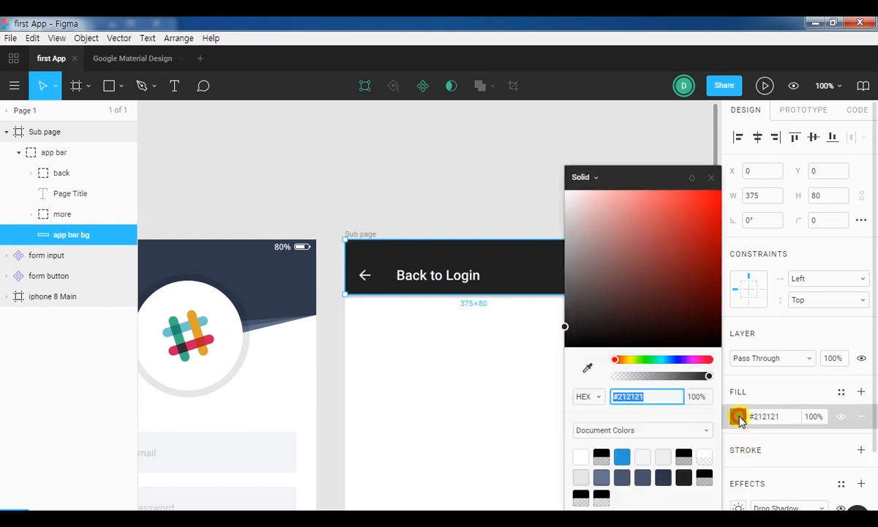
pyautogui.click(587, 367)
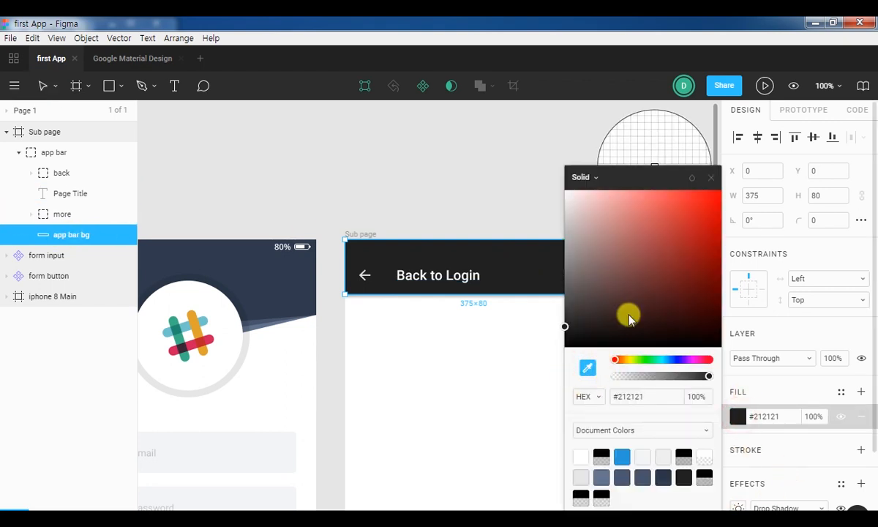
pyautogui.click(237, 273)
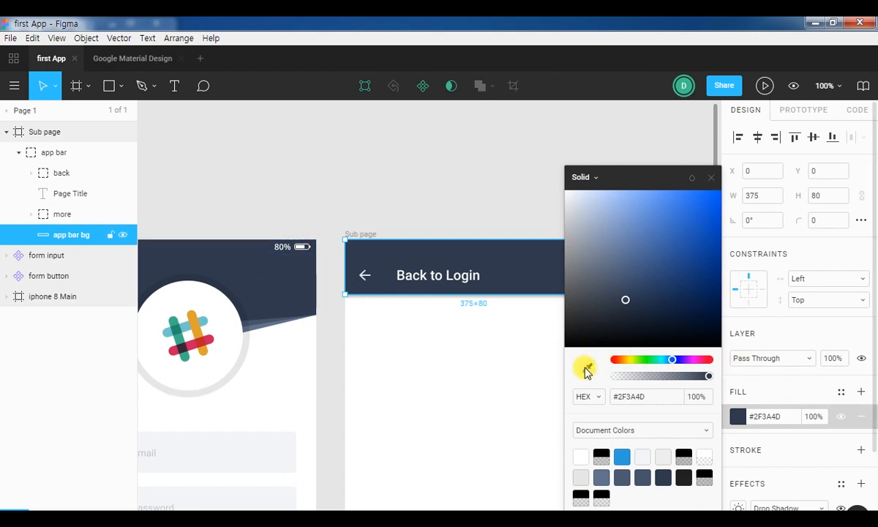
pyautogui.click(712, 177)
pyautogui.click(672, 392)
# - Copy the FOOTER group from the iphone 8 Main frame to the bottom edge of the Sub page frame
pyautogui.moveTo(677, 413); pyautogui.dragTo(675, 324)
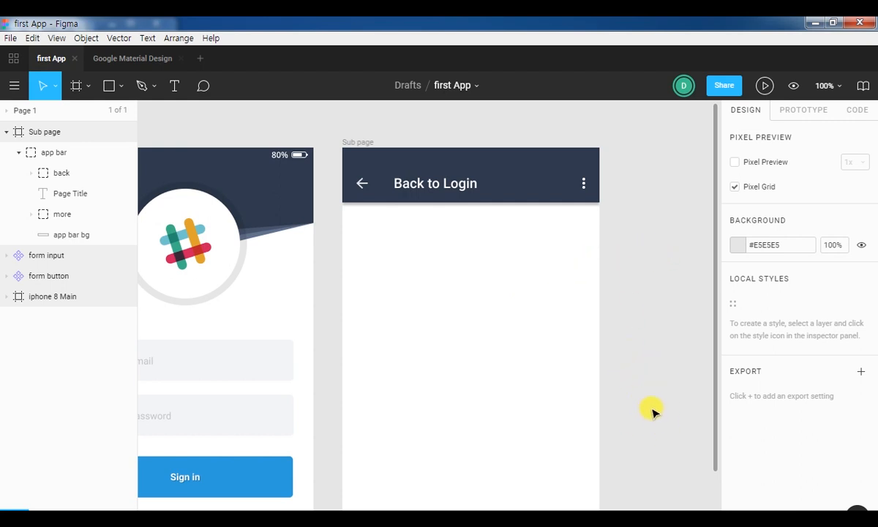
pyautogui.scroll(-5, 651, 412)
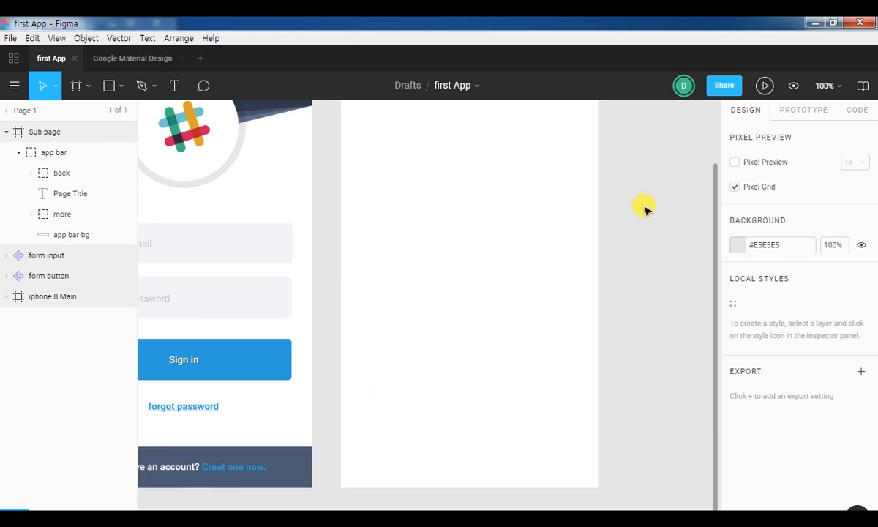
pyautogui.moveTo(641, 196)
pyautogui.mouseDown()
pyautogui.moveTo(653, 291)
pyautogui.moveTo(641, 186)
pyautogui.mouseUp()
pyautogui.click(276, 454)
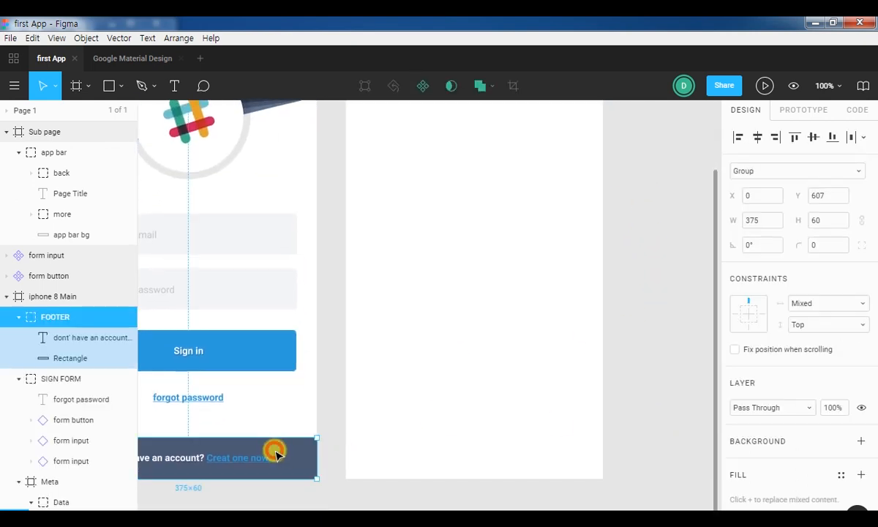
pyautogui.scroll(3, 549, 323)
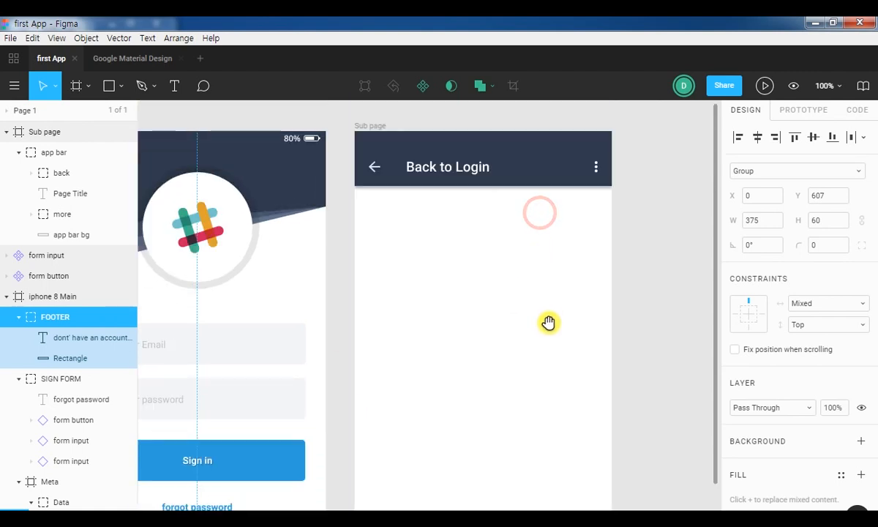
pyautogui.scroll(-3, 556, 322)
pyautogui.moveTo(579, 313); pyautogui.dragTo(569, 236)
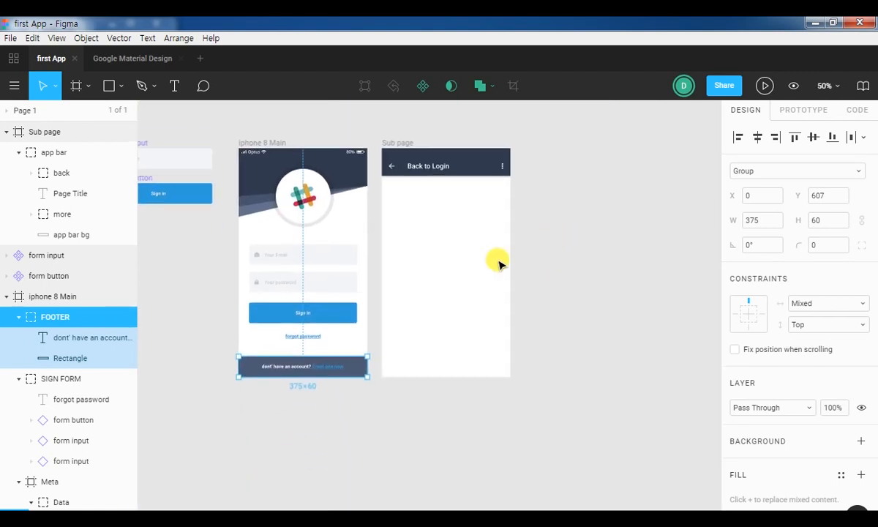
pyautogui.click(271, 425)
pyautogui.click(265, 364)
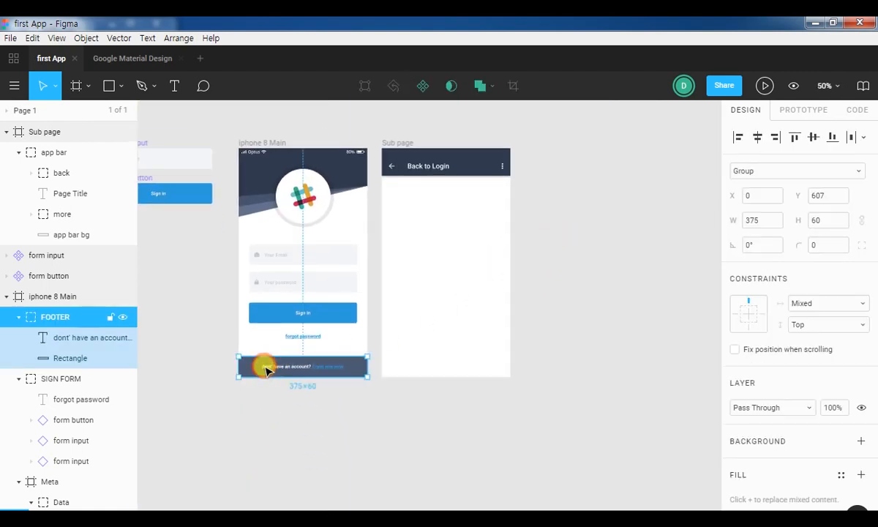
pyautogui.keyDown('shift'); pyautogui.click(298, 370); pyautogui.keyUp('shift')
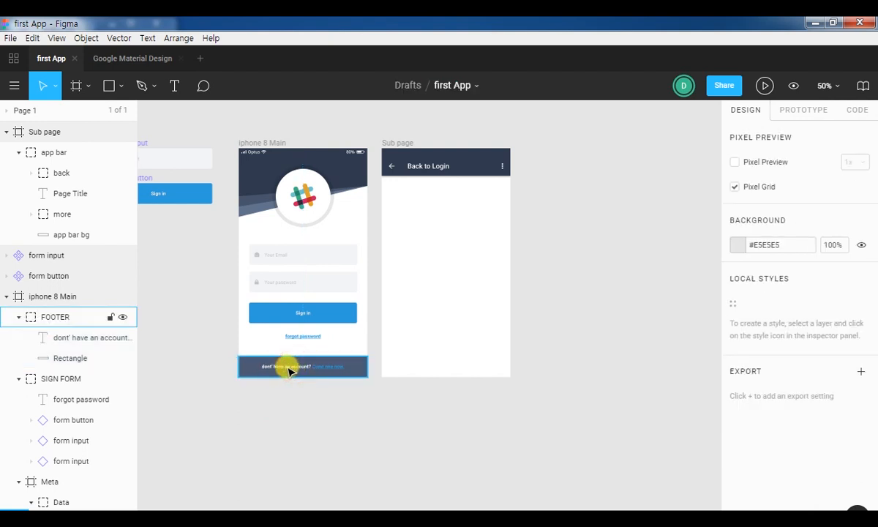
pyautogui.keyDown('shift'); pyautogui.click(290, 369); pyautogui.keyUp('shift')
pyautogui.keyDown('shift'); pyautogui.click(329, 370); pyautogui.keyUp('shift')
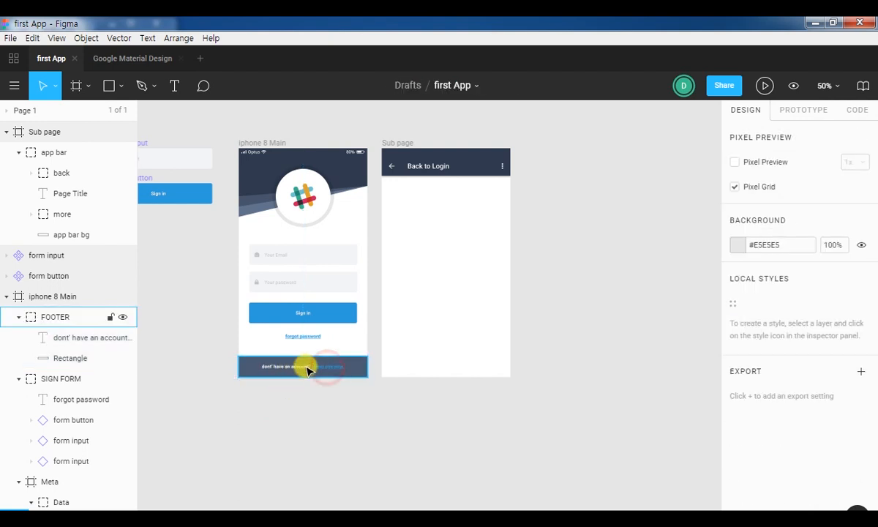
pyautogui.keyDown('shift'); pyautogui.click(285, 369); pyautogui.keyUp('shift')
pyautogui.moveTo(300, 369); pyautogui.dragTo(447, 372)
pyautogui.click(556, 395)
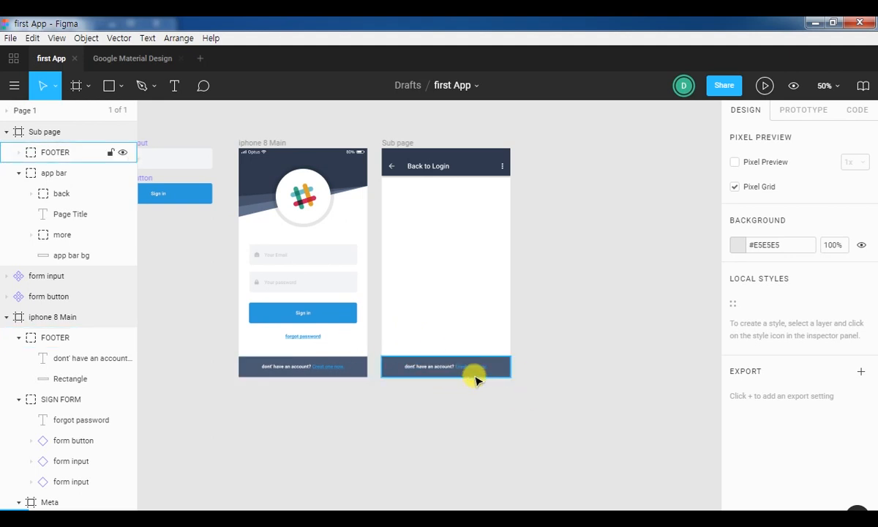
# - Remove the "dont' have an account?" portion from the footer text in the Sub page frame
pyautogui.hotkey('ctrl', '+')
pyautogui.hotkey('ctrl', '+')
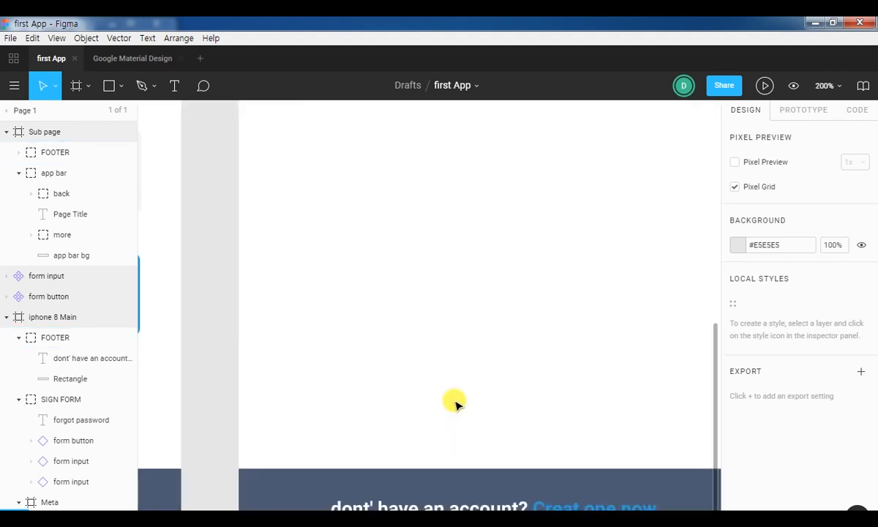
pyautogui.moveTo(553, 421); pyautogui.dragTo(426, 152)
pyautogui.doubleClick(386, 249)
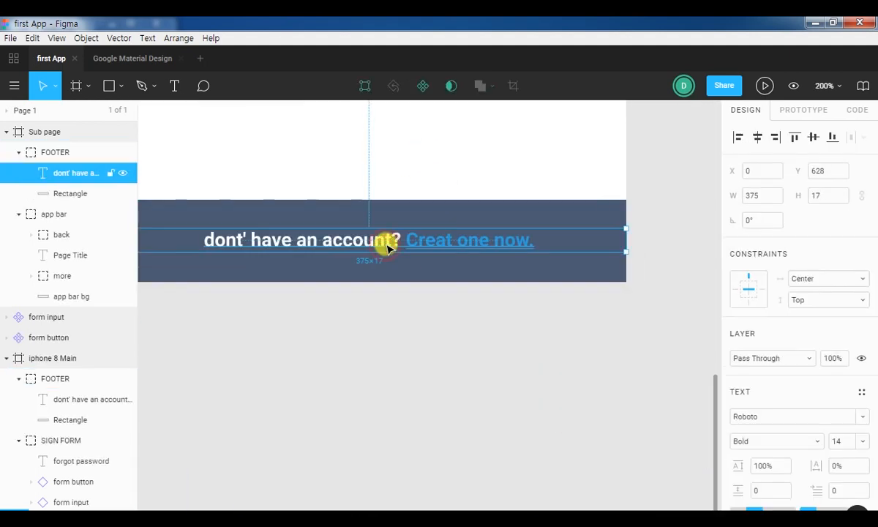
pyautogui.doubleClick(392, 244)
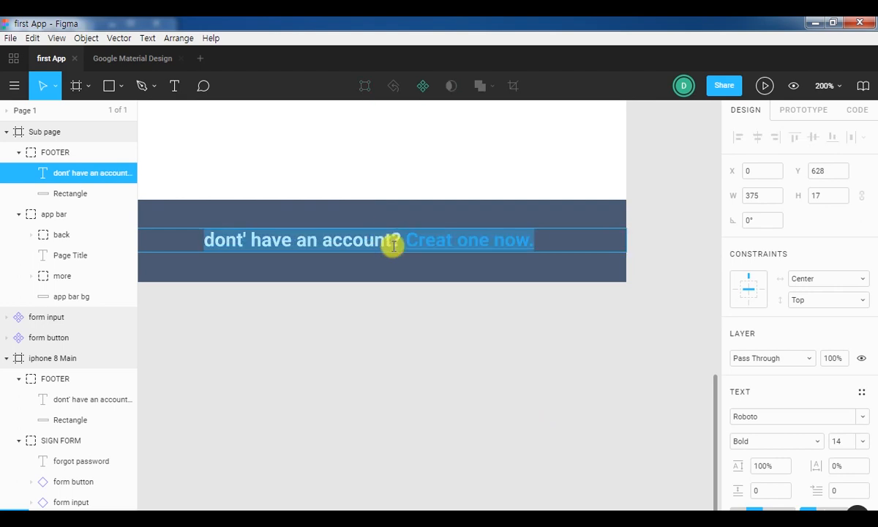
pyautogui.press('End')
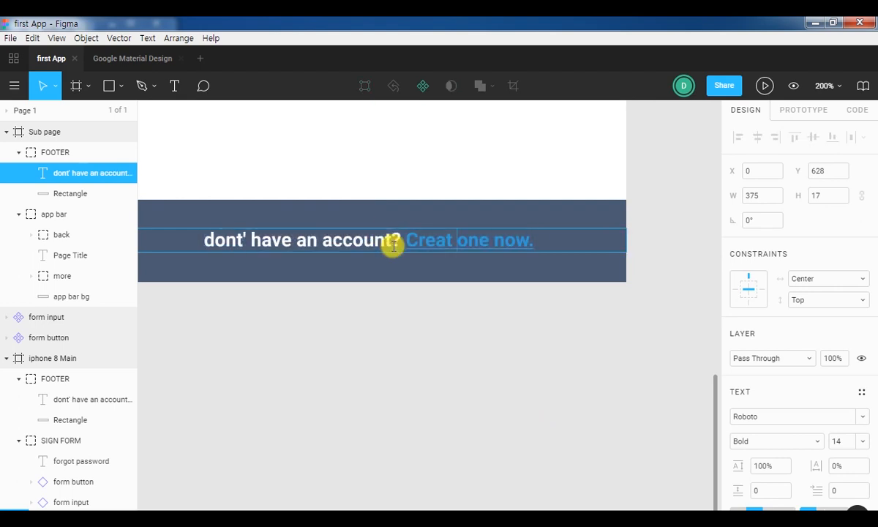
pyautogui.hotkey('shift', 'Home')
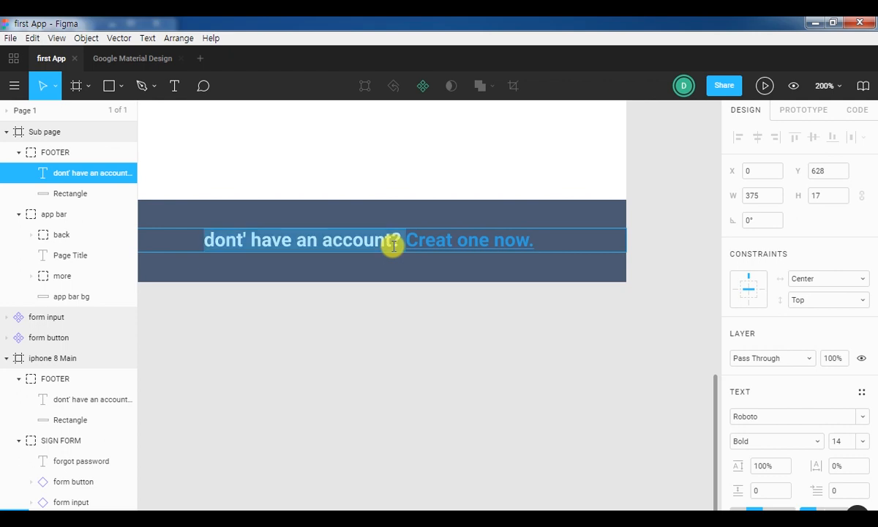
pyautogui.press('BackSpace')
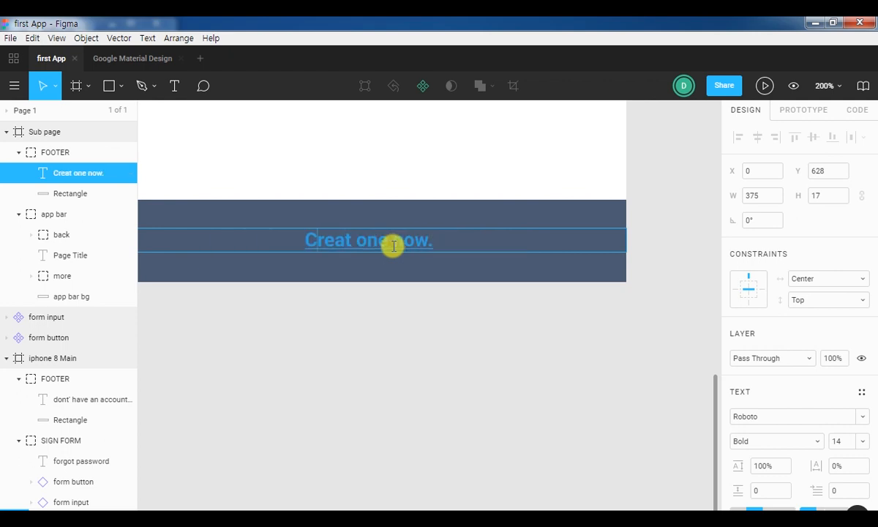
# - Replace the remaining linked text in the Sub page footer with "Back to Login"
pyautogui.write('Back to')
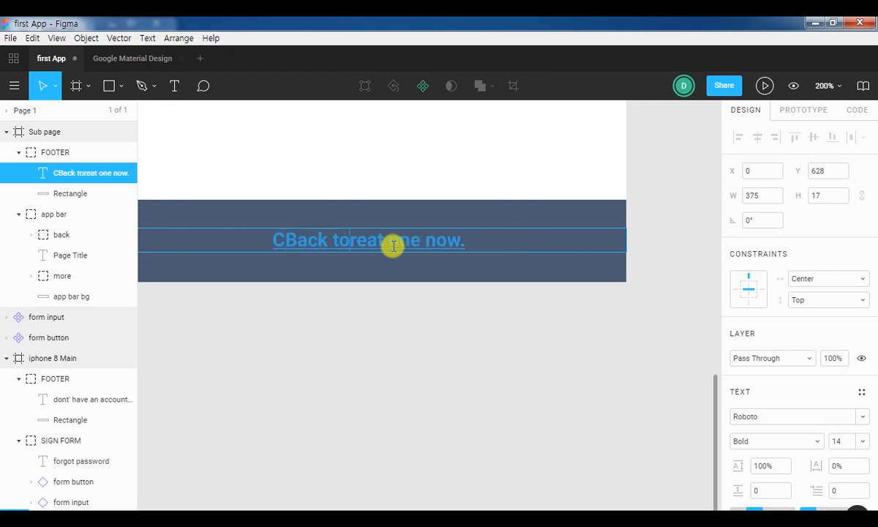
pyautogui.press('Delete')
pyautogui.press('Delete')
pyautogui.press('Delete')
pyautogui.press('Delete')
pyautogui.write('Login')
pyautogui.hotkey('shift', 'End')
pyautogui.press('Delete')
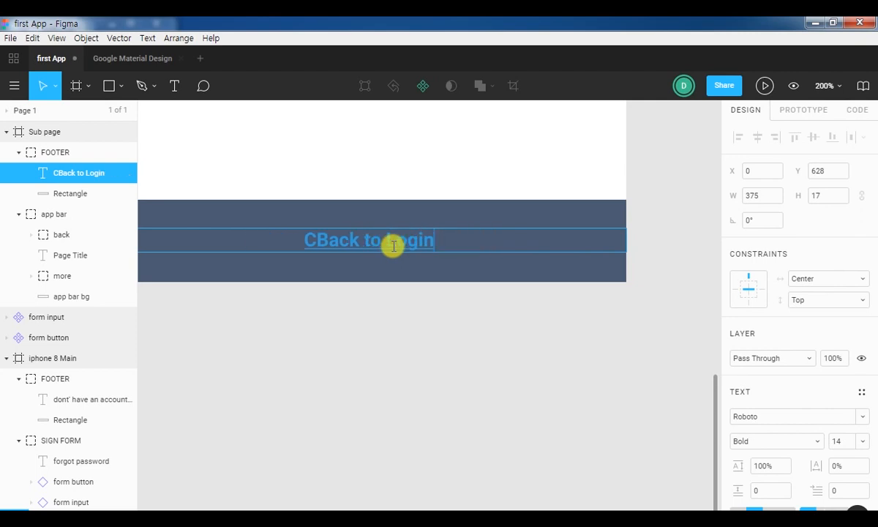
pyautogui.press('Home')
pyautogui.press('Delete')
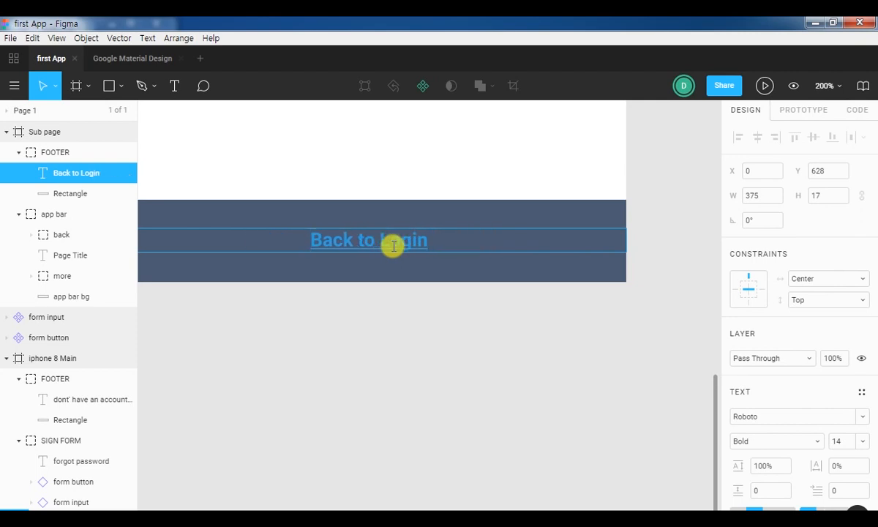
pyautogui.click(372, 317)
# - Deselect the footer text and collapse the Sub page and iphone 8 Main frames in the layer list
pyautogui.scroll(2, 407, 161)
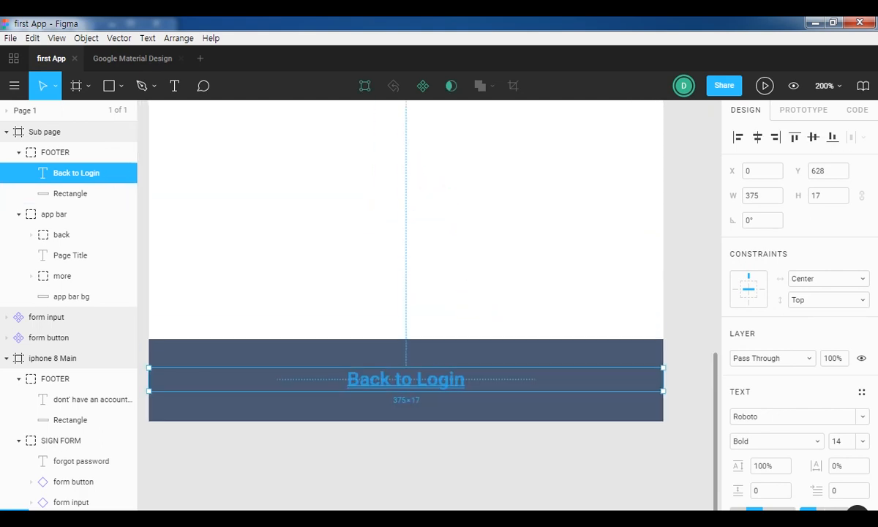
pyautogui.hotkey('ctrl', '-')
pyautogui.moveTo(515, 238); pyautogui.dragTo(521, 337)
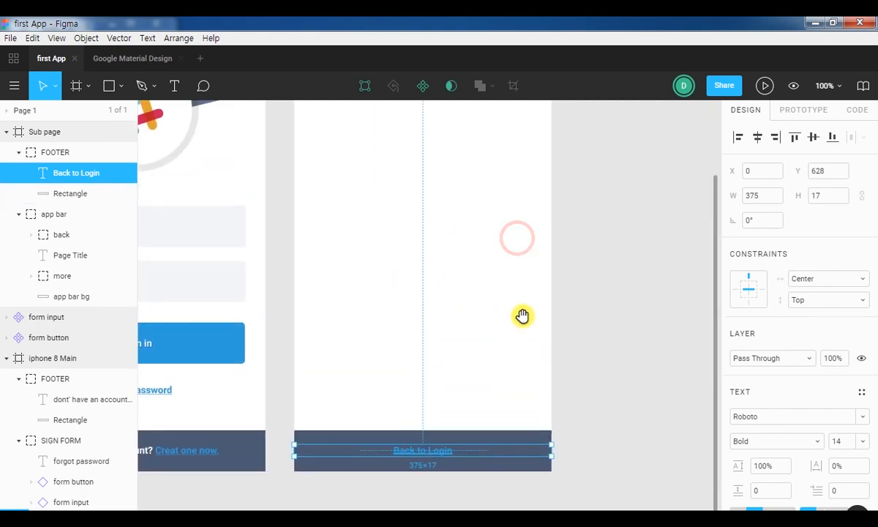
pyautogui.hotkey('ctrl', '-')
pyautogui.click(518, 272)
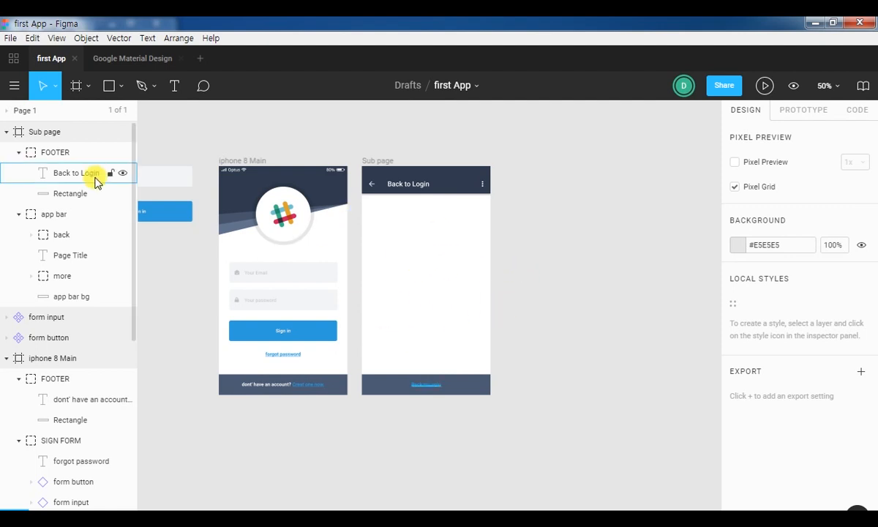
pyautogui.click(7, 132)
pyautogui.click(9, 194)
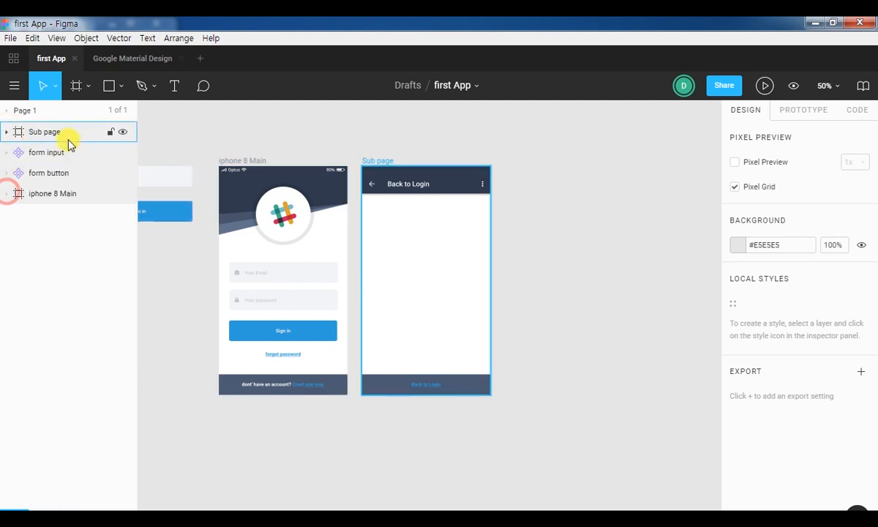
# - Locate the Sub page's app bar group among the layers, collapse its contents and clear the selection
pyautogui.click(64, 131)
pyautogui.click(448, 276)
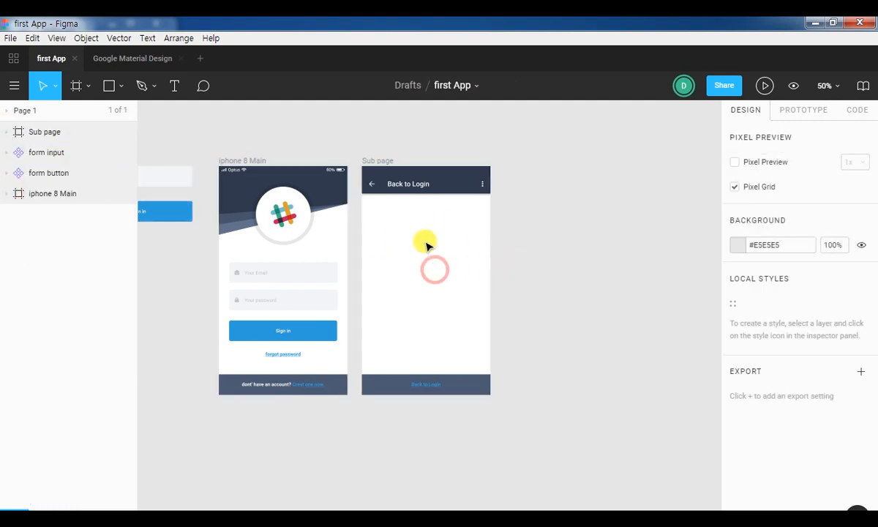
pyautogui.click(412, 171)
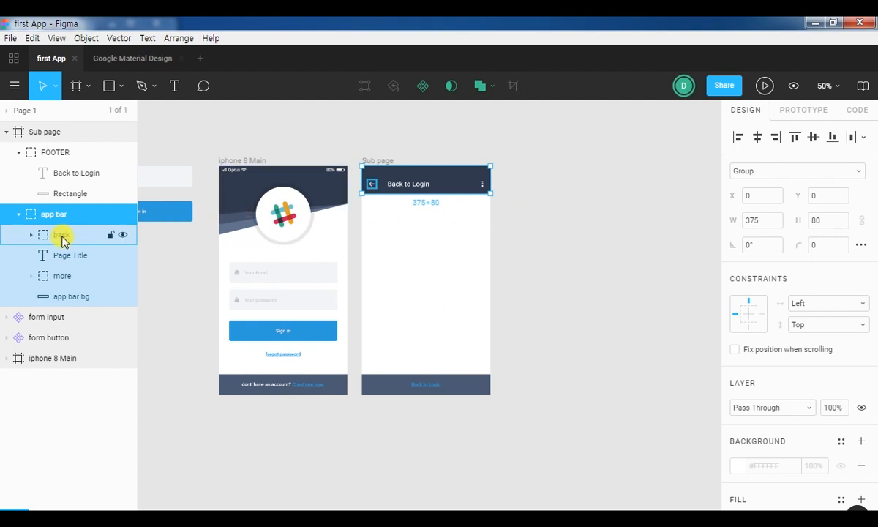
pyautogui.click(19, 216)
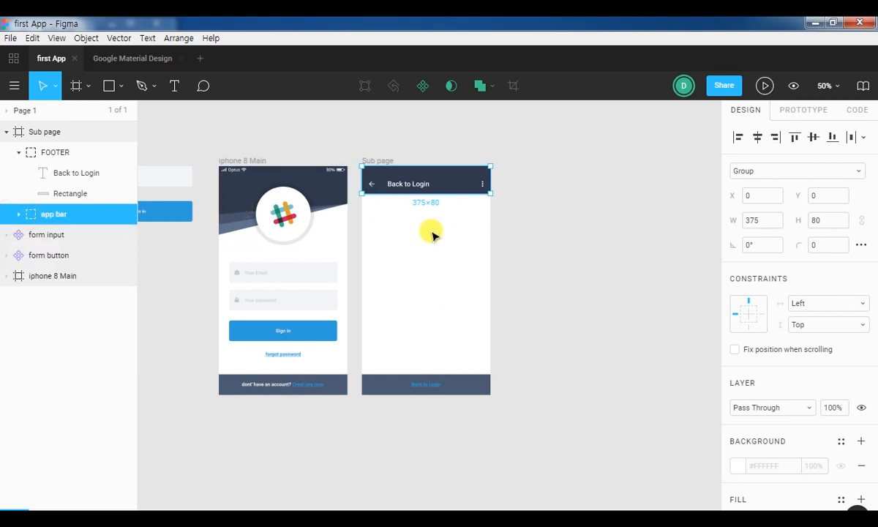
pyautogui.click(406, 220)
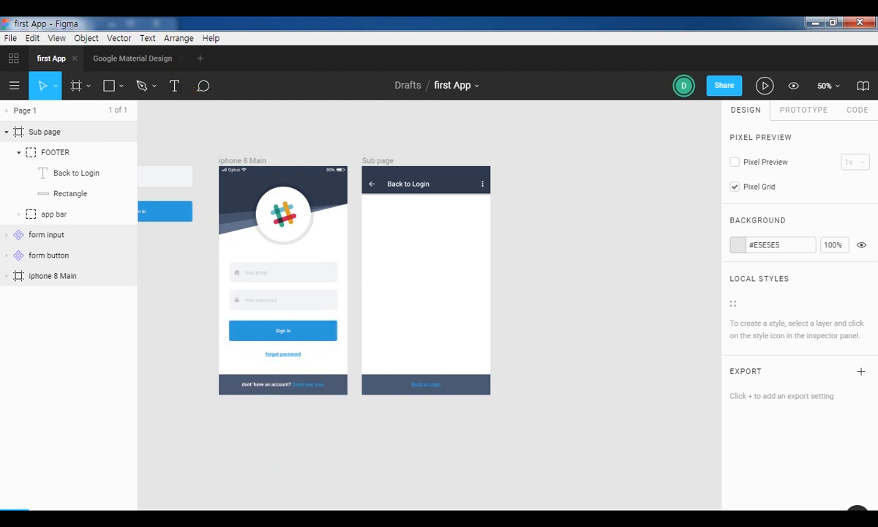
# - Switch to Notepad, place its window beside the design and write the note "list"
pyautogui.hotkey('alt', 'Tab')
pyautogui.moveTo(98, 148); pyautogui.dragTo(1, 32)
pyautogui.write('list')
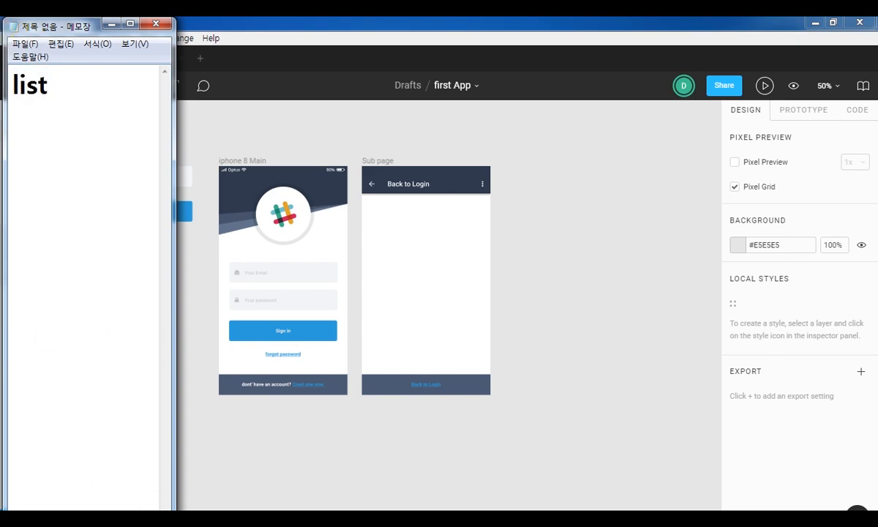
# - Switch to the browser, search Font Awesome for "list" and copy the glyph of the solid list-ul icon
pyautogui.click(369, 518)
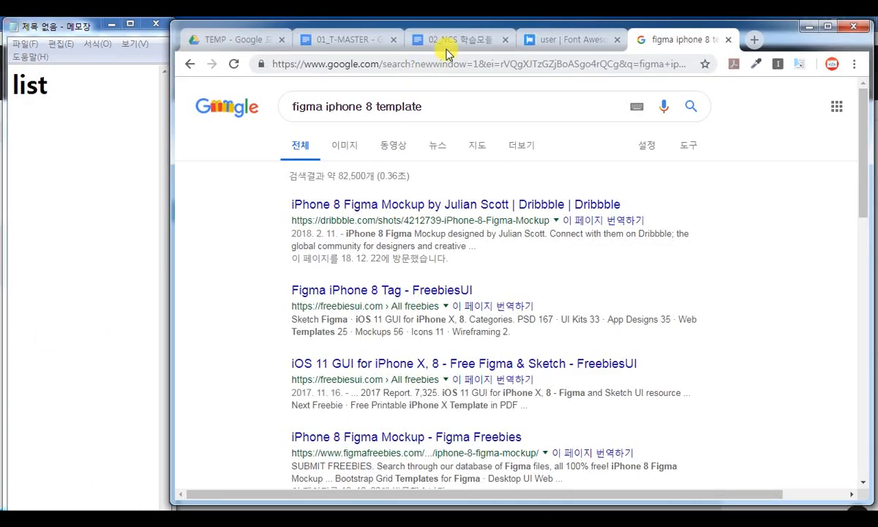
pyautogui.click(593, 41)
pyautogui.click(306, 108)
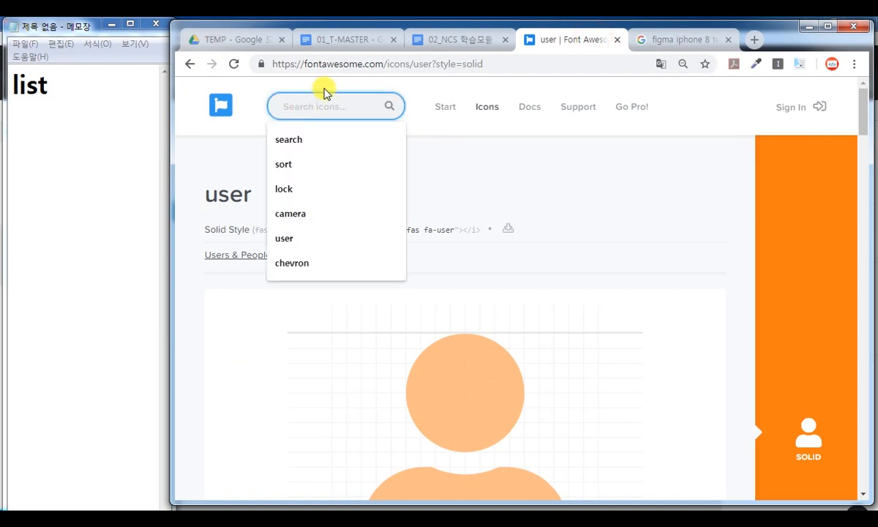
pyautogui.write('list')
pyautogui.press('Return')
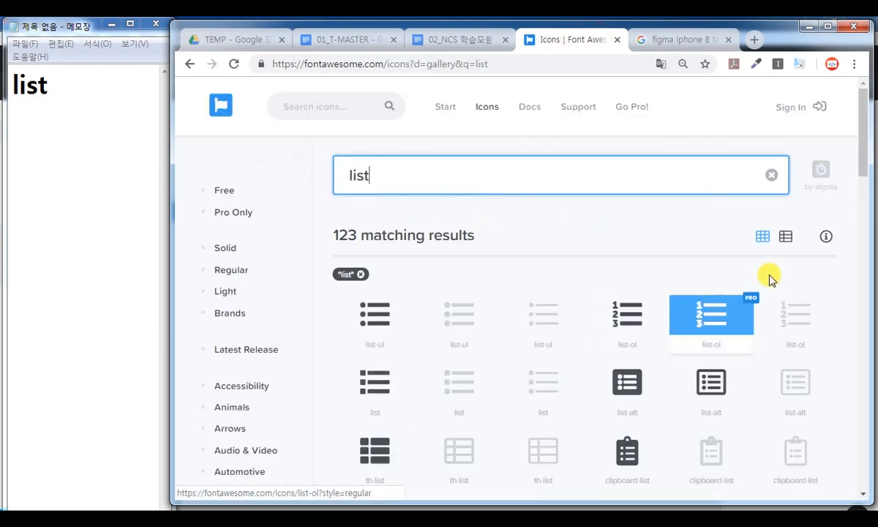
pyautogui.click(380, 319)
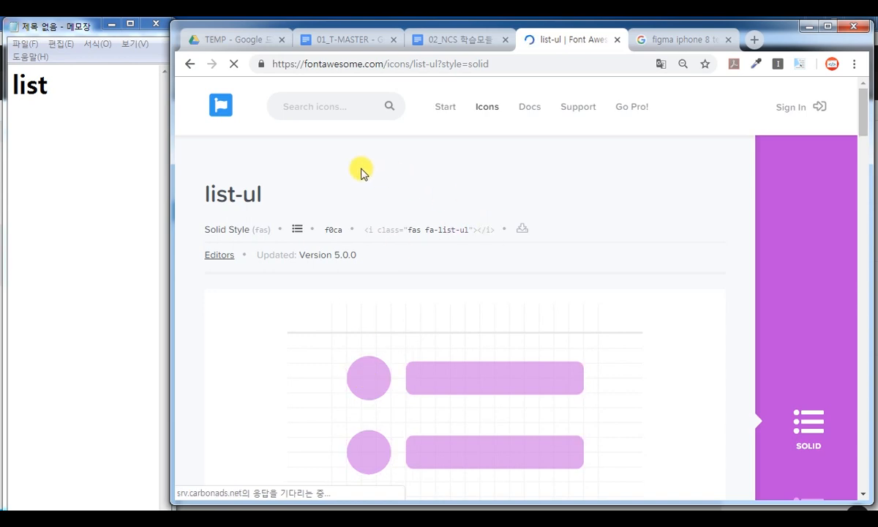
pyautogui.click(296, 228)
pyautogui.click(809, 27)
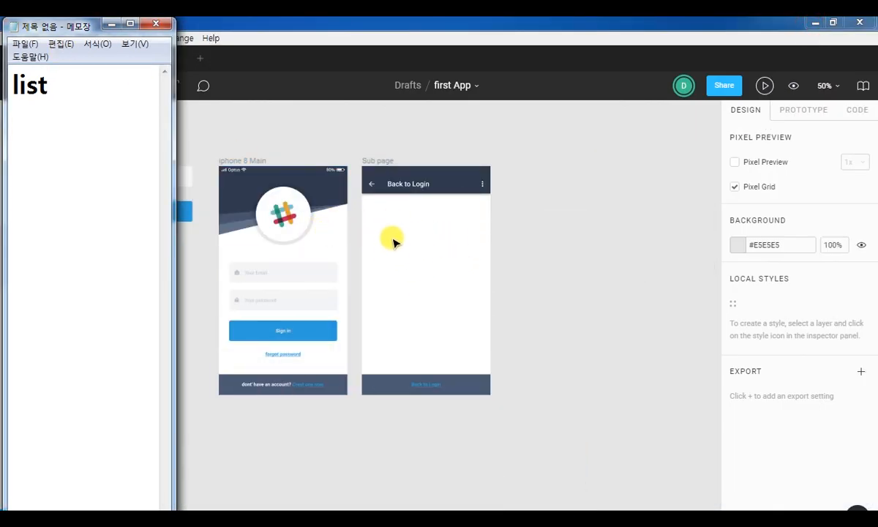
# - Return to Figma and paste the copied list-ul glyph as a new text layer in the blank area of the Sub page frame
pyautogui.click(406, 28)
pyautogui.click(174, 86)
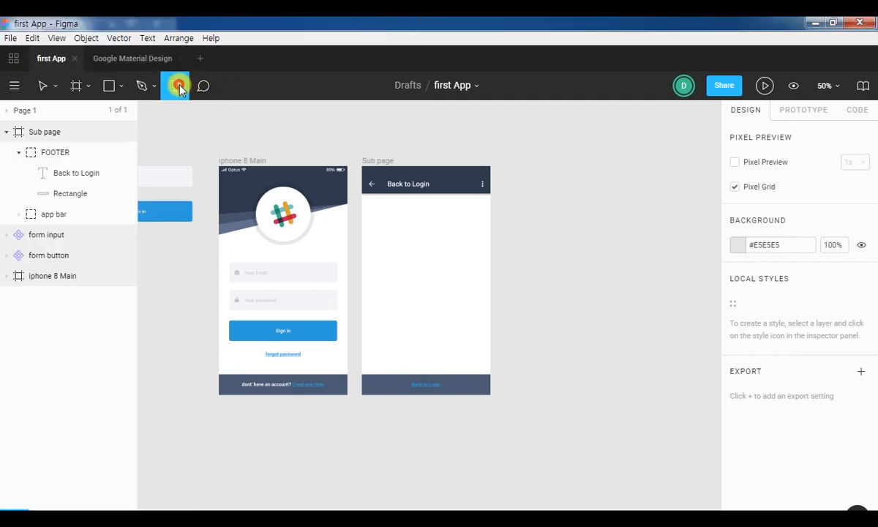
pyautogui.click(403, 255)
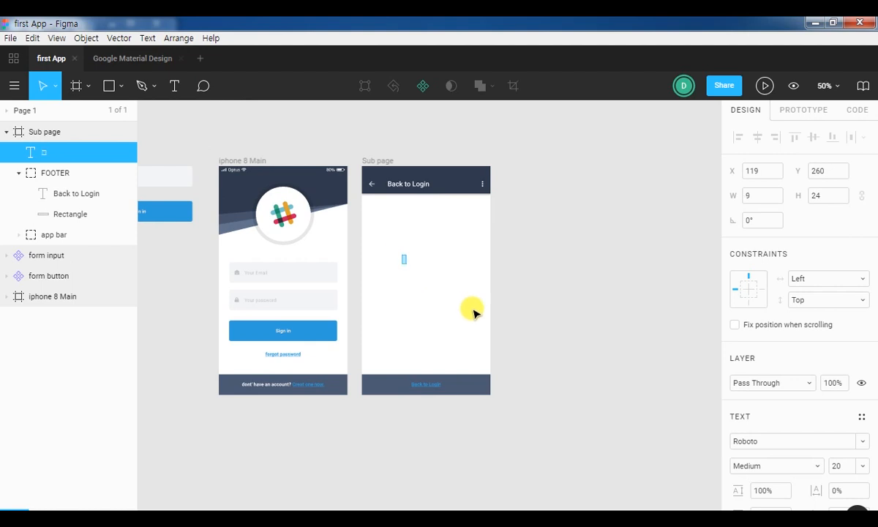
# - Set the pasted glyph's font to Font Awesome 5 Free in the Solid style
pyautogui.click(778, 447)
pyautogui.write('Fon')
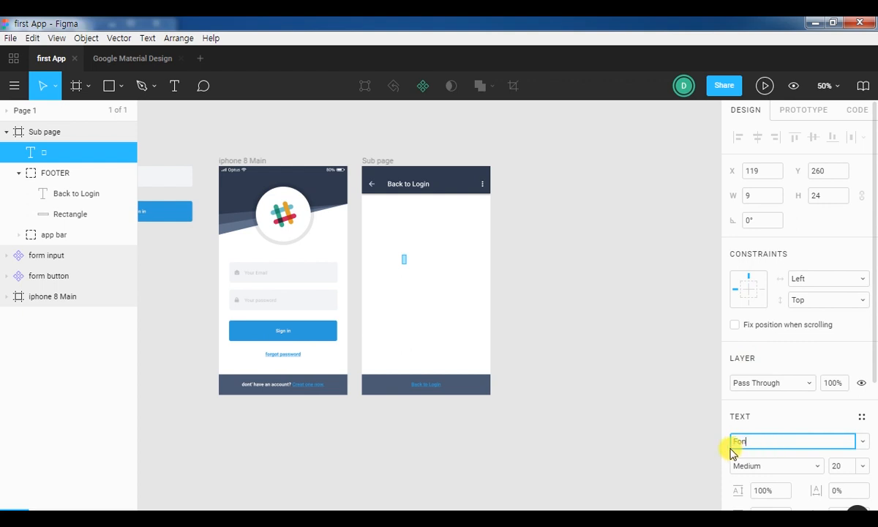
pyautogui.write('t Awesome 5 Free')
pyautogui.press('Down')
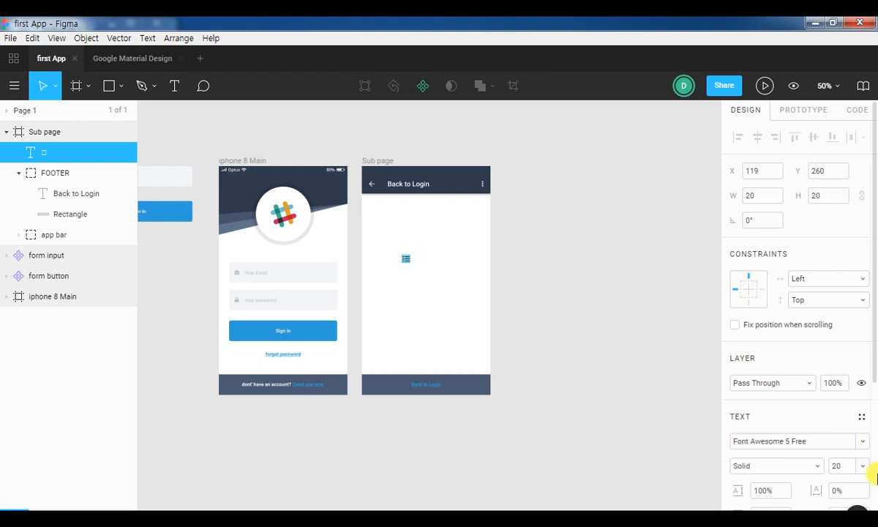
# - Set the list icon's font size to 36 and centre it horizontally in the Sub page frame
pyautogui.click(860, 466)
pyautogui.click(838, 471)
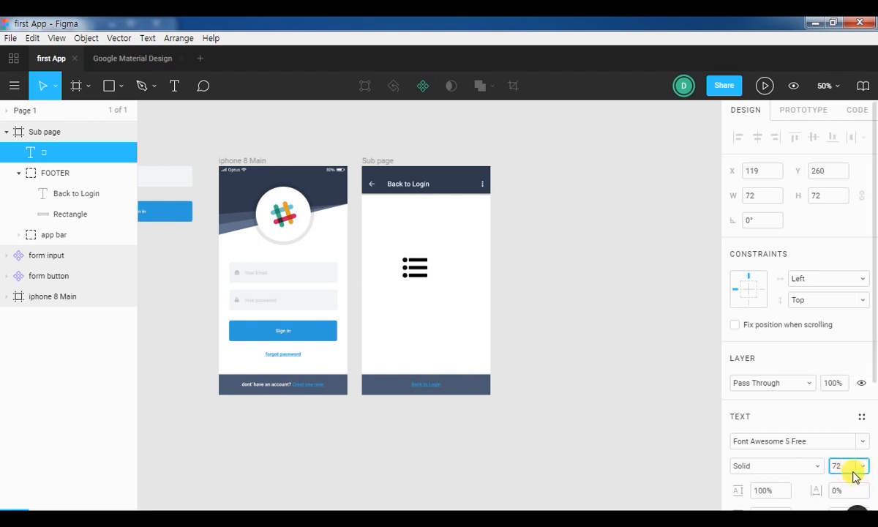
pyautogui.click(863, 466)
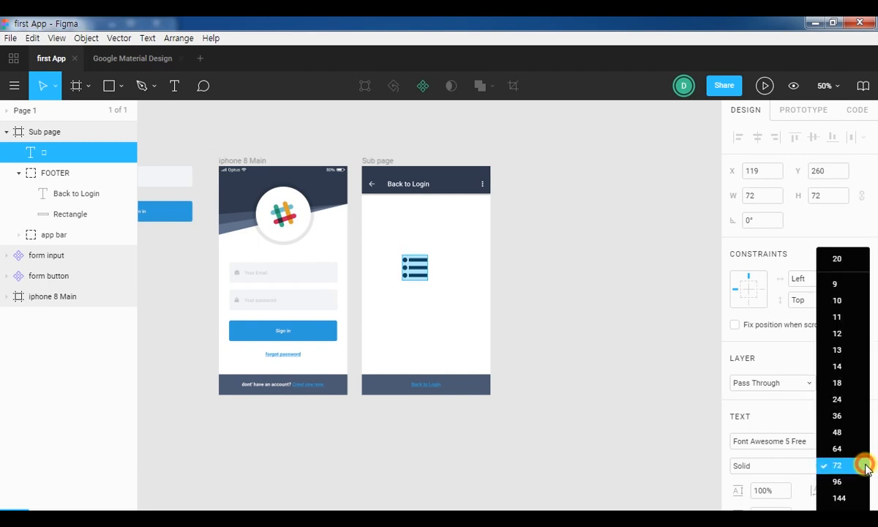
pyautogui.click(846, 415)
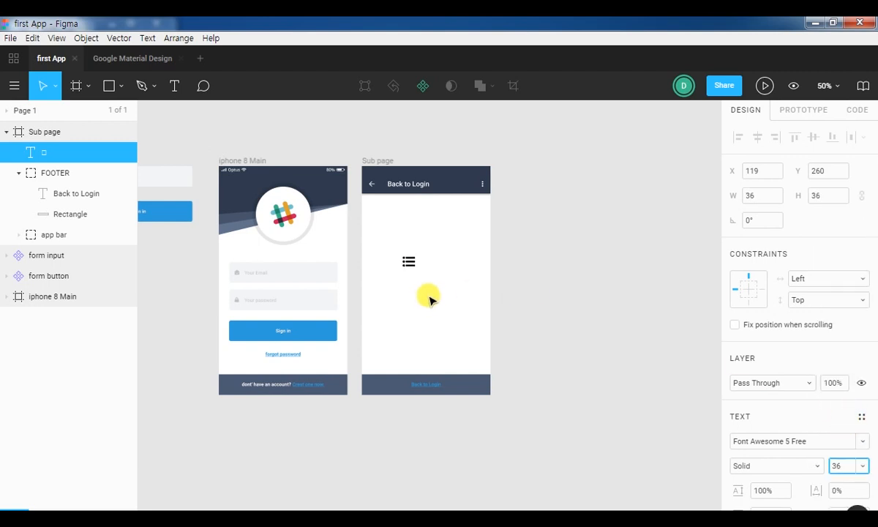
pyautogui.click(572, 246)
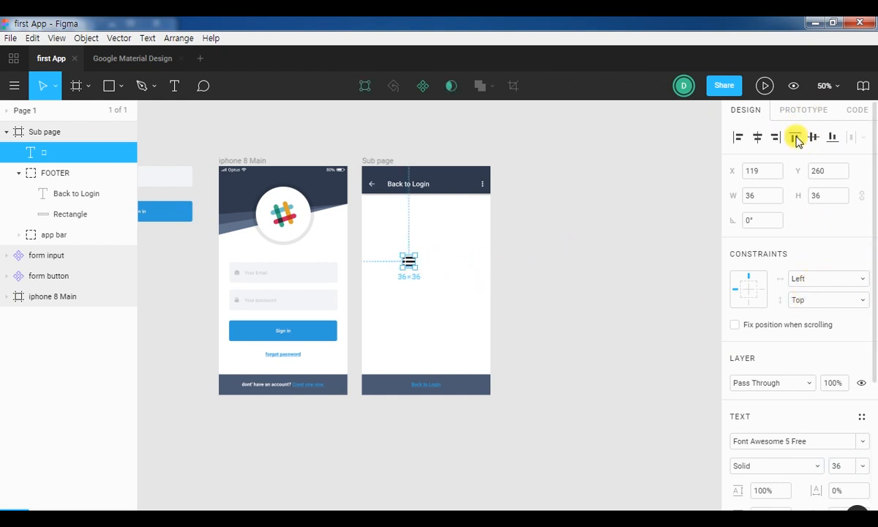
pyautogui.click(757, 136)
pyautogui.press('Escape')
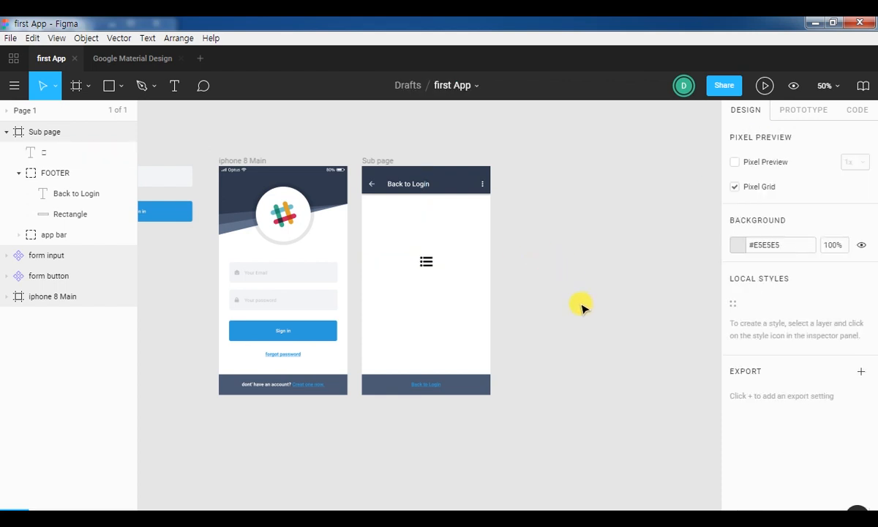
# - Switch to Notepad, replace the existing text with "There is no entries yet." and select it all for copying
pyautogui.click(307, 518)
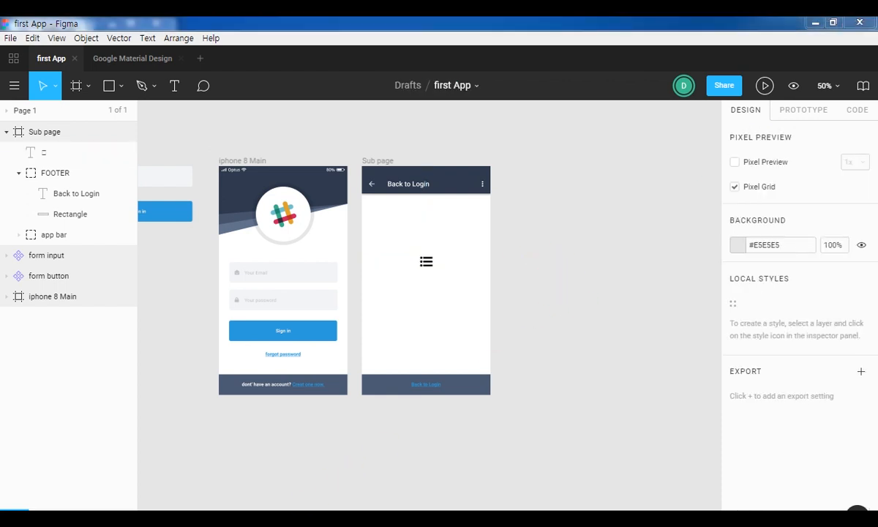
pyautogui.click(98, 198)
pyautogui.moveTo(92, 81); pyautogui.dragTo(10, 83)
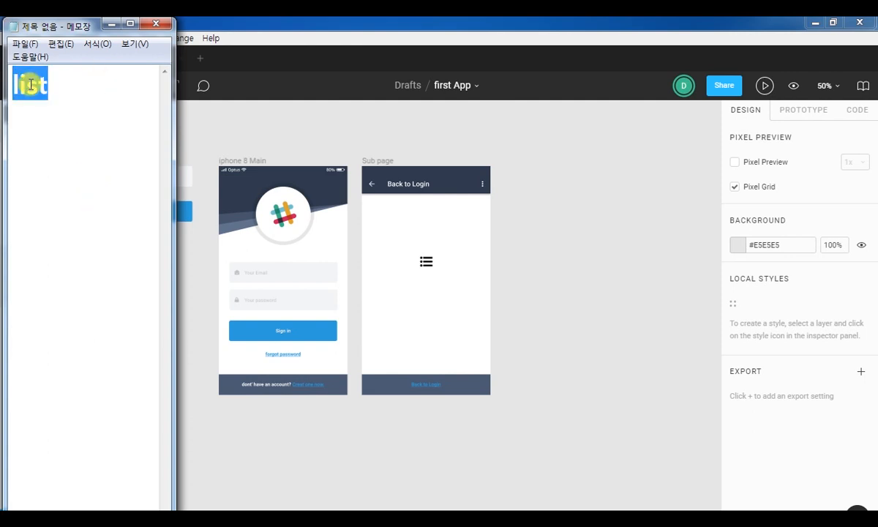
pyautogui.hotkey('ctrl', 'x')
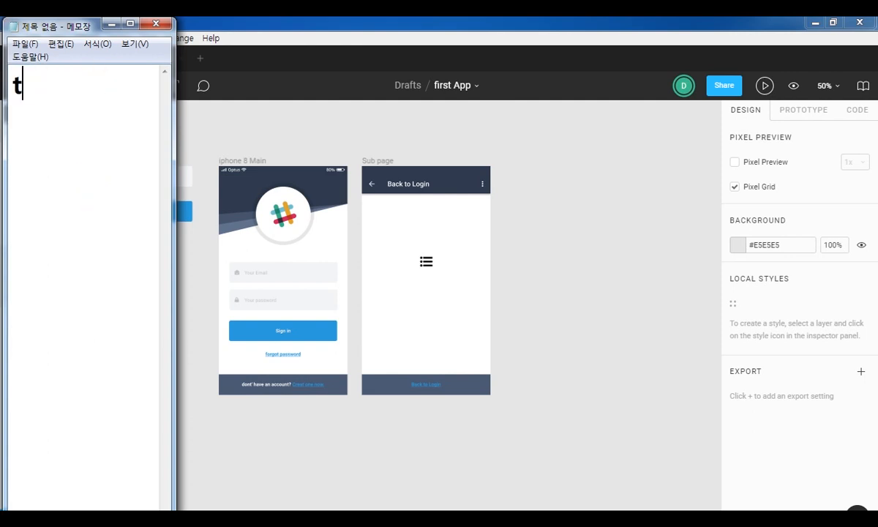
pyautogui.press('BackSpace')
pyautogui.press('BackSpace')
pyautogui.press('BackSpace')
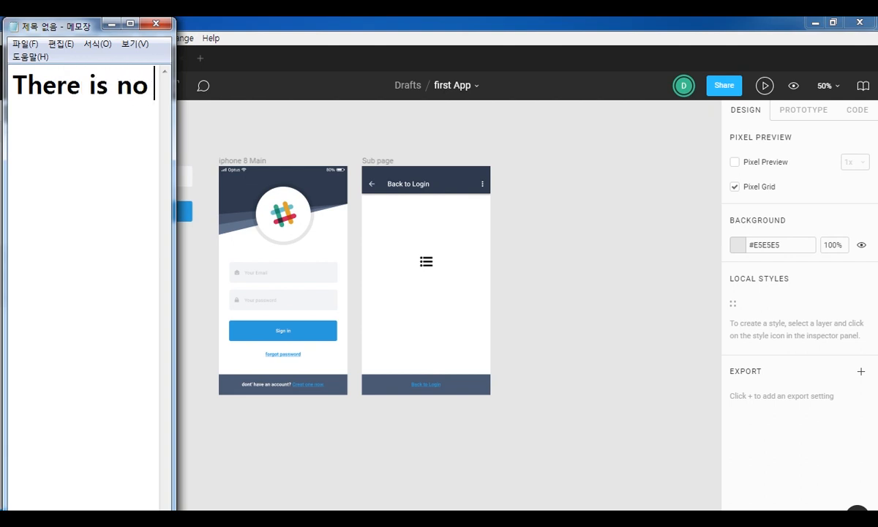
pyautogui.write('There is no ent')
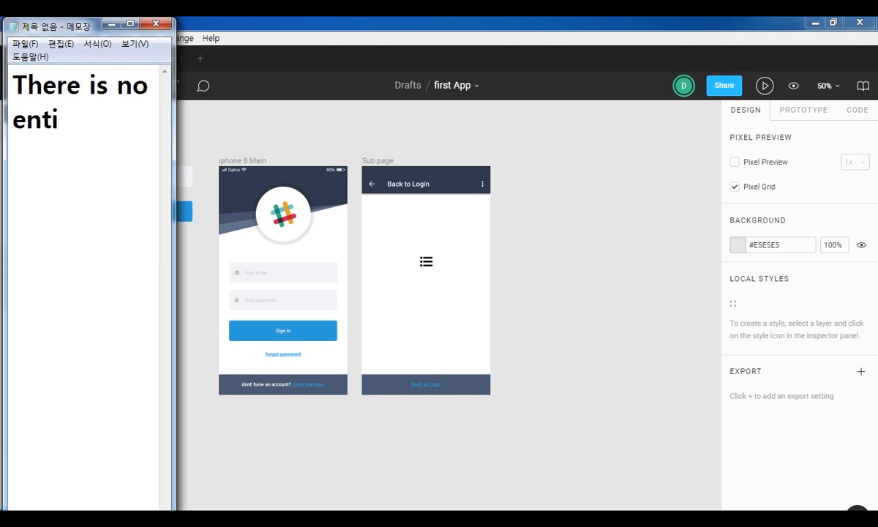
pyautogui.write('ries yet.')
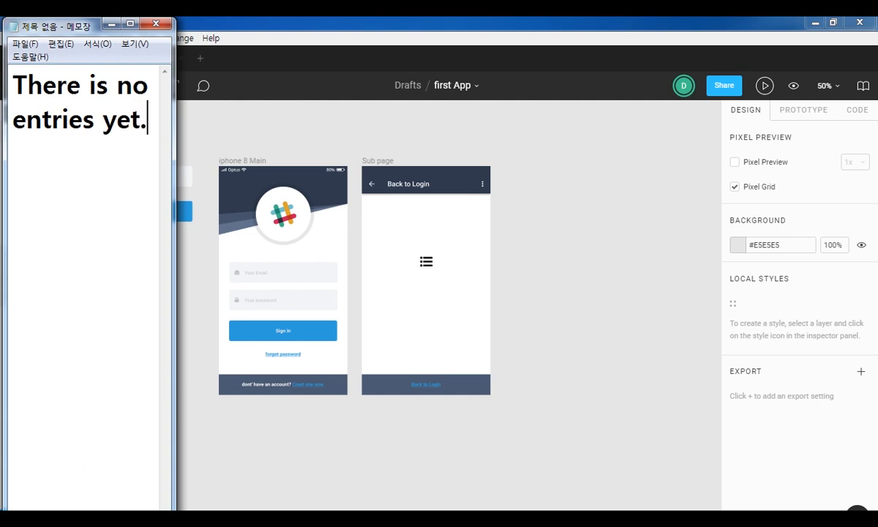
pyautogui.hotkey('ctrl', 'a')
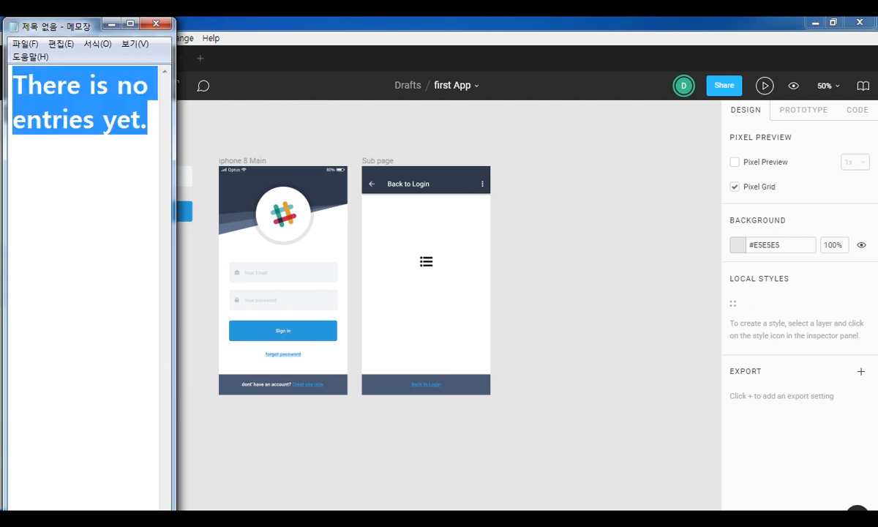
# - Switch back to Figma and paste the copied sentence as a new text layer below the list icon on the Sub page
pyautogui.click(374, 123)
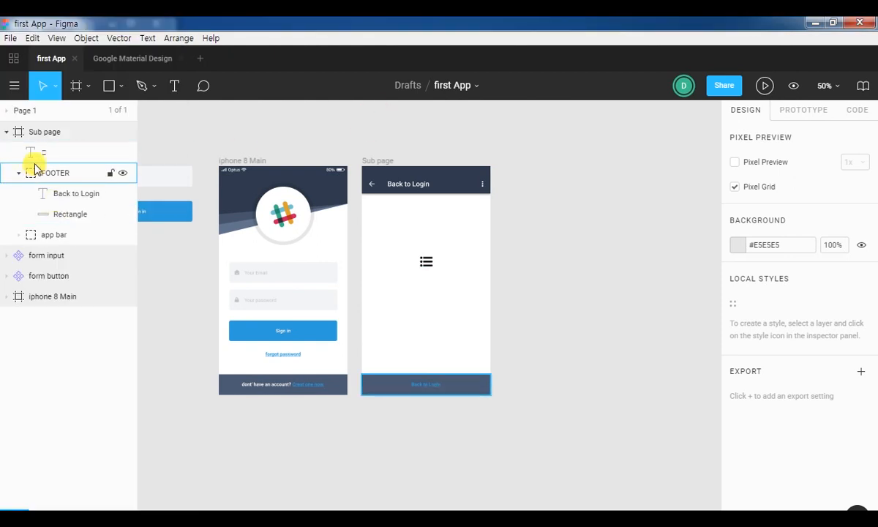
pyautogui.click(174, 86)
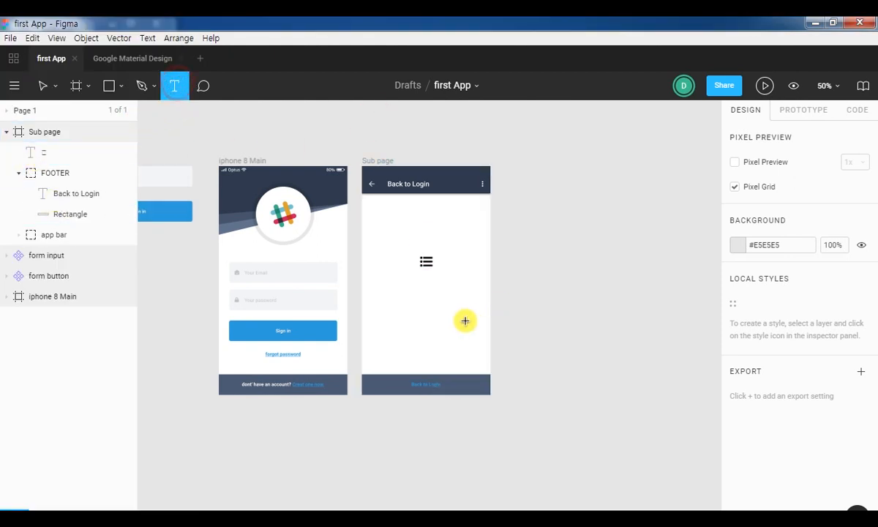
pyautogui.click(392, 291)
pyautogui.hotkey('ctrl', 'v')
# - Format the "There is no entries yet." text in Roboto Regular at size 14
pyautogui.click(809, 444)
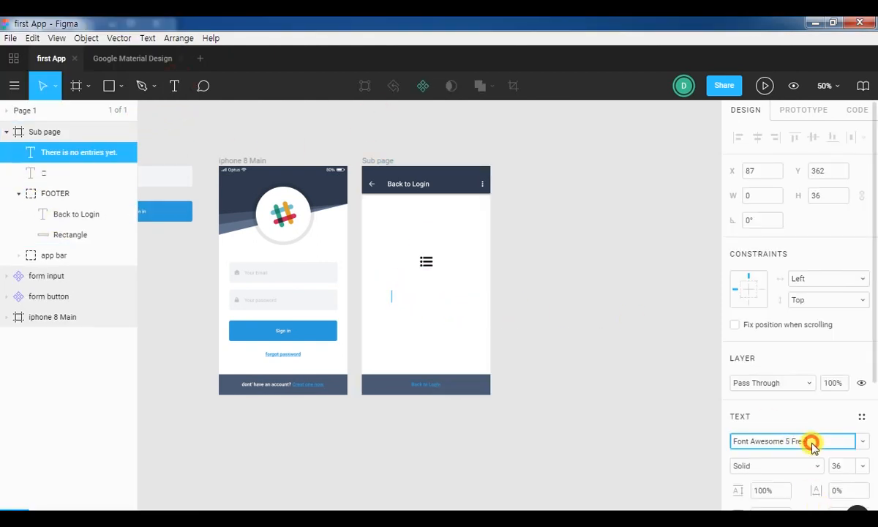
pyautogui.write('Roboto')
pyautogui.press('Return')
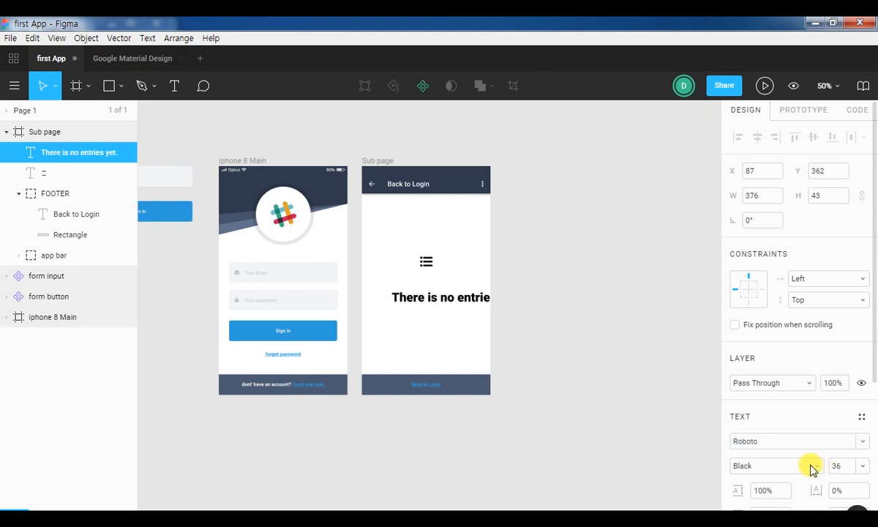
pyautogui.click(840, 466)
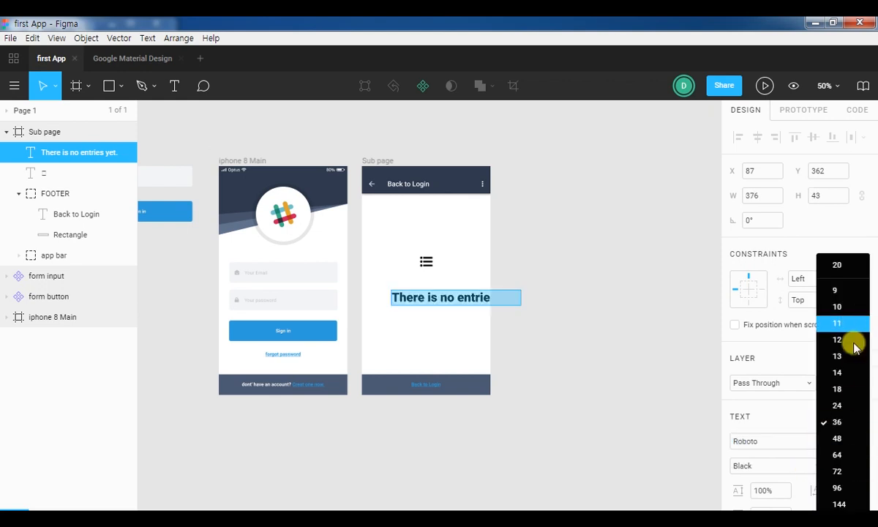
pyautogui.click(851, 374)
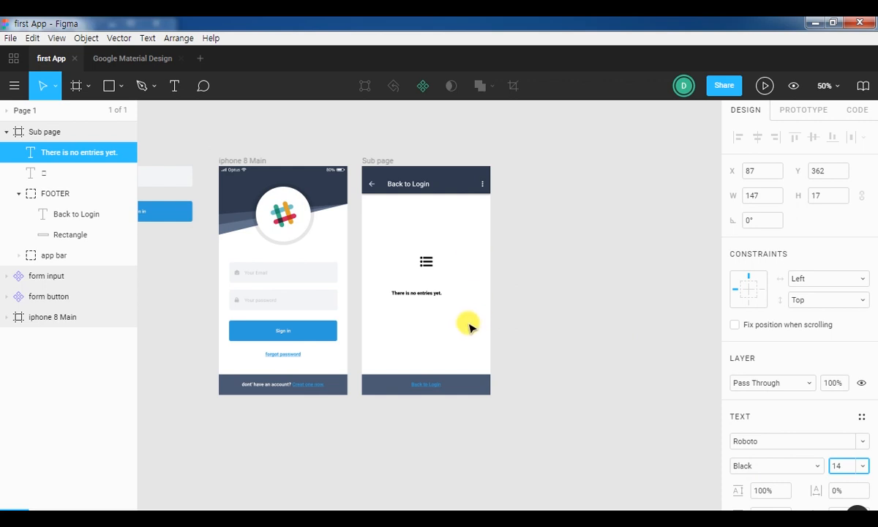
pyautogui.click(797, 470)
pyautogui.click(764, 361)
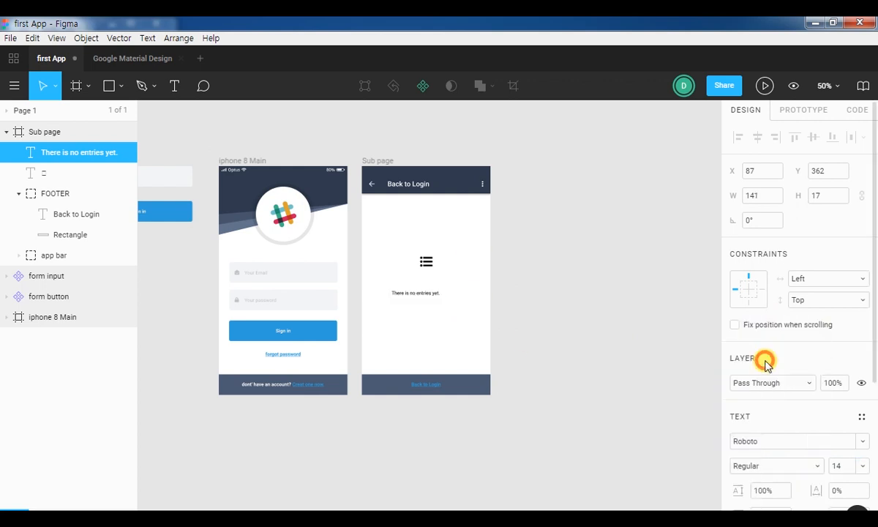
# - Centre the "There is no entries yet." text horizontally in the frame and move it up beneath the list icon to Y 316
pyautogui.click(429, 292)
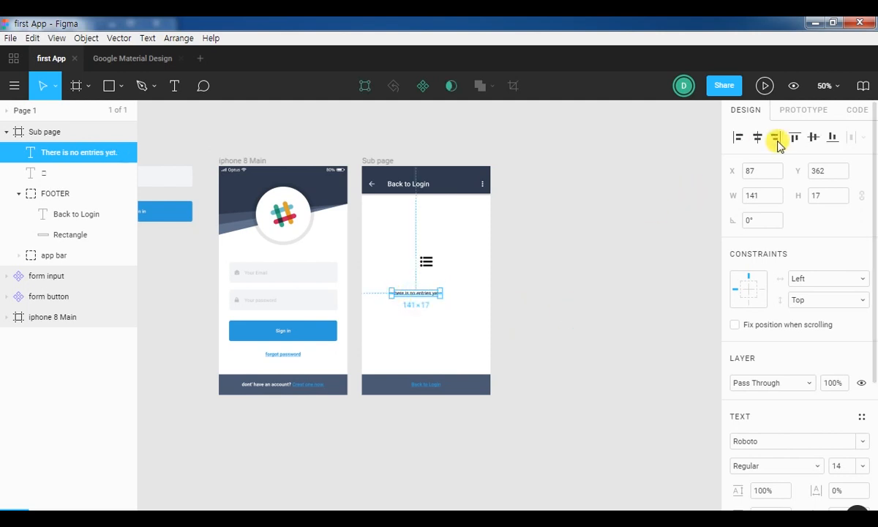
pyautogui.click(760, 138)
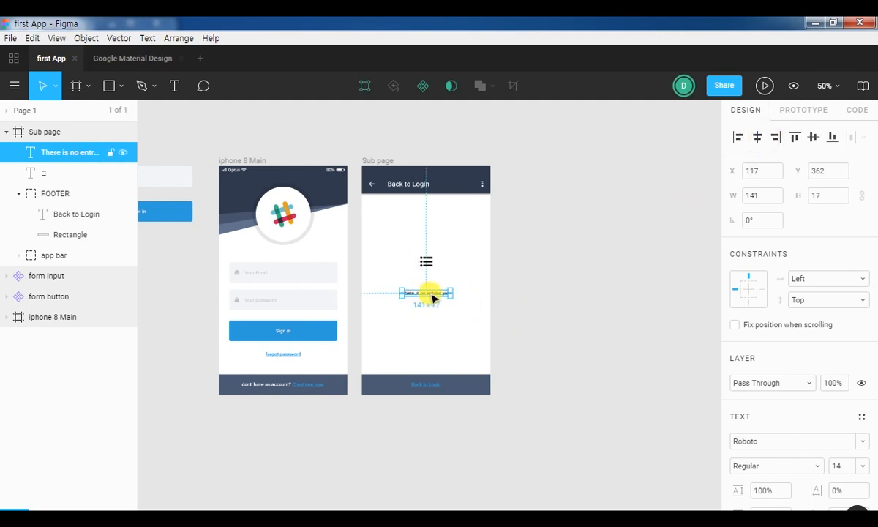
pyautogui.moveTo(432, 297); pyautogui.dragTo(439, 283)
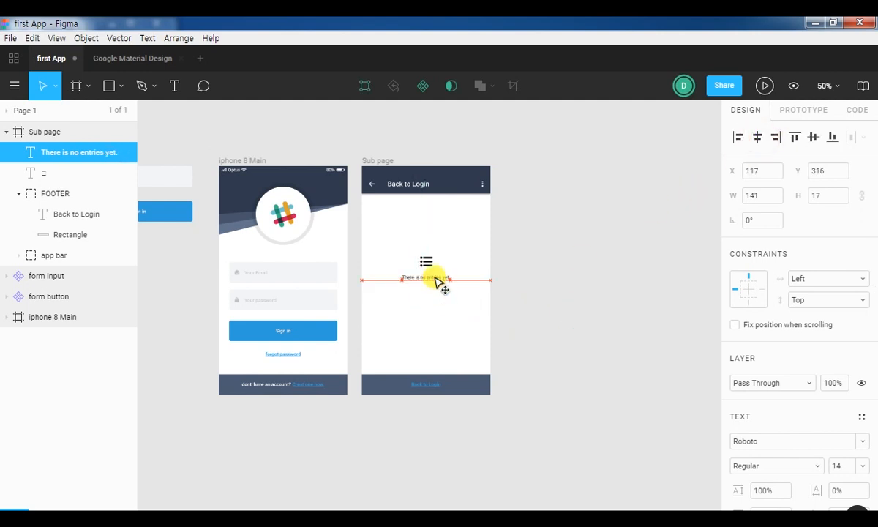
pyautogui.click(628, 278)
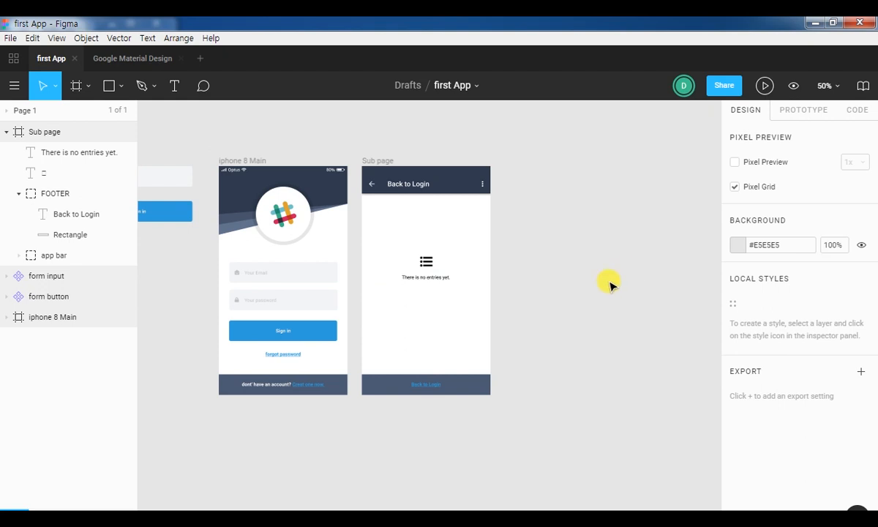
# - Group the list icon and the "There is no entries yet." text together
pyautogui.click(423, 261)
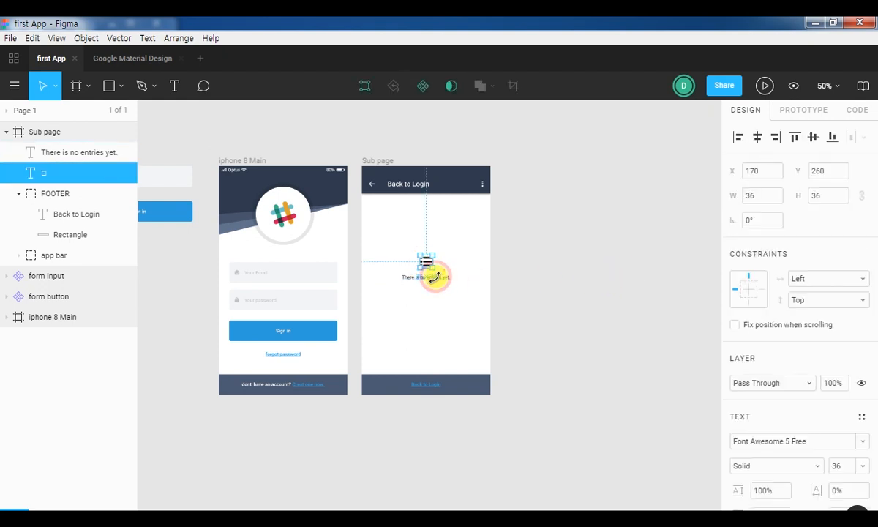
pyautogui.keyDown('shift'); pyautogui.click(445, 279); pyautogui.keyUp('shift')
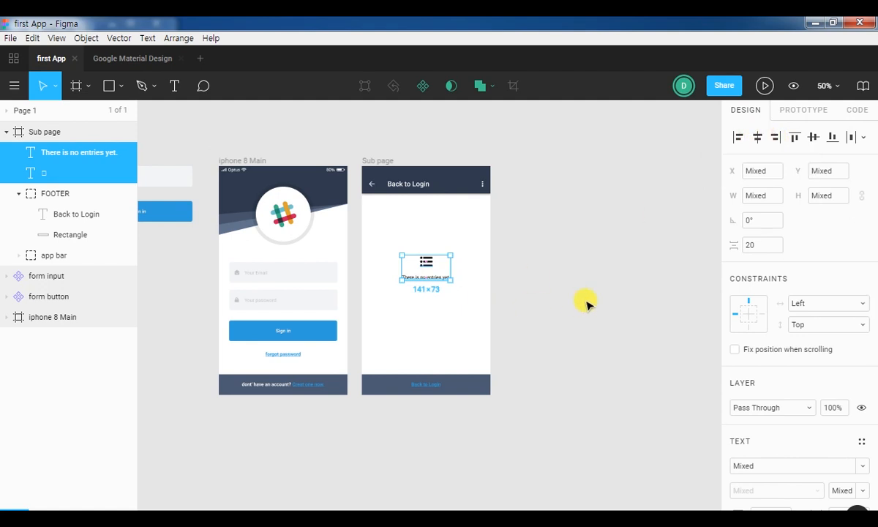
pyautogui.hotkey('ctrl', 'g')
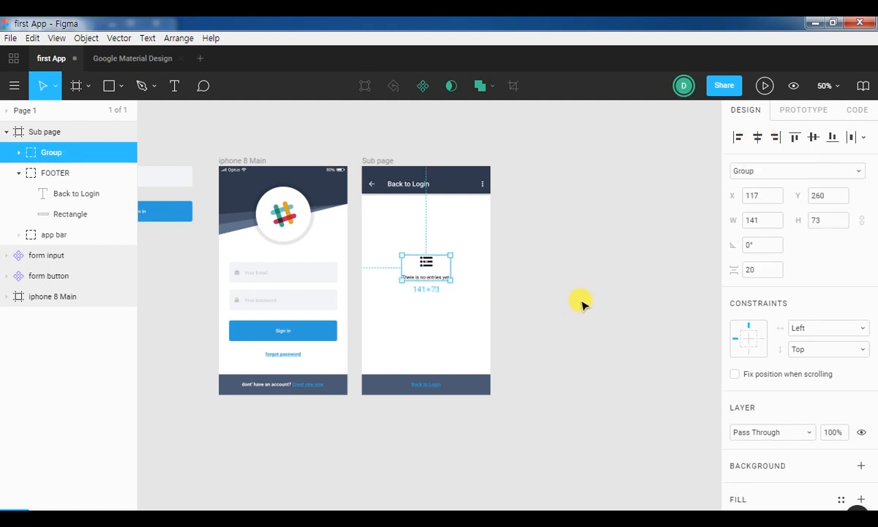
pyautogui.click(583, 303)
pyautogui.click(430, 263)
pyautogui.moveTo(431, 264)
pyautogui.mouseDown()
pyautogui.moveTo(422, 260)
pyautogui.moveTo(428, 263)
pyautogui.mouseUp()
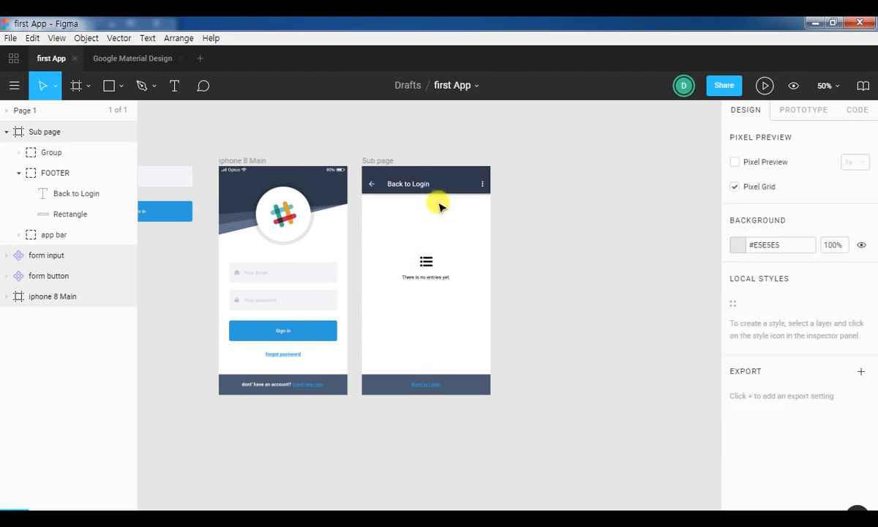
pyautogui.click(422, 265)
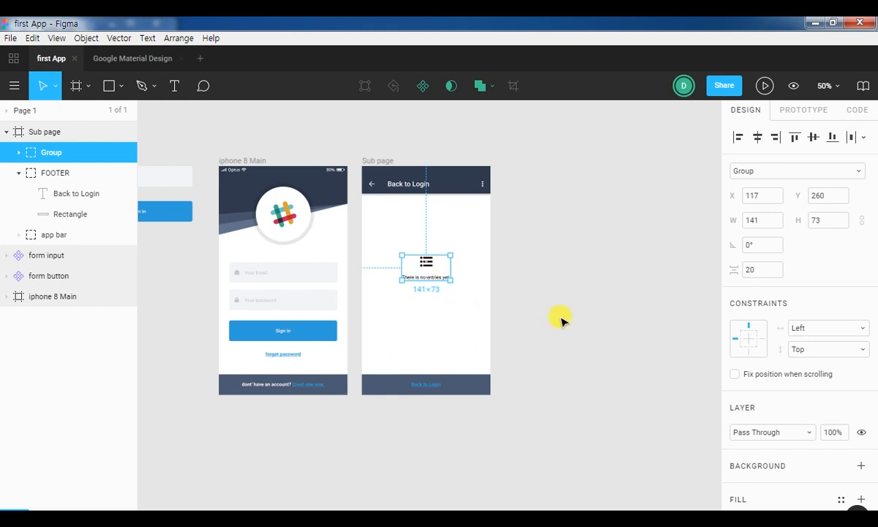
pyautogui.click(585, 311)
# - Set the layer opacity of the list icon inside the group to 20%
pyautogui.click(428, 260)
pyautogui.doubleClick(428, 260)
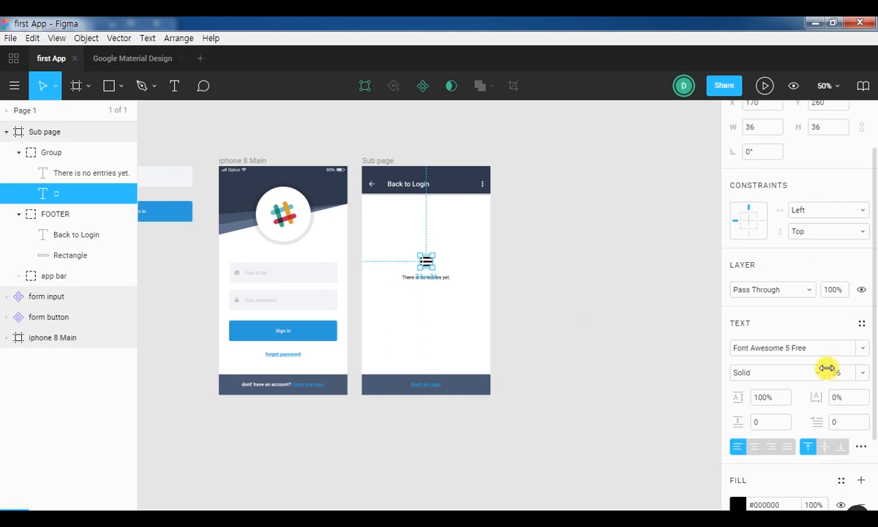
pyautogui.moveTo(711, 245); pyautogui.dragTo(877, 316)
pyautogui.moveTo(819, 271); pyautogui.dragTo(855, 296)
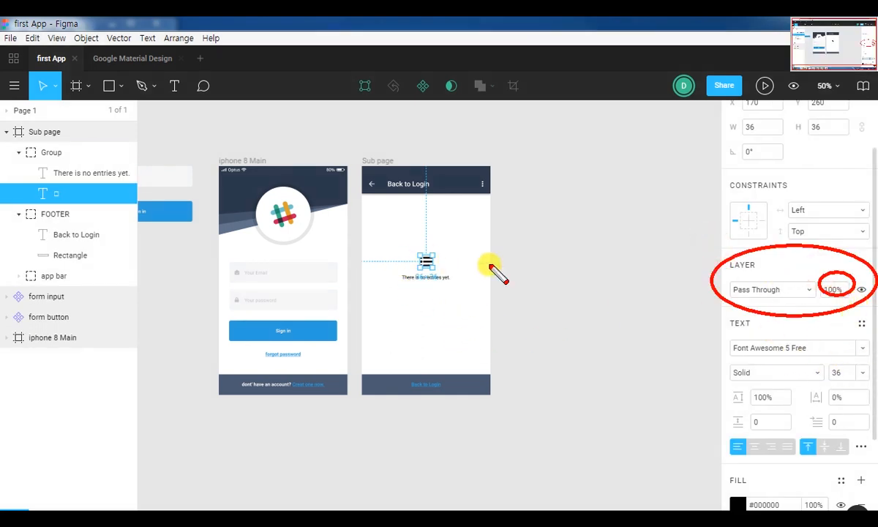
pyautogui.press('Escape')
pyautogui.click(833, 289)
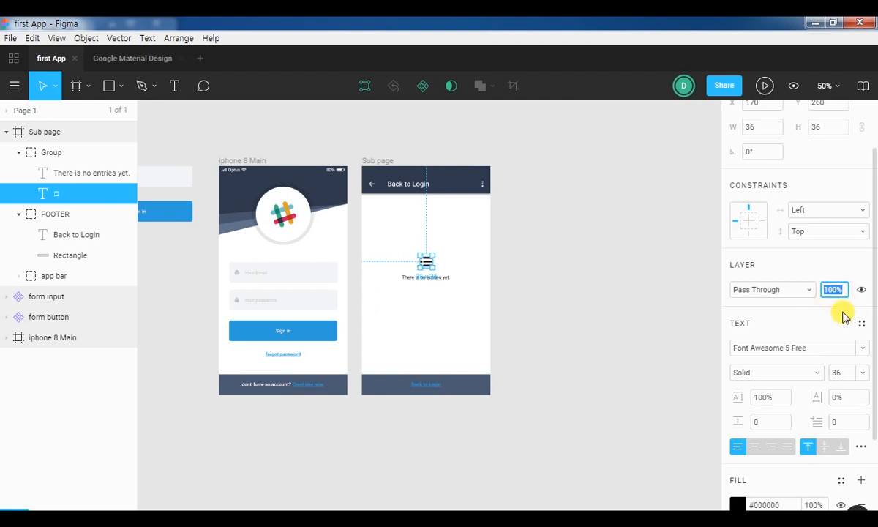
pyautogui.press('Return')
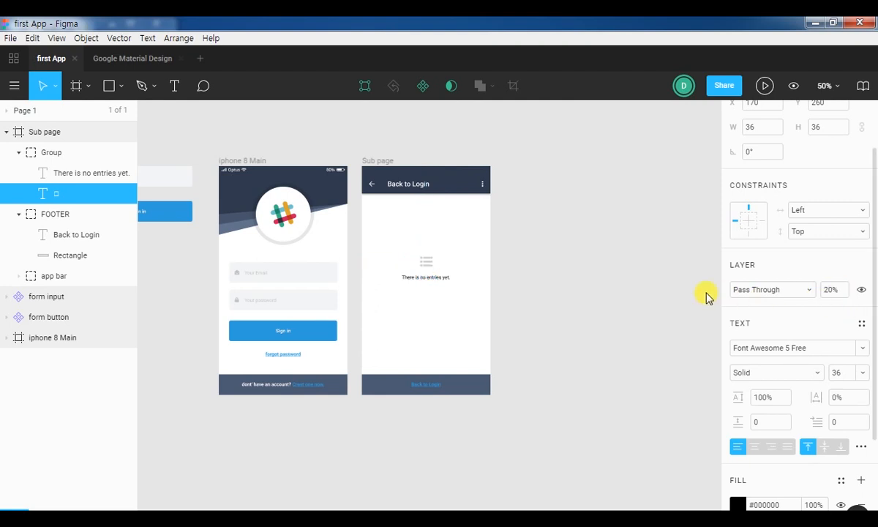
pyautogui.click(658, 283)
pyautogui.scroll(1, 518, 287)
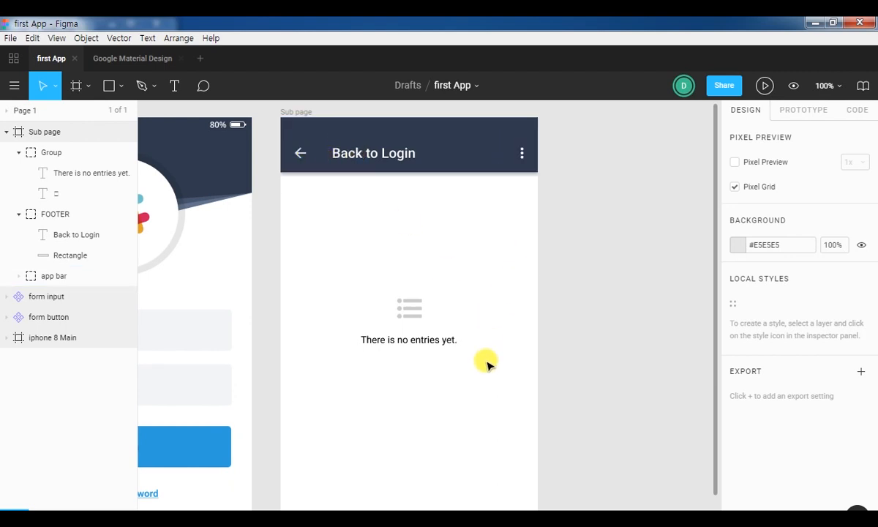
pyautogui.moveTo(481, 430); pyautogui.dragTo(482, 315)
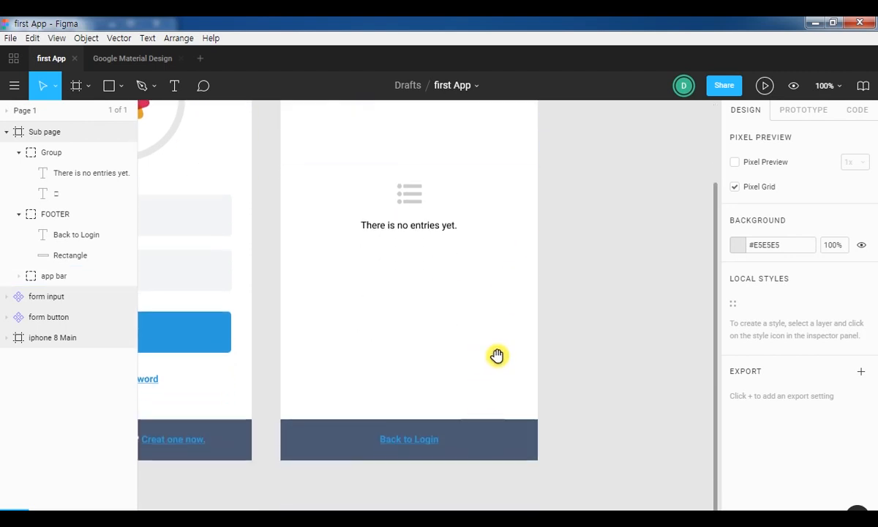
pyautogui.moveTo(469, 175); pyautogui.dragTo(499, 230)
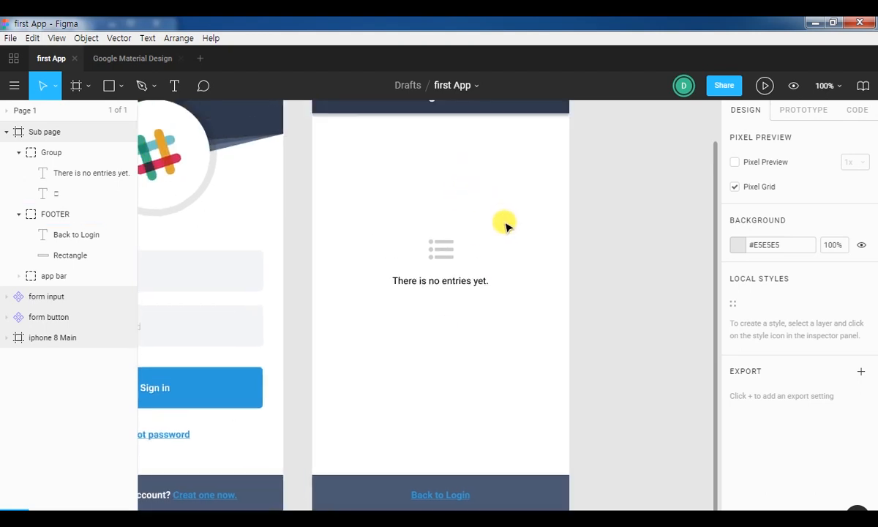
# - Duplicate the iphone 8 Main frame and place the copy on the far side of Sub page at X 3122, Y -512
pyautogui.press('-')
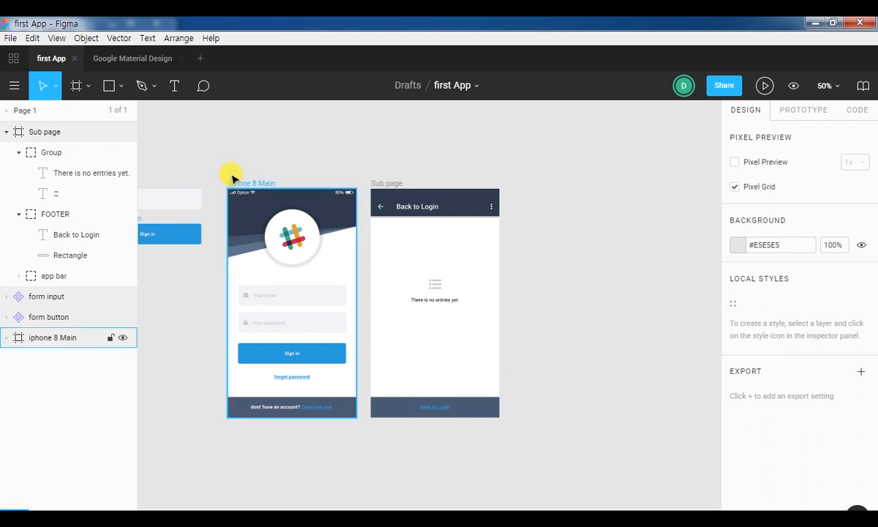
pyautogui.moveTo(206, 151); pyautogui.dragTo(362, 472)
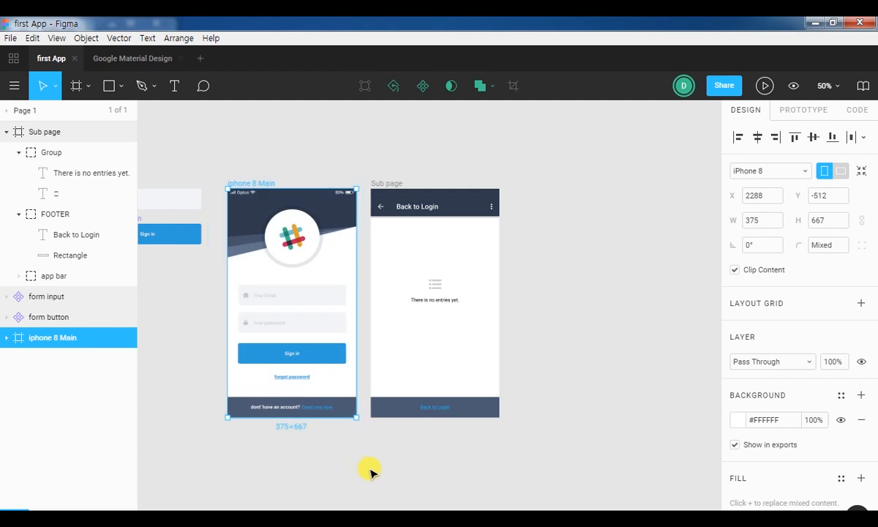
pyautogui.click(298, 156)
pyautogui.moveTo(217, 158); pyautogui.dragTo(346, 428)
pyautogui.click(50, 340)
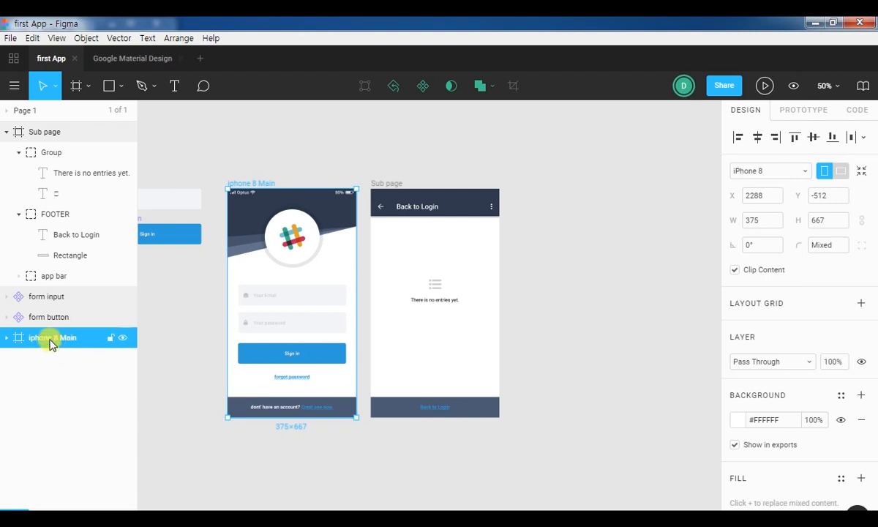
pyautogui.moveTo(343, 239); pyautogui.dragTo(624, 244)
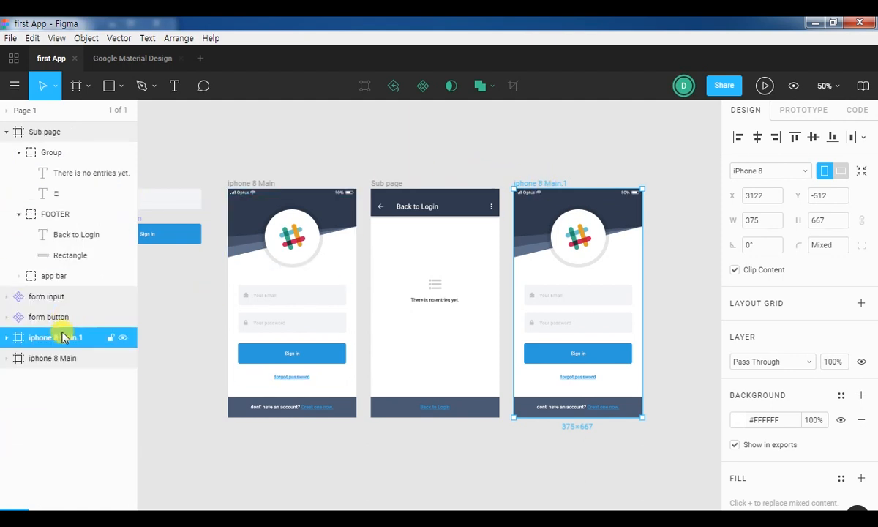
# - Rename the duplicated frame as "Create Account"
pyautogui.doubleClick(59, 337)
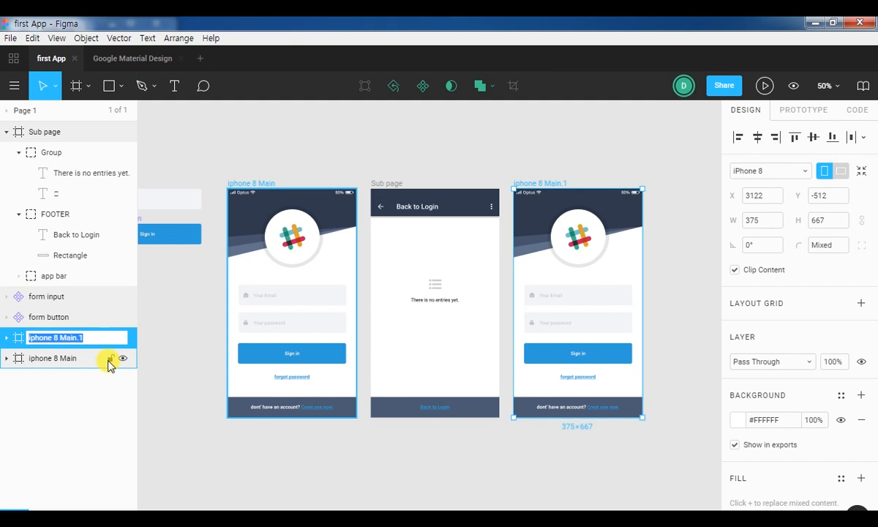
pyautogui.write('Cea')
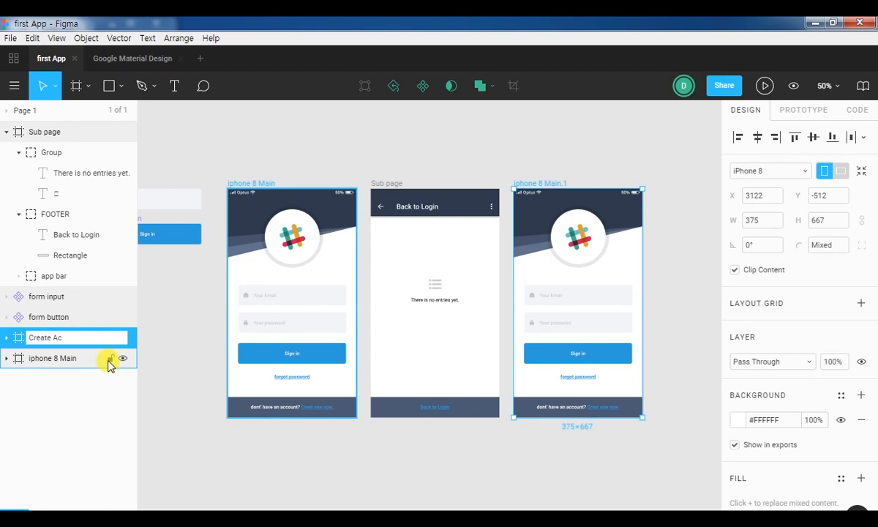
pyautogui.press('Return')
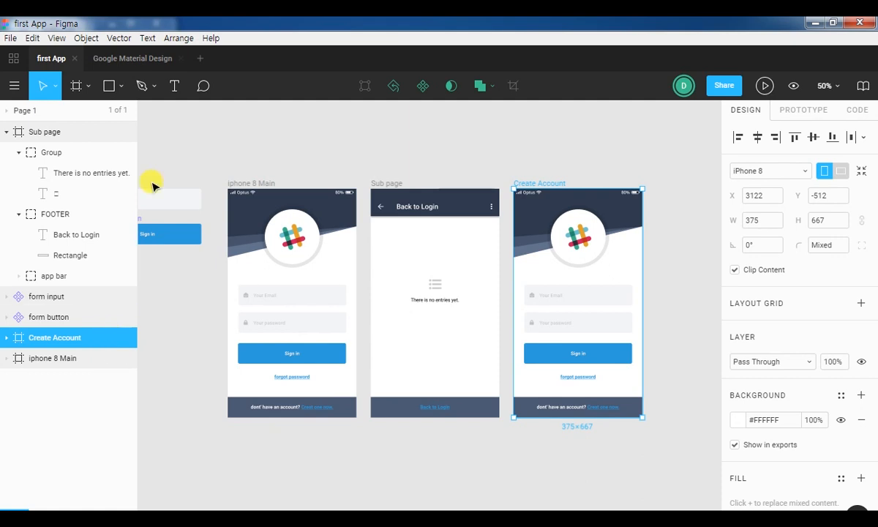
pyautogui.click(657, 118)
pyautogui.click(525, 215)
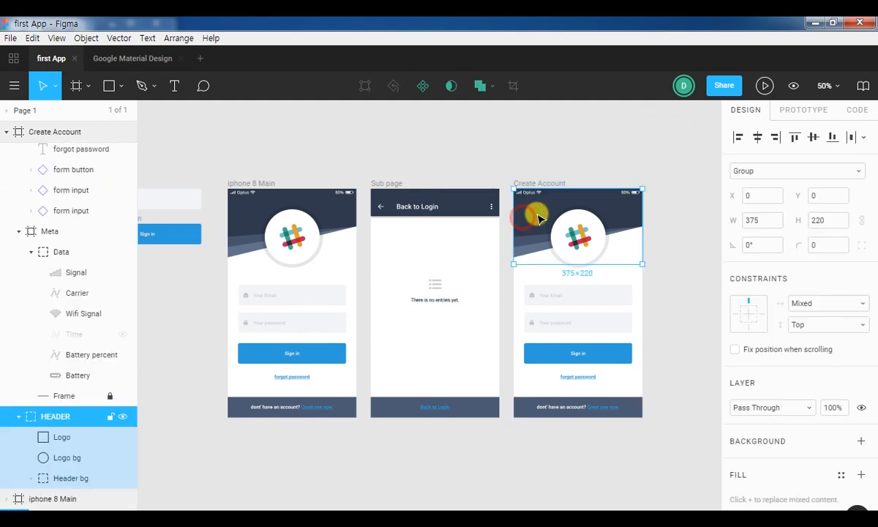
pyautogui.press('Delete')
pyautogui.hotkey('ctrl', 'z')
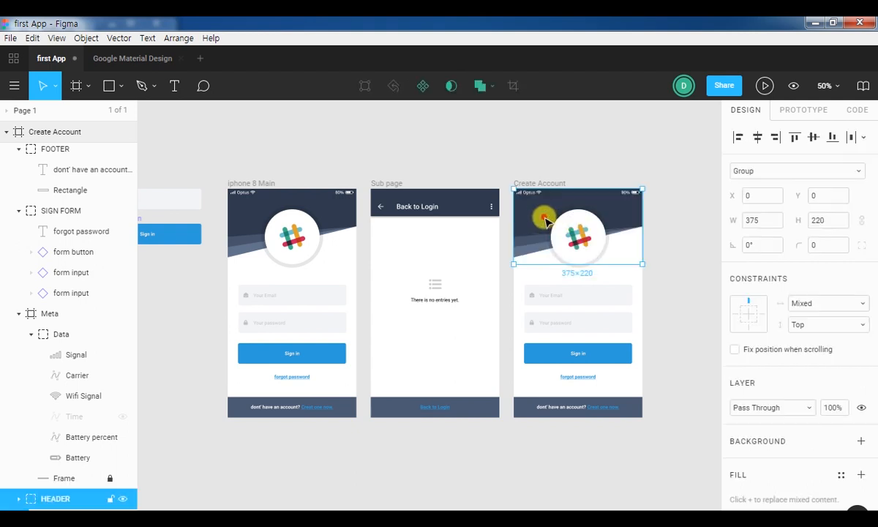
# - Delete the dark Header bg artwork from the HEADER group of the Create Account frame
pyautogui.doubleClick(537, 213)
pyautogui.press('Delete')
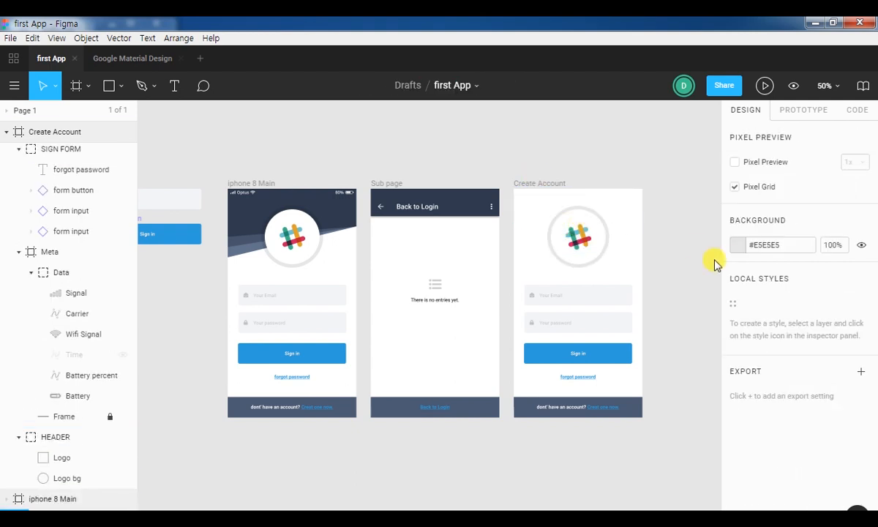
pyautogui.click(599, 222)
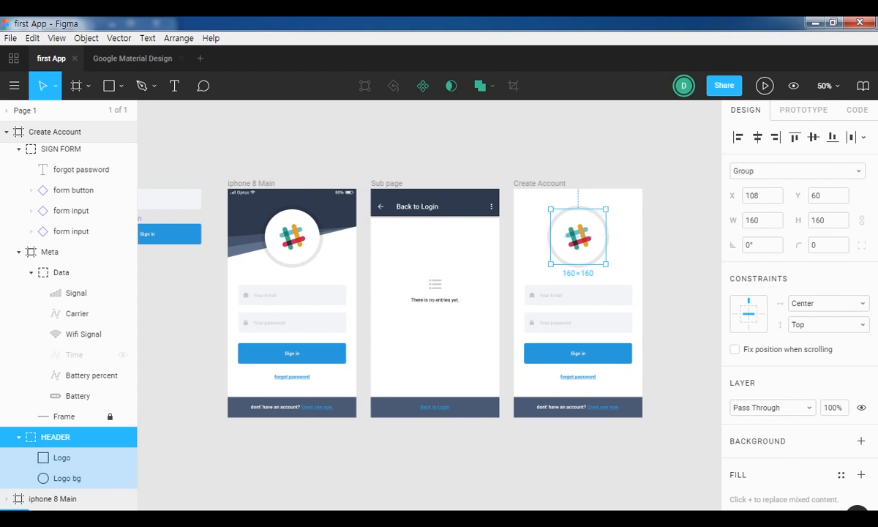
pyautogui.doubleClick(602, 221)
pyautogui.click(655, 211)
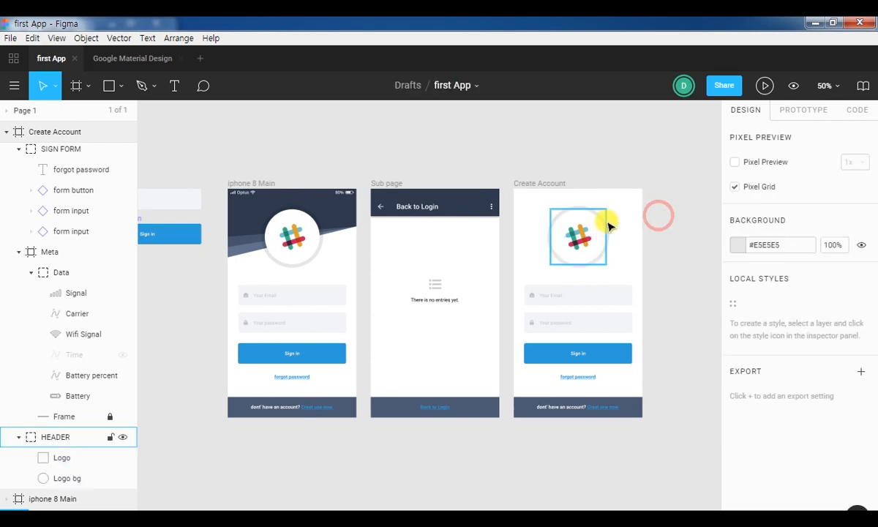
pyautogui.click(602, 222)
pyautogui.press('Delete')
pyautogui.hotkey('ctrl', 'z')
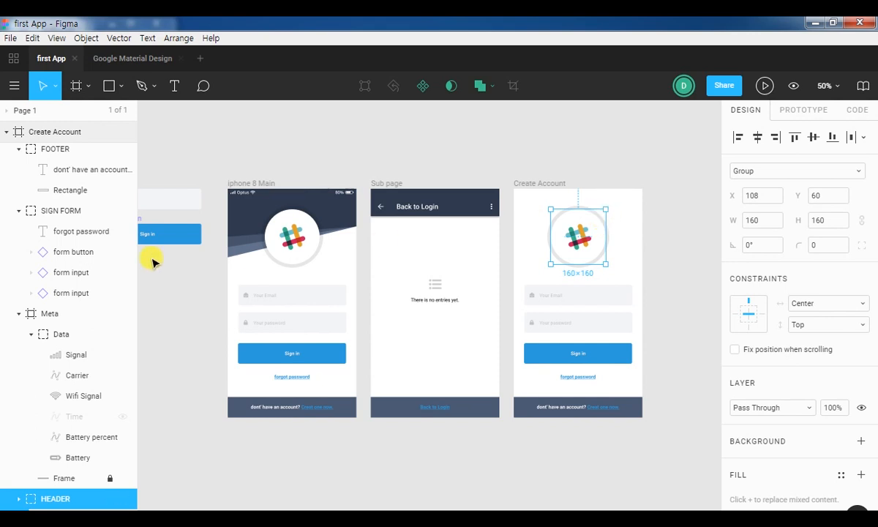
# - Delete the Logo bg circle from the Create Account frame's HEADER group and move the logo up closer to the frame's top edge
pyautogui.scroll(-1, 107, 457)
pyautogui.click(19, 479)
pyautogui.scroll(-2, 44, 469)
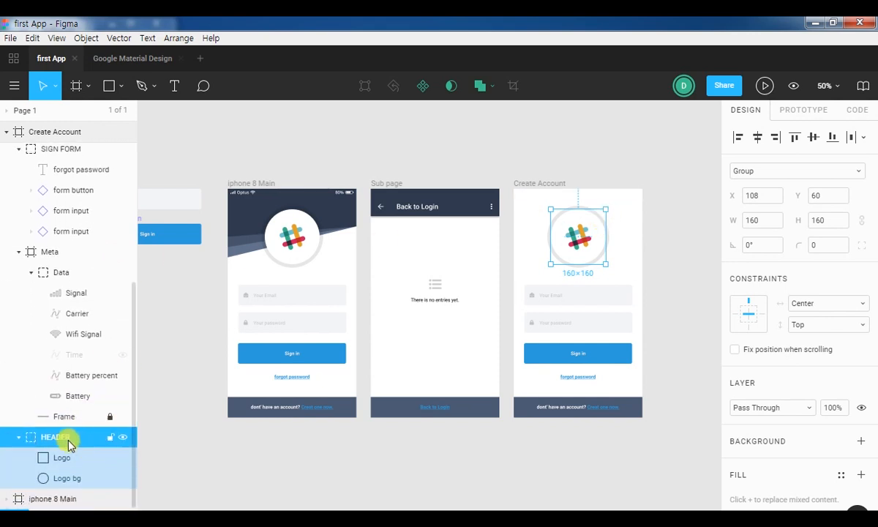
pyautogui.click(70, 476)
pyautogui.press('Delete')
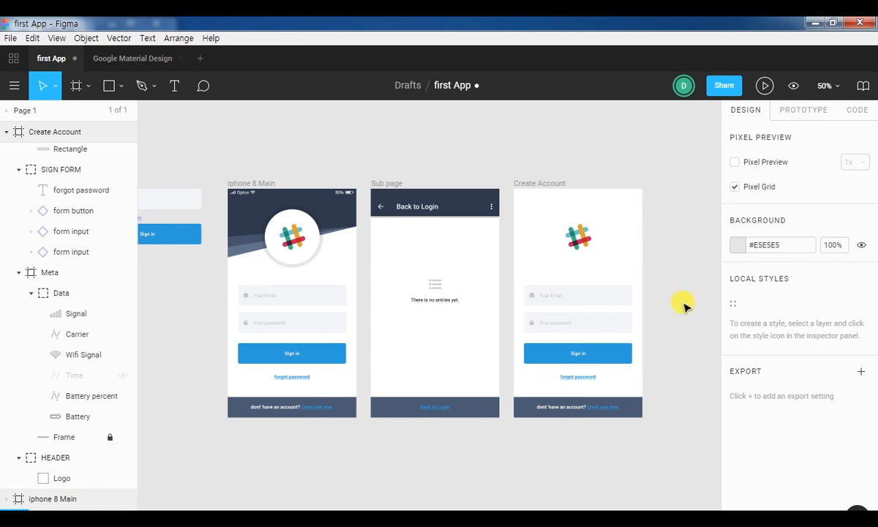
pyautogui.click(578, 235)
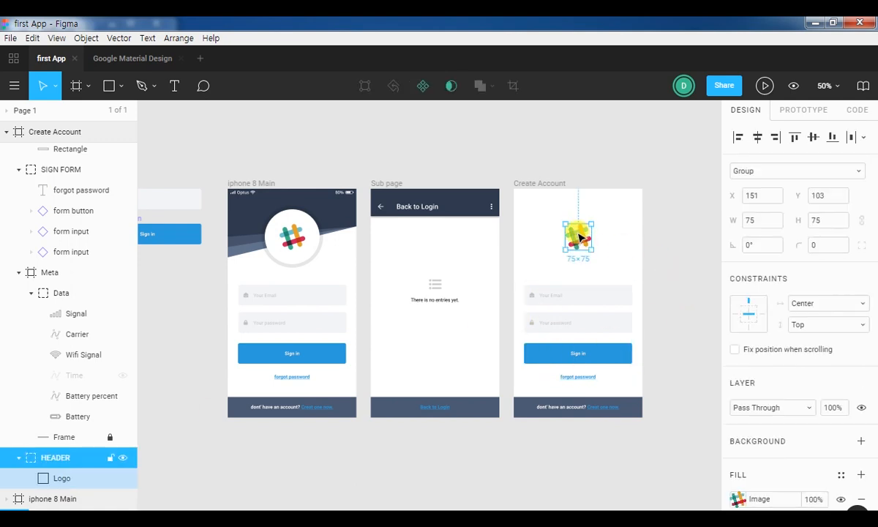
pyautogui.click(677, 234)
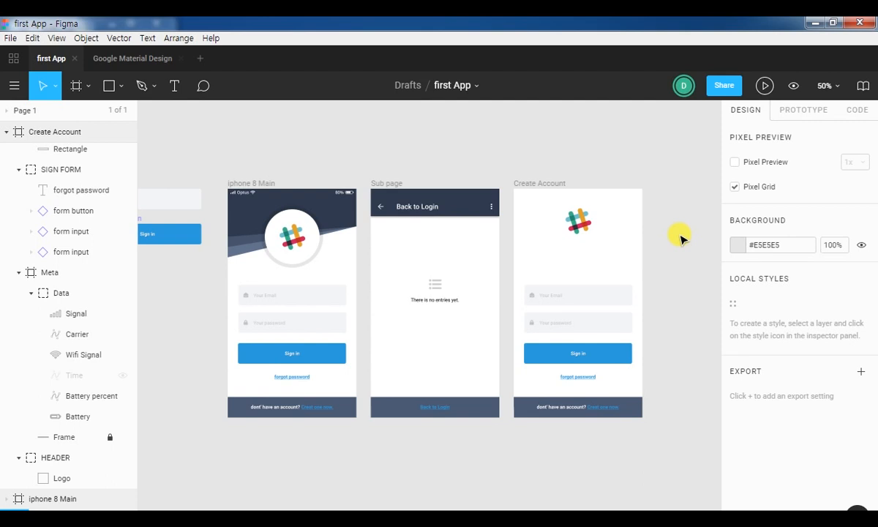
# - Copy the "There is no entries yet." text from Sub page into the Create Account frame, just beneath the logo
pyautogui.click(434, 296)
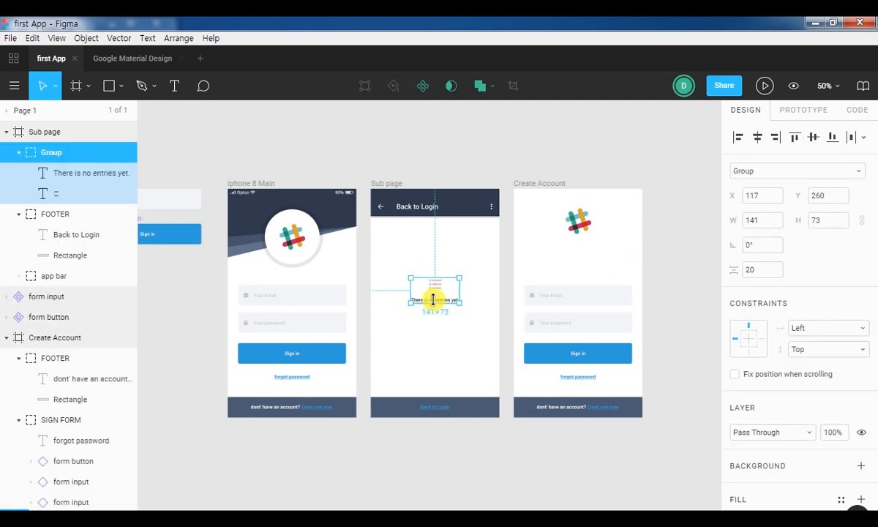
pyautogui.click(443, 313)
pyautogui.click(439, 298)
pyautogui.click(435, 301)
pyautogui.moveTo(434, 300); pyautogui.dragTo(583, 250)
pyautogui.click(651, 241)
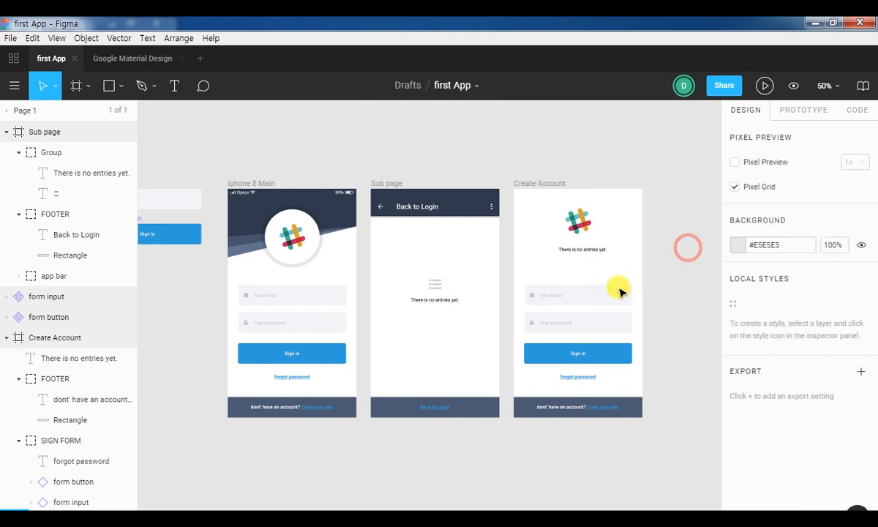
# - Change the copied text beneath the logo to "Create Account" and centre it horizontally in the frame
pyautogui.hotkey('ctrl', '+')
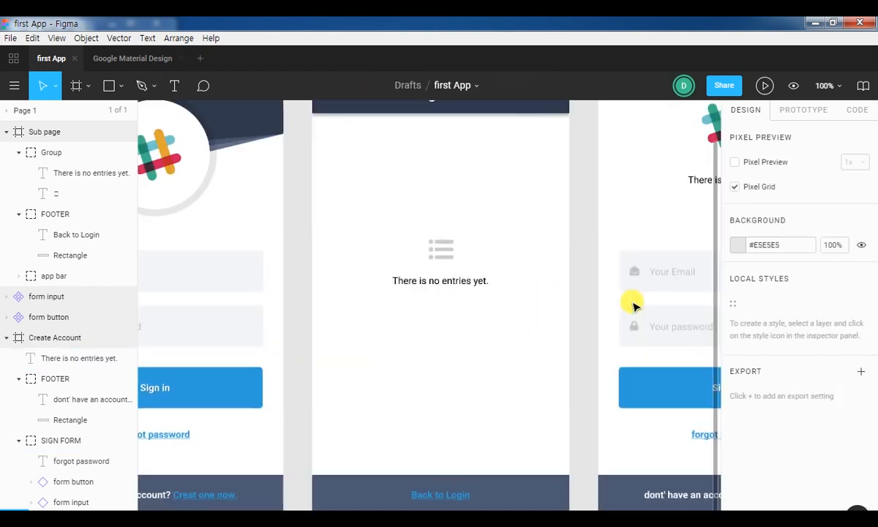
pyautogui.moveTo(650, 195); pyautogui.dragTo(284, 245)
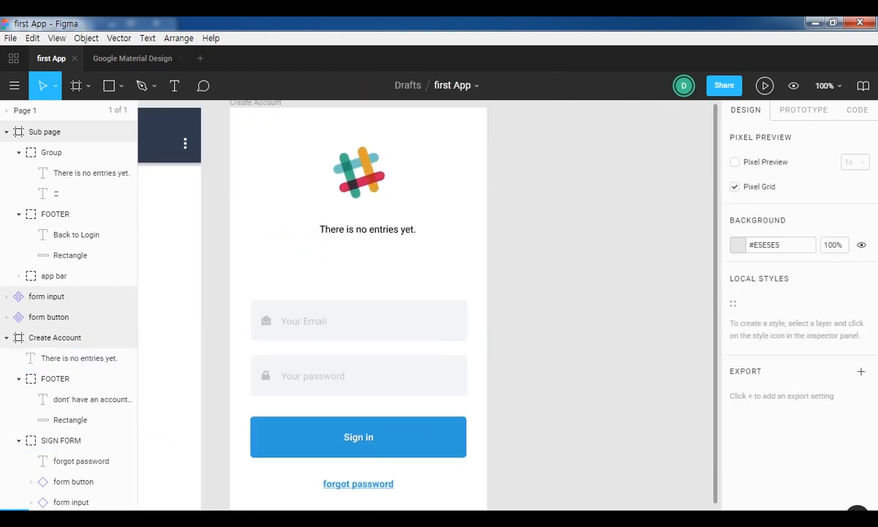
pyautogui.click(358, 229)
pyautogui.write('Create Account')
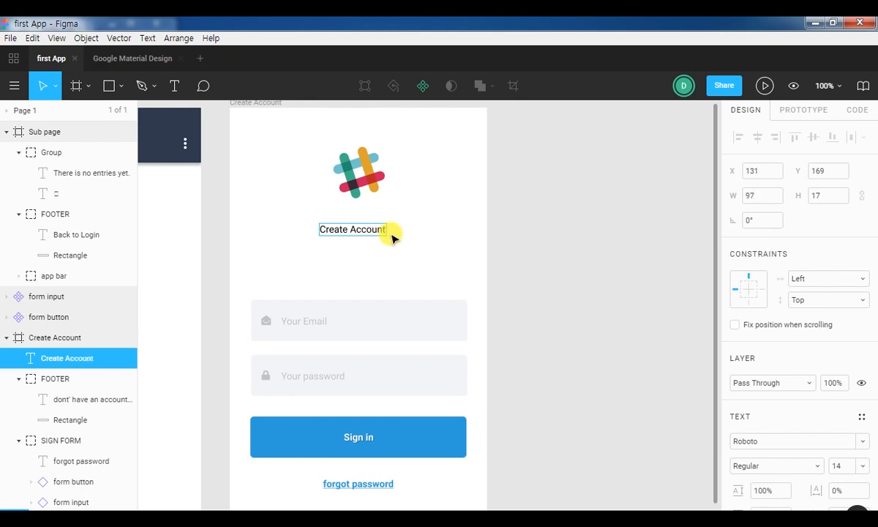
pyautogui.click(592, 255)
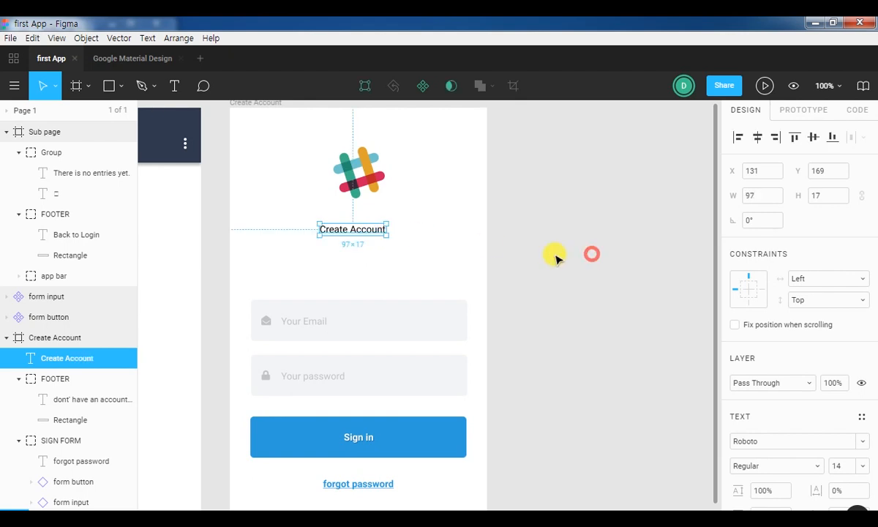
pyautogui.click(758, 137)
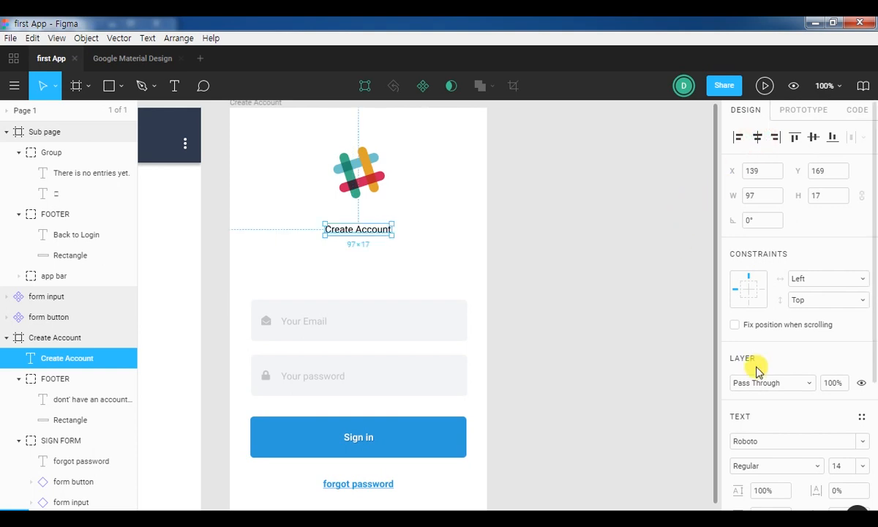
# - Set the "Create Account" title's font size to 18 and centre the enlarged text horizontally in the frame again
pyautogui.click(858, 469)
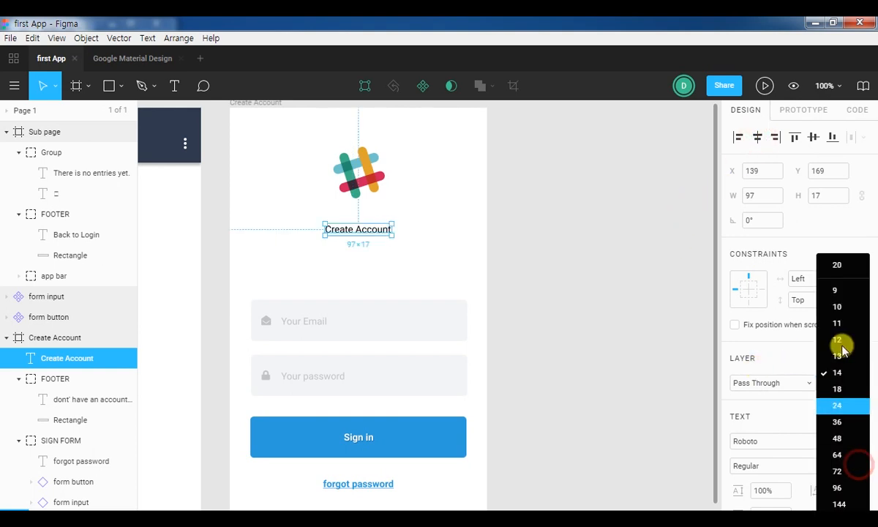
pyautogui.click(840, 403)
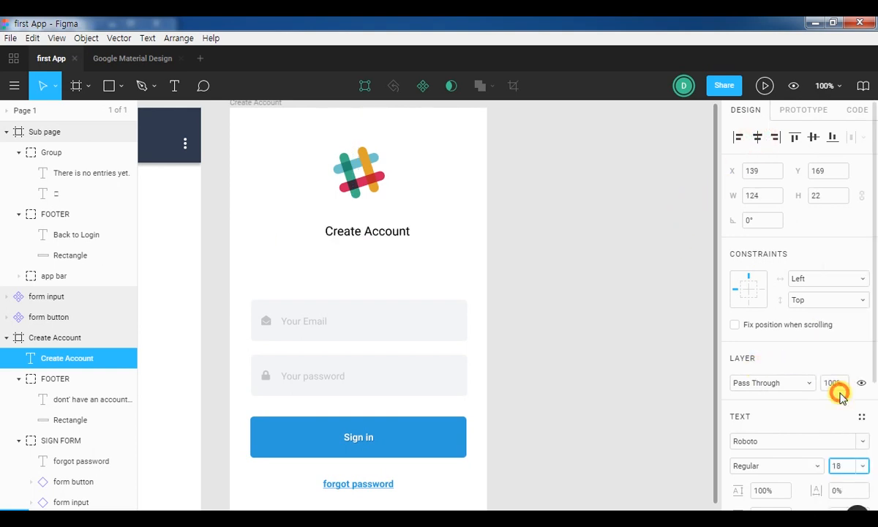
pyautogui.click(757, 137)
pyautogui.click(562, 212)
# - Reposition the "Create Account" title 30 px below the logo's bottom edge, at Y 162
pyautogui.moveTo(513, 202); pyautogui.dragTo(583, 219)
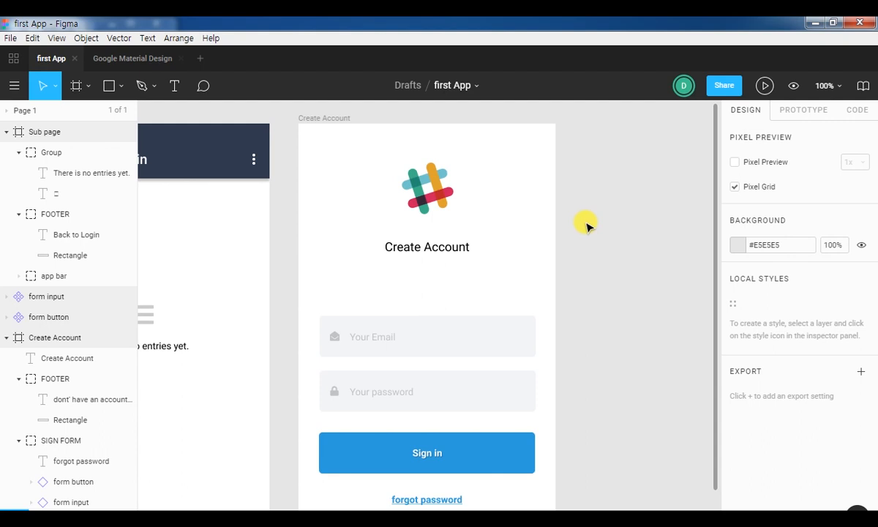
pyautogui.moveTo(460, 246); pyautogui.dragTo(454, 223)
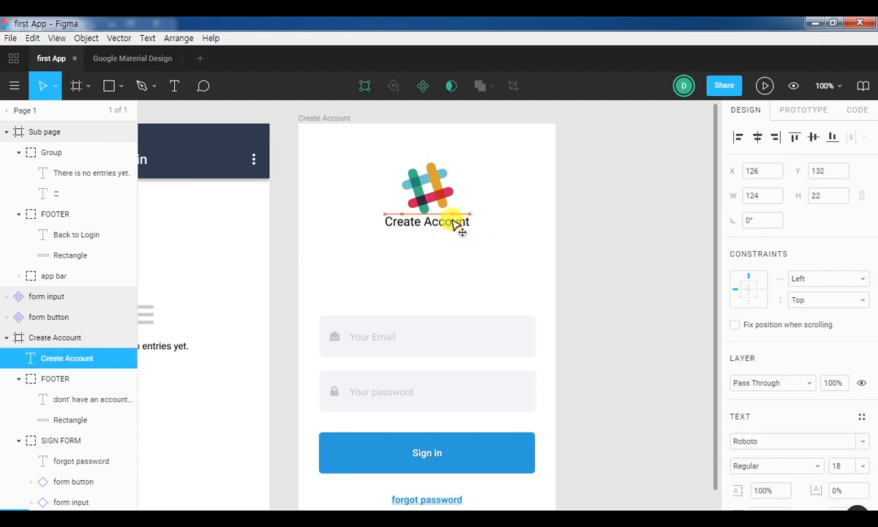
pyautogui.hotkey('shift', 'Down')
pyautogui.hotkey('shift', 'Down')
pyautogui.hotkey('shift', 'Down')
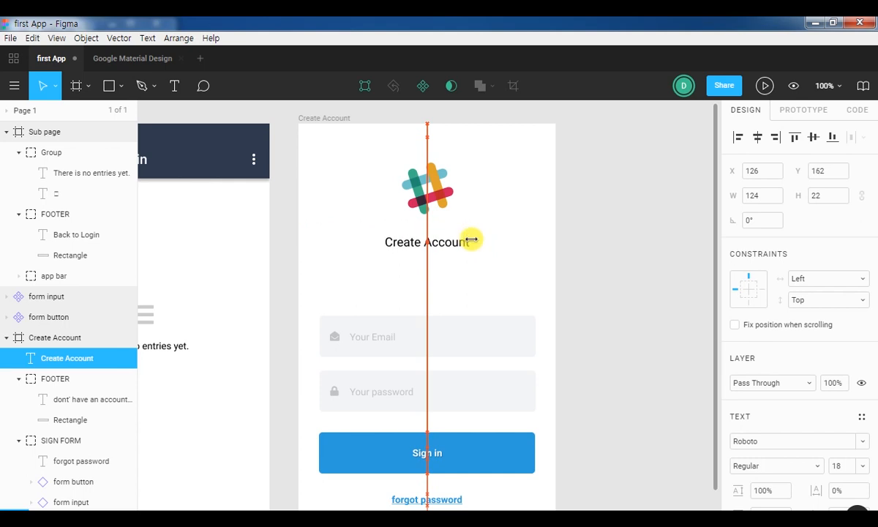
pyautogui.click(573, 227)
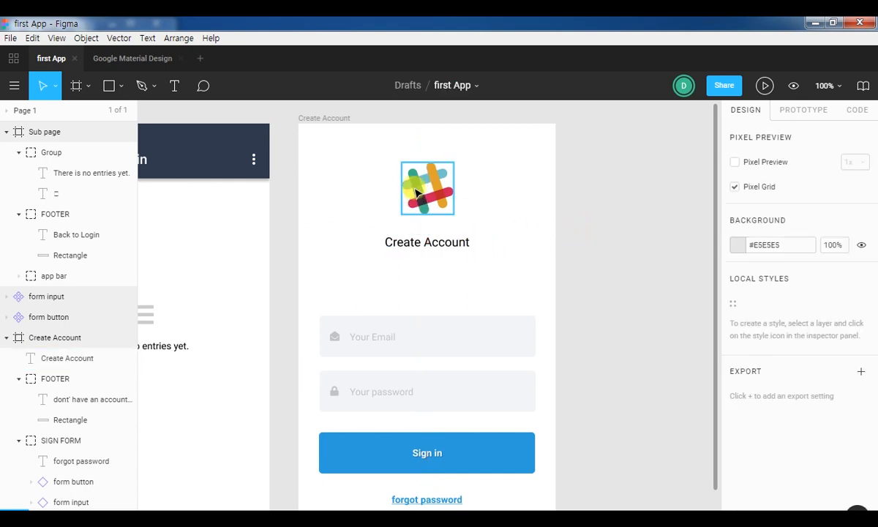
pyautogui.click(427, 187)
pyautogui.click(641, 187)
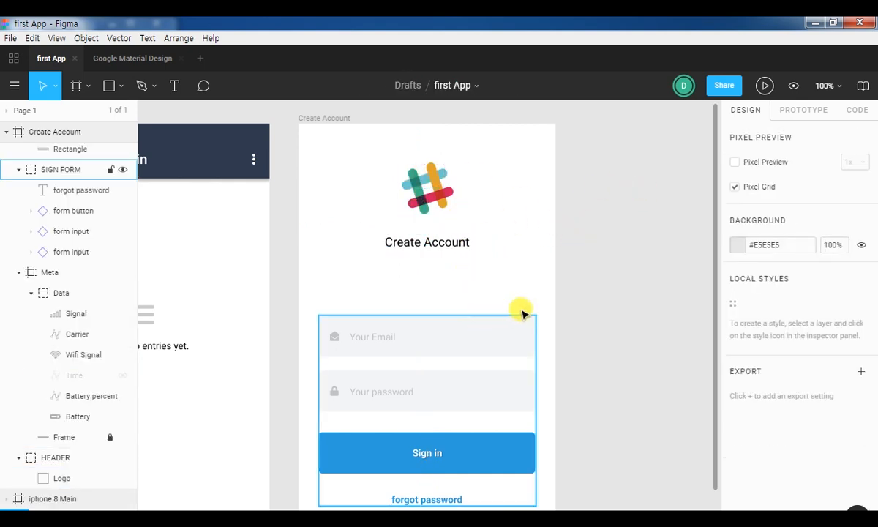
pyautogui.press('-')
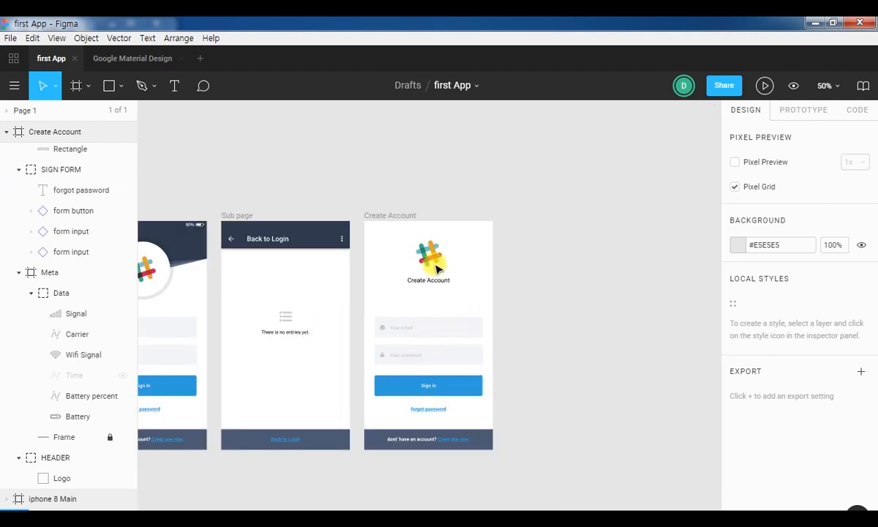
pyautogui.click(578, 365)
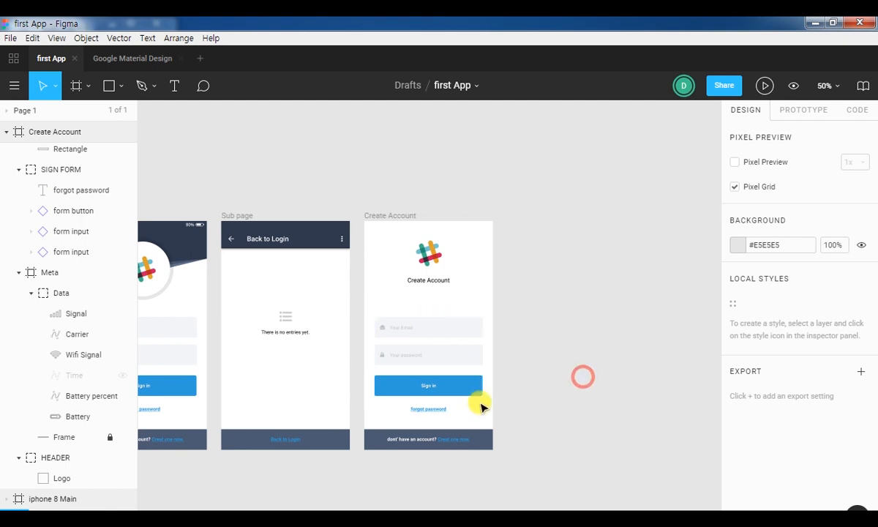
# - Delete the "forgot password" text from the SIGN FORM group in the Create Account frame
pyautogui.click(410, 407)
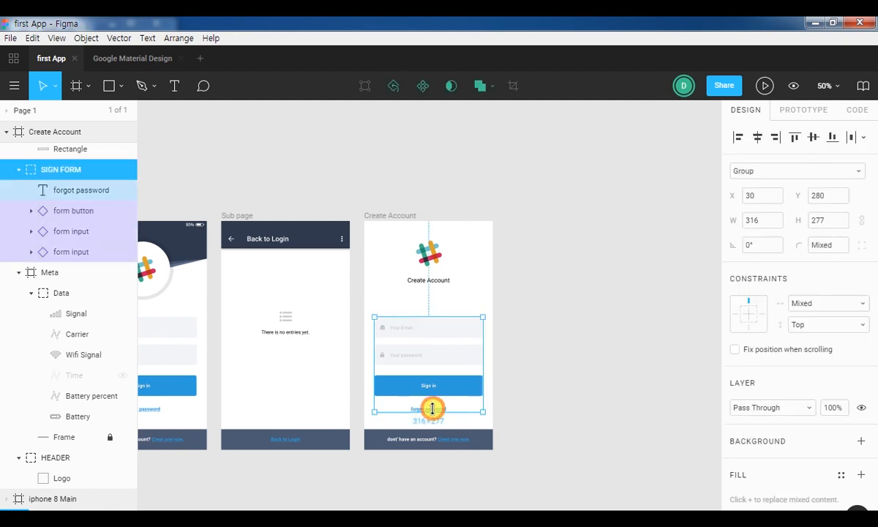
pyautogui.click(84, 253)
pyautogui.keyDown('shift'); pyautogui.click(71, 231); pyautogui.keyUp('shift')
pyautogui.click(72, 190)
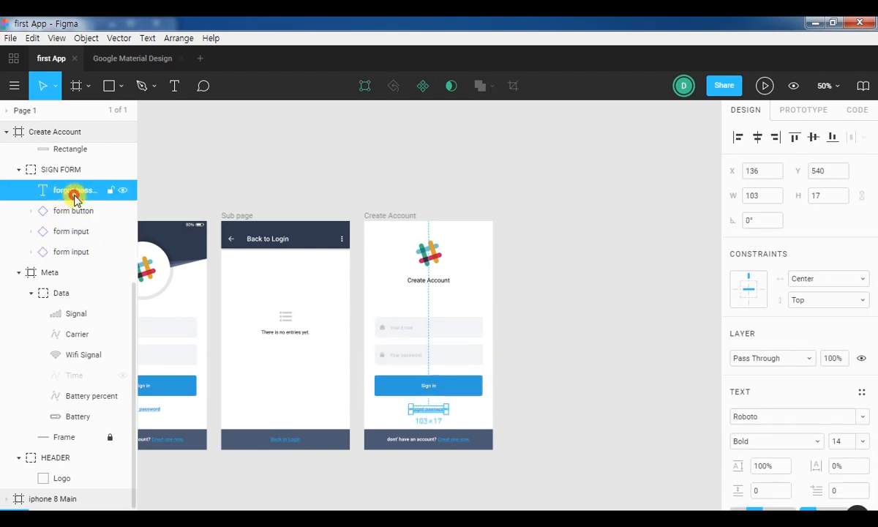
pyautogui.press('Delete')
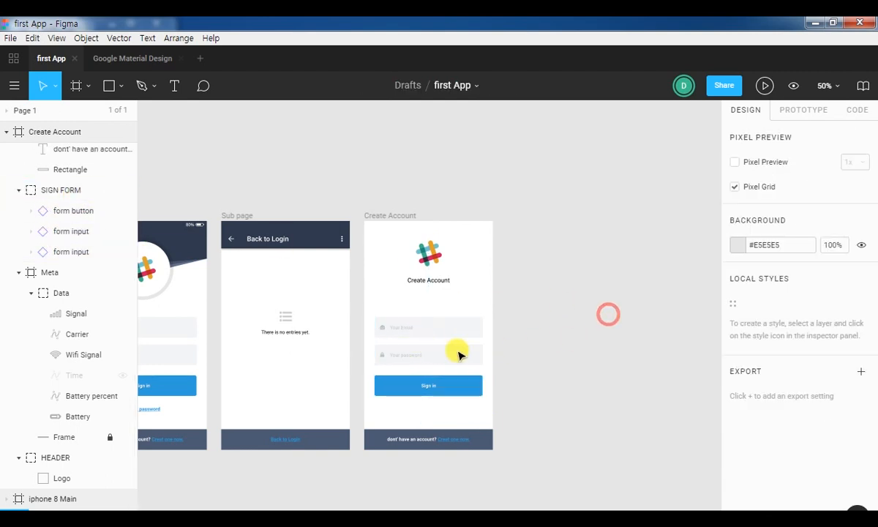
# - Ungroup the SIGN FORM group in the Create Account frame so its fields and button can be moved separately
pyautogui.click(425, 328)
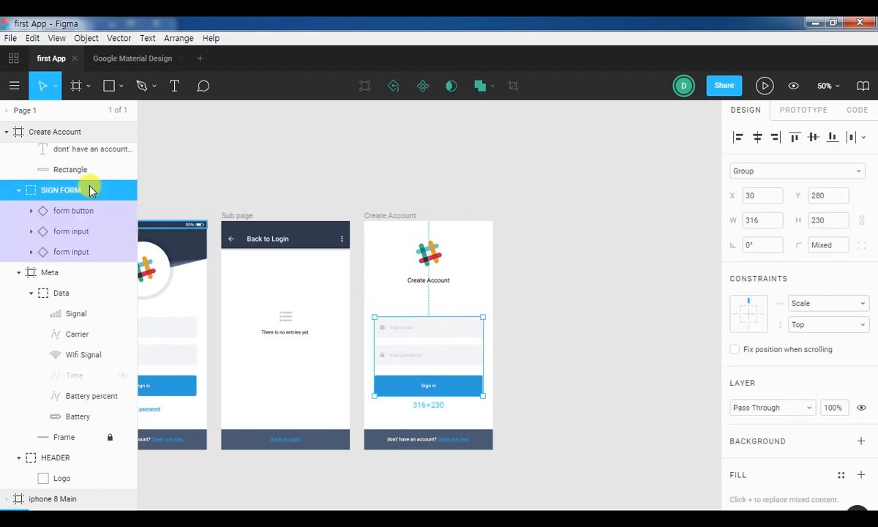
pyautogui.hotkey('ctrl', 'shift', 'g')
pyautogui.click(551, 349)
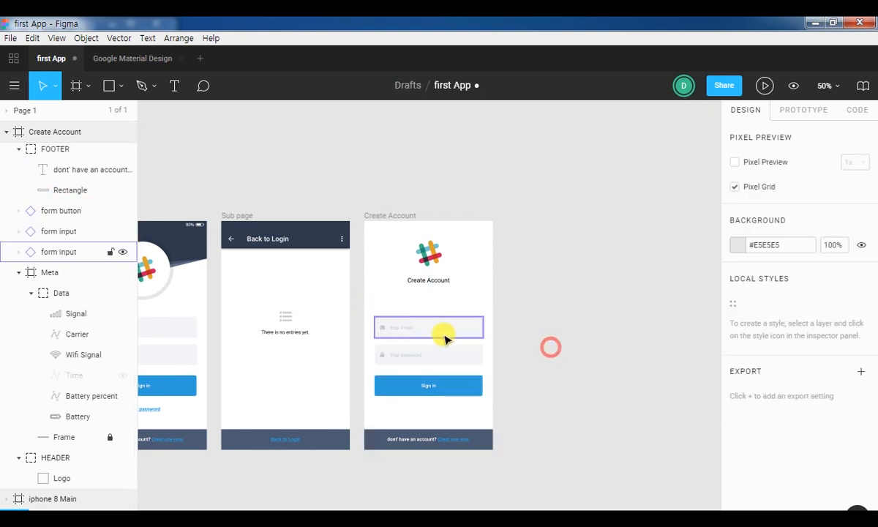
# - Move the Sign in button down to Y 516 in the Create Account frame, leaving 96 px beneath the password field
pyautogui.click(425, 325)
pyautogui.keyDown('shift'); pyautogui.click(421, 359); pyautogui.keyUp('shift')
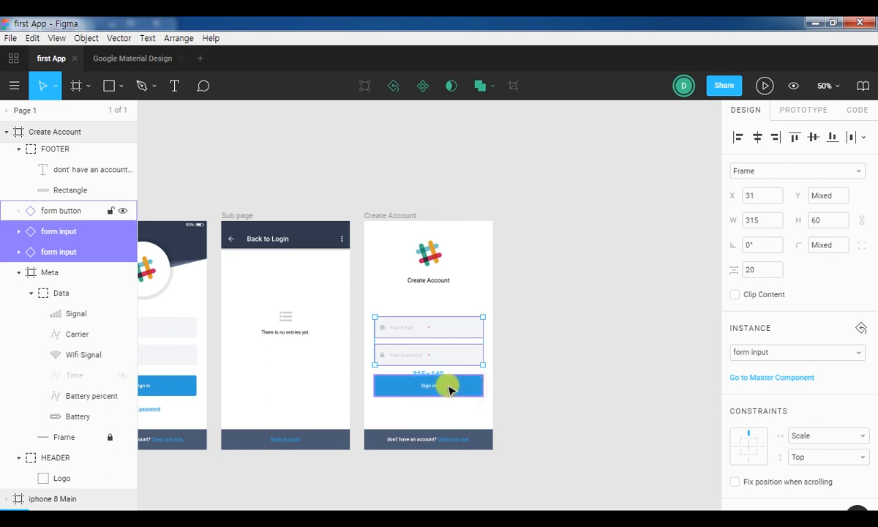
pyautogui.click(560, 382)
pyautogui.click(424, 387)
pyautogui.moveTo(424, 388); pyautogui.dragTo(422, 410)
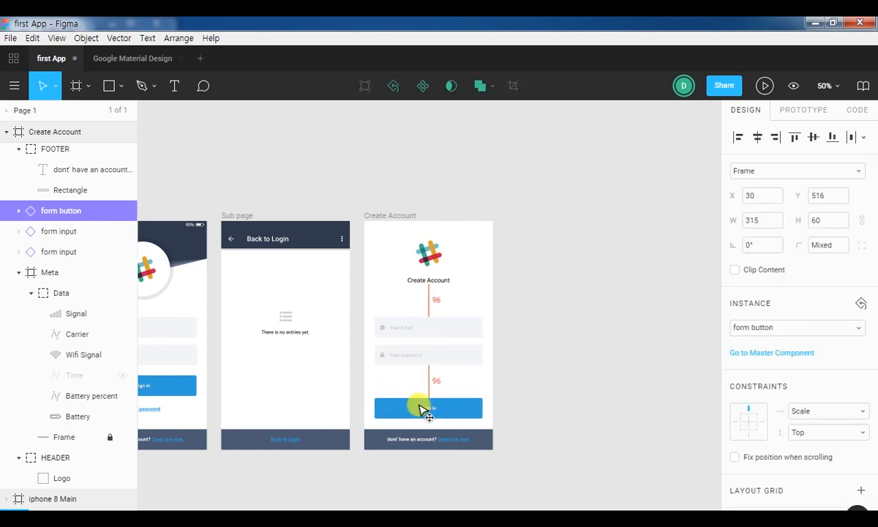
pyautogui.click(543, 367)
# - Shift the email and password fields up in the Create Account frame and place a duplicate of the pair beneath them
pyautogui.click(448, 335)
pyautogui.keyDown('shift'); pyautogui.click(447, 356); pyautogui.keyUp('shift')
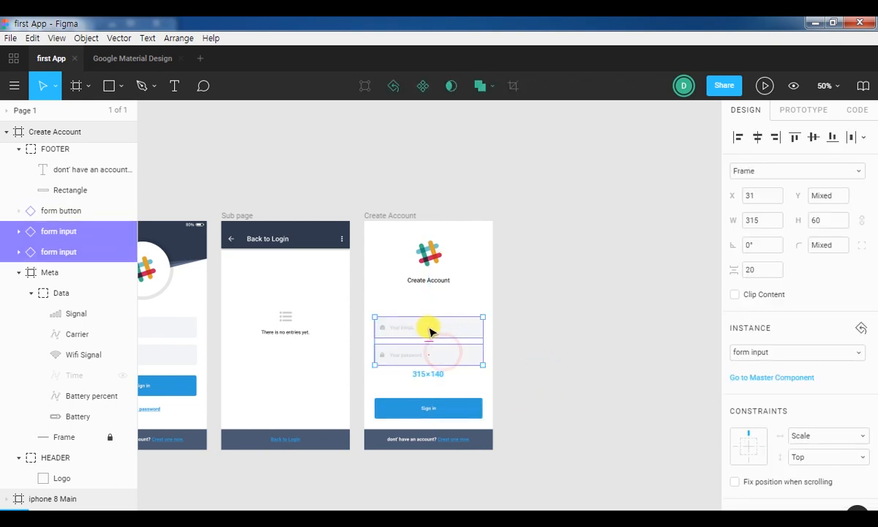
pyautogui.moveTo(425, 329); pyautogui.dragTo(413, 368)
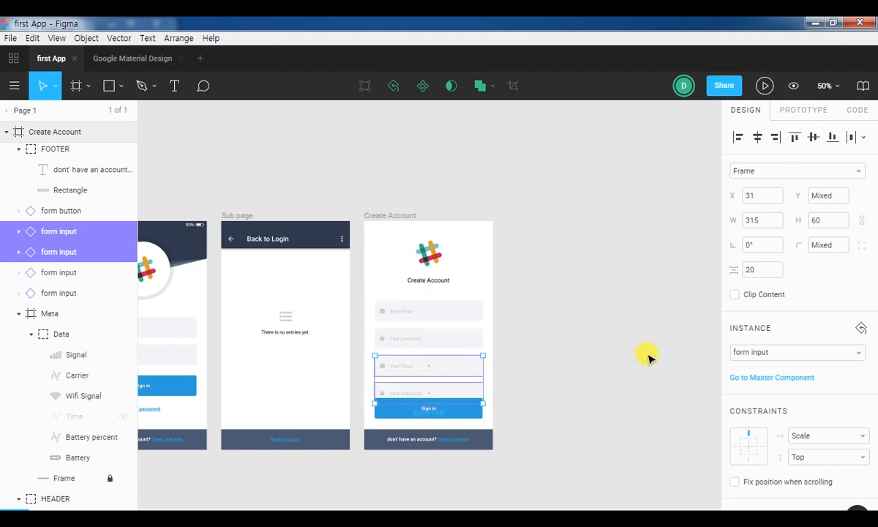
pyautogui.click(646, 354)
# - Move the logo and the "Create Account" title up together, with the title at Y 135
pyautogui.click(428, 250)
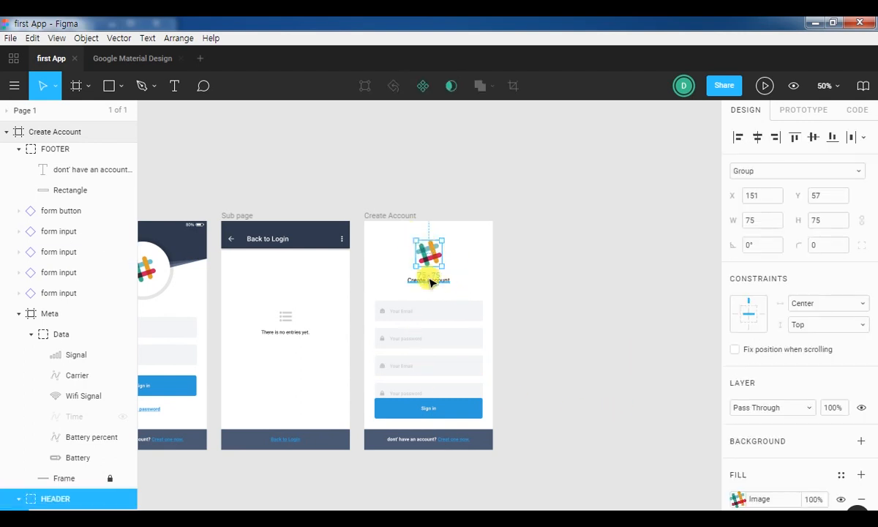
pyautogui.keyDown('shift'); pyautogui.click(430, 280); pyautogui.keyUp('shift')
pyautogui.moveTo(428, 254); pyautogui.dragTo(432, 247)
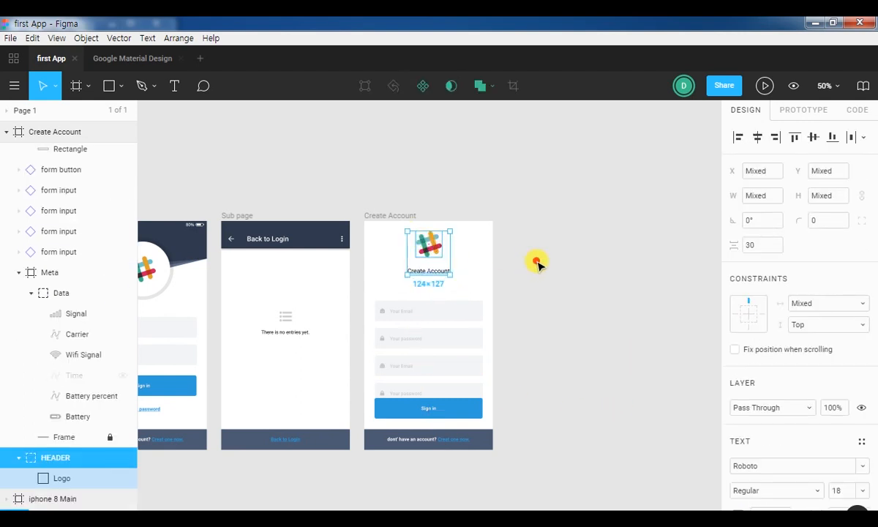
pyautogui.click(526, 275)
# - Nudge the "Create Account" title closer to the logo, at Y 124
pyautogui.click(431, 272)
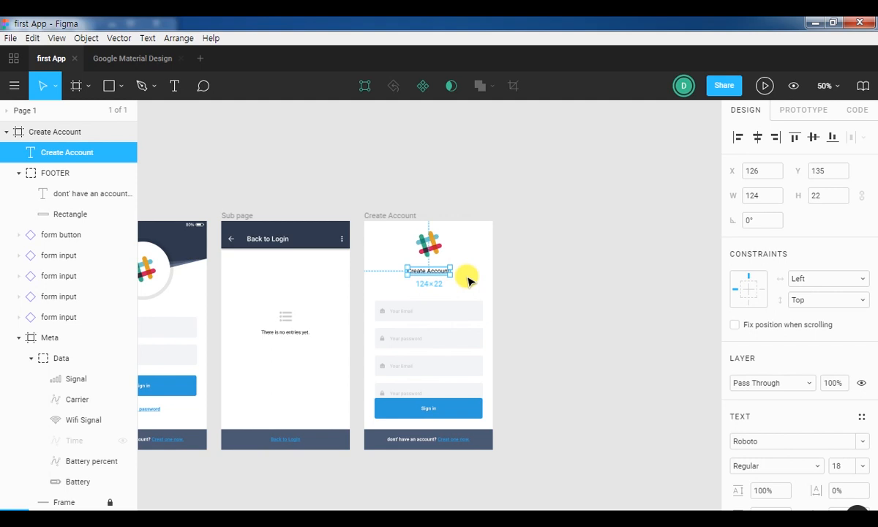
pyautogui.hotkey('shift', 'Up')
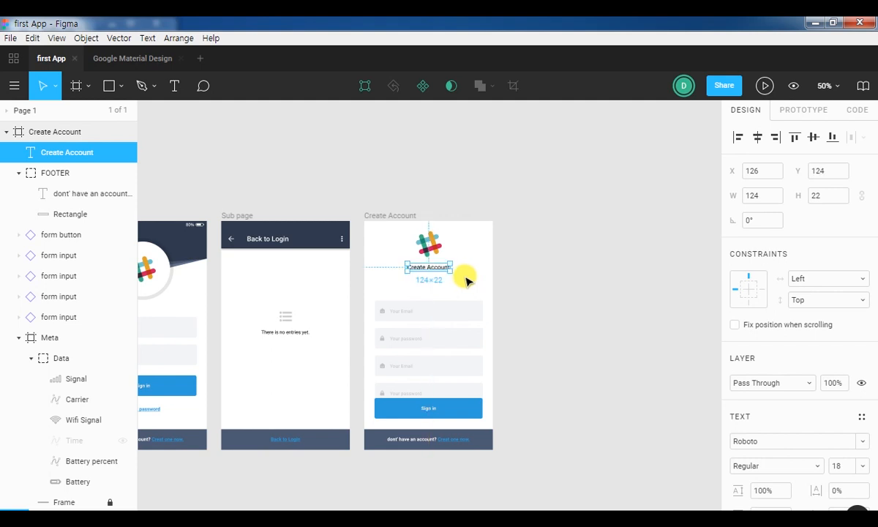
pyautogui.click(583, 292)
# - Move all four form fields up together, leaving 31 px between the last field and the Sign in button
pyautogui.click(442, 315)
pyautogui.keyDown('shift'); pyautogui.click(440, 336); pyautogui.keyUp('shift')
pyautogui.keyDown('shift'); pyautogui.click(433, 364); pyautogui.keyUp('shift')
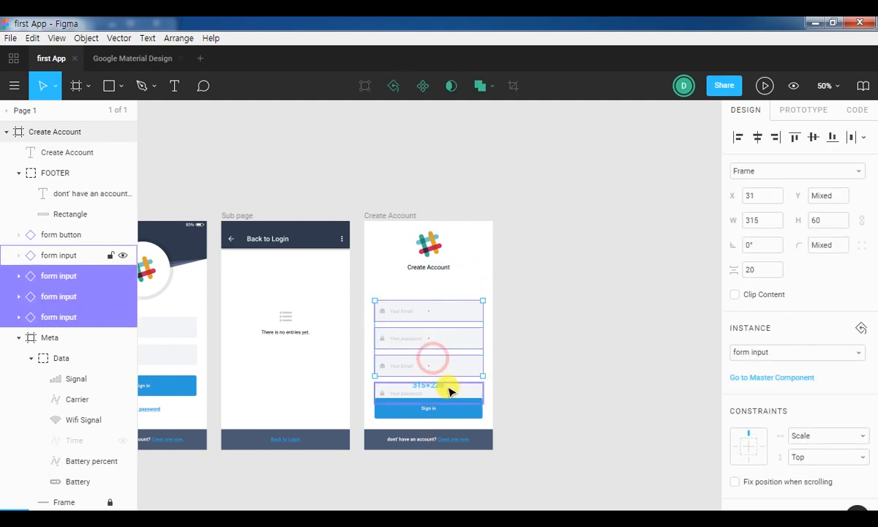
pyautogui.keyDown('shift'); pyautogui.click(450, 389); pyautogui.keyUp('shift')
pyautogui.moveTo(441, 315); pyautogui.dragTo(447, 300)
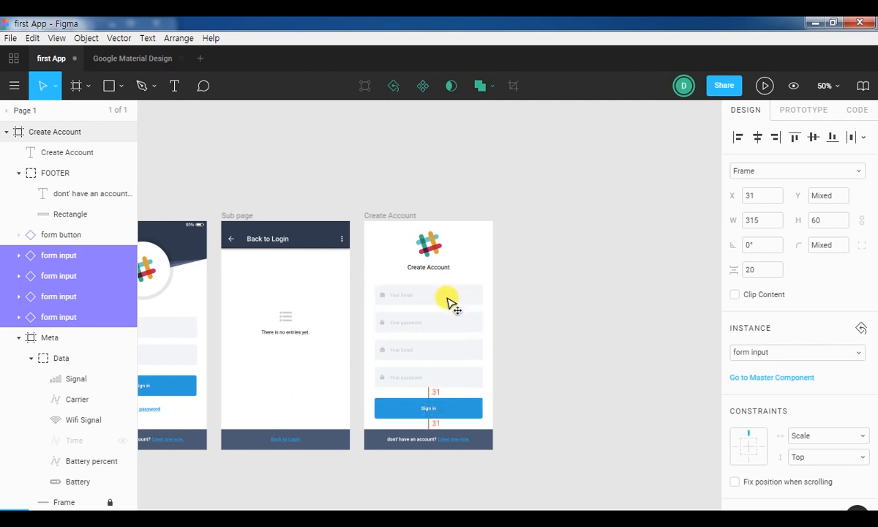
pyautogui.click(563, 313)
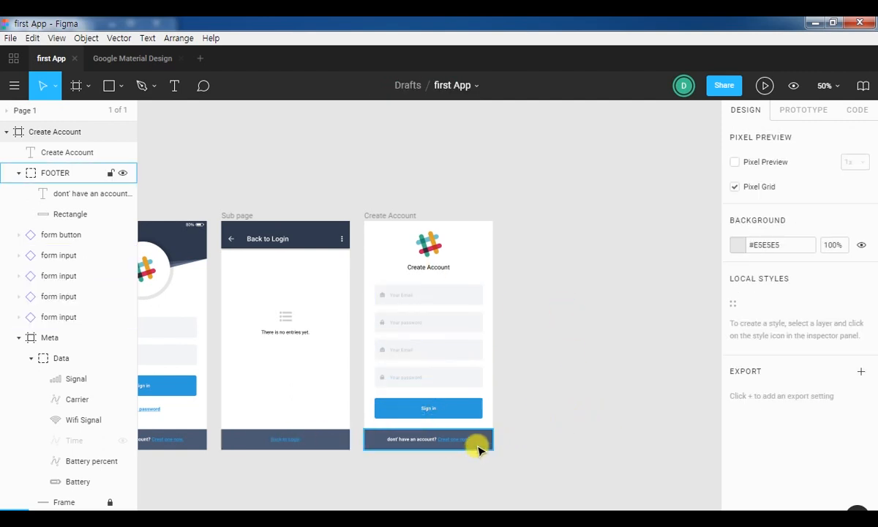
# - Replace the Create Account frame's footer with a copy of the "Back to Login" footer from Sub page
pyautogui.click(449, 443)
pyautogui.press('Delete')
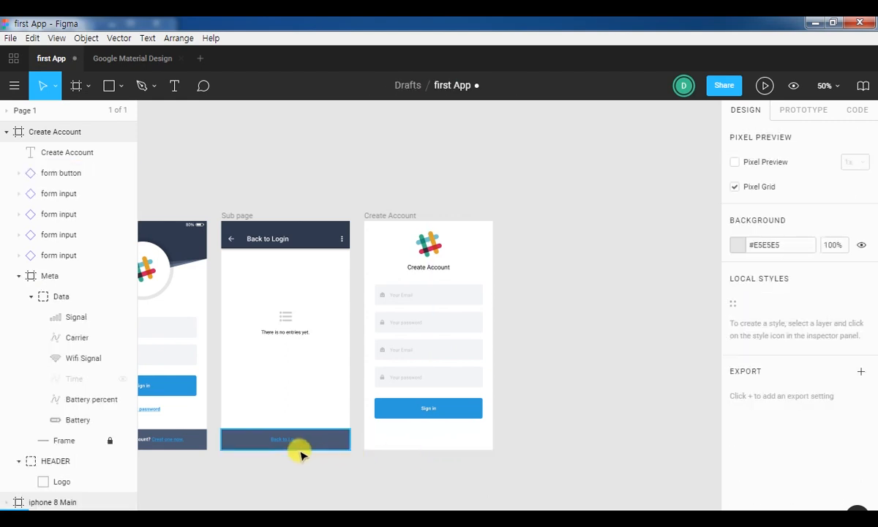
pyautogui.click(294, 446)
pyautogui.keyDown('shift'); pyautogui.click(290, 441); pyautogui.keyUp('shift')
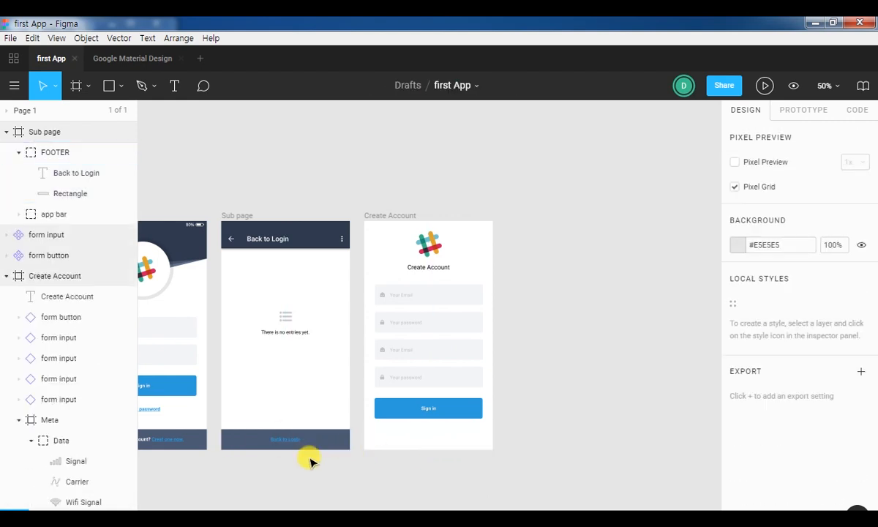
pyautogui.moveTo(345, 470); pyautogui.dragTo(428, 443)
pyautogui.click(586, 433)
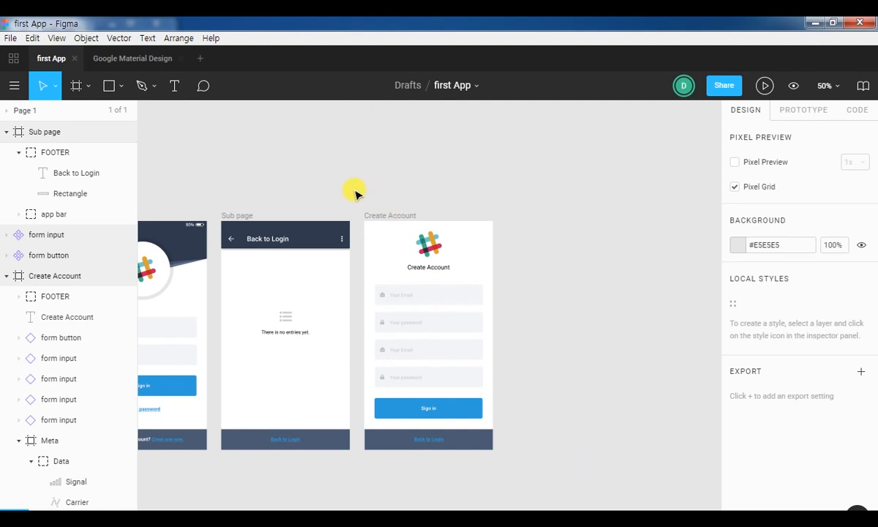
# - Centre the copied footer horizontally in the Create Account frame
pyautogui.moveTo(354, 191); pyautogui.dragTo(542, 474)
pyautogui.click(580, 314)
pyautogui.click(441, 439)
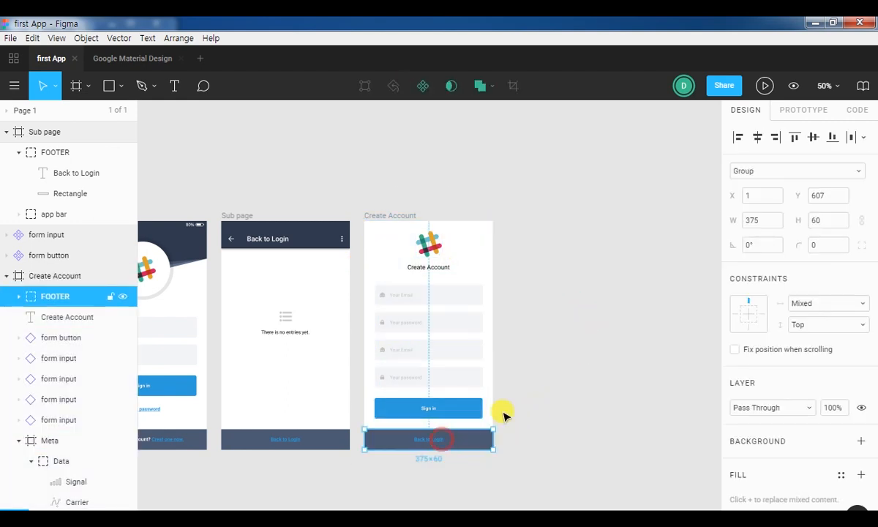
pyautogui.click(757, 137)
pyautogui.click(622, 263)
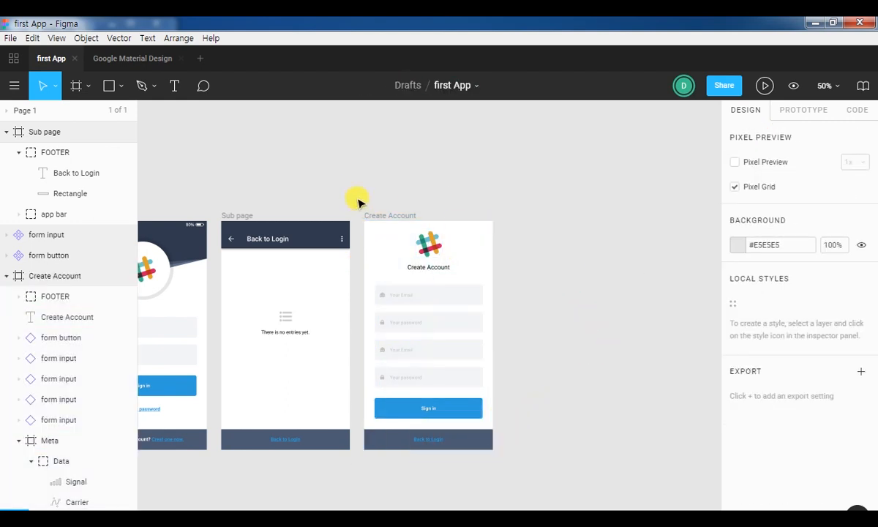
pyautogui.moveTo(359, 201); pyautogui.dragTo(558, 484)
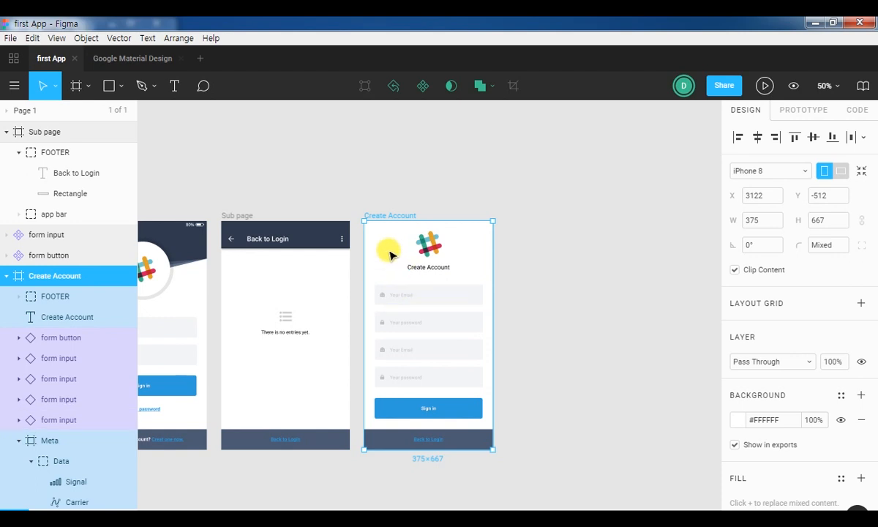
pyautogui.moveTo(388, 250); pyautogui.dragTo(541, 246)
pyautogui.click(580, 208)
pyautogui.click(383, 217)
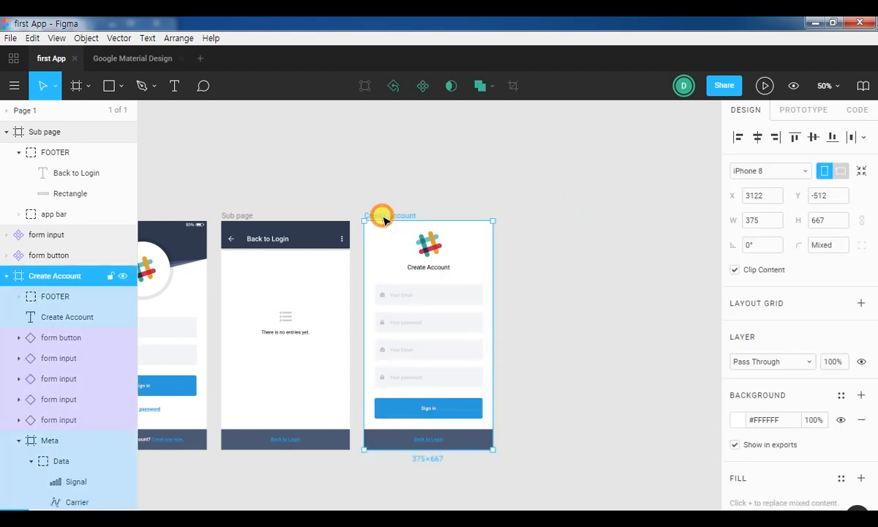
pyautogui.click(382, 202)
# - Duplicate the whole Create Account frame to its right at X 3539, Y -512
pyautogui.moveTo(354, 194); pyautogui.dragTo(546, 474)
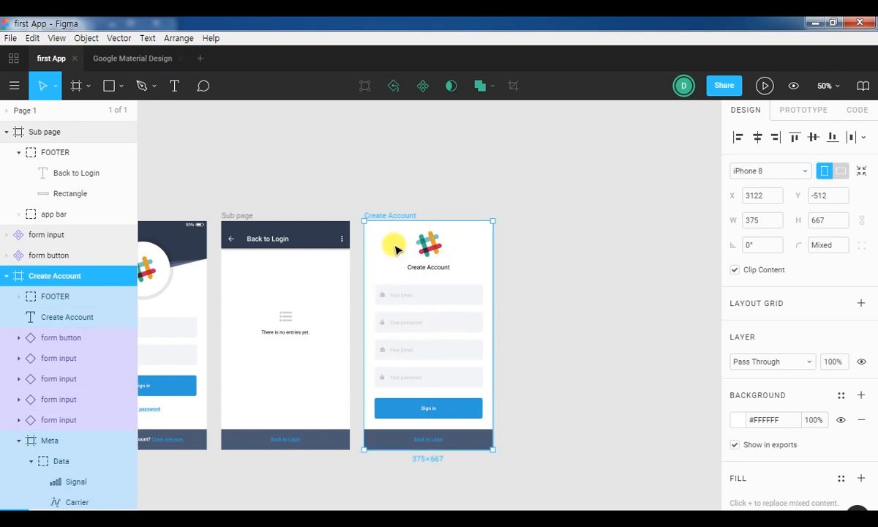
pyautogui.press('alt')
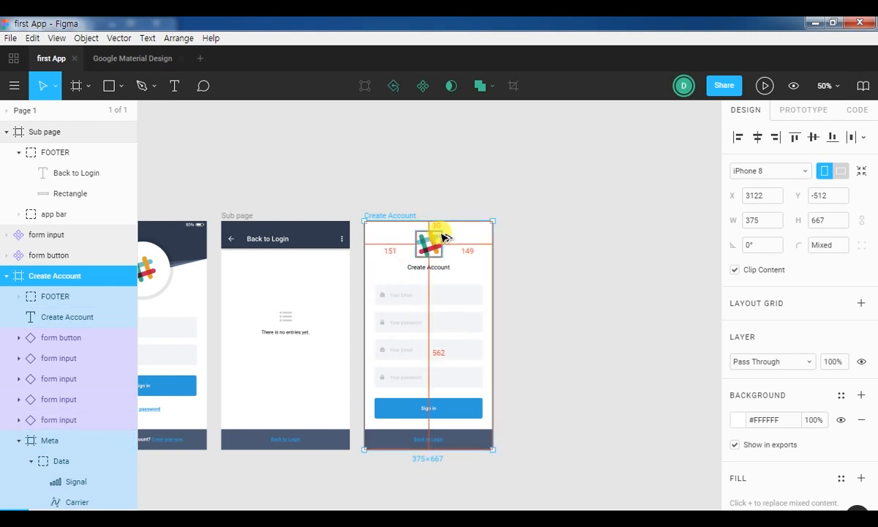
pyautogui.moveTo(468, 234); pyautogui.dragTo(607, 223)
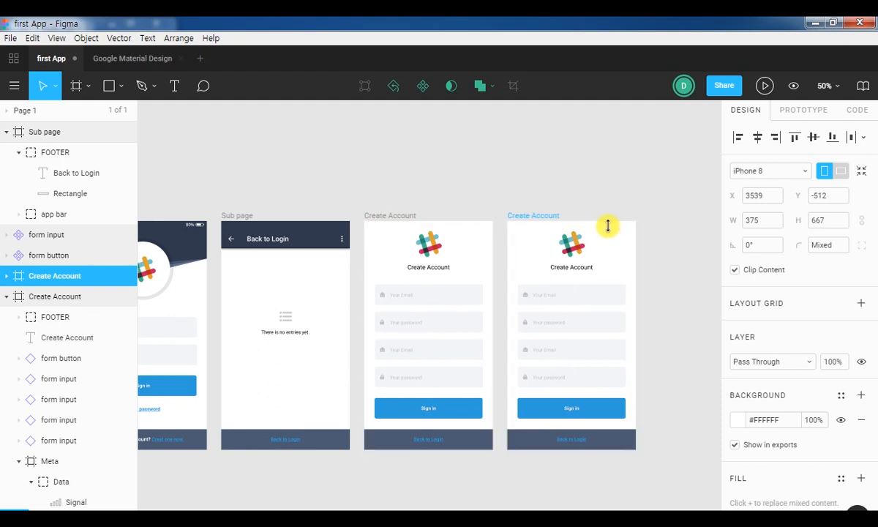
# - Rename the duplicated frame "Reset Password"
pyautogui.doubleClick(49, 277)
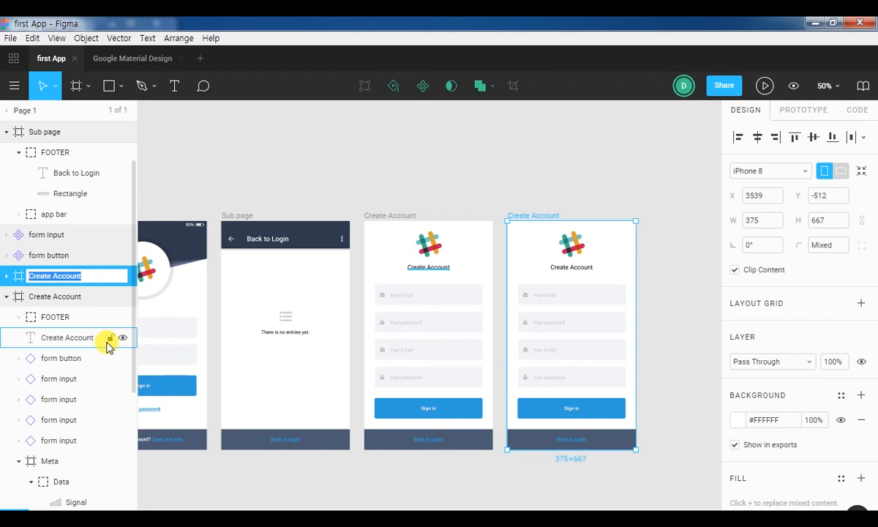
pyautogui.write('Reset Password')
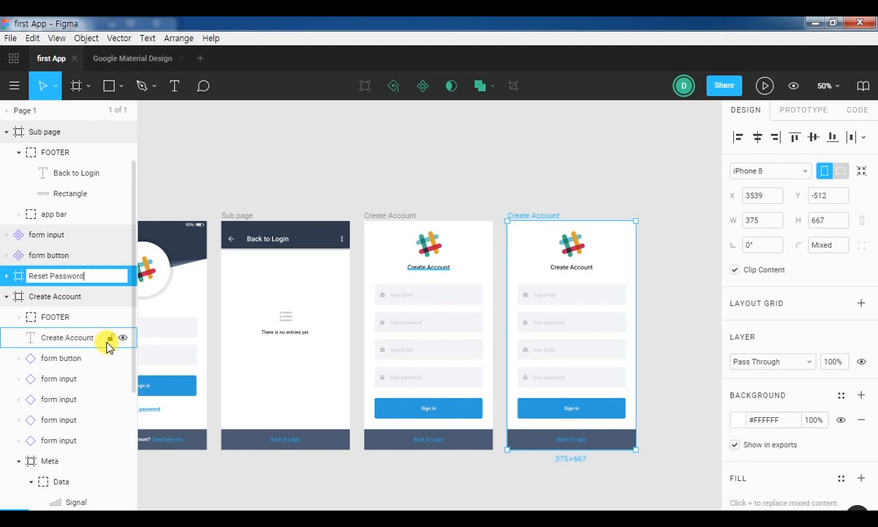
pyautogui.press('Return')
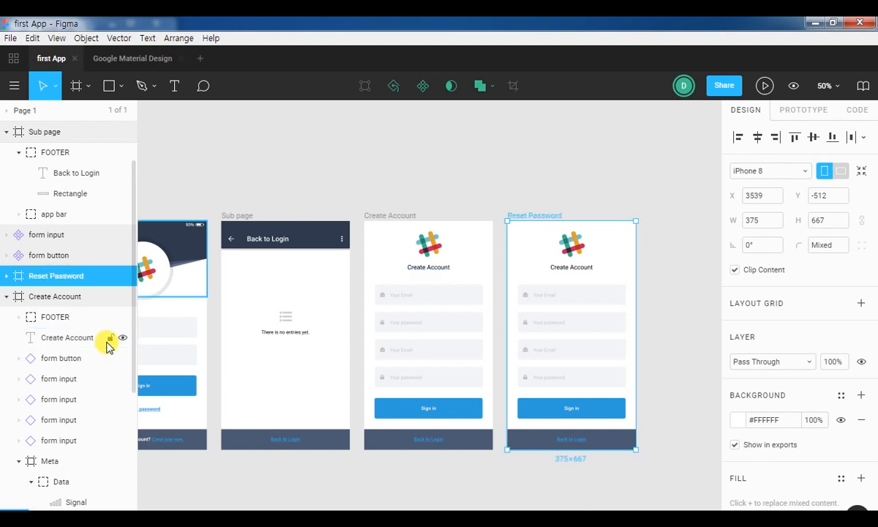
pyautogui.click(529, 215)
pyautogui.click(691, 279)
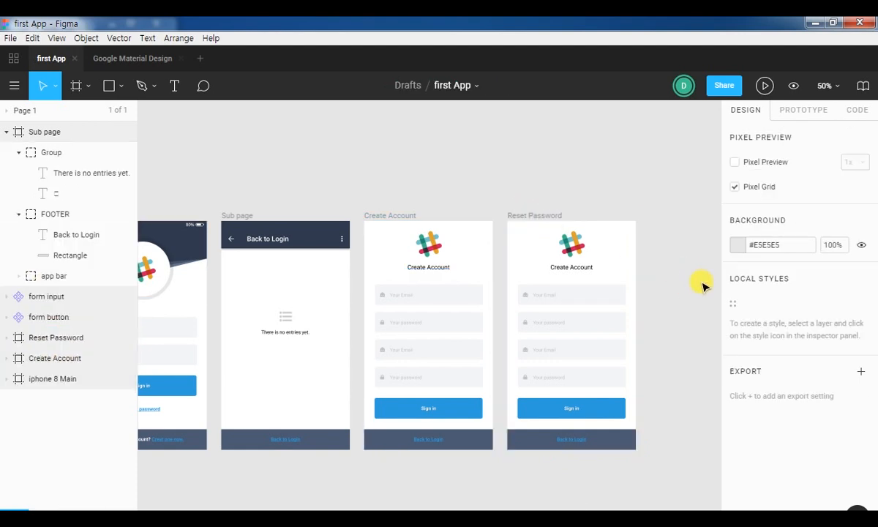
# - Delete the third and fourth form fields from the Reset Password frame
pyautogui.click(589, 350)
pyautogui.press('Delete')
pyautogui.click(584, 375)
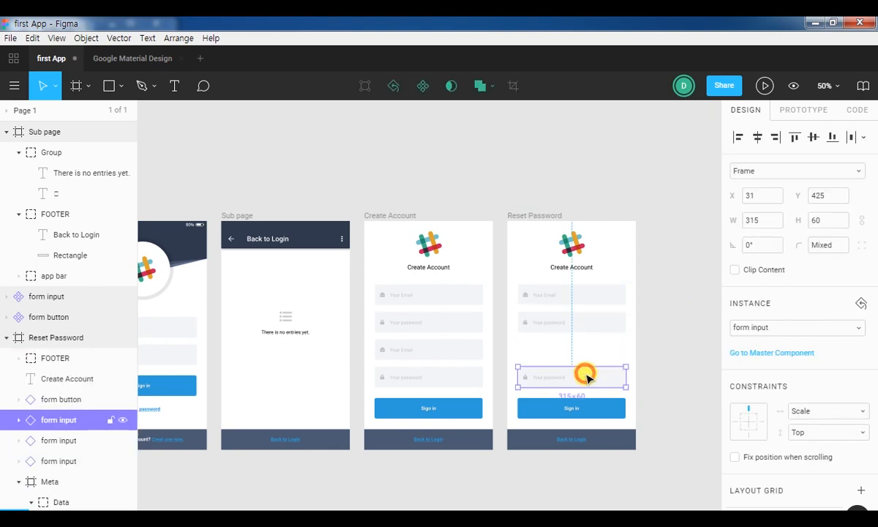
pyautogui.press('Delete')
# - Move the Sign in button up beneath the remaining password field in the Reset Password frame
pyautogui.click(598, 410)
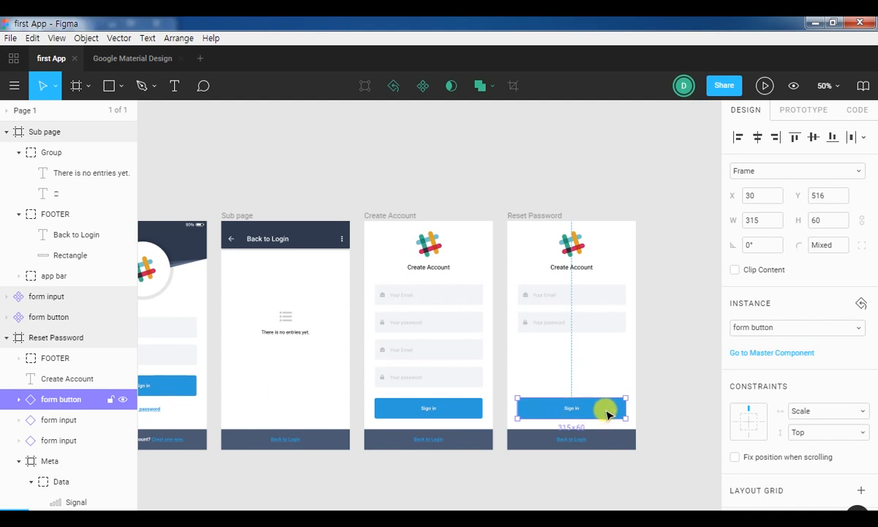
pyautogui.moveTo(605, 410); pyautogui.dragTo(613, 358)
pyautogui.click(676, 363)
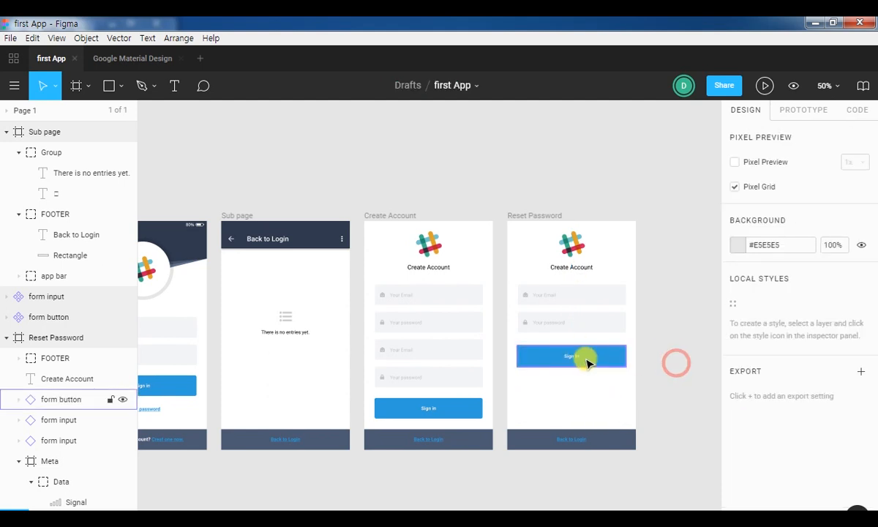
# - Change the Reset Password frame's button label to "RESET PASSWORD"
pyautogui.click(574, 359)
pyautogui.click(574, 359)
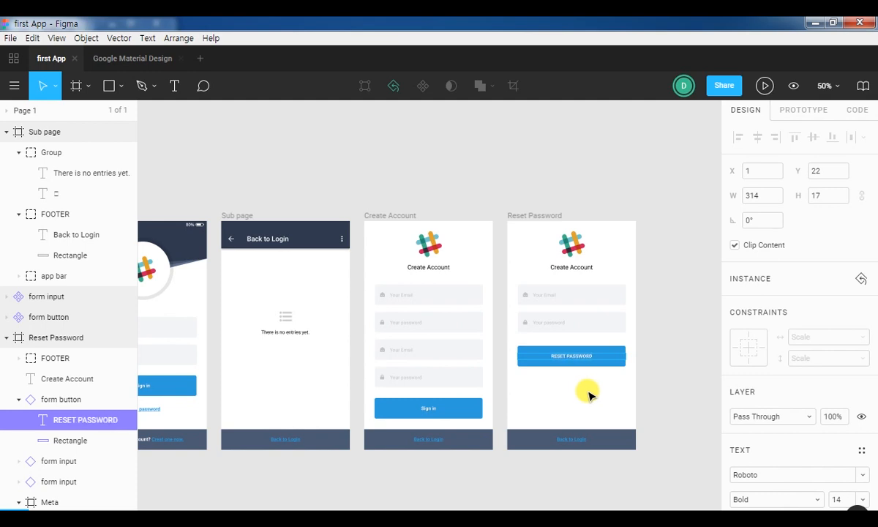
# - Change the heading text under the logo in the Reset Password frame to "Reset Password"
pyautogui.click(582, 269)
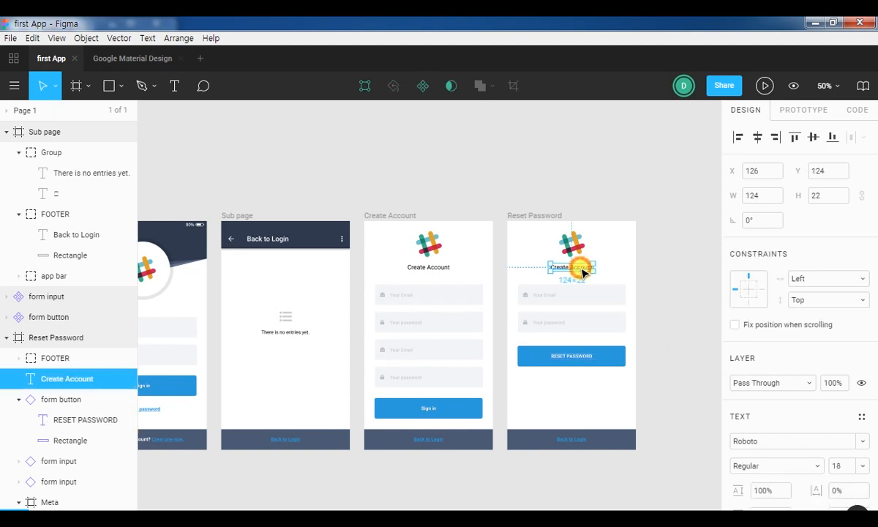
pyautogui.doubleClick(582, 270)
pyautogui.write('RES')
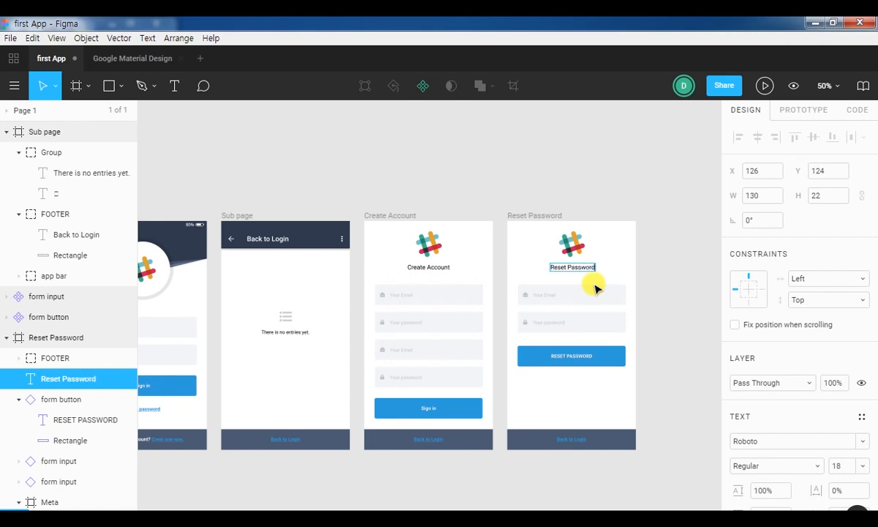
pyautogui.click(648, 248)
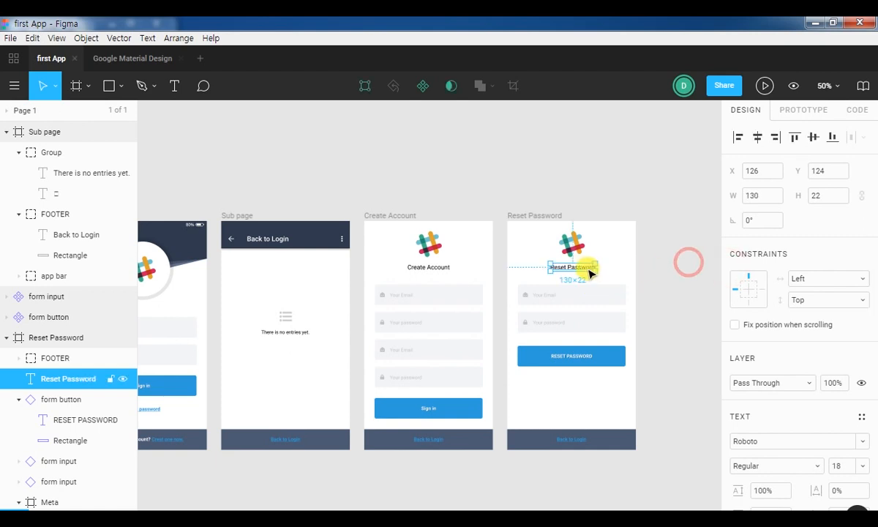
pyautogui.click(584, 269)
pyautogui.click(656, 363)
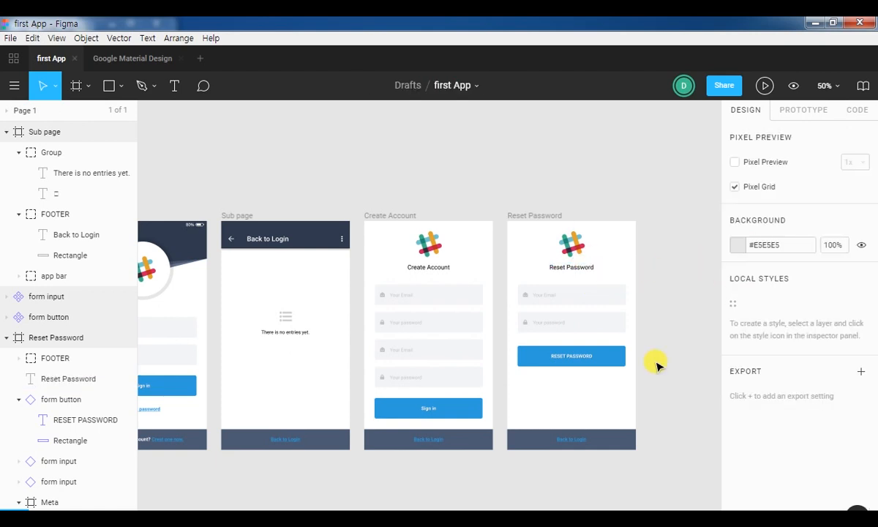
# - Change the Create Account frame's button label to "Create Account"
pyautogui.moveTo(357, 186); pyautogui.dragTo(417, 132)
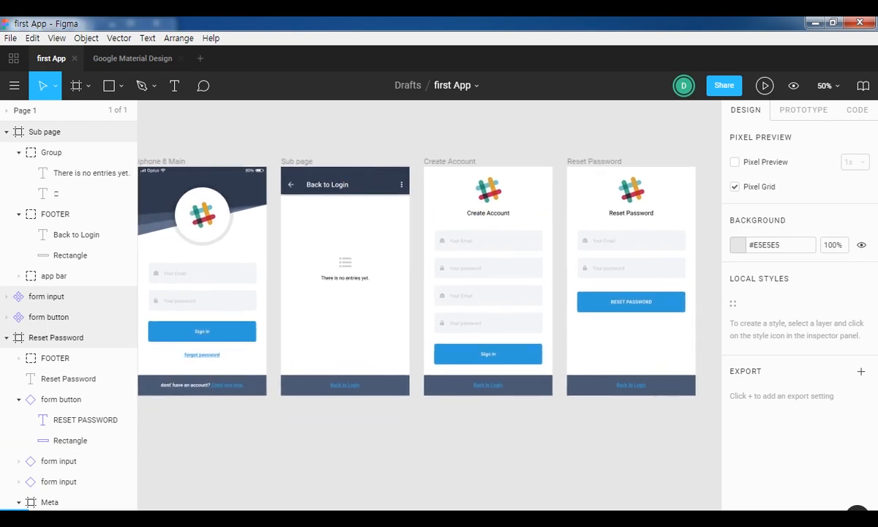
pyautogui.click(486, 354)
pyautogui.click(485, 354)
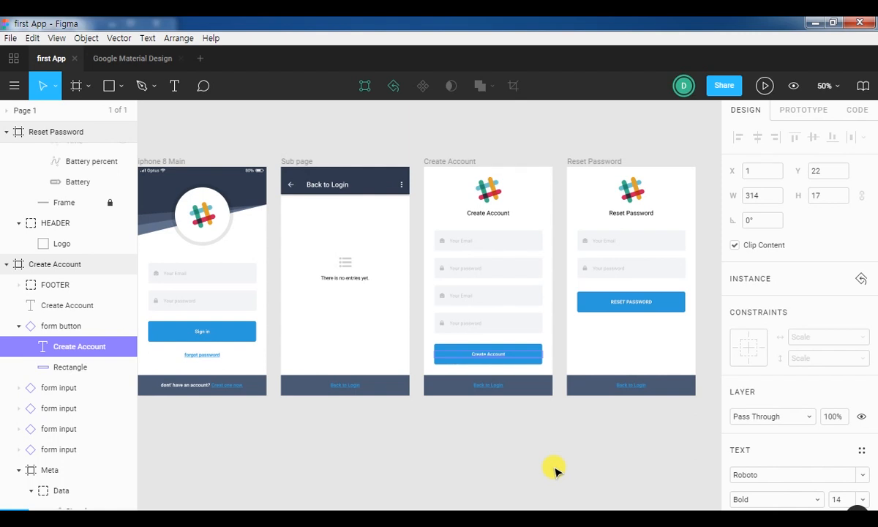
pyautogui.click(228, 438)
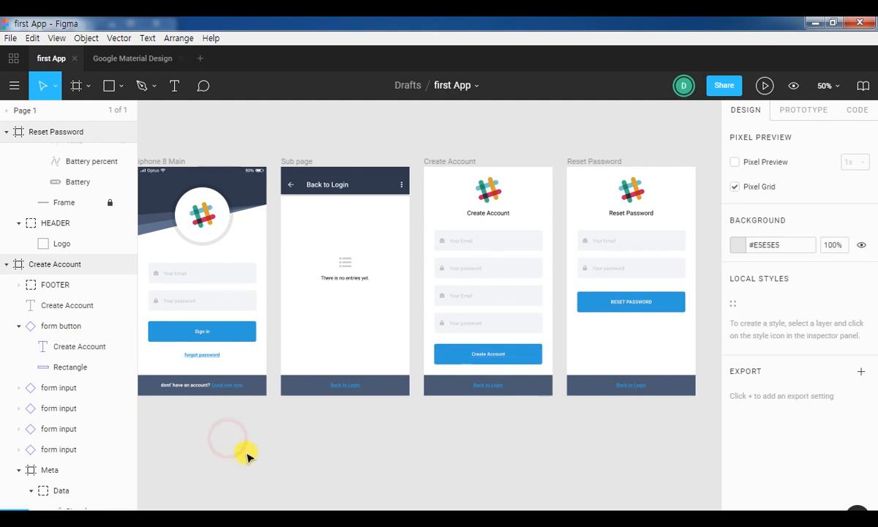
# - Switch to prototyping and link the Sign in button on the iphone 8 Main frame to the Sub page frame
pyautogui.moveTo(211, 417); pyautogui.dragTo(248, 413)
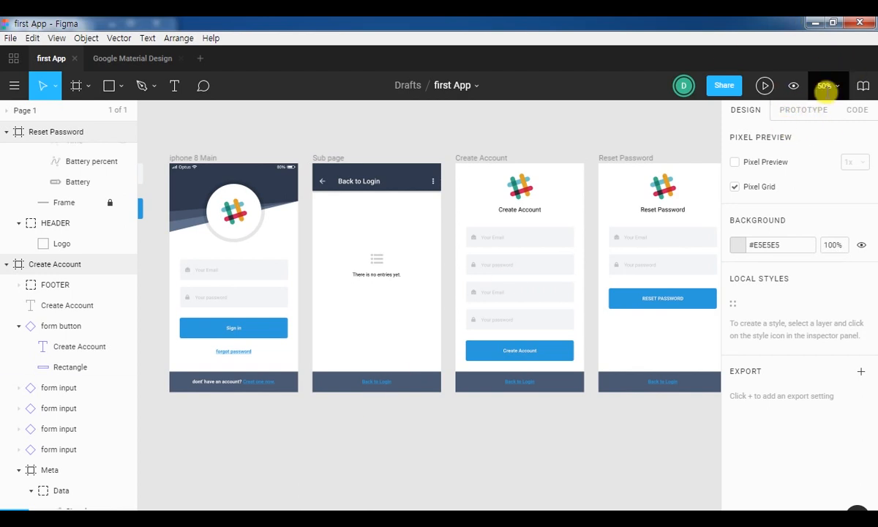
pyautogui.hotkey('ctrl', '2')
pyautogui.moveTo(759, 97)
pyautogui.mouseDown()
pyautogui.moveTo(843, 133)
pyautogui.moveTo(843, 84)
pyautogui.moveTo(761, 92)
pyautogui.moveTo(769, 125)
pyautogui.mouseUp()
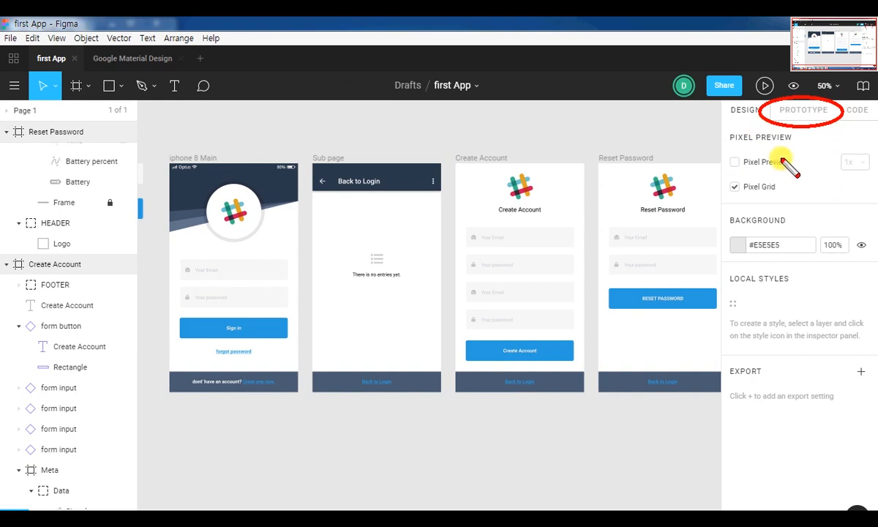
pyautogui.press('Escape')
pyautogui.click(806, 112)
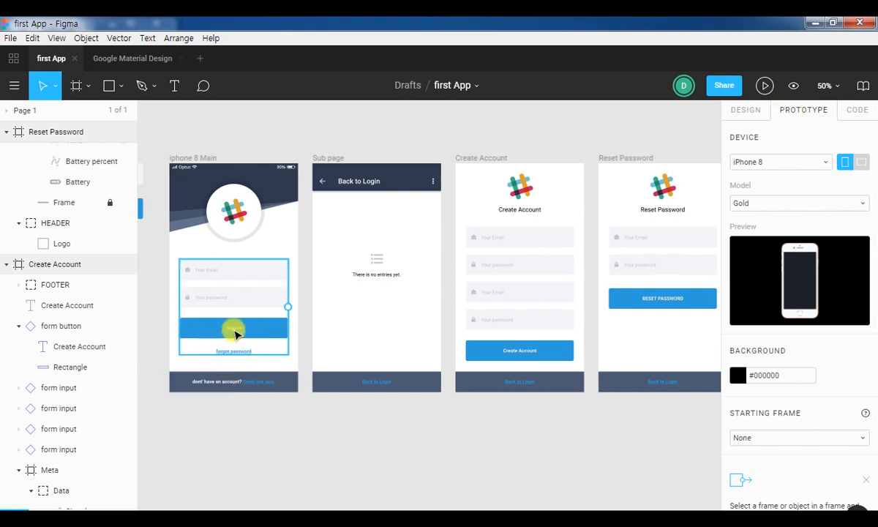
pyautogui.click(233, 330)
pyautogui.doubleClick(241, 332)
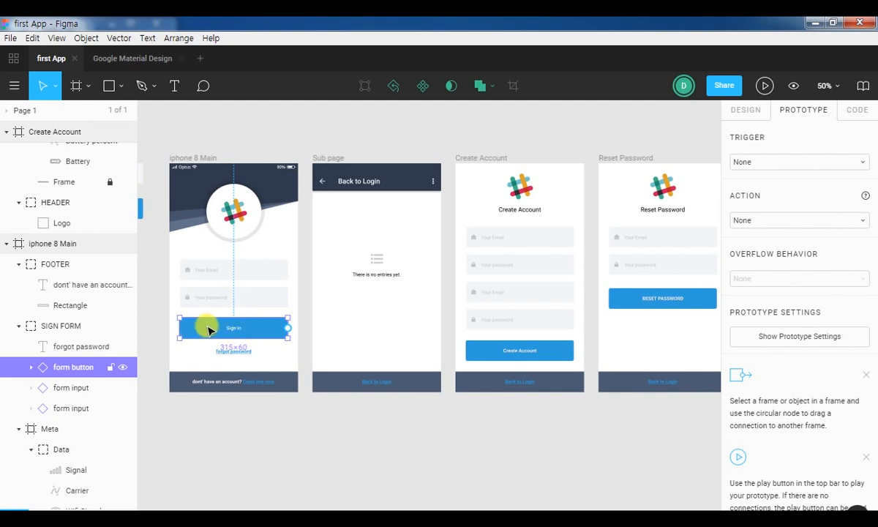
pyautogui.moveTo(288, 328); pyautogui.dragTo(296, 353)
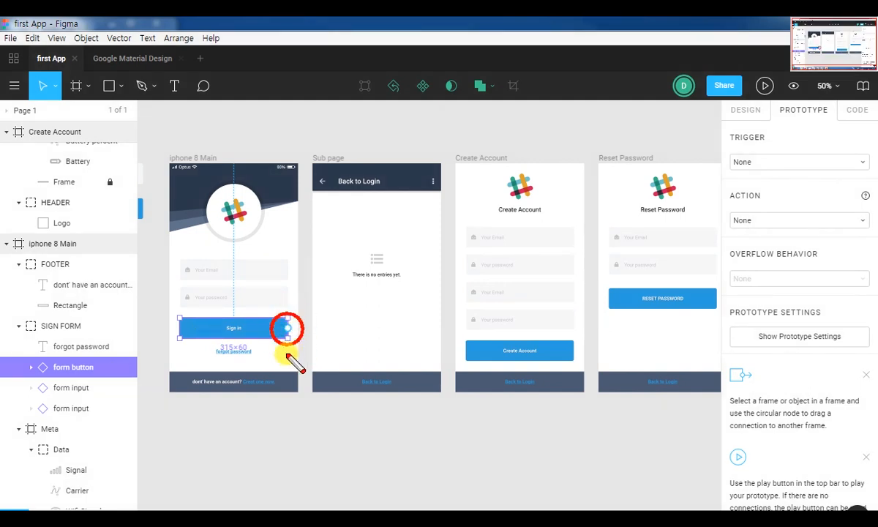
pyautogui.press('Escape')
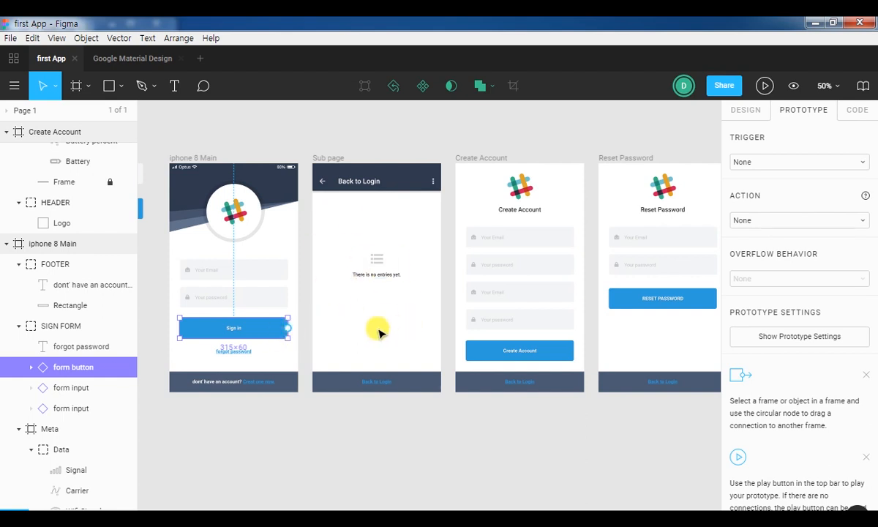
pyautogui.moveTo(288, 324); pyautogui.dragTo(328, 293)
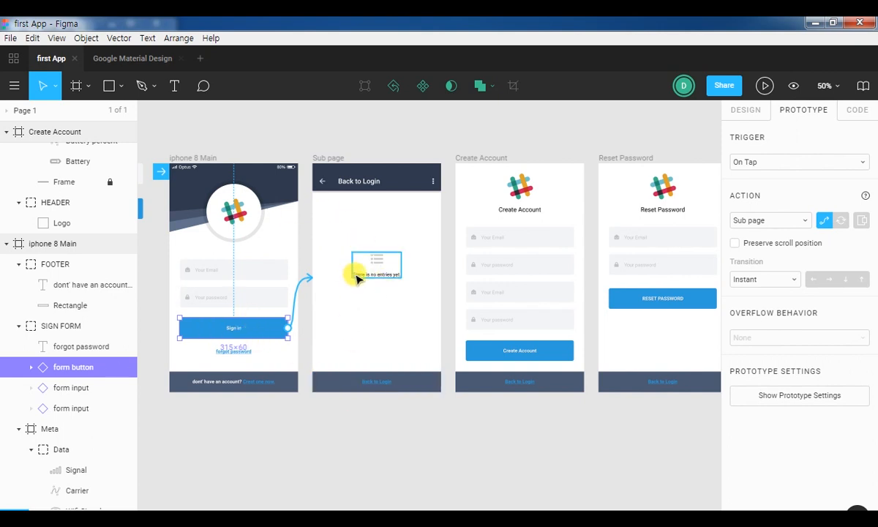
# - Link the Sub page's app bar back arrow and its footer "Back to Login" text to the iphone 8 Main frame
pyautogui.hotkey('ctrl', '2')
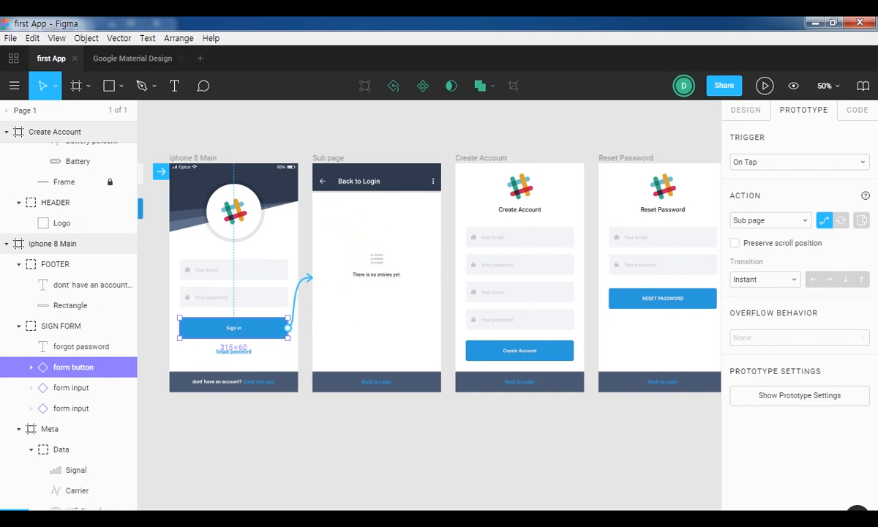
pyautogui.moveTo(318, 173)
pyautogui.mouseDown()
pyautogui.moveTo(326, 190)
pyautogui.moveTo(319, 173)
pyautogui.mouseUp()
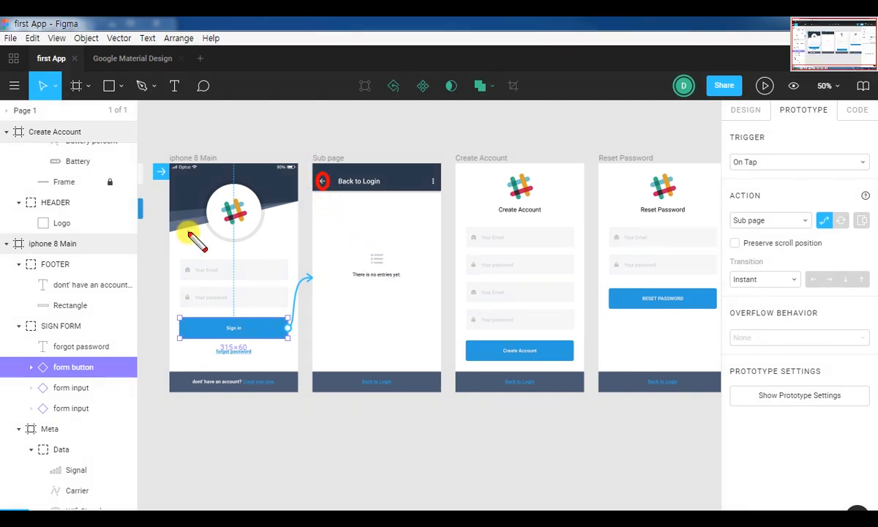
pyautogui.moveTo(388, 372)
pyautogui.mouseDown()
pyautogui.moveTo(358, 371)
pyautogui.moveTo(401, 402)
pyautogui.mouseUp()
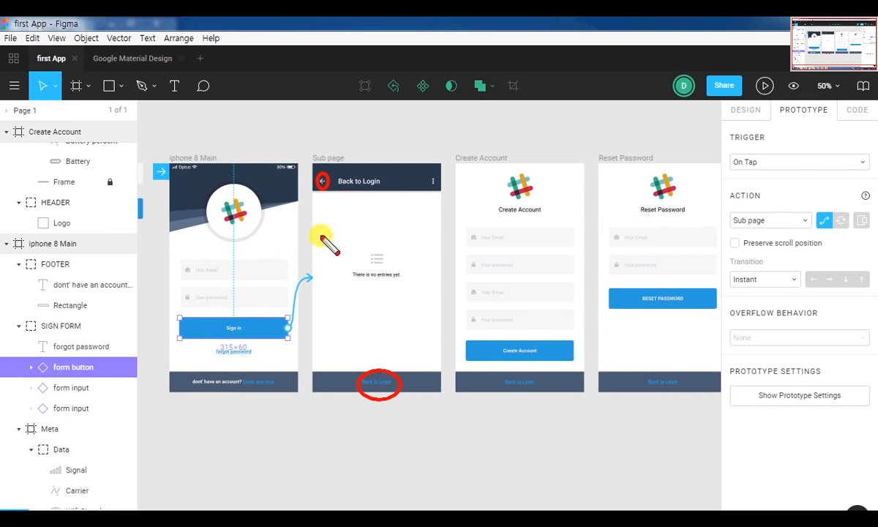
pyautogui.press('Escape')
pyautogui.click(327, 183)
pyautogui.click(328, 185)
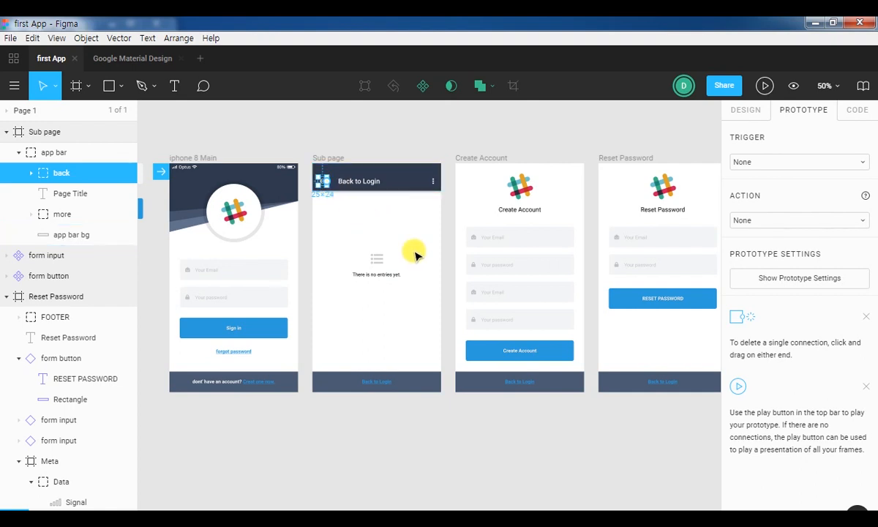
pyautogui.click(329, 182)
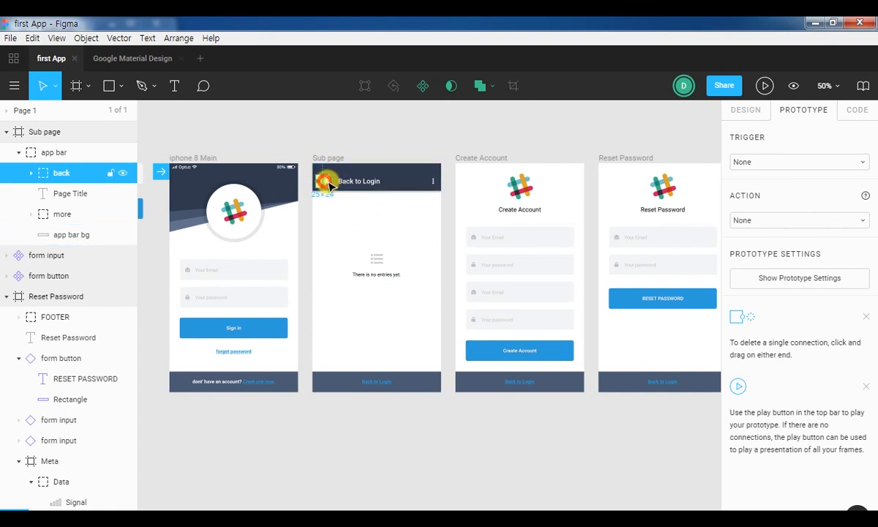
pyautogui.moveTo(328, 182); pyautogui.dragTo(294, 236)
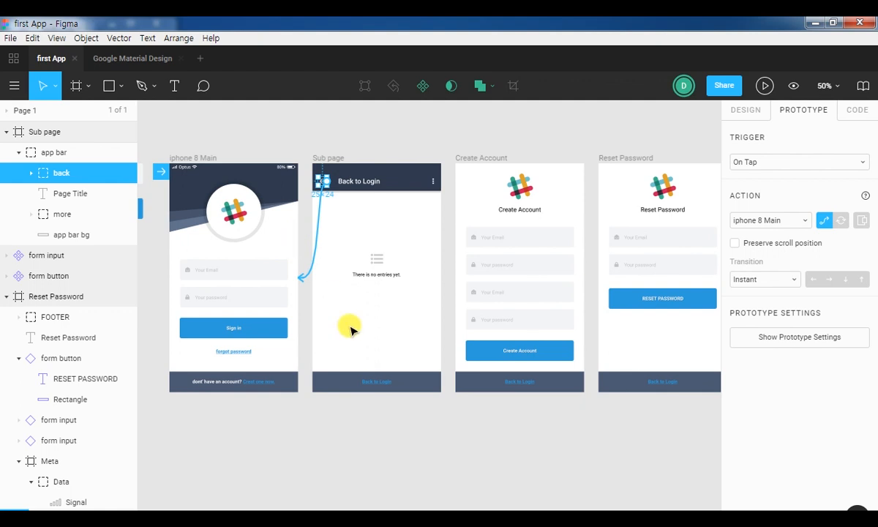
pyautogui.click(376, 381)
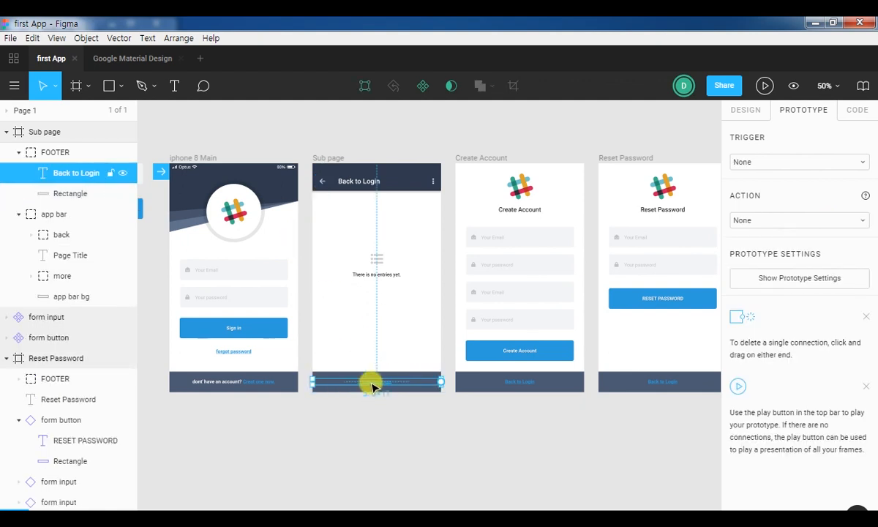
pyautogui.moveTo(440, 381); pyautogui.dragTo(293, 339)
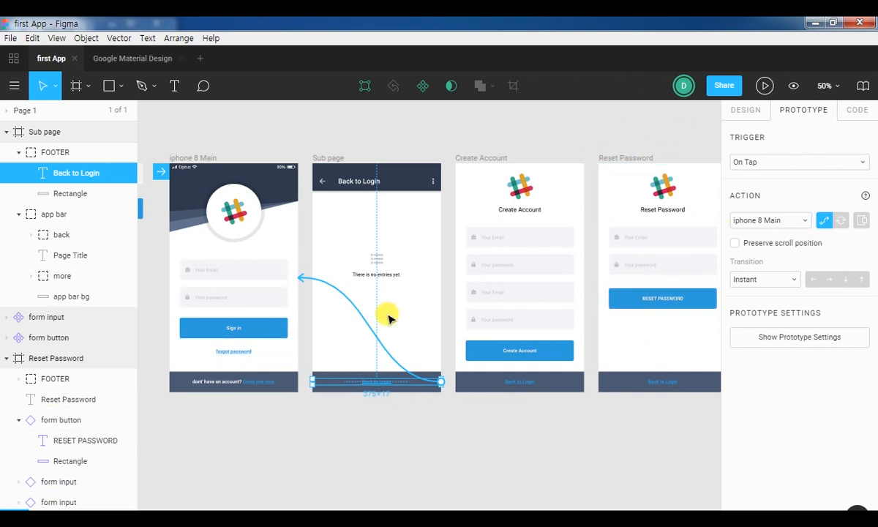
# - On iphone 8 Main, link the "forgot password" text to Reset Password and the footer's "dont' have an account?" text to Create Account
pyautogui.click(232, 351)
pyautogui.doubleClick(232, 351)
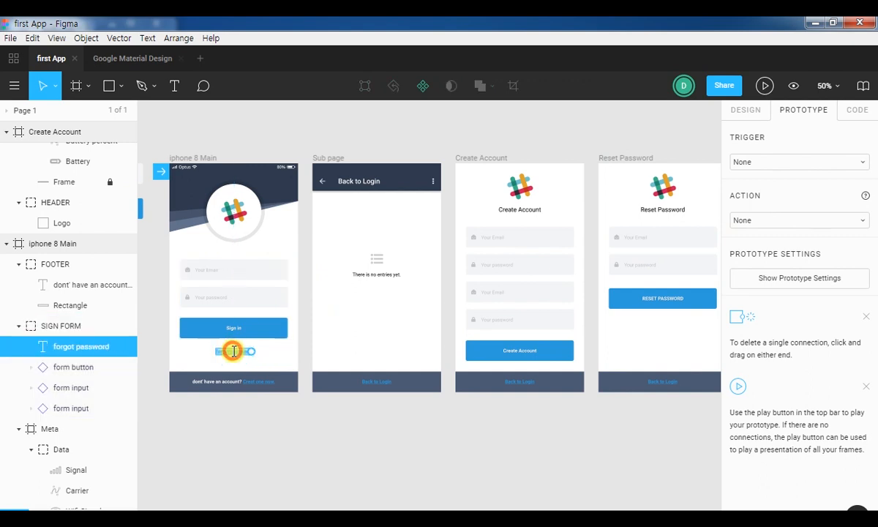
pyautogui.doubleClick(234, 352)
pyautogui.moveTo(252, 352); pyautogui.dragTo(633, 241)
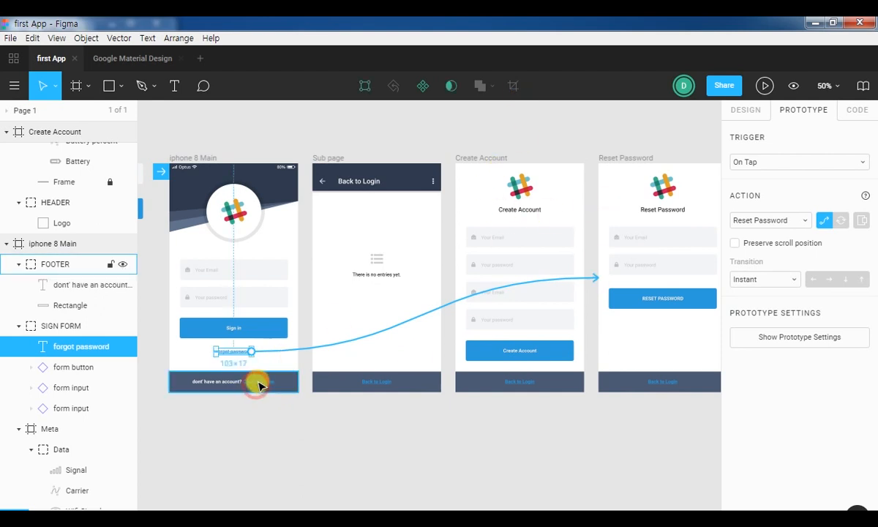
pyautogui.click(268, 387)
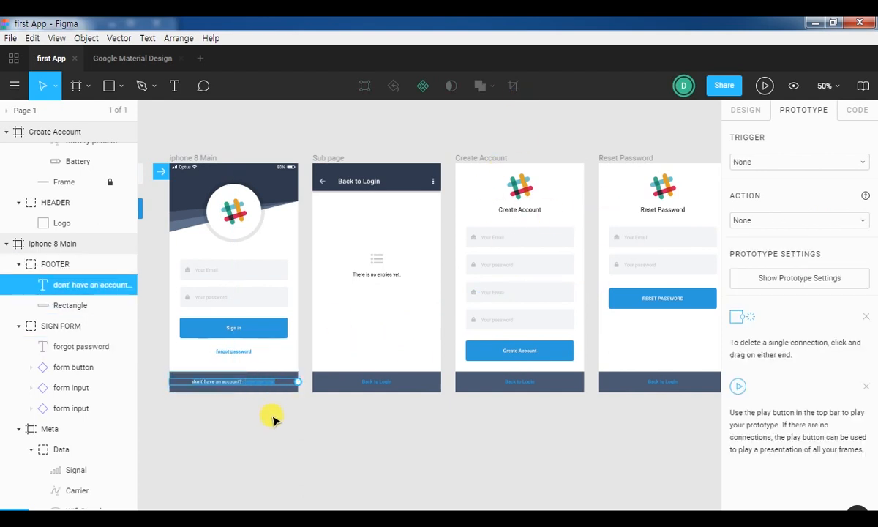
pyautogui.moveTo(297, 381); pyautogui.dragTo(475, 245)
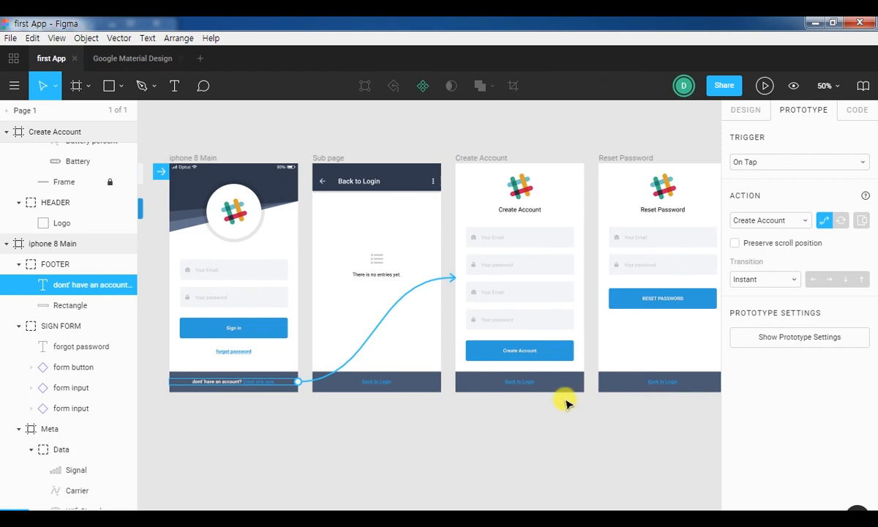
# - Link the footer "Back to Login" texts of the Create Account and Reset Password frames to the iphone 8 Main frame
pyautogui.click(517, 382)
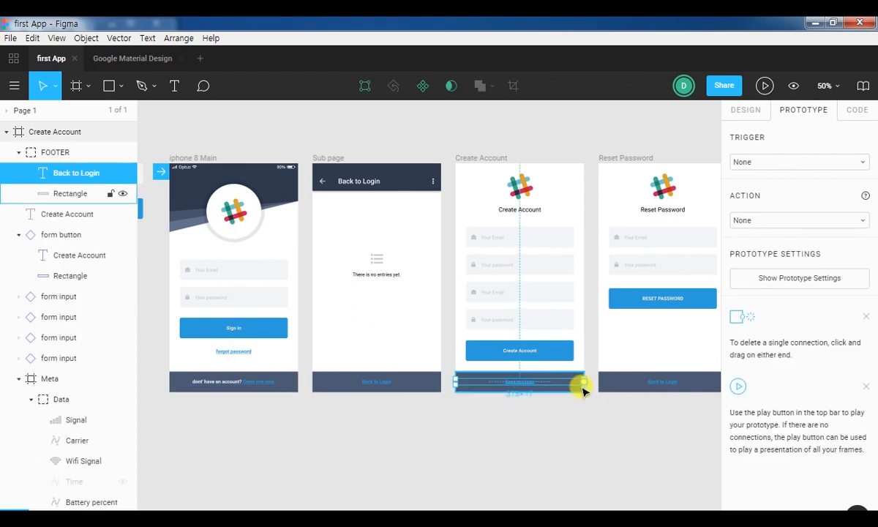
pyautogui.moveTo(586, 381); pyautogui.dragTo(291, 258)
pyautogui.click(666, 382)
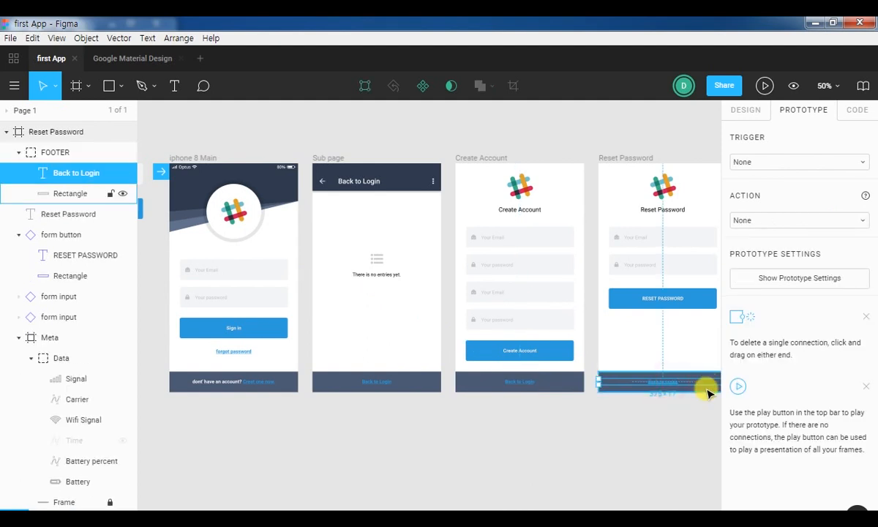
pyautogui.moveTo(669, 438); pyautogui.dragTo(630, 437)
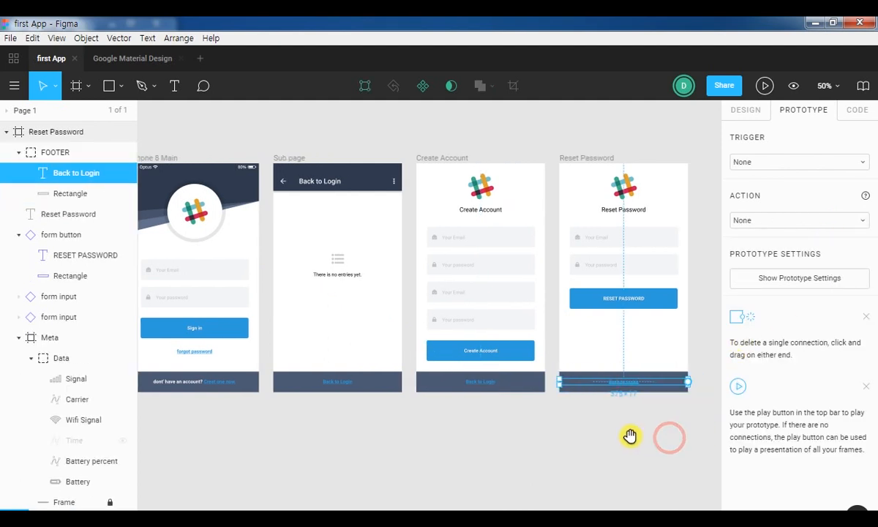
pyautogui.moveTo(690, 380); pyautogui.dragTo(239, 239)
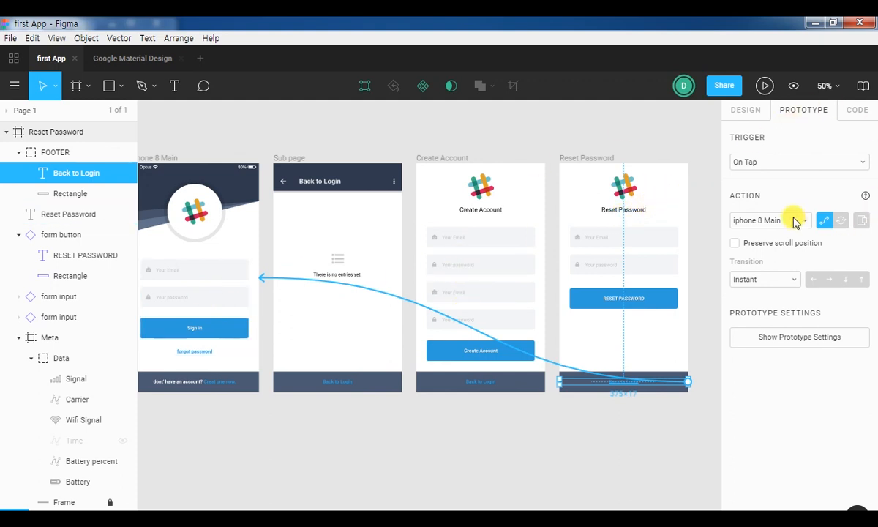
# - Run the prototype and test the Back to Login, Sign in, back arrow and account-creation links
pyautogui.click(766, 86)
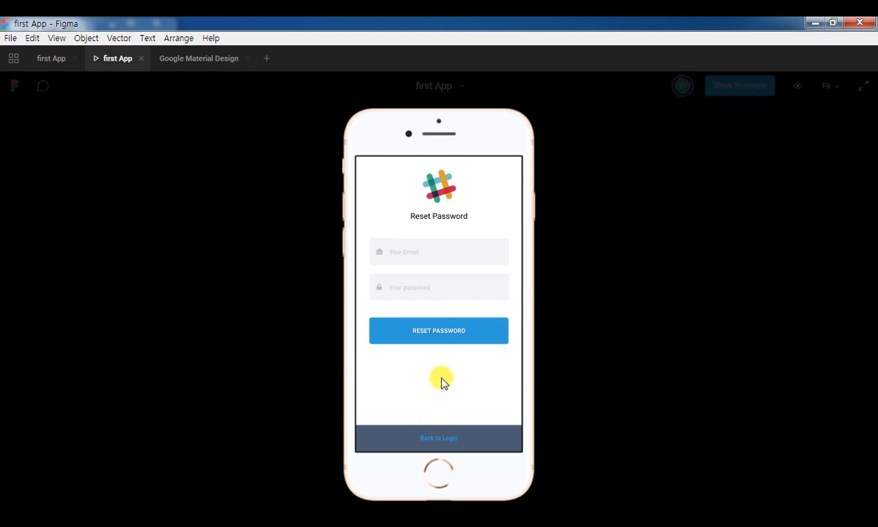
pyautogui.click(442, 441)
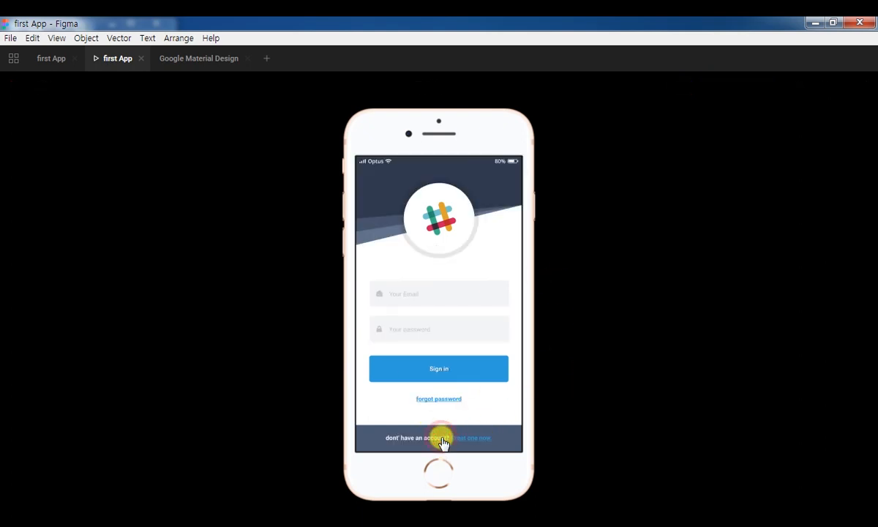
pyautogui.click(434, 366)
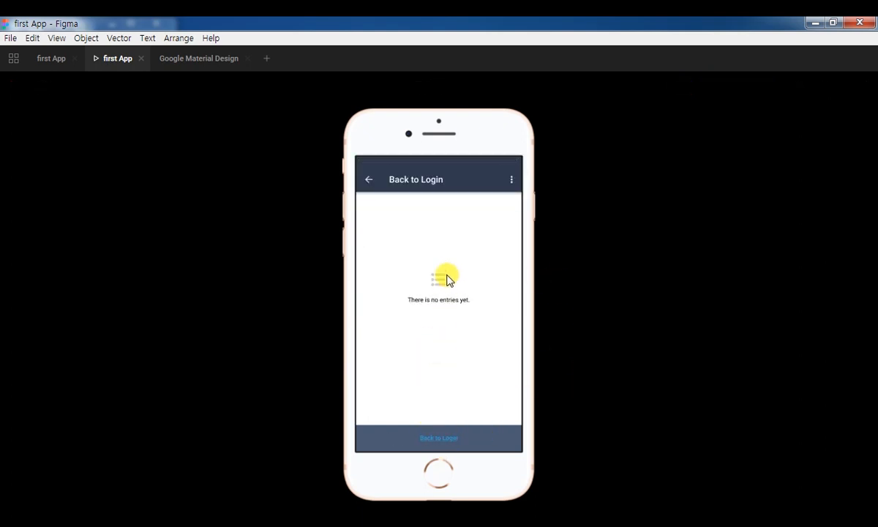
pyautogui.click(368, 179)
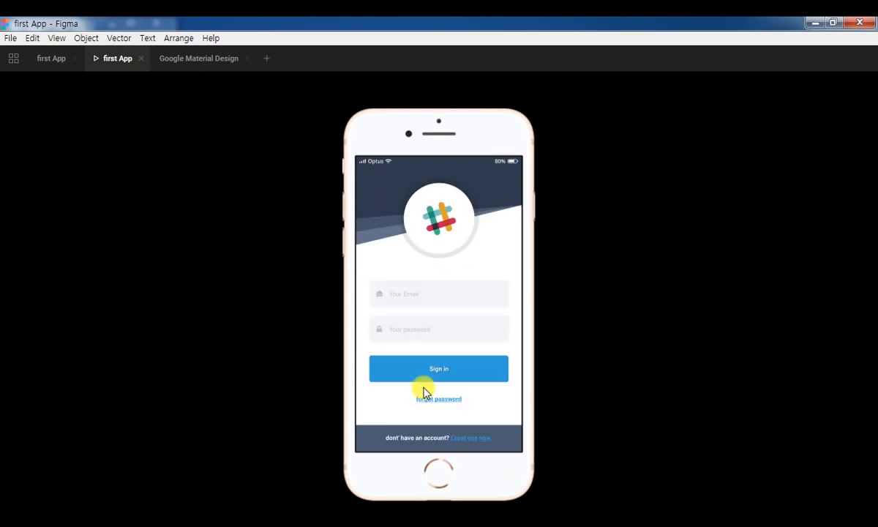
pyautogui.click(471, 437)
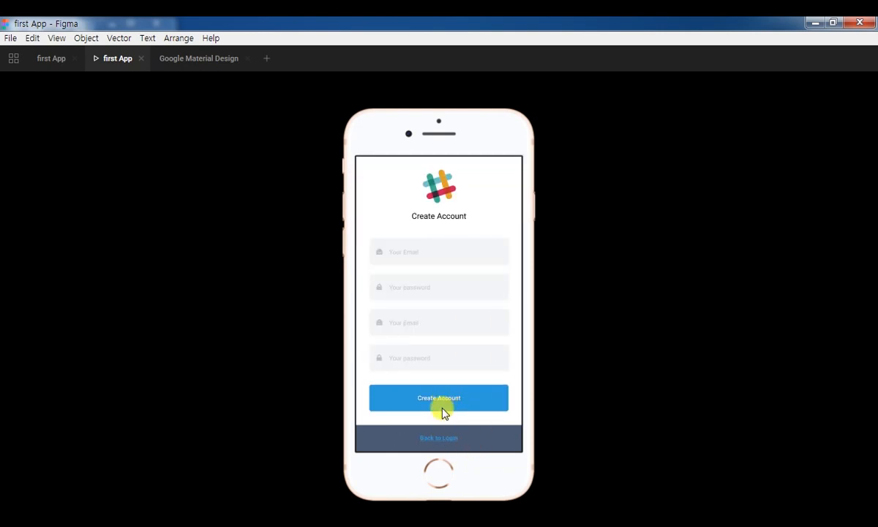
# - Test the Create Account screen's Back to Login link in the prototype and return to the design file
pyautogui.click(445, 440)
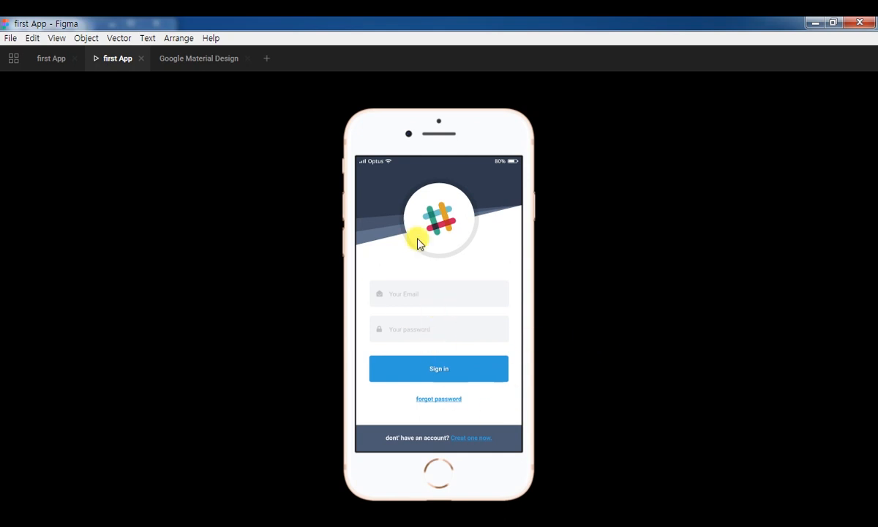
pyautogui.click(50, 58)
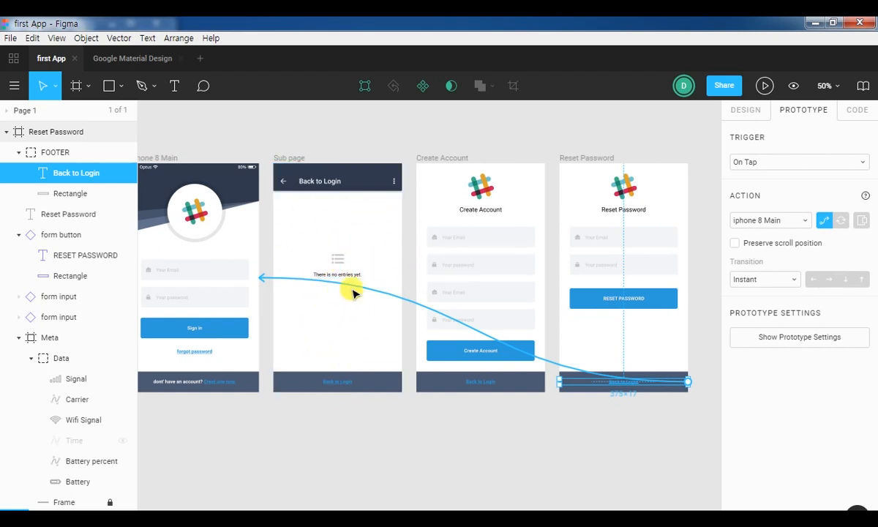
# - Move the Sub page's "There is no entries yet." icon-and-text group up to just below the app bar, at Y 138
pyautogui.click(370, 178)
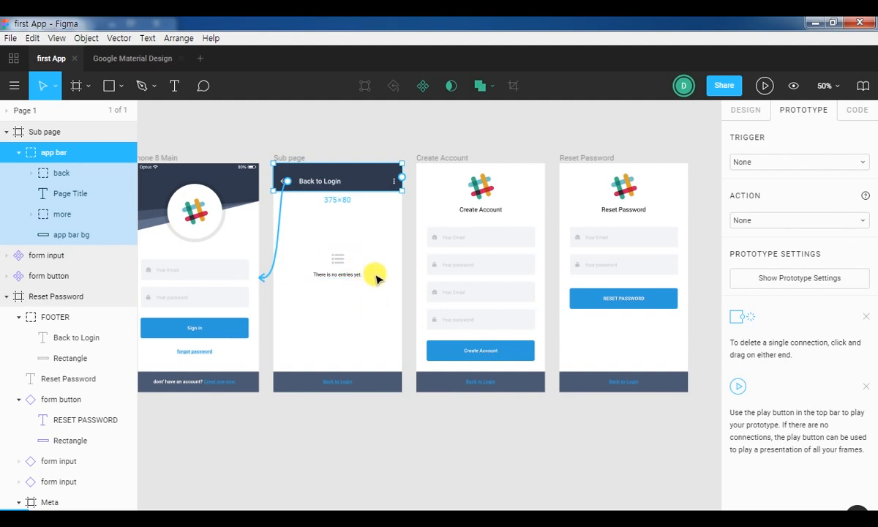
pyautogui.click(745, 110)
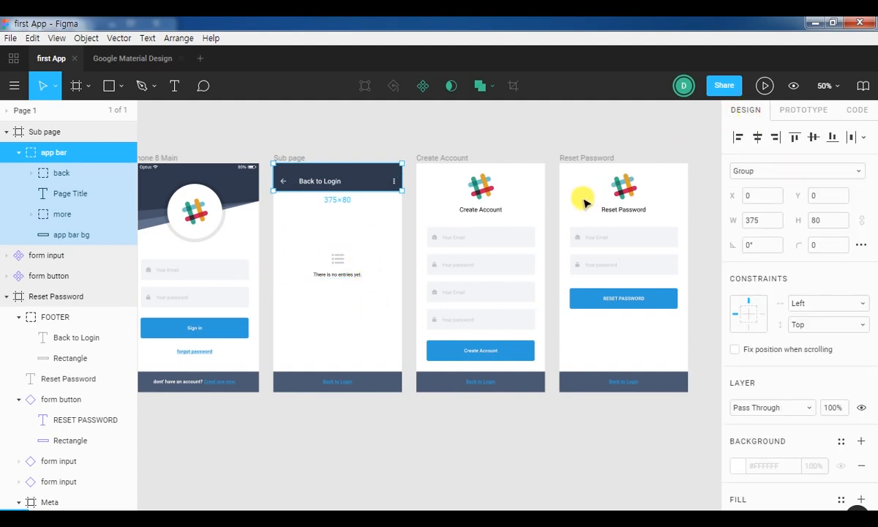
pyautogui.click(358, 144)
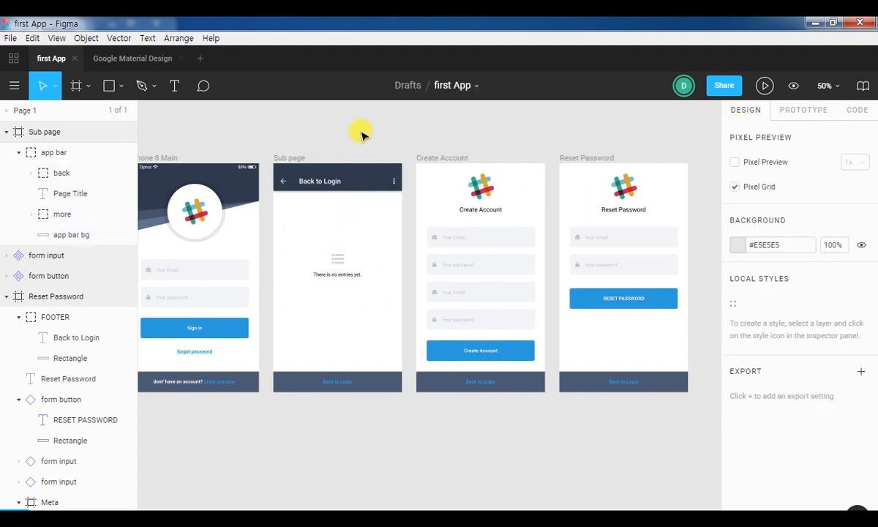
pyautogui.click(358, 131)
pyautogui.click(342, 281)
pyautogui.moveTo(339, 268); pyautogui.dragTo(338, 235)
pyautogui.click(339, 233)
pyautogui.click(337, 247)
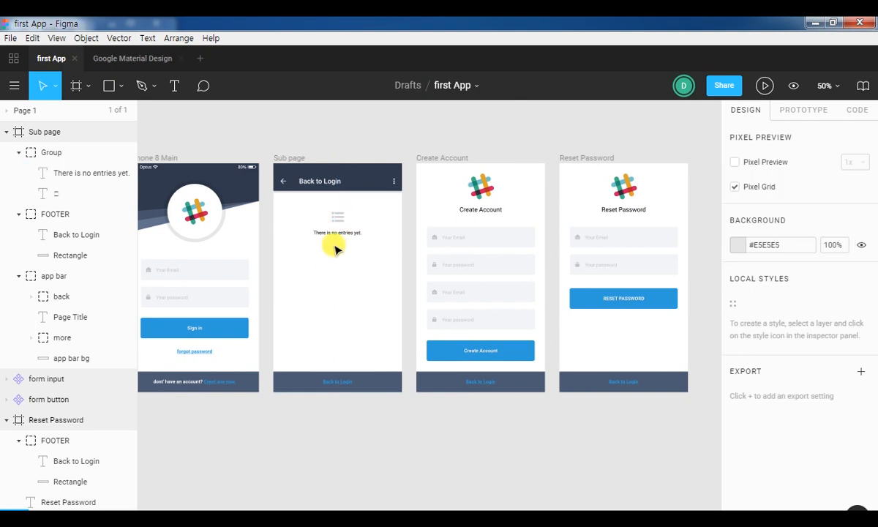
# - Place two copies of the "There is no entries yet." group below the original, spaced 58 px apart
pyautogui.click(342, 213)
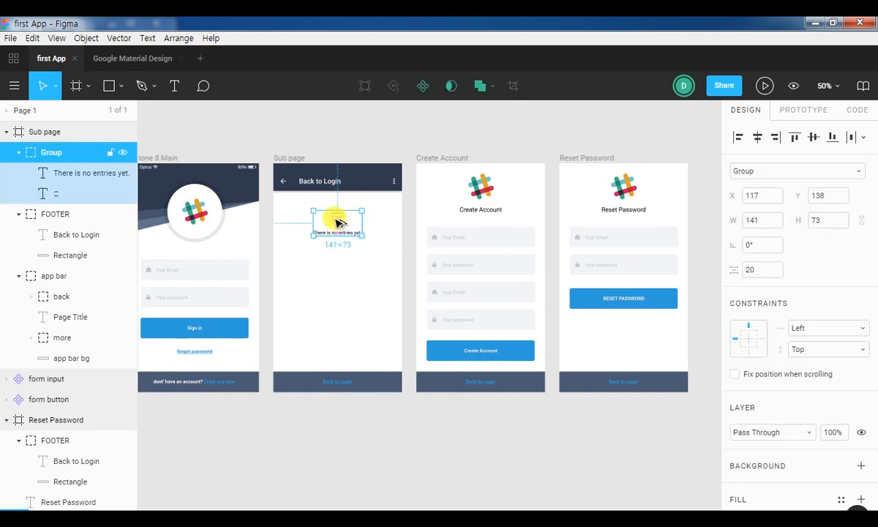
pyautogui.moveTo(337, 223); pyautogui.dragTo(337, 314)
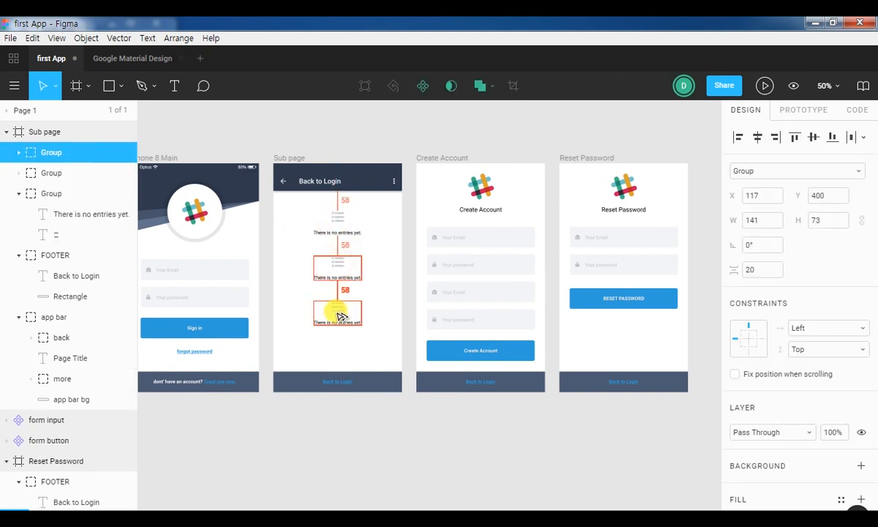
pyautogui.click(299, 388)
pyautogui.click(295, 336)
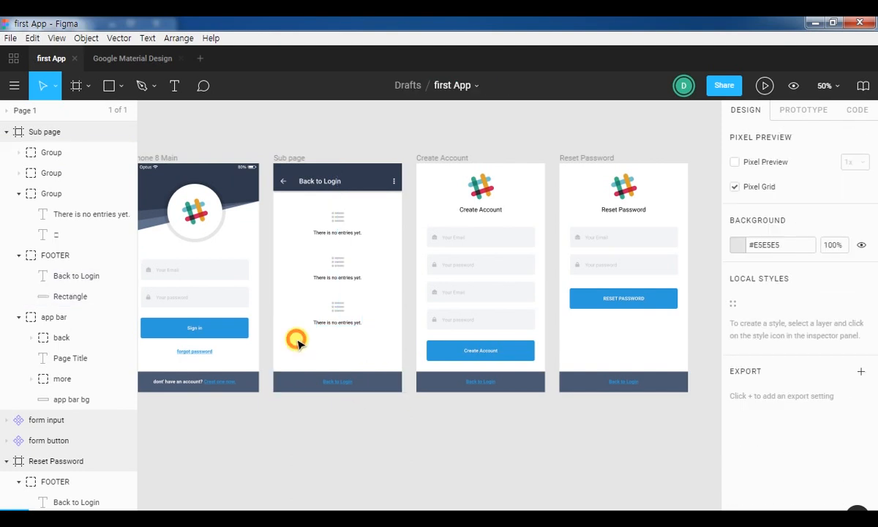
# - Try extending the Sub page frame downward to a height of 924 and undo the resize
pyautogui.click(340, 168)
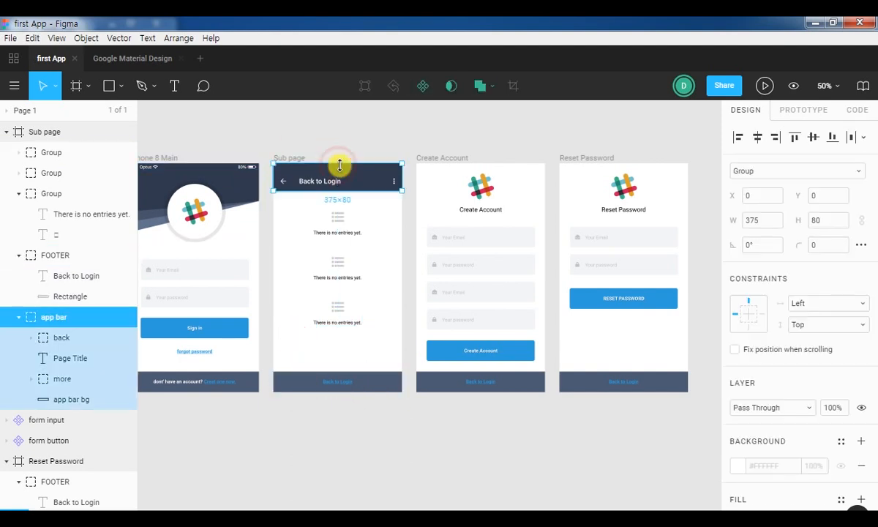
pyautogui.click(45, 133)
pyautogui.moveTo(341, 395); pyautogui.dragTo(343, 481)
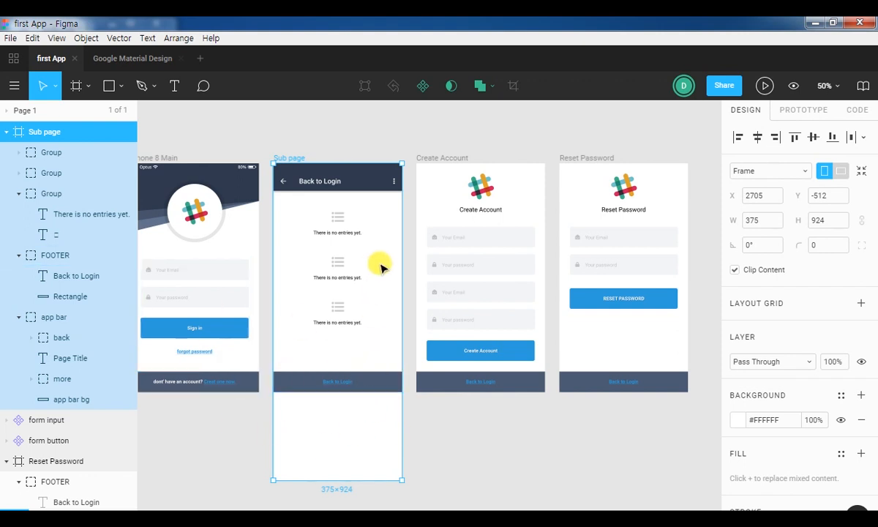
pyautogui.moveTo(405, 278)
pyautogui.mouseDown()
pyautogui.moveTo(393, 276)
pyautogui.moveTo(402, 276)
pyautogui.mouseUp()
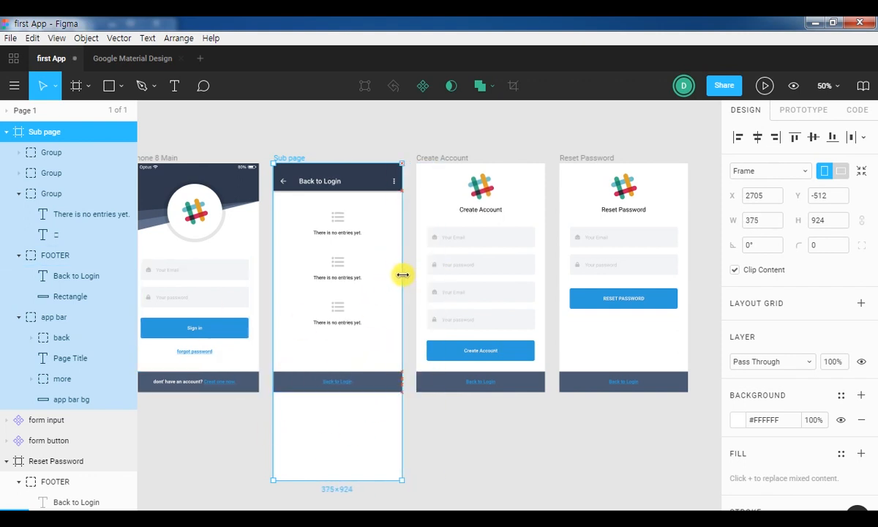
pyautogui.hotkey('ctrl', 'z')
# - Set the vertical constraint of the Sub page's FOOTER group to Bottom
pyautogui.click(374, 386)
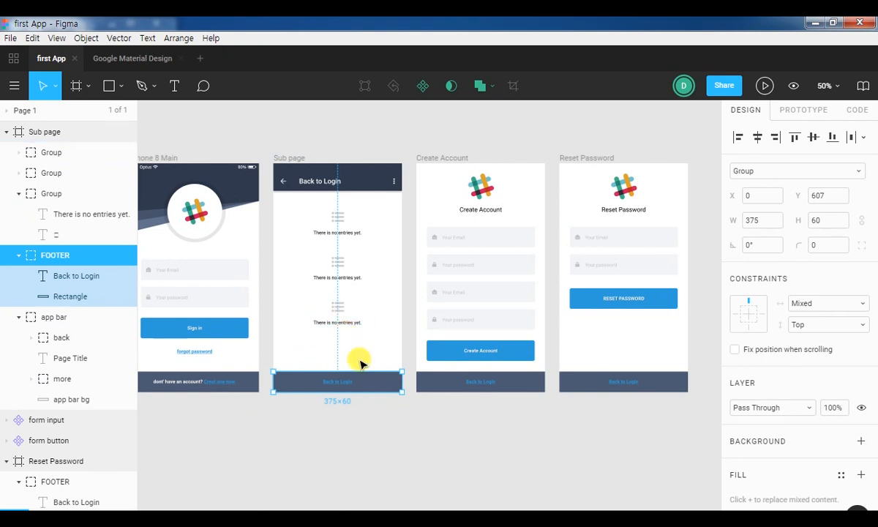
pyautogui.click(372, 422)
pyautogui.click(368, 385)
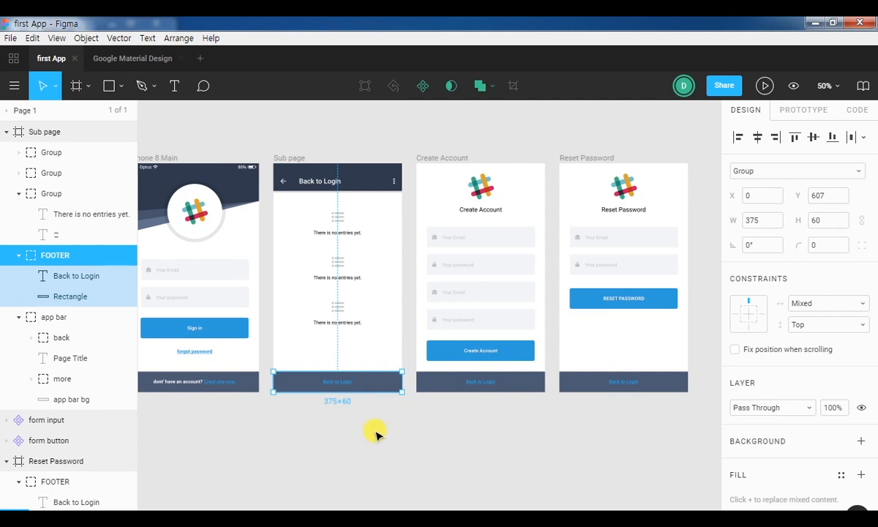
pyautogui.click(839, 329)
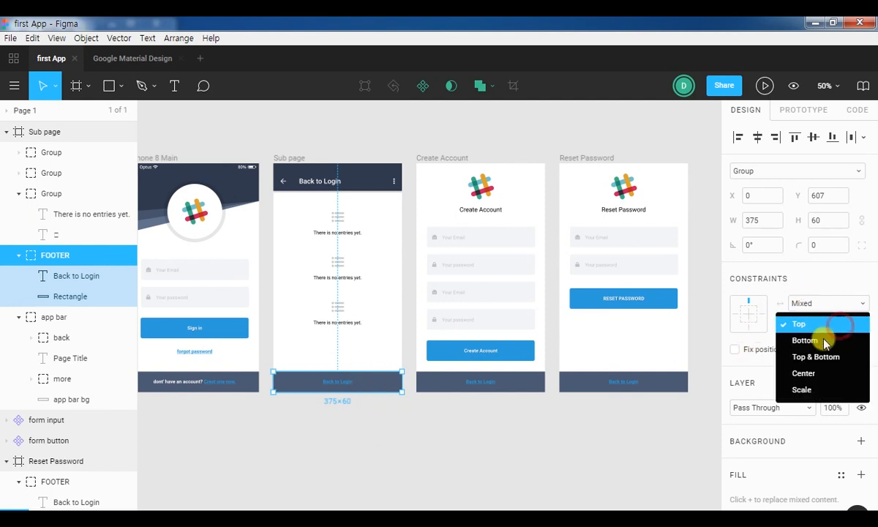
pyautogui.click(810, 341)
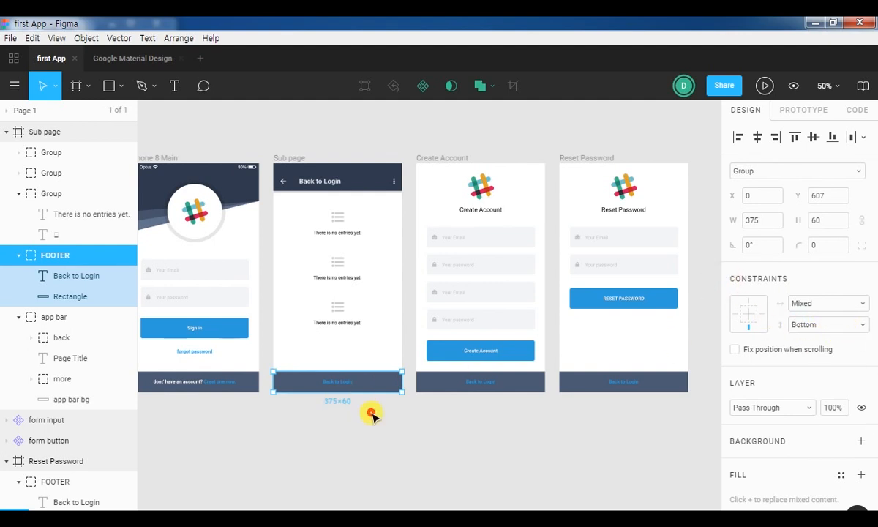
# - Extend the Sub page frame to a height of 832 and add two more copies of the entries group above the footer
pyautogui.click(51, 132)
pyautogui.moveTo(344, 391); pyautogui.dragTo(341, 448)
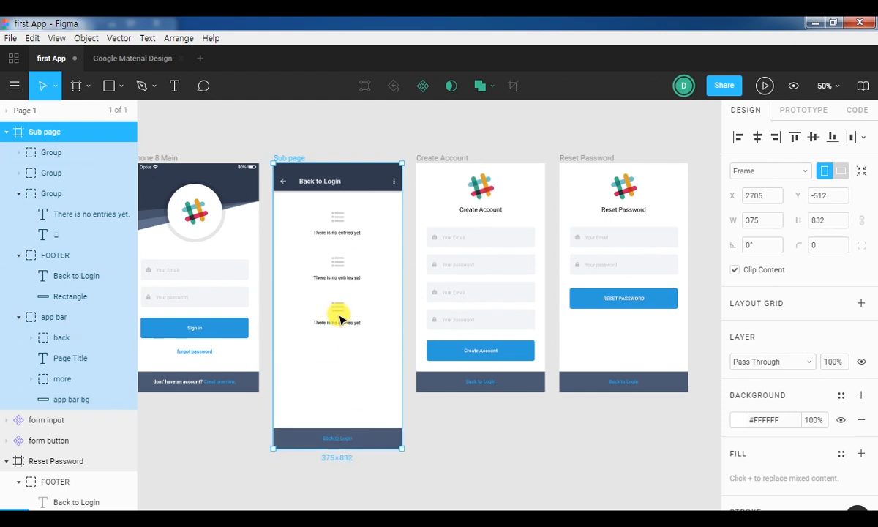
pyautogui.click(338, 316)
pyautogui.moveTo(338, 311); pyautogui.dragTo(338, 402)
pyautogui.click(464, 434)
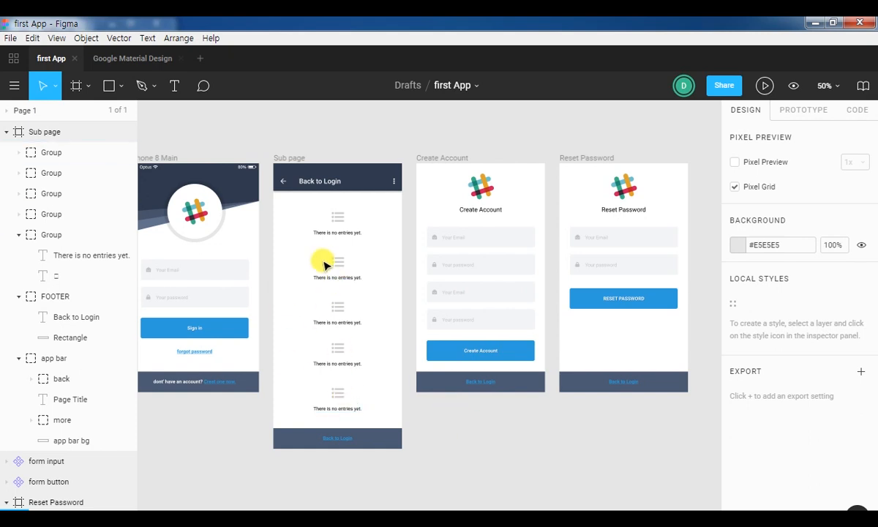
# - Fix the position of the Sub page's app bar group when scrolling
pyautogui.click(350, 173)
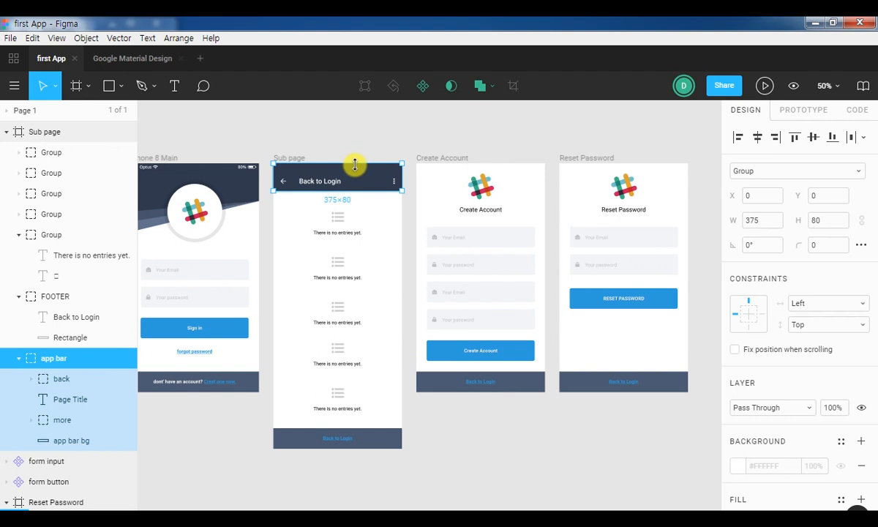
pyautogui.click(381, 119)
pyautogui.click(363, 183)
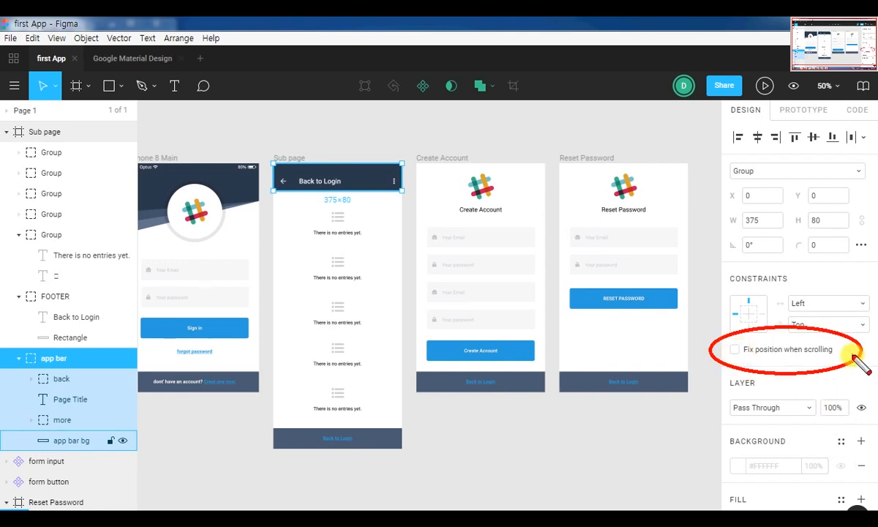
pyautogui.click(734, 349)
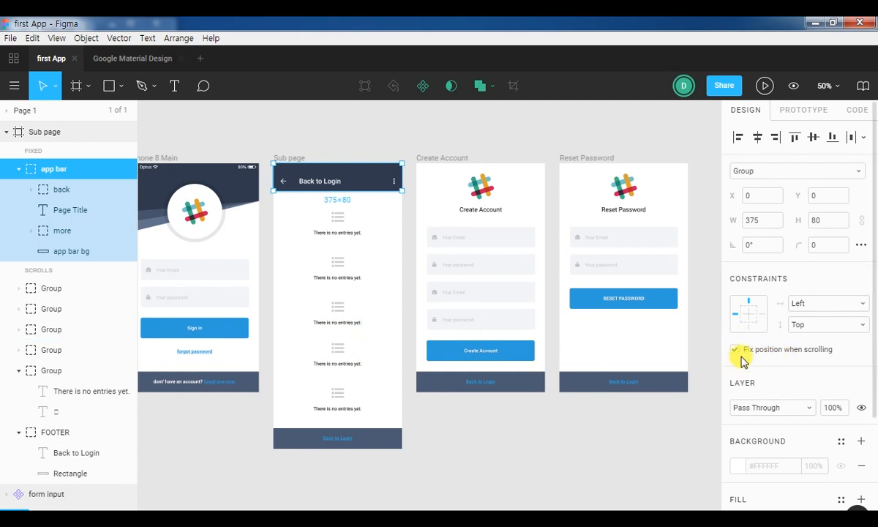
# - Run the Sub page prototype, test scrolling beneath the app bar and its back arrow link, and close the preview
pyautogui.click(764, 85)
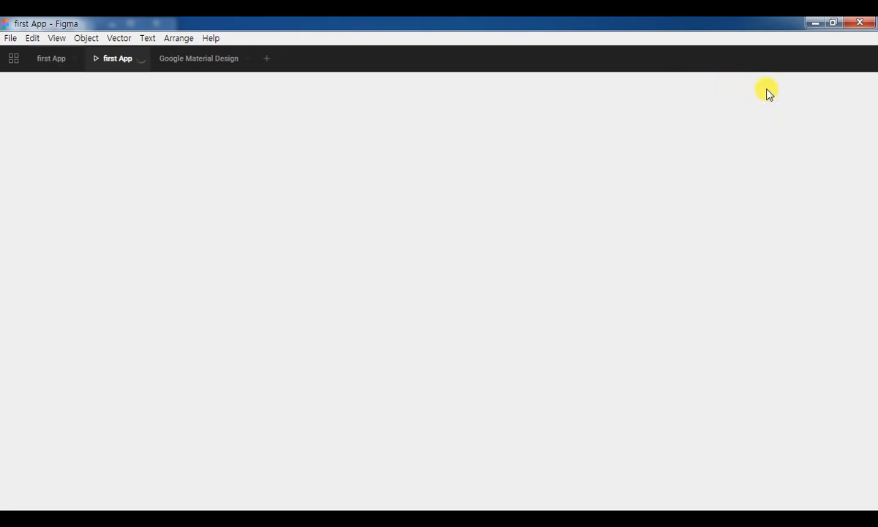
pyautogui.scroll(-2, 417, 337)
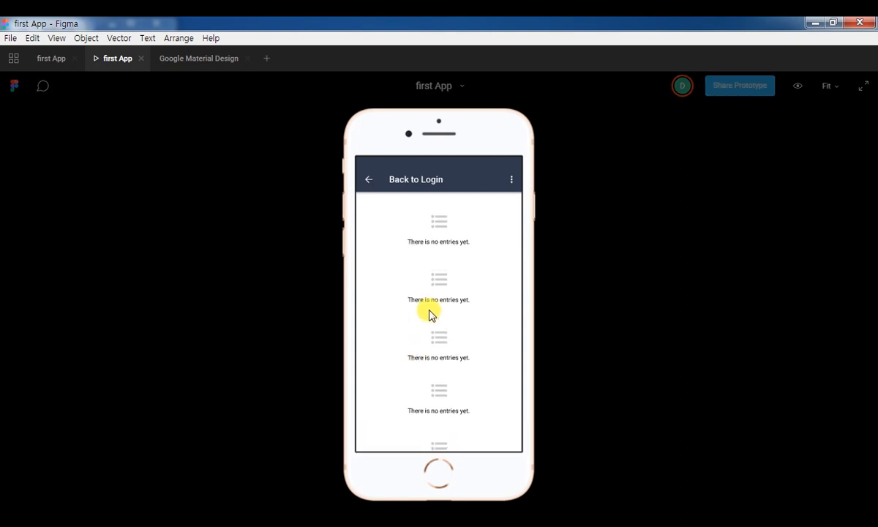
pyautogui.scroll(2, 428, 281)
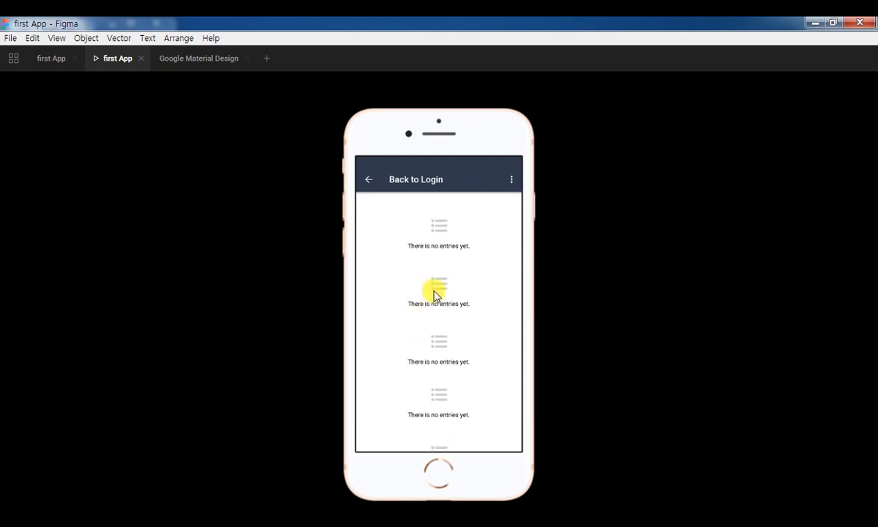
pyautogui.scroll(-1, 435, 293)
pyautogui.scroll(1, 454, 220)
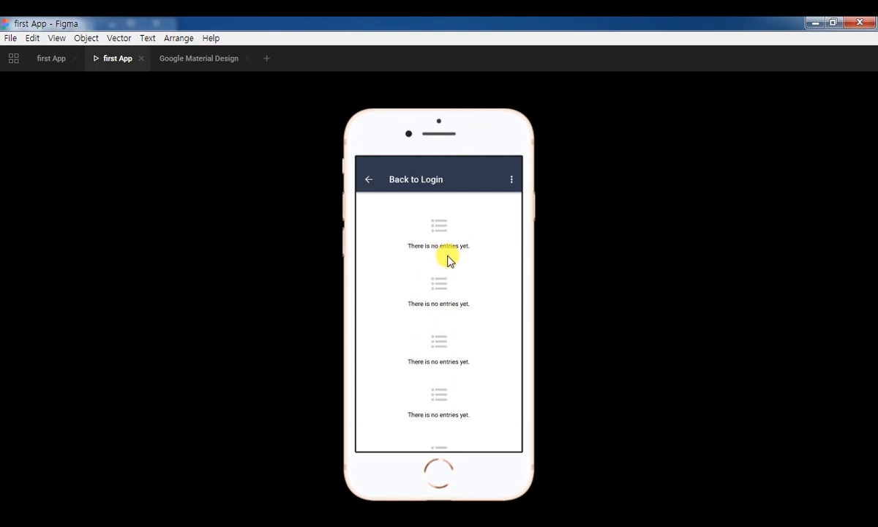
pyautogui.scroll(-1, 461, 293)
pyautogui.scroll(1, 476, 311)
pyautogui.scroll(-1, 481, 301)
pyautogui.scroll(1, 484, 298)
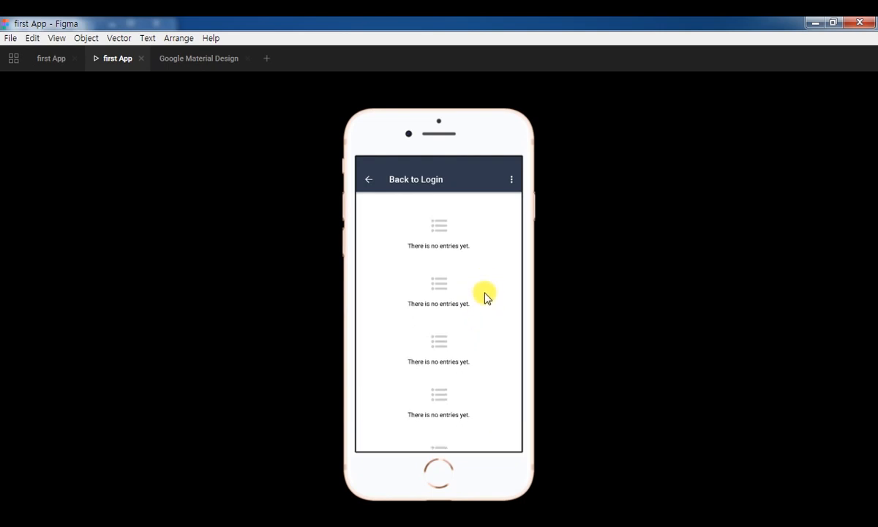
pyautogui.scroll(-1, 487, 292)
pyautogui.scroll(1, 486, 287)
pyautogui.scroll(-1, 486, 278)
pyautogui.scroll(1, 484, 272)
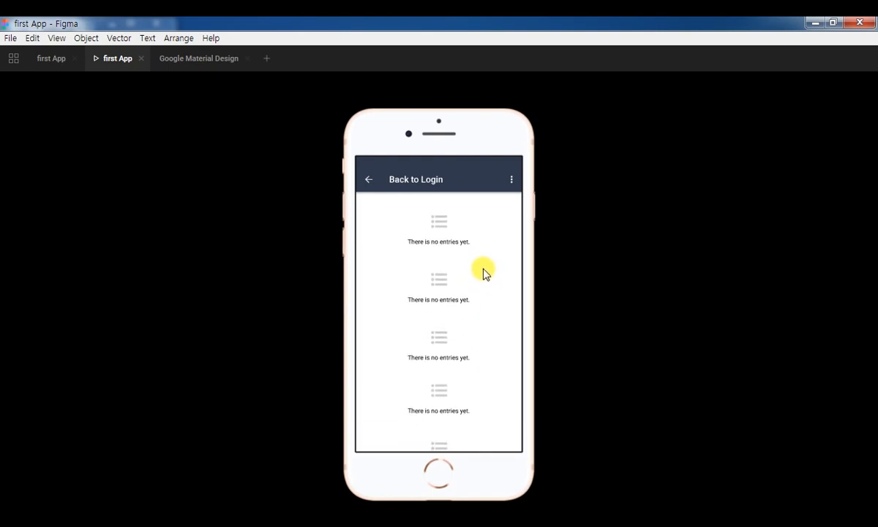
pyautogui.scroll(-1, 439, 220)
pyautogui.click(368, 180)
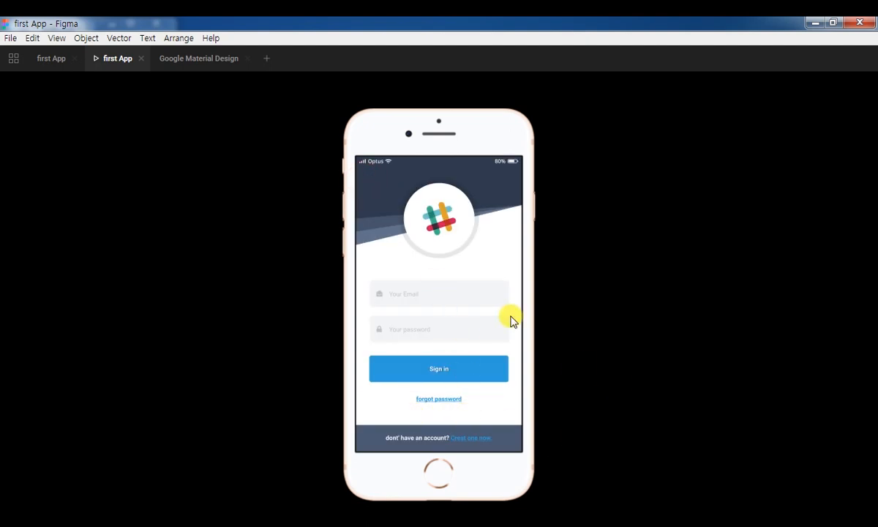
pyautogui.hotkey('ctrl', 'w')
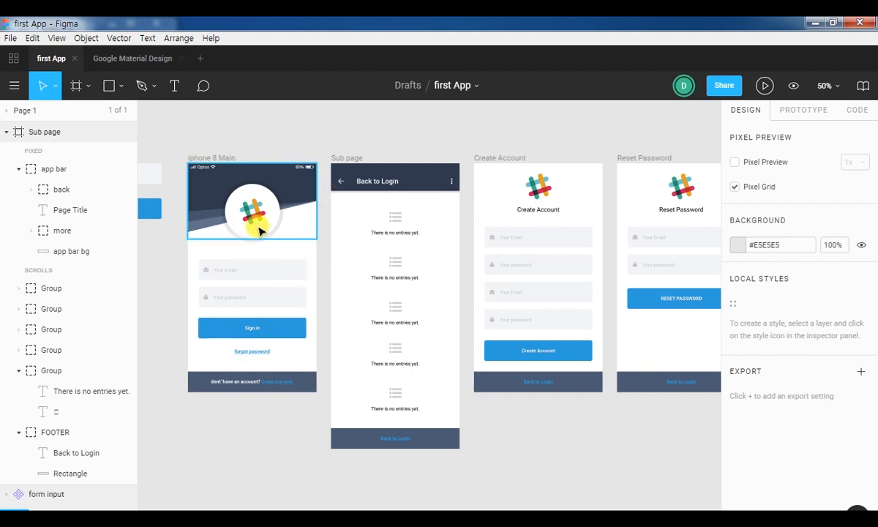
# - Examine the available code formats and the CSS of iphone 8 Main's HEADER group, Logo and Logo bg
pyautogui.click(859, 113)
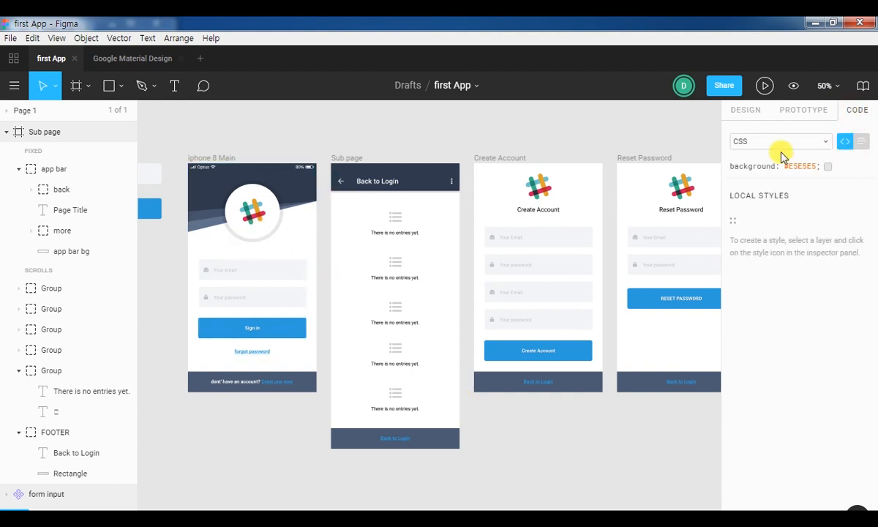
pyautogui.click(804, 143)
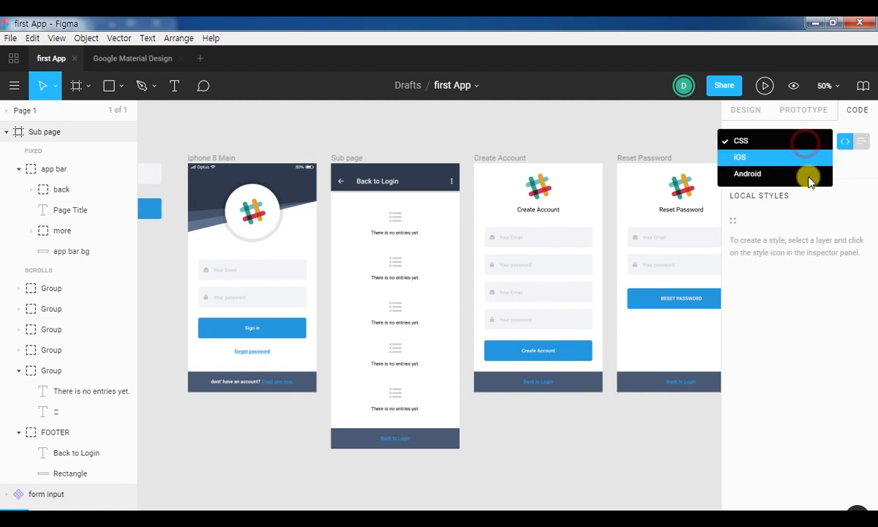
pyautogui.click(766, 142)
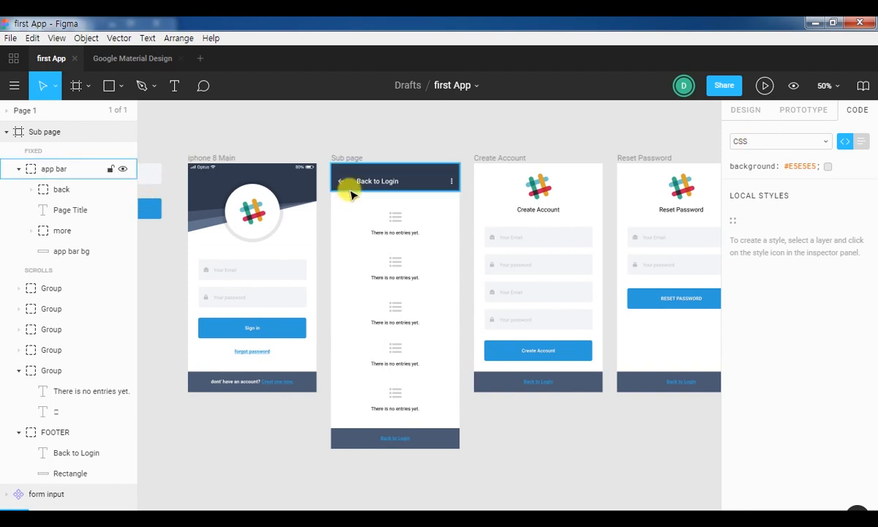
pyautogui.click(252, 208)
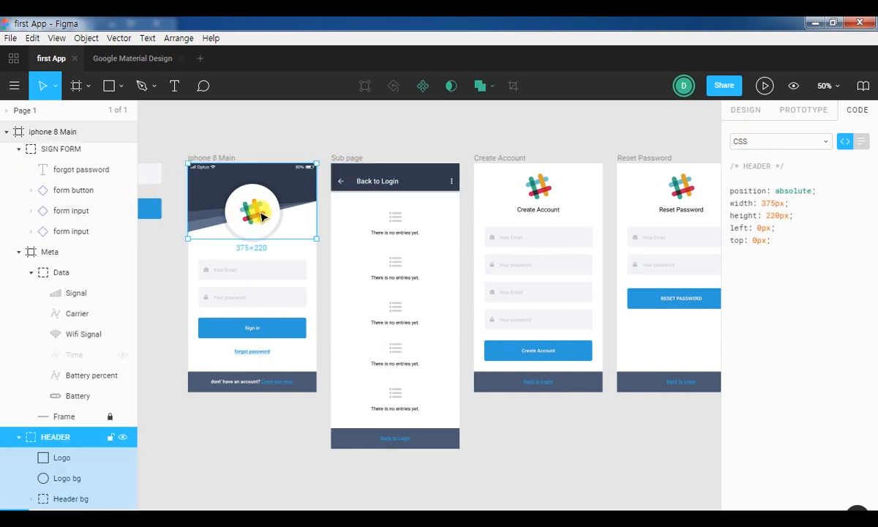
pyautogui.doubleClick(252, 207)
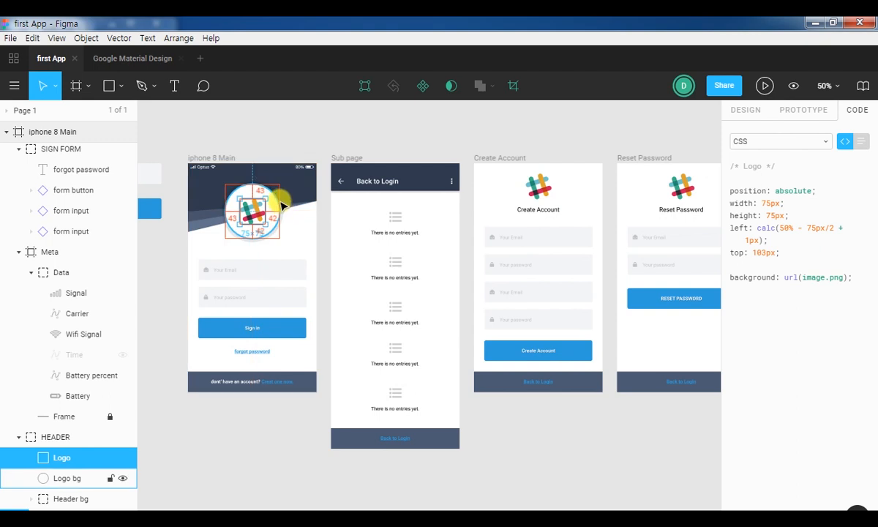
pyautogui.click(286, 144)
pyautogui.click(310, 196)
pyautogui.doubleClick(268, 198)
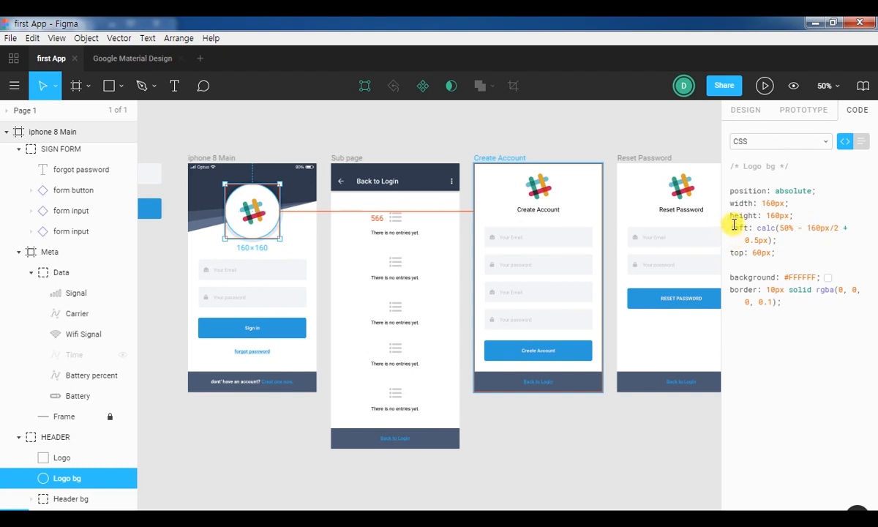
# - Examine the left position, background and border declarations in Logo bg's CSS
pyautogui.moveTo(780, 246); pyautogui.dragTo(730, 234)
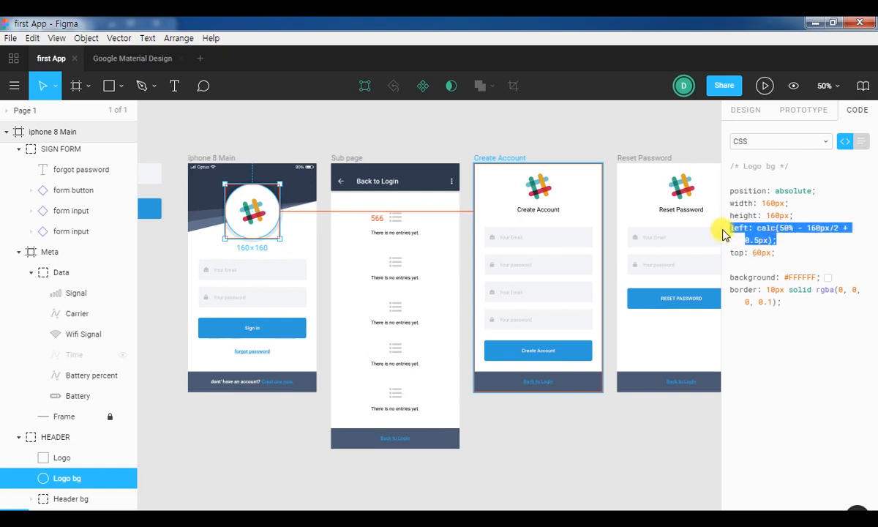
pyautogui.click(753, 238)
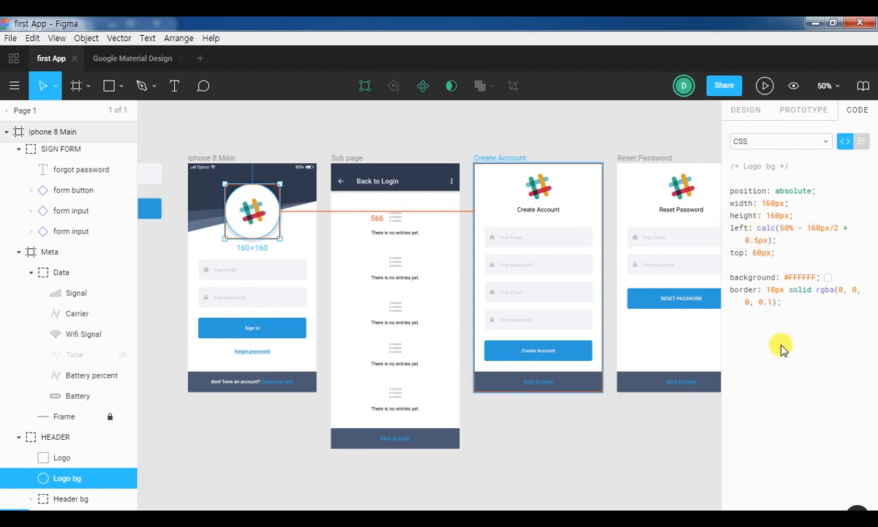
pyautogui.moveTo(770, 291); pyautogui.dragTo(810, 339)
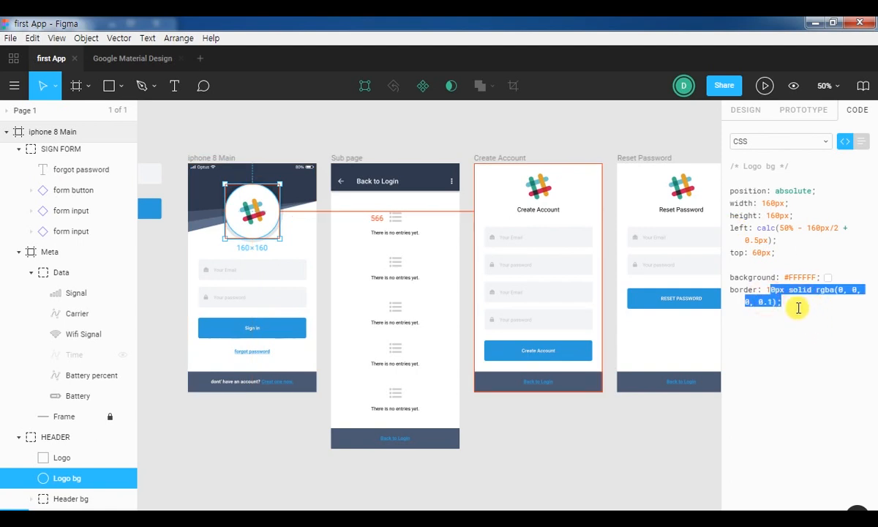
pyautogui.click(796, 306)
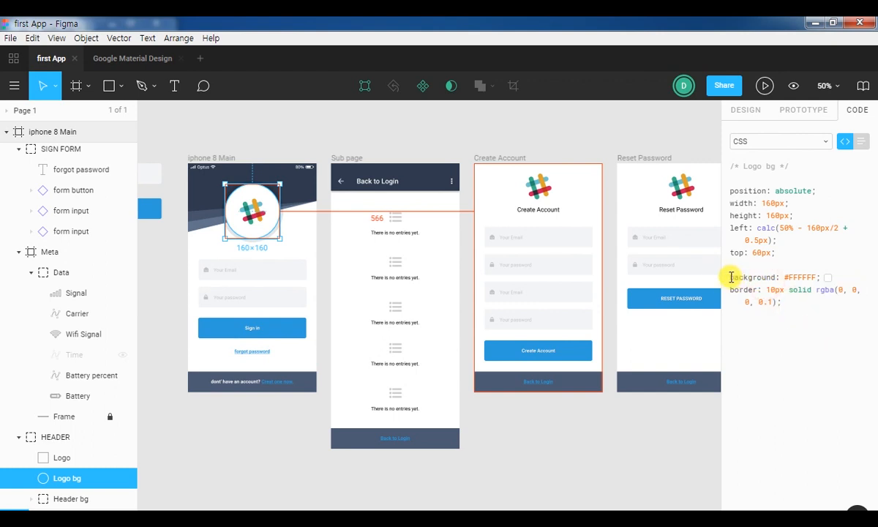
pyautogui.moveTo(731, 278); pyautogui.dragTo(801, 303)
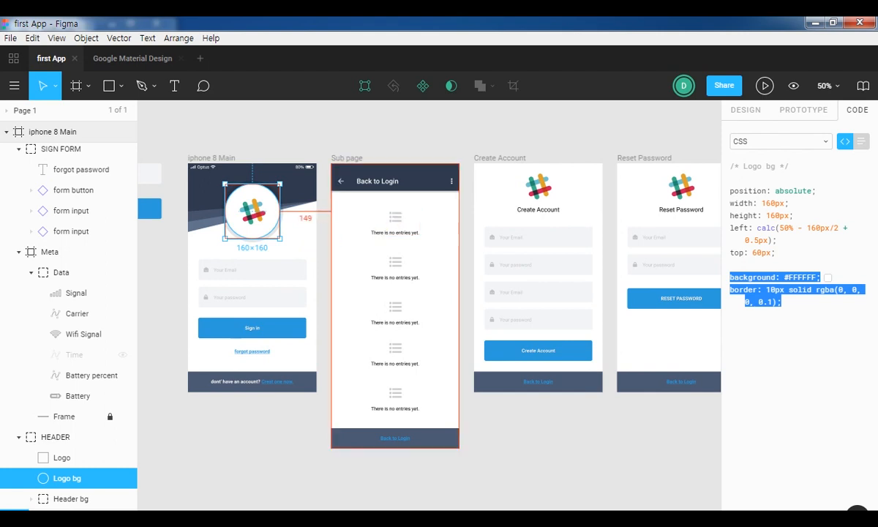
# - Examine the CSS of iphone 8 Main's forgot password text, including its font properties and underline declaration
pyautogui.click(388, 229)
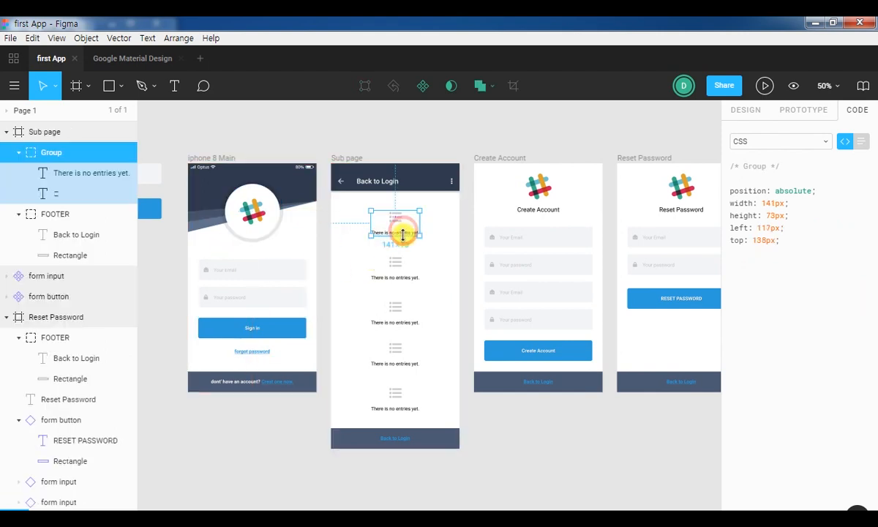
pyautogui.click(249, 349)
pyautogui.click(272, 412)
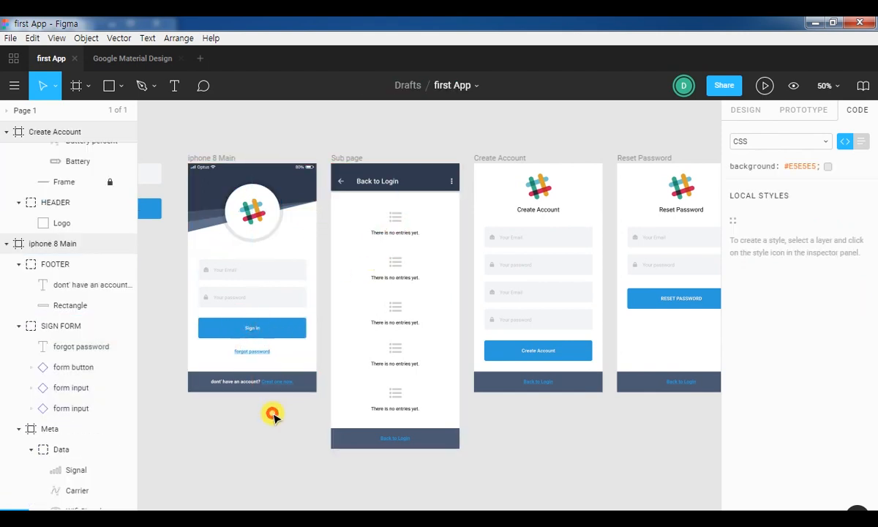
pyautogui.click(256, 349)
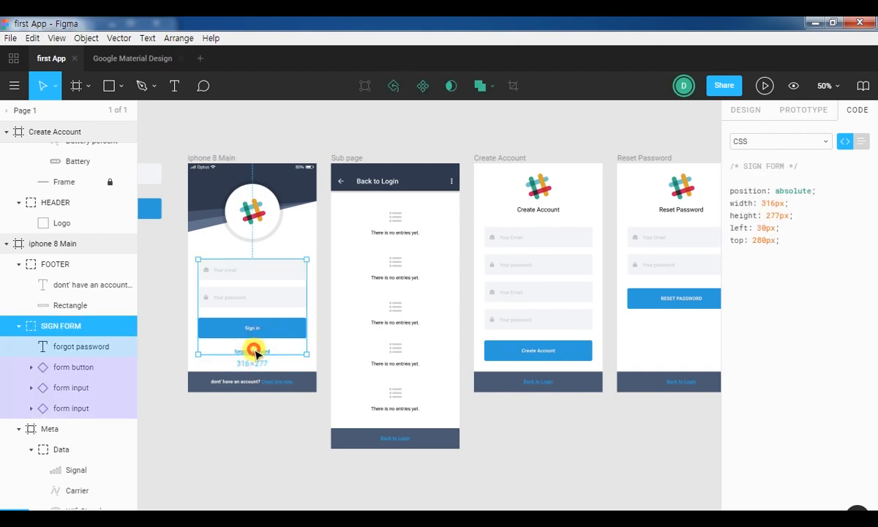
pyautogui.click(262, 352)
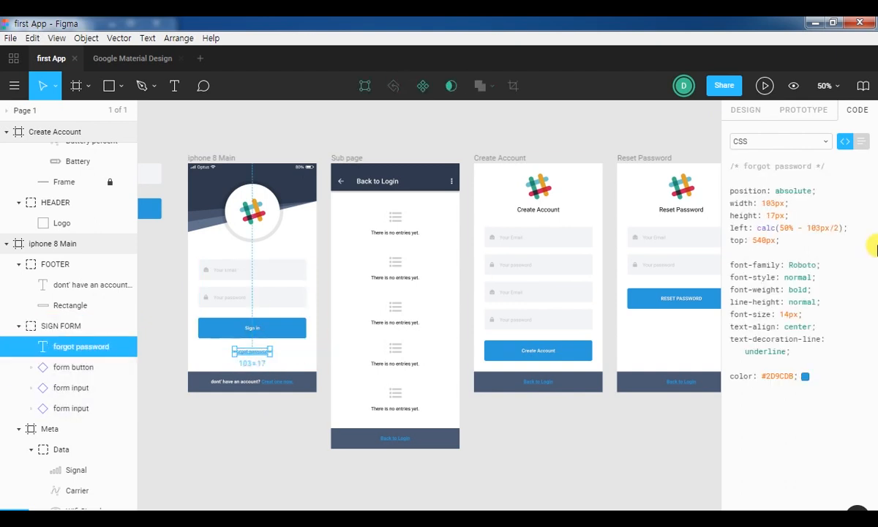
pyautogui.moveTo(767, 265); pyautogui.dragTo(847, 358)
pyautogui.click(847, 352)
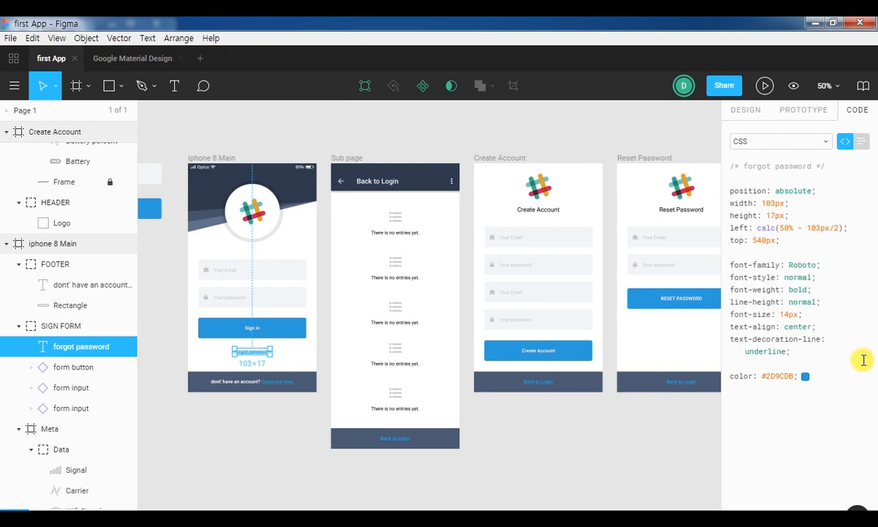
pyautogui.tripleClick(817, 353)
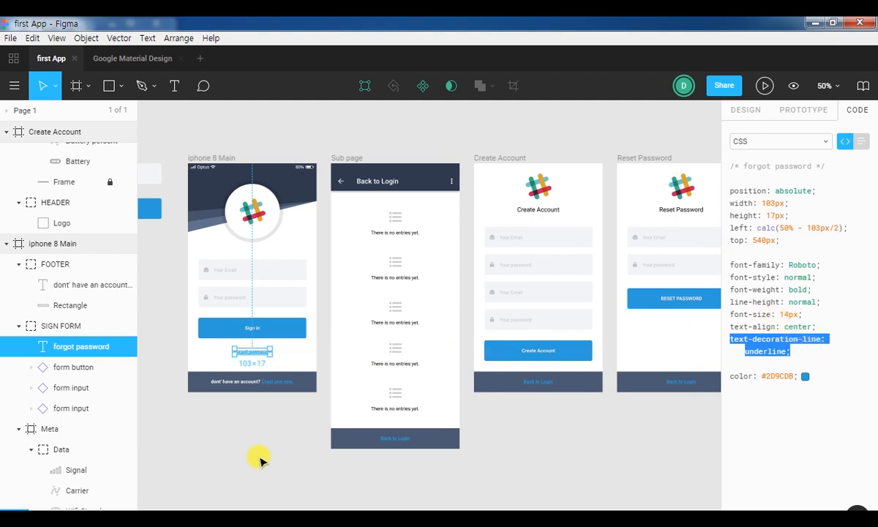
pyautogui.click(261, 459)
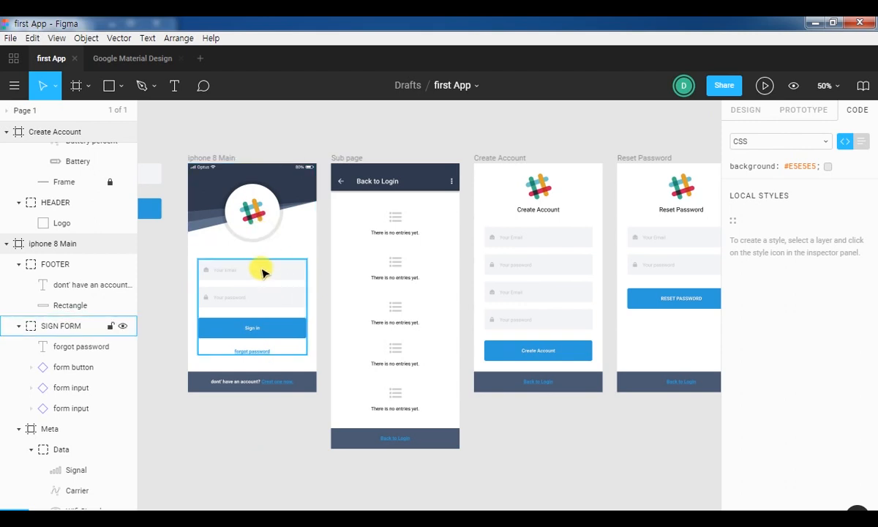
# - Inspect the SIGN FORM group's CSS and measure its distances to the iphone 8 Main frame's edges
pyautogui.click(262, 272)
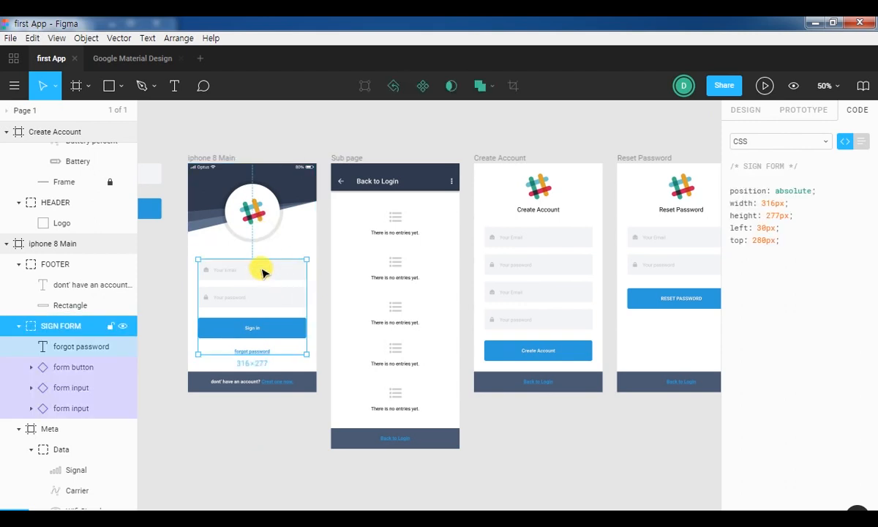
pyautogui.press('alt')
pyautogui.press('alt')
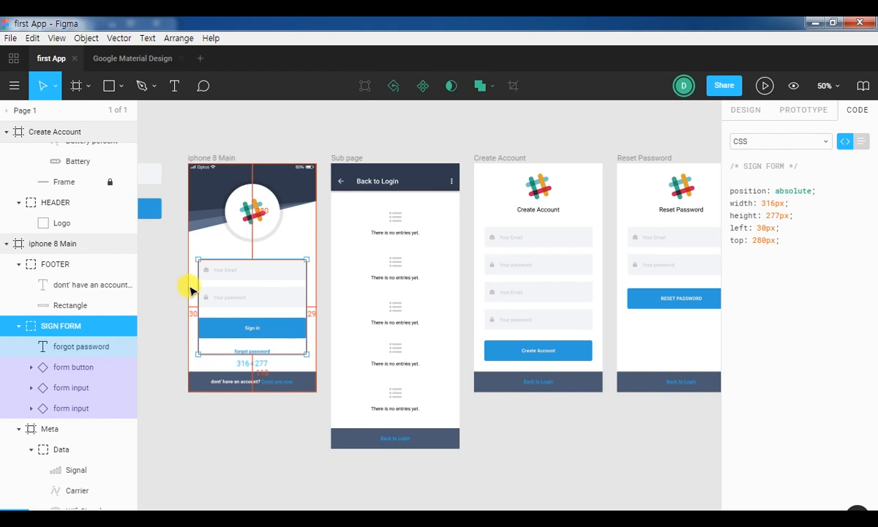
pyautogui.click(286, 147)
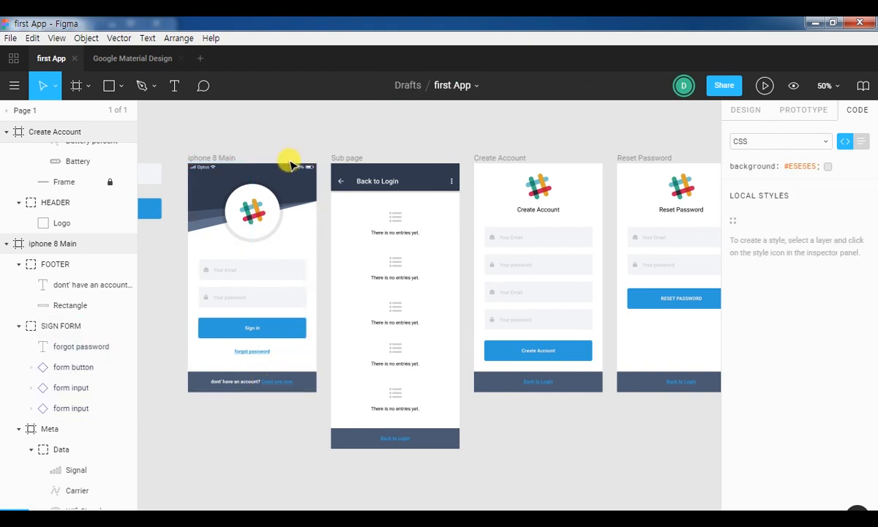
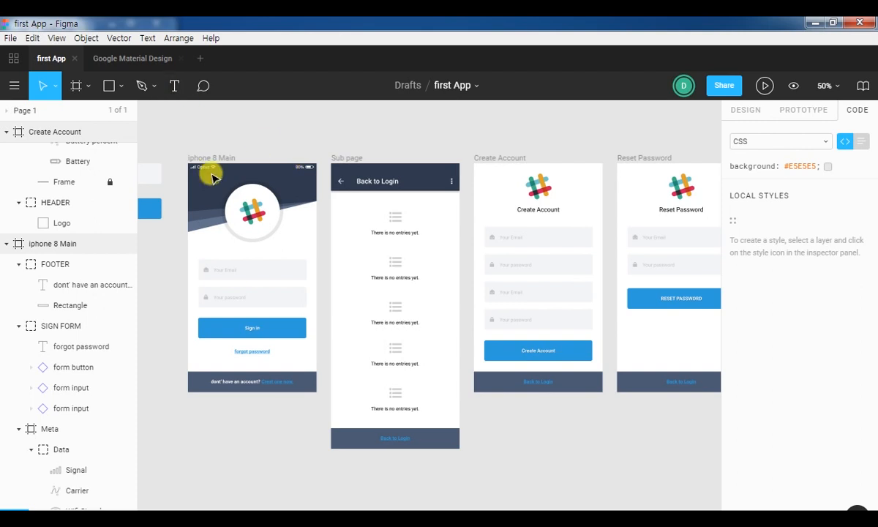
# - Add a 1x PNG export setting to the Logo in iphone 8 Main's HEADER and show its export preview
pyautogui.click(211, 174)
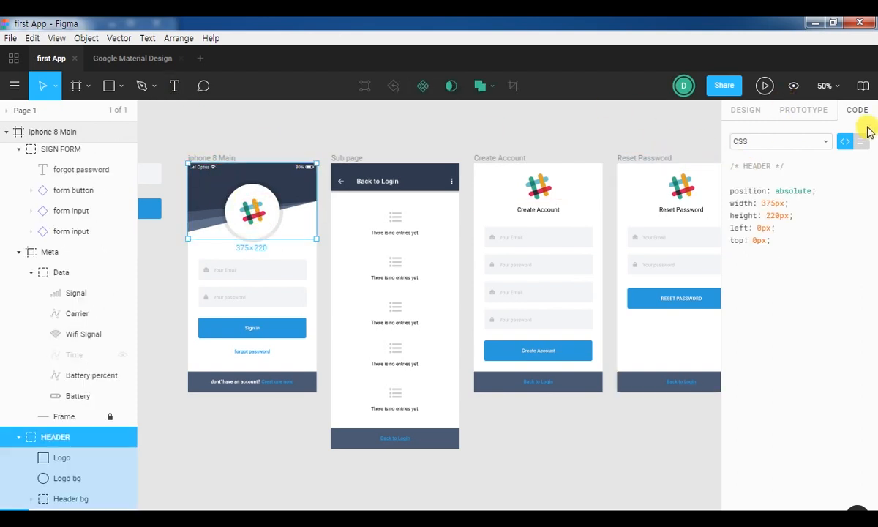
pyautogui.click(358, 181)
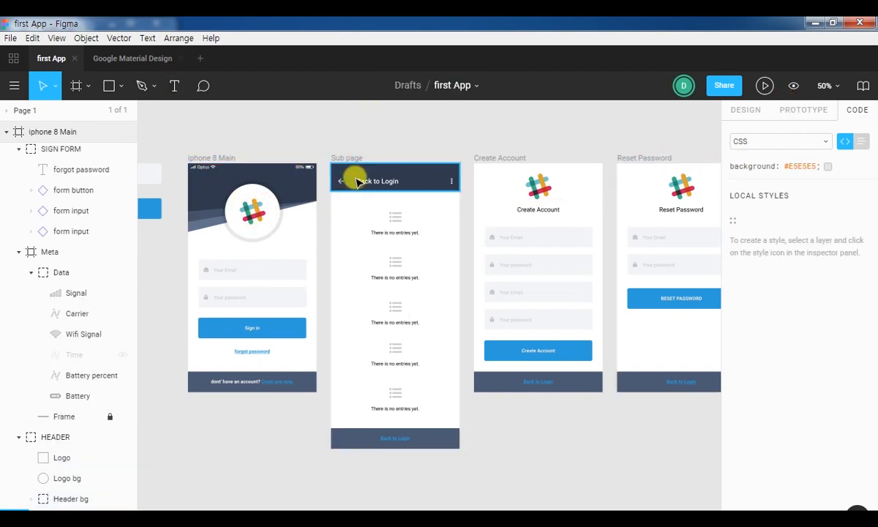
pyautogui.click(202, 221)
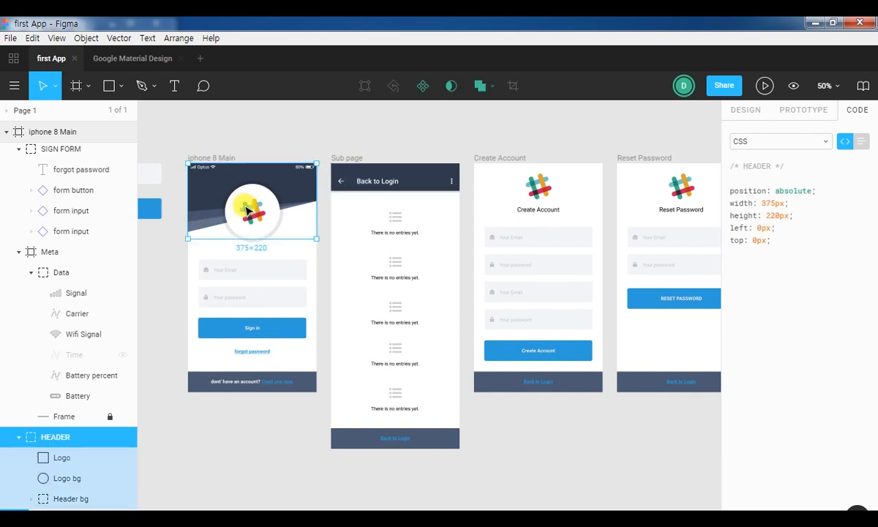
pyautogui.doubleClick(256, 217)
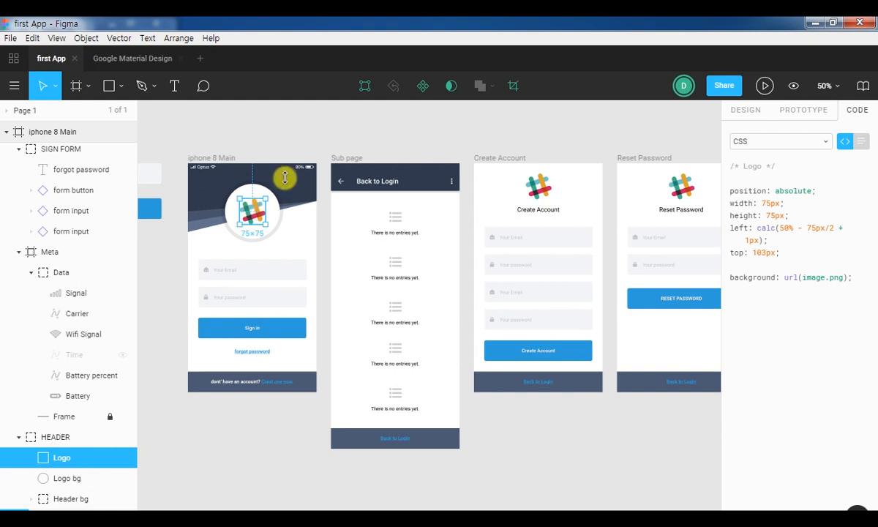
pyautogui.click(737, 112)
pyautogui.scroll(-1, 854, 395)
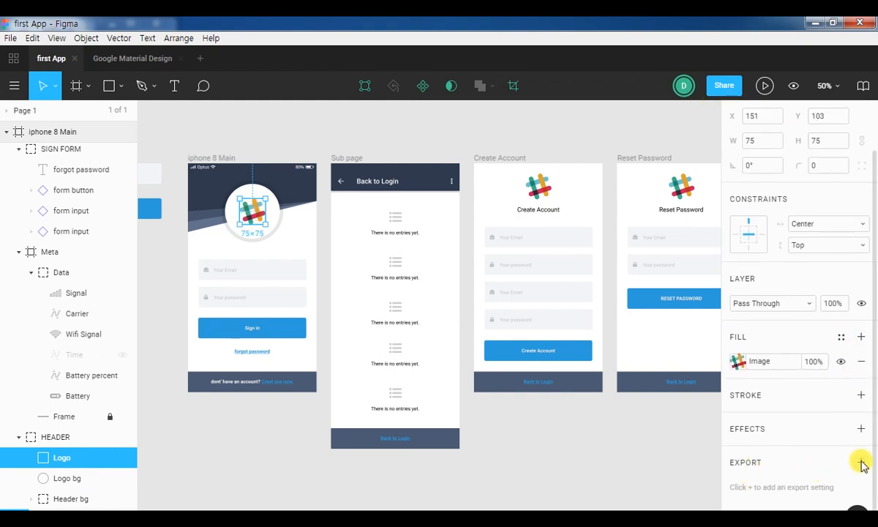
pyautogui.click(860, 461)
pyautogui.scroll(-1, 863, 466)
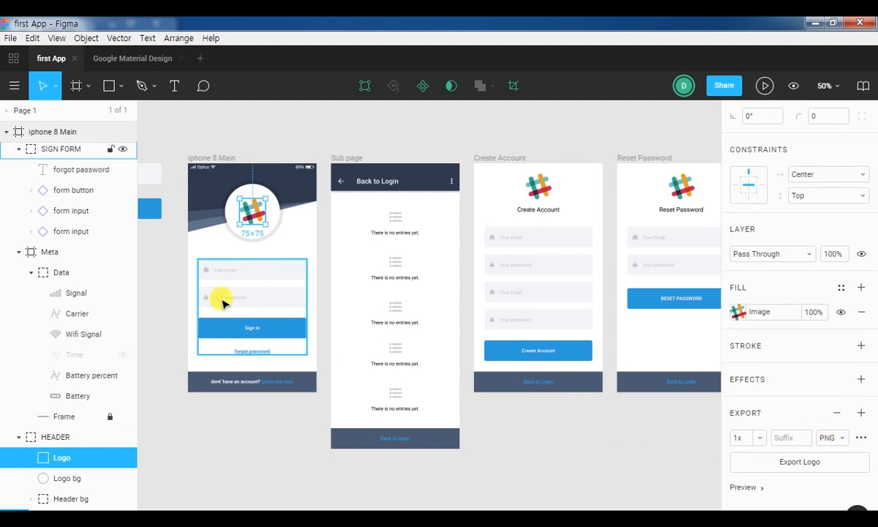
pyautogui.click(746, 486)
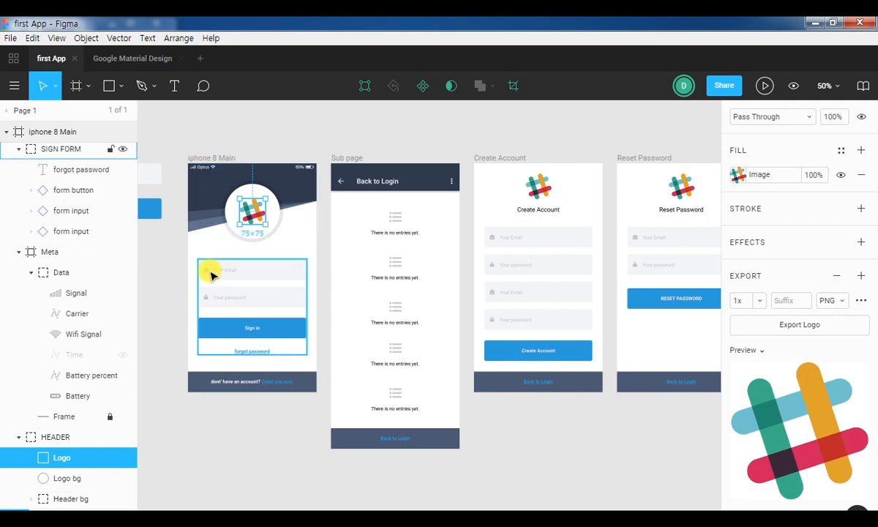
# - Add a 1x PNG export setting to the envelope icon in iphone 8 Main's Your Email input
pyautogui.doubleClick(205, 274)
pyautogui.doubleClick(206, 272)
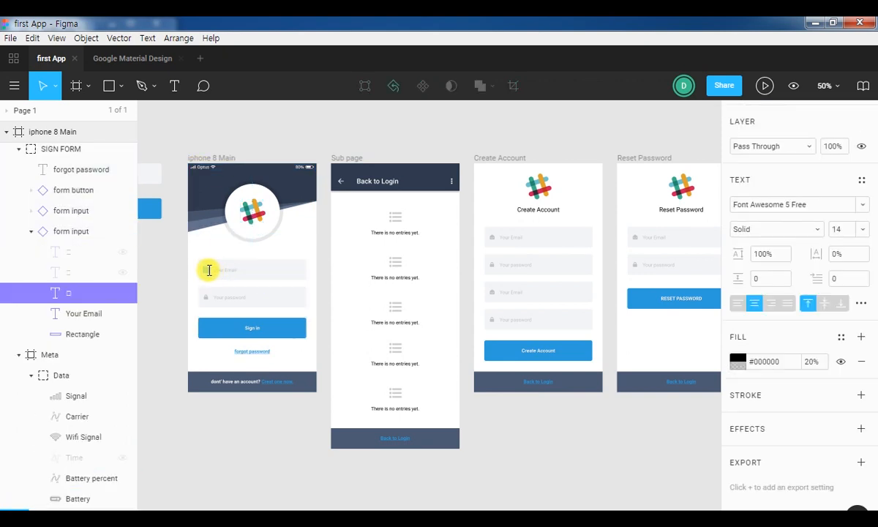
pyautogui.click(861, 464)
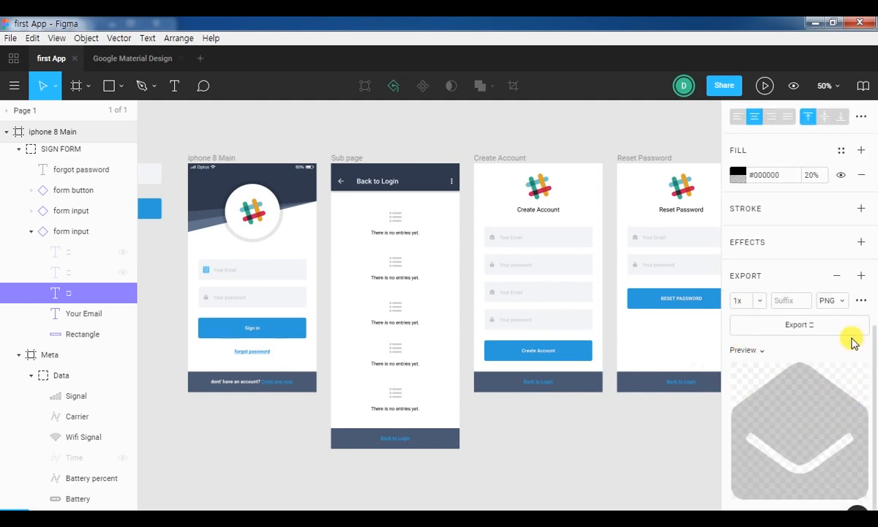
# - Start the PNG exports of the envelope icon and the Logo, and cancel both without saving
pyautogui.click(801, 326)
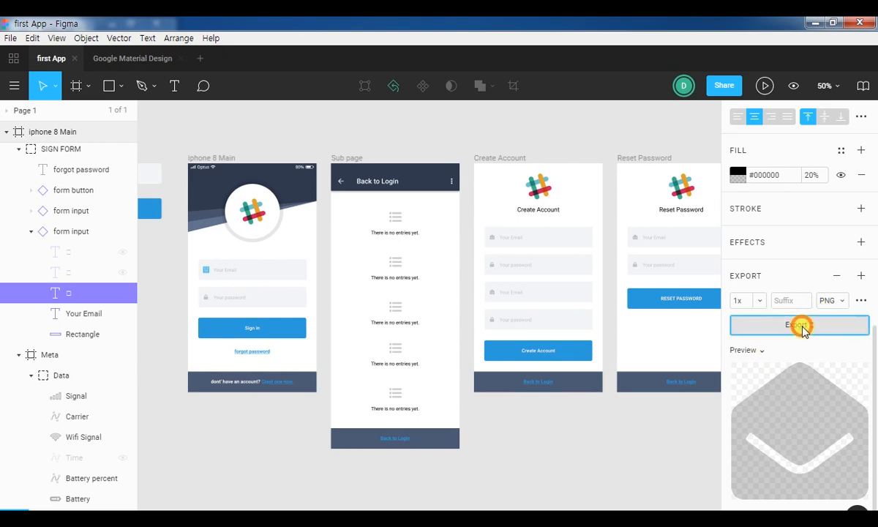
pyautogui.click(103, 290)
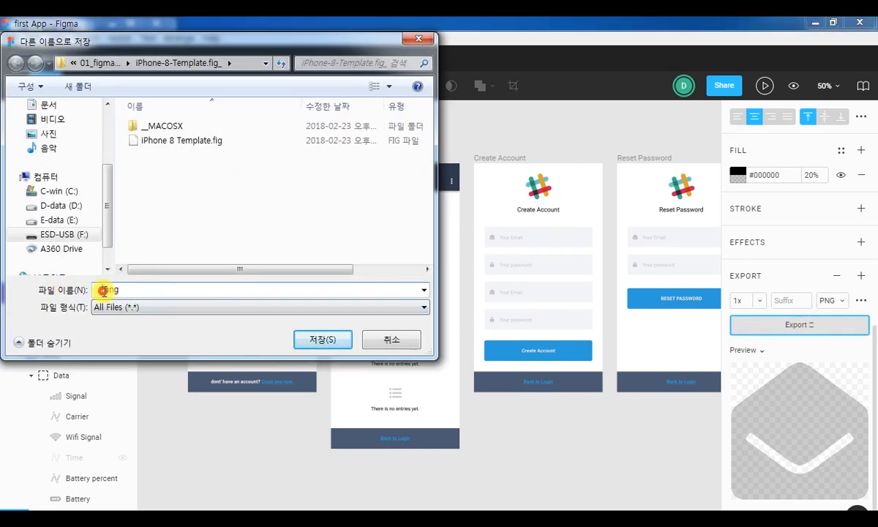
pyautogui.moveTo(100, 290); pyautogui.dragTo(48, 288)
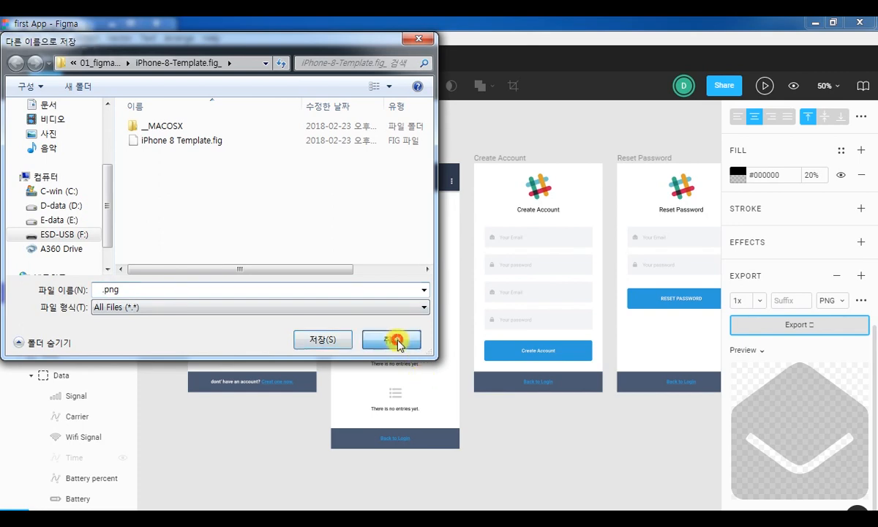
pyautogui.click(395, 339)
pyautogui.doubleClick(246, 213)
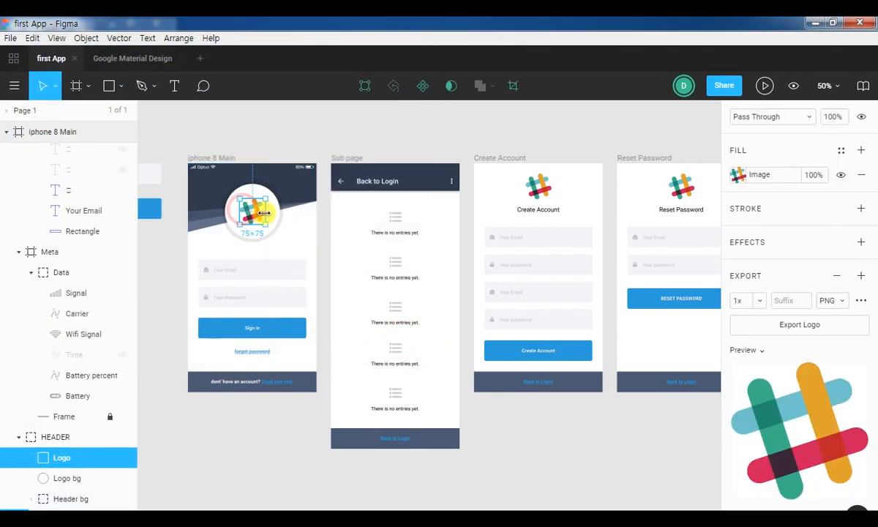
pyautogui.click(808, 330)
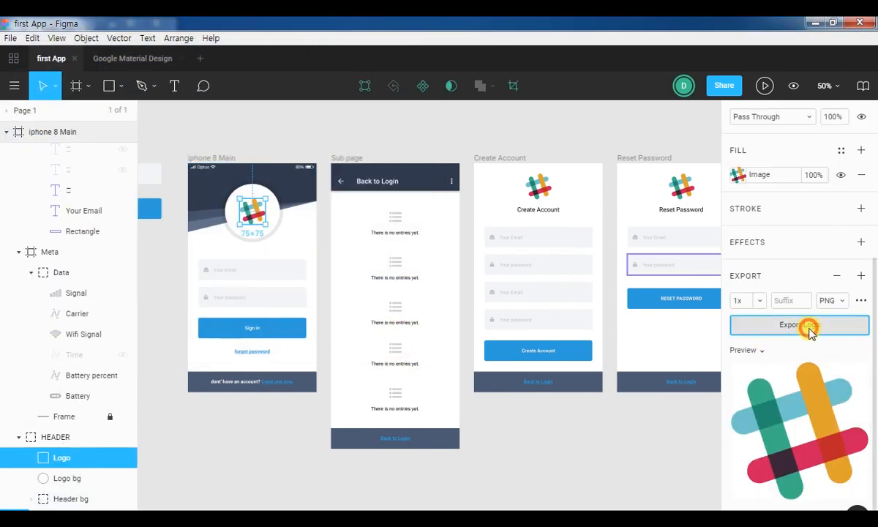
pyautogui.click(400, 339)
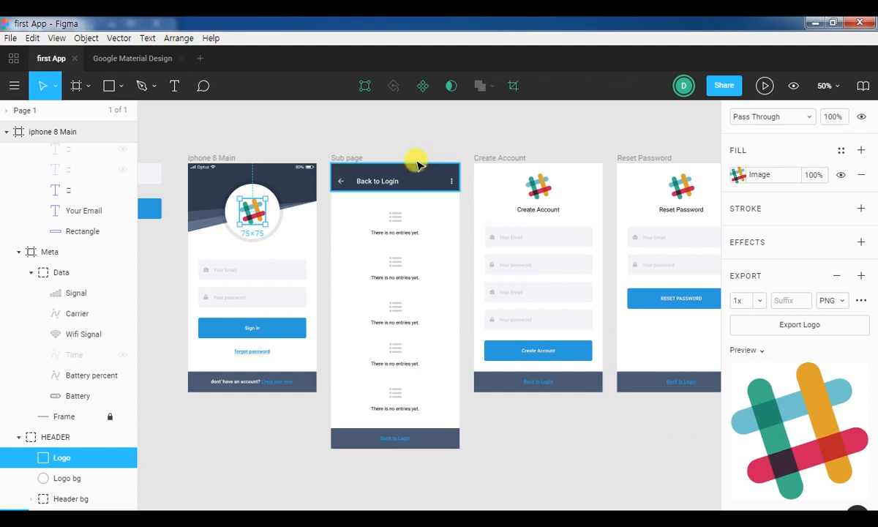
pyautogui.click(416, 130)
# - Delete all five entries groups between the Sub page's app bar and footer
pyautogui.moveTo(196, 132); pyautogui.dragTo(329, 136)
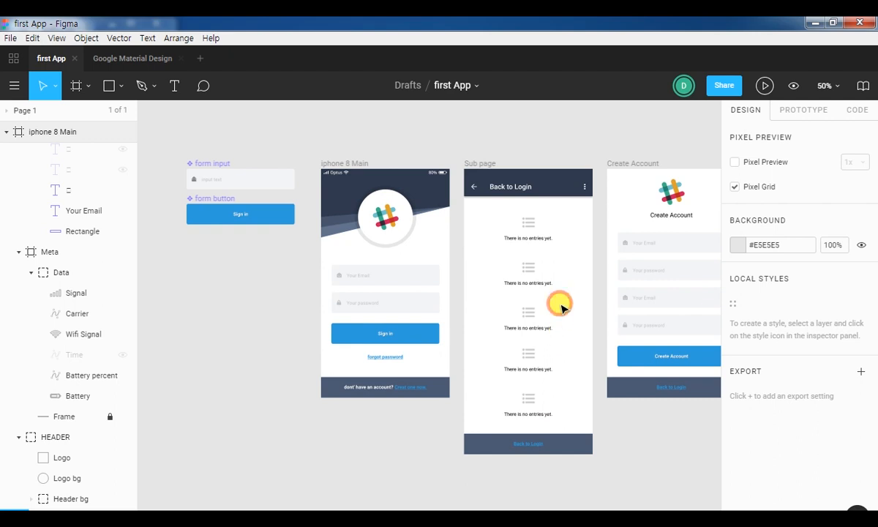
pyautogui.moveTo(601, 240); pyautogui.dragTo(547, 217)
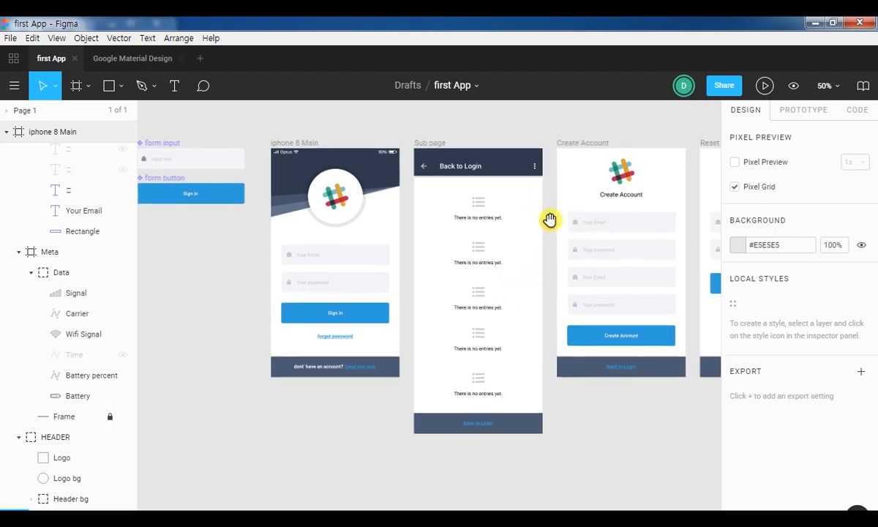
pyautogui.moveTo(406, 189); pyautogui.dragTo(536, 398)
pyautogui.press('Delete')
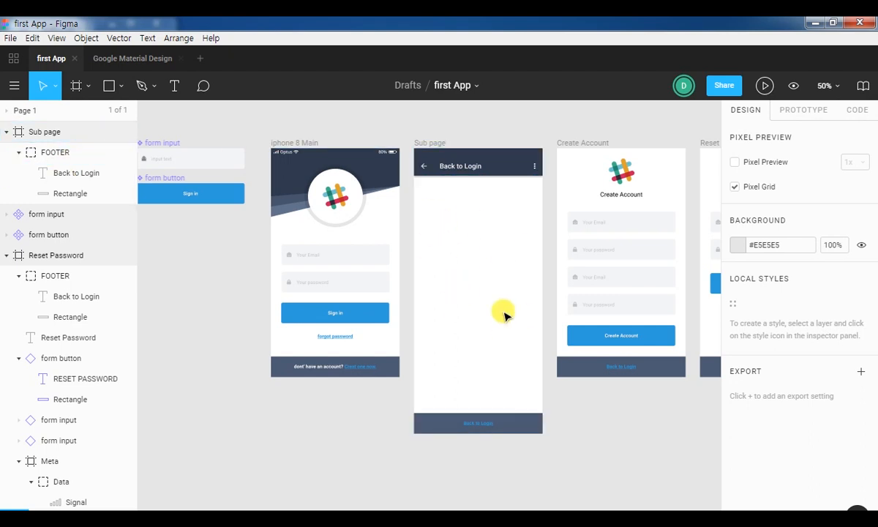
pyautogui.hotkey('shift', '0')
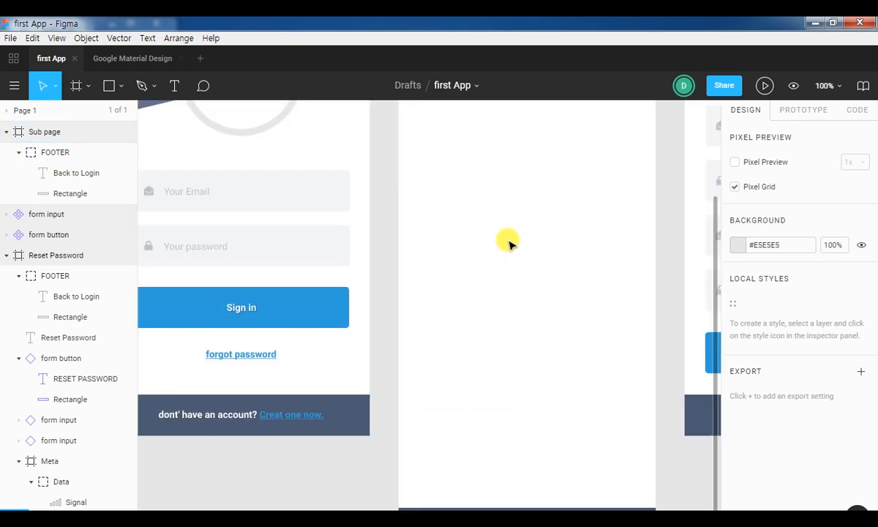
# - Add a text reading "Main Title" in Roboto below the app bar on the Sub page
pyautogui.moveTo(540, 221); pyautogui.dragTo(405, 340)
pyautogui.moveTo(421, 218); pyautogui.dragTo(428, 244)
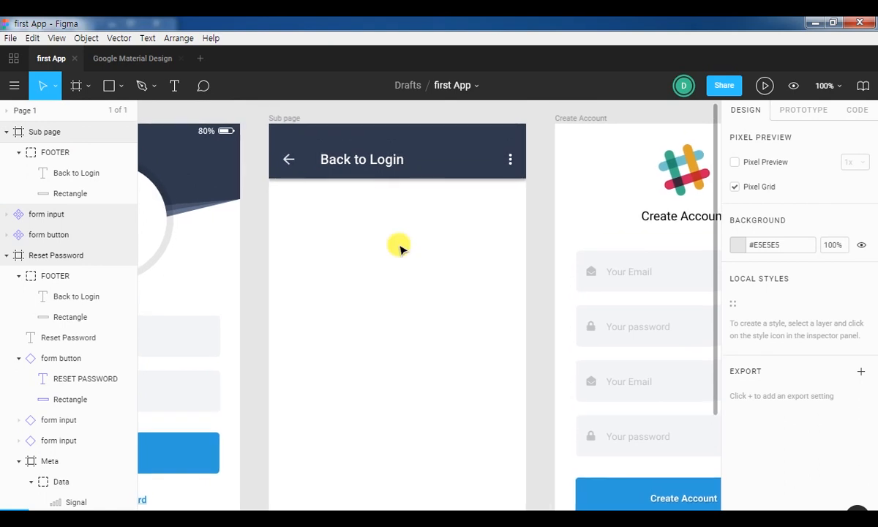
pyautogui.click(174, 85)
pyautogui.click(292, 212)
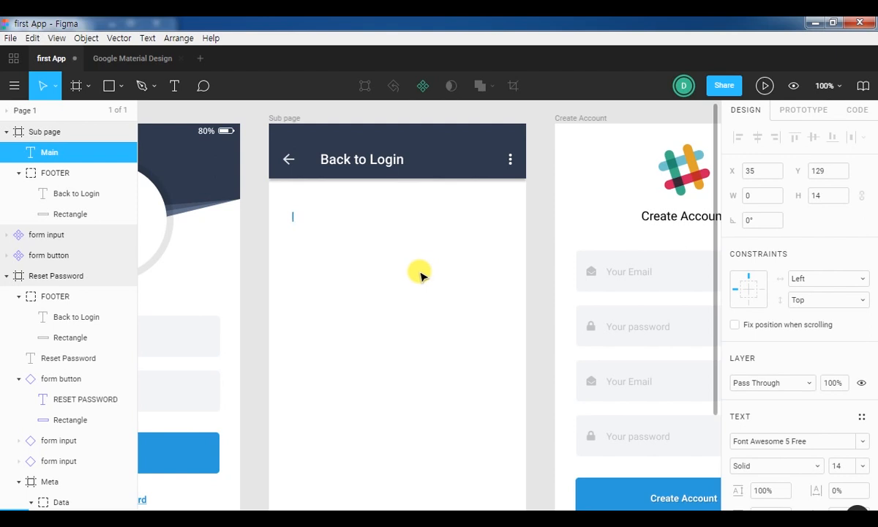
pyautogui.click(796, 443)
pyautogui.write('Roboto')
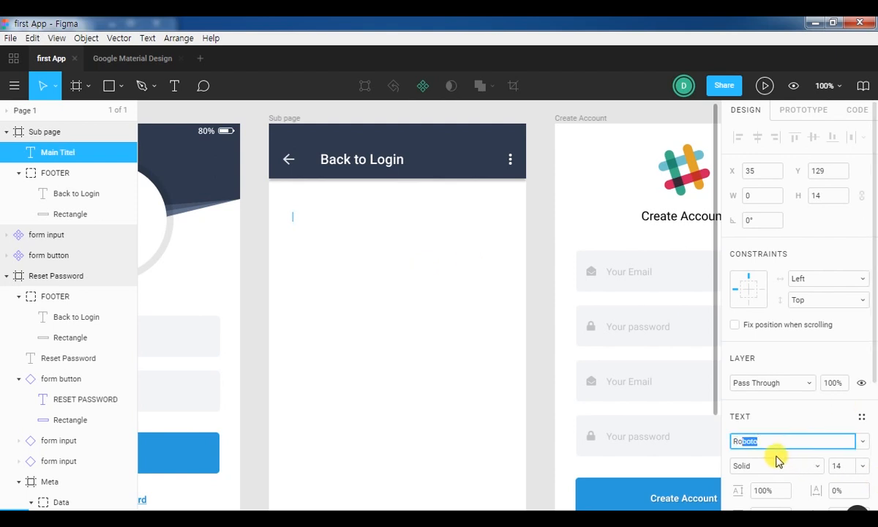
pyautogui.press('Return')
pyautogui.doubleClick(322, 218)
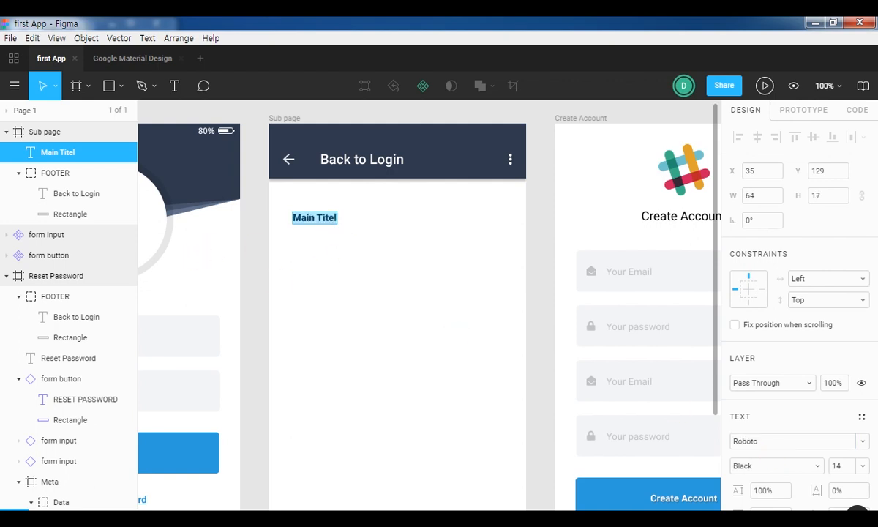
pyautogui.doubleClick(326, 218)
pyautogui.write('Tt')
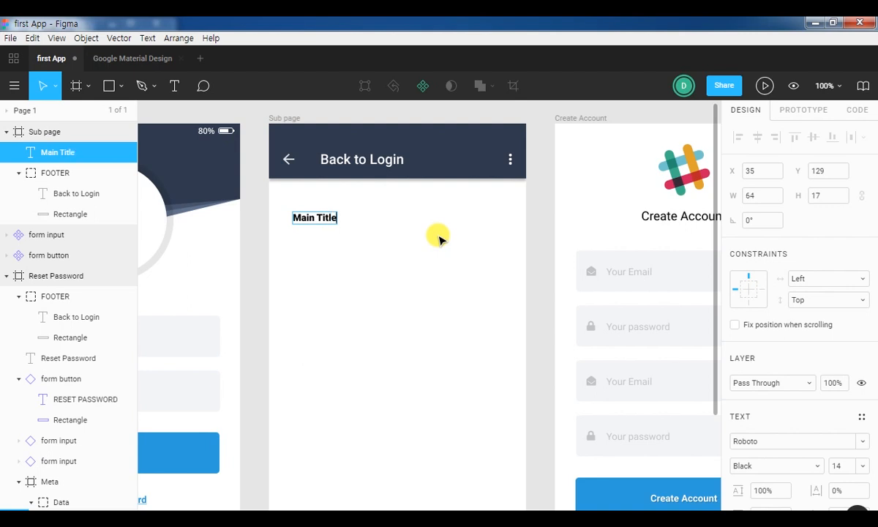
# - Set the Main Title text to size 36 and Bold weight
pyautogui.click(862, 466)
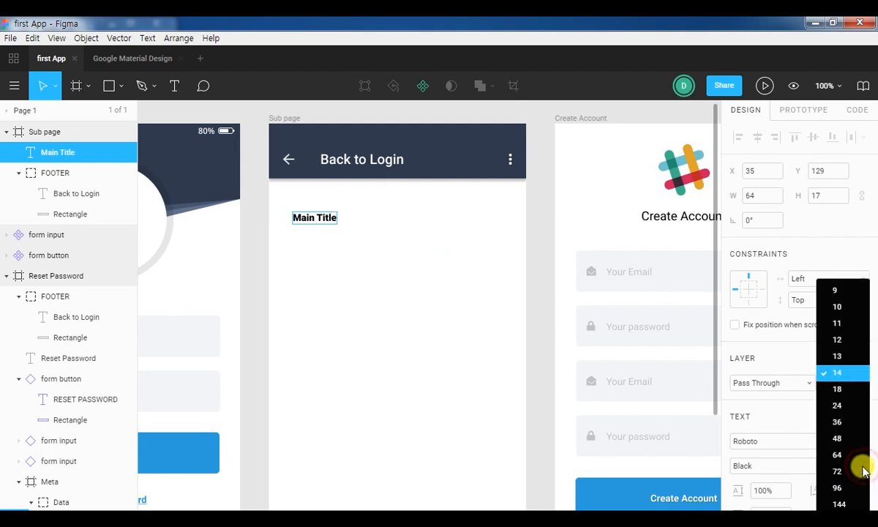
pyautogui.click(838, 422)
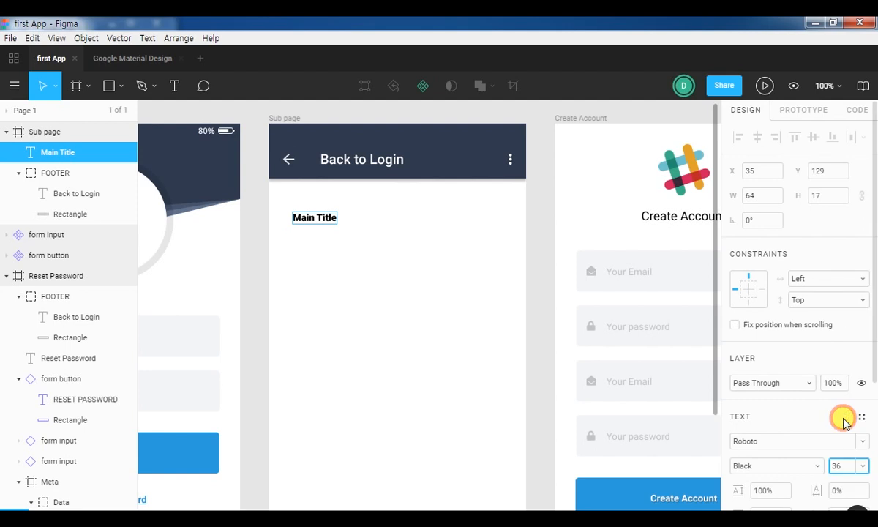
pyautogui.doubleClick(314, 218)
pyautogui.click(862, 466)
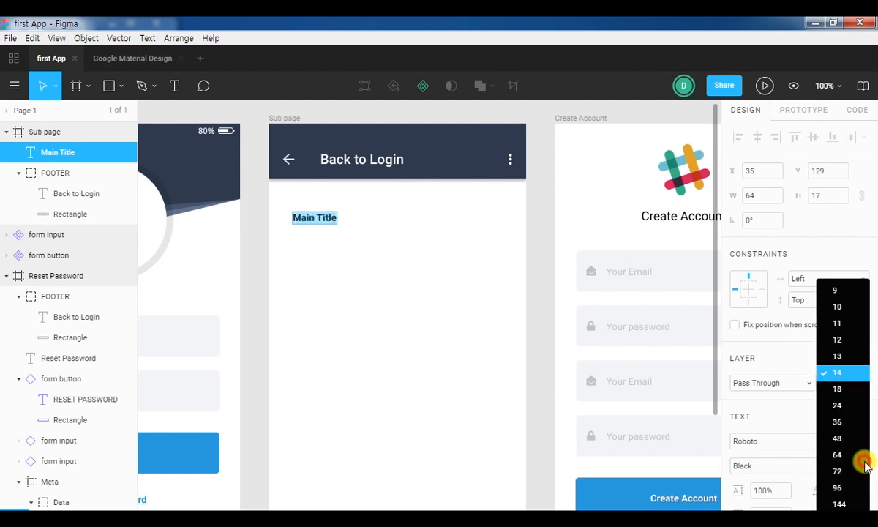
pyautogui.click(841, 418)
pyautogui.click(812, 466)
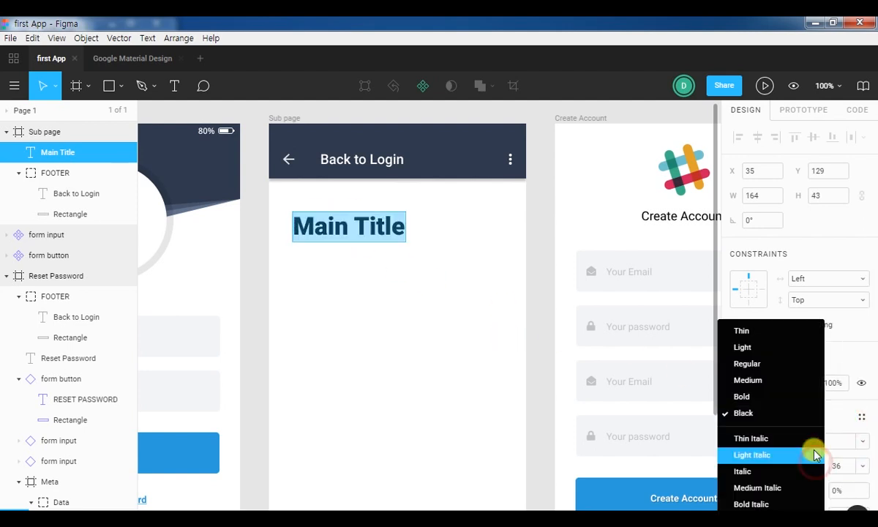
pyautogui.click(768, 402)
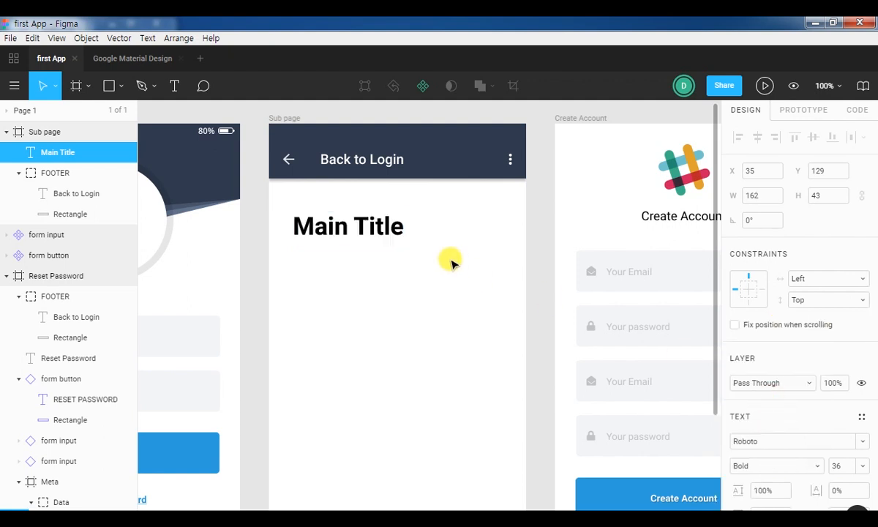
# - Move the Main Title text up and left to about X 21, Y 124 on the Sub page
pyautogui.click(329, 228)
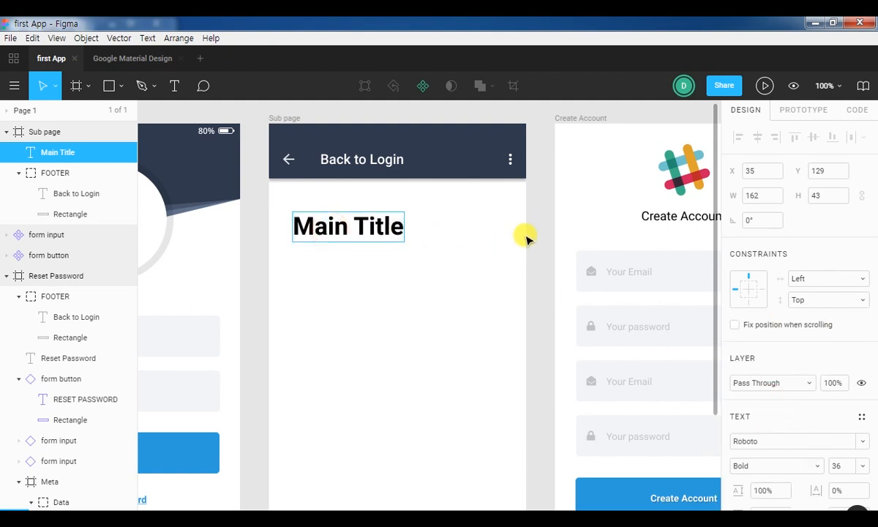
pyautogui.press('Escape')
pyautogui.moveTo(320, 228)
pyautogui.mouseDown()
pyautogui.moveTo(308, 231)
pyautogui.moveTo(329, 229)
pyautogui.moveTo(319, 223)
pyautogui.mouseUp()
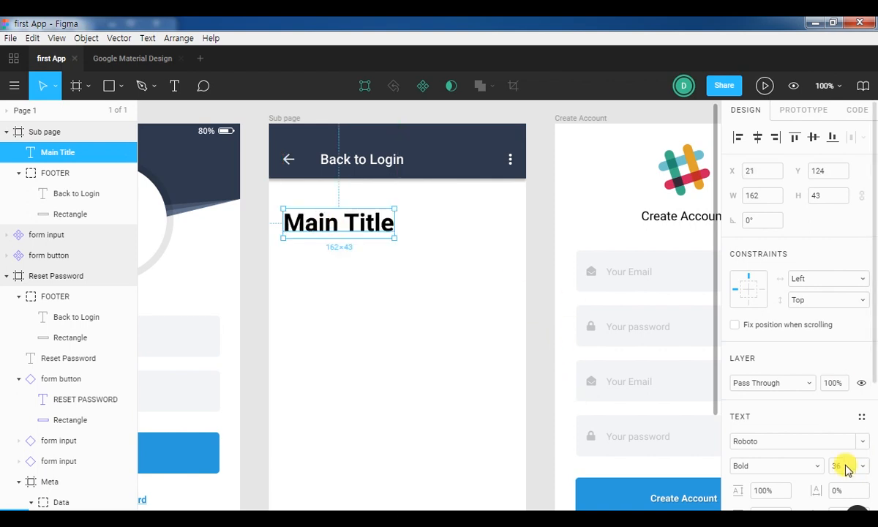
# - Create a text style named "h1 - main Title" from the Main Title text
pyautogui.scroll(-3, 834, 461)
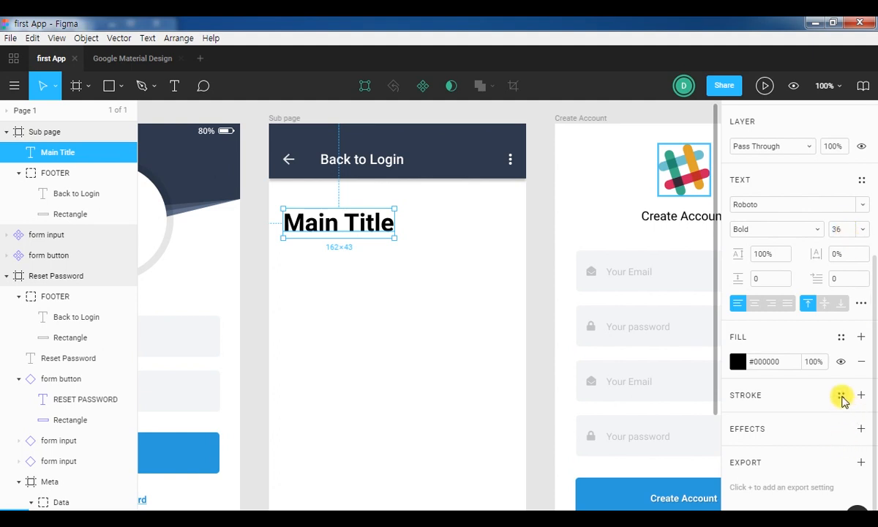
pyautogui.scroll(5, 790, 415)
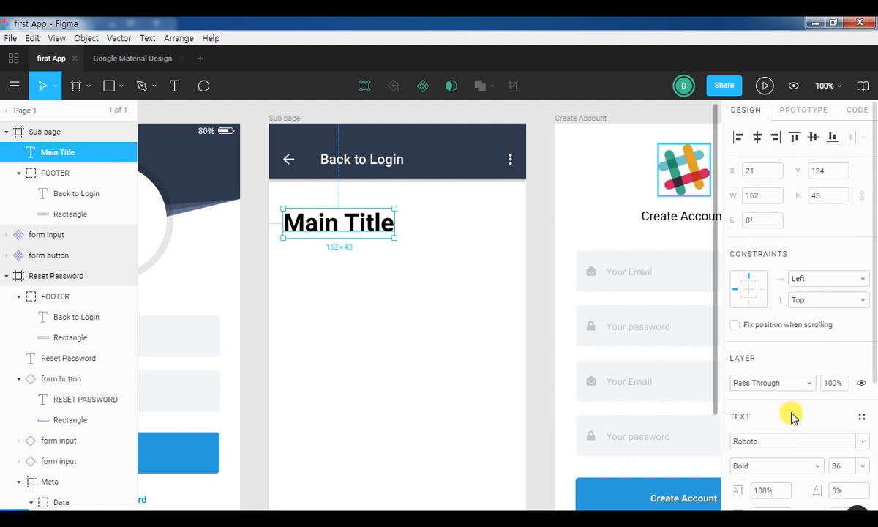
pyautogui.scroll(-4, 790, 415)
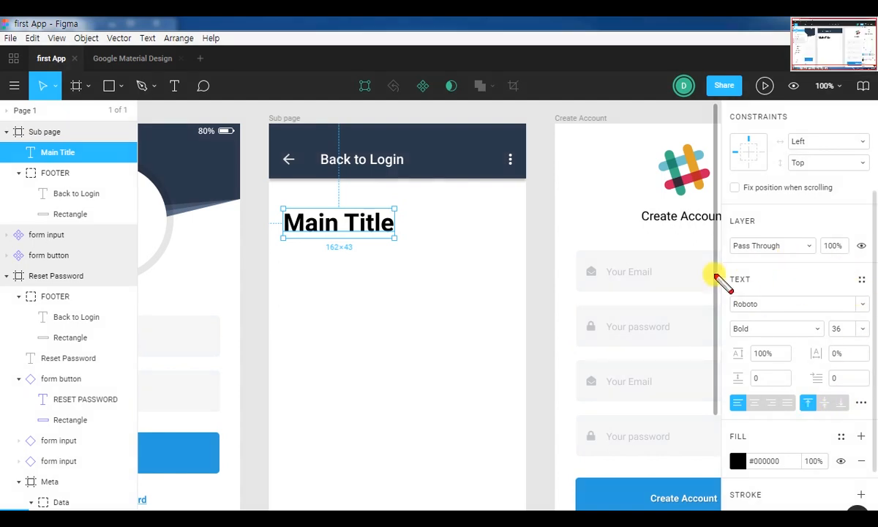
pyautogui.click(862, 279)
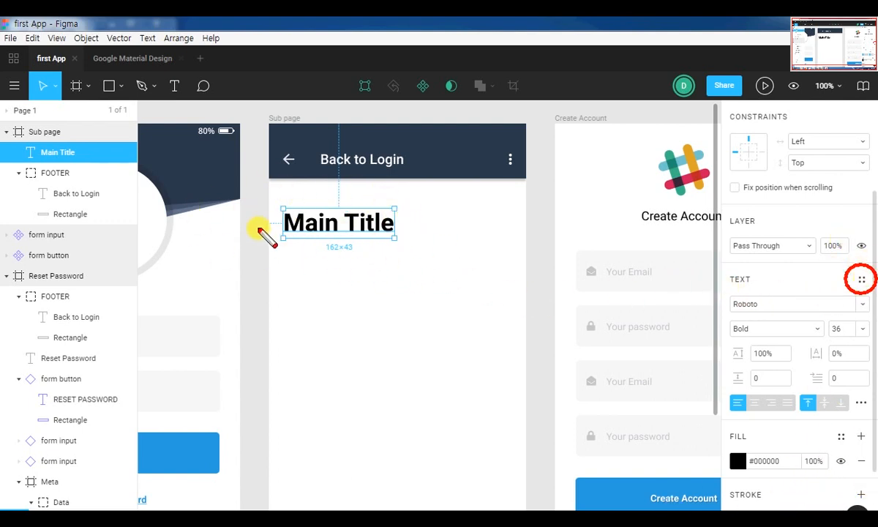
pyautogui.click(861, 281)
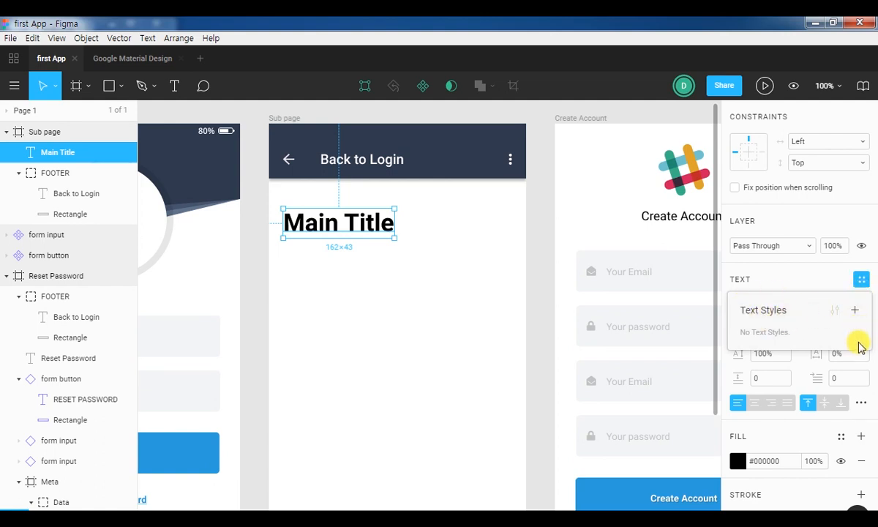
pyautogui.click(854, 309)
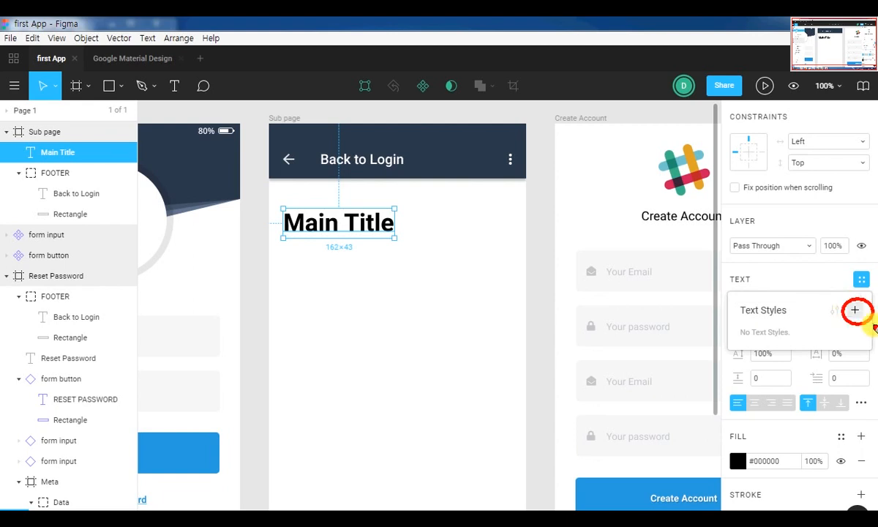
pyautogui.click(855, 311)
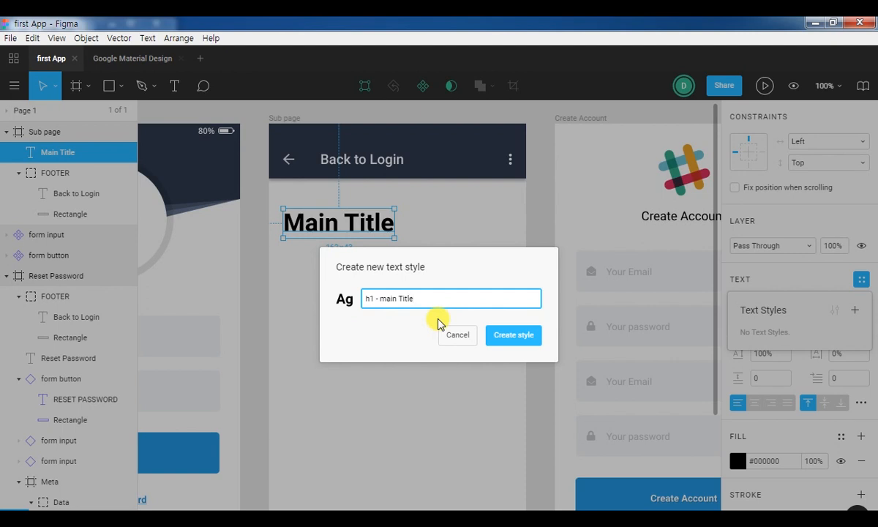
pyautogui.click(521, 335)
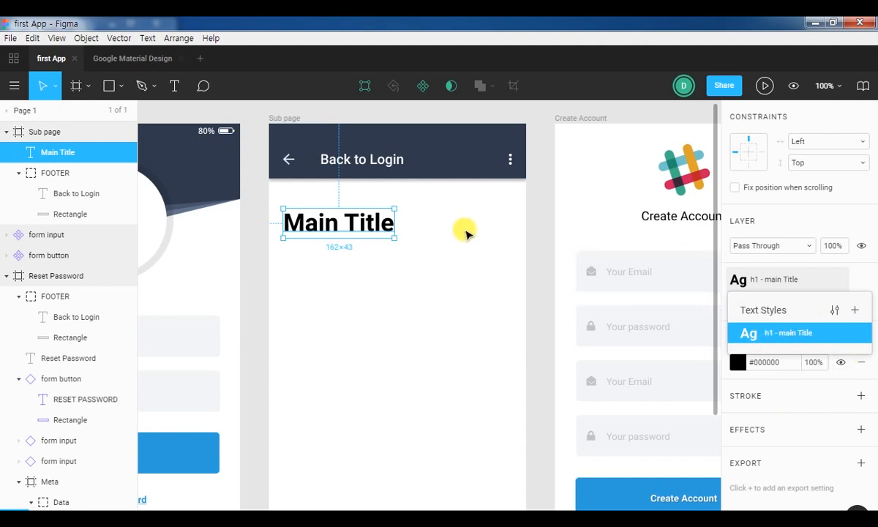
pyautogui.click(541, 243)
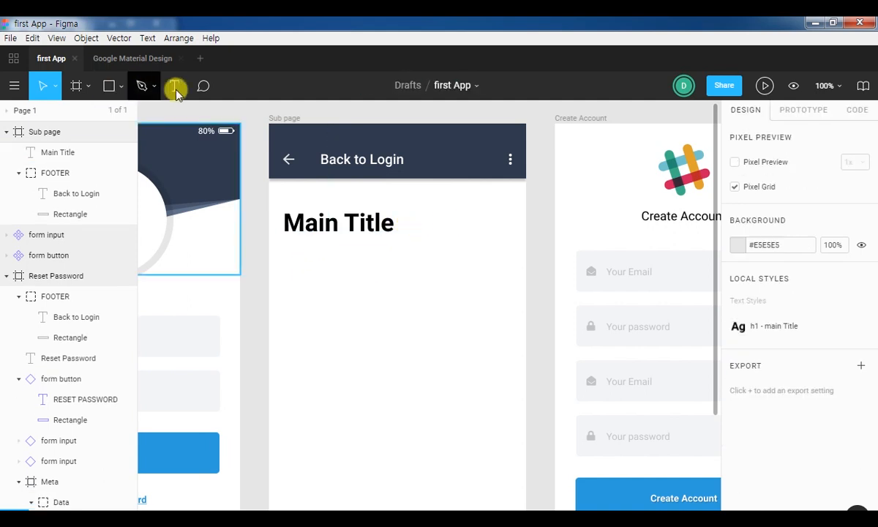
# - Add a text reading "Sub title" beneath Main Title on the Sub page, at about X 25, Y 191
pyautogui.click(174, 85)
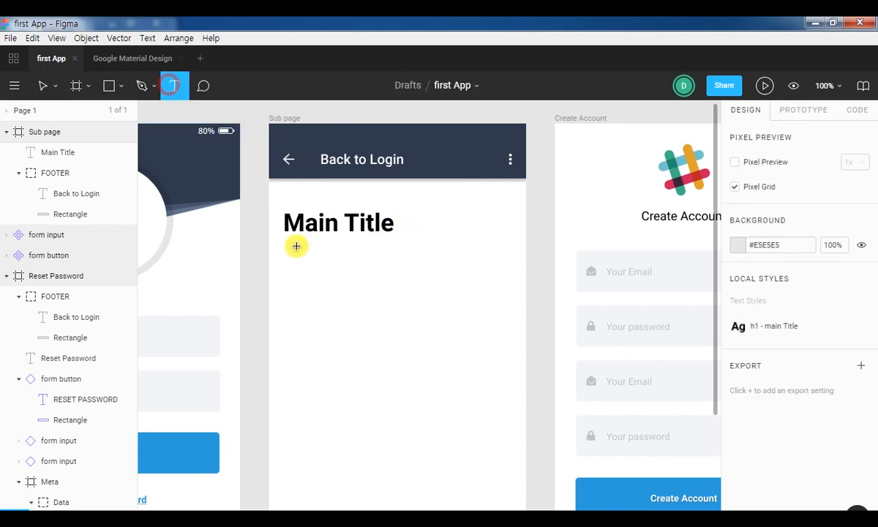
pyautogui.click(285, 256)
pyautogui.write('au')
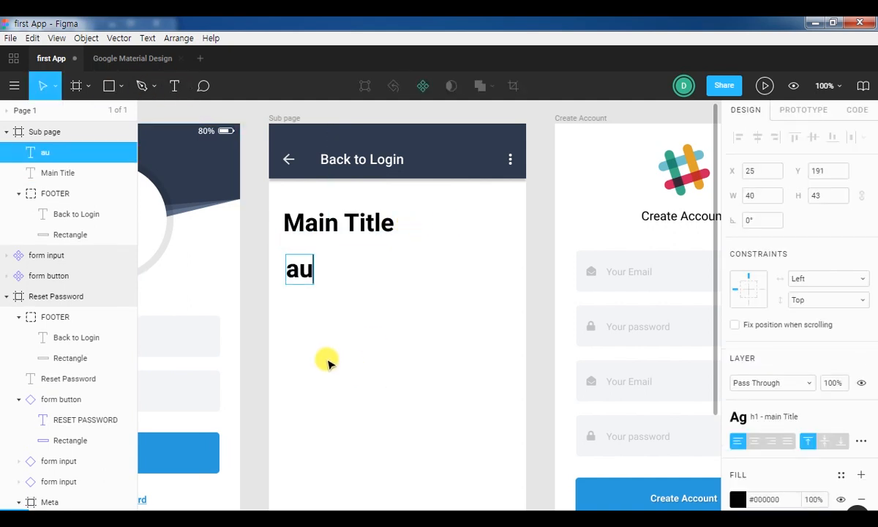
pyautogui.press('BackSpace')
pyautogui.press('BackSpace')
pyautogui.write('Sub title')
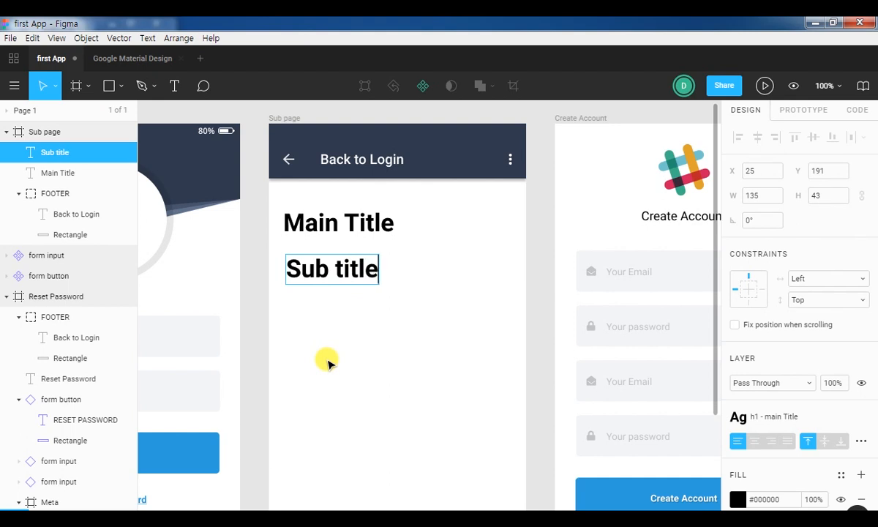
pyautogui.hotkey('ctrl', 'a')
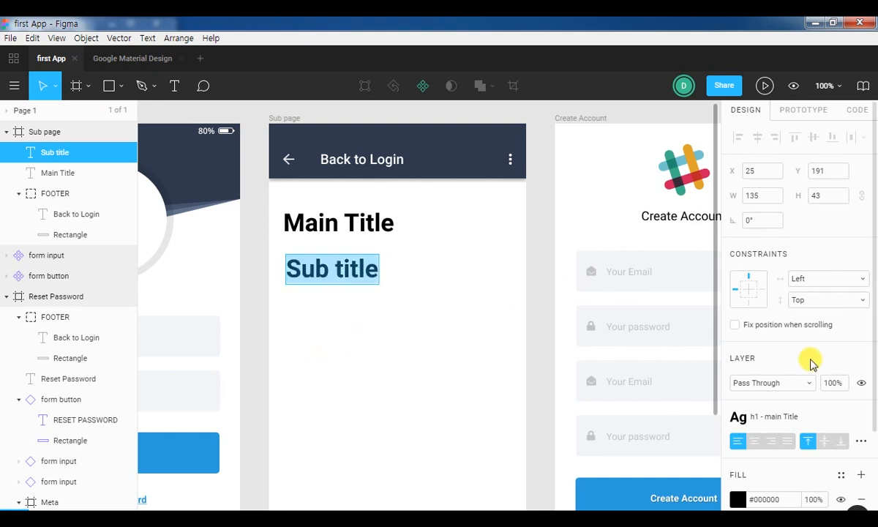
pyautogui.scroll(-2, 849, 415)
pyautogui.click(857, 281)
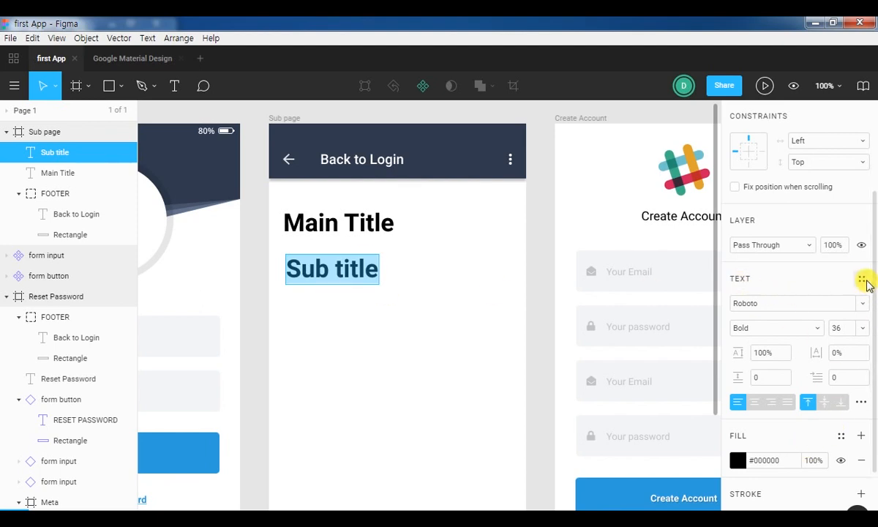
pyautogui.hotkey('ctrl', 'z')
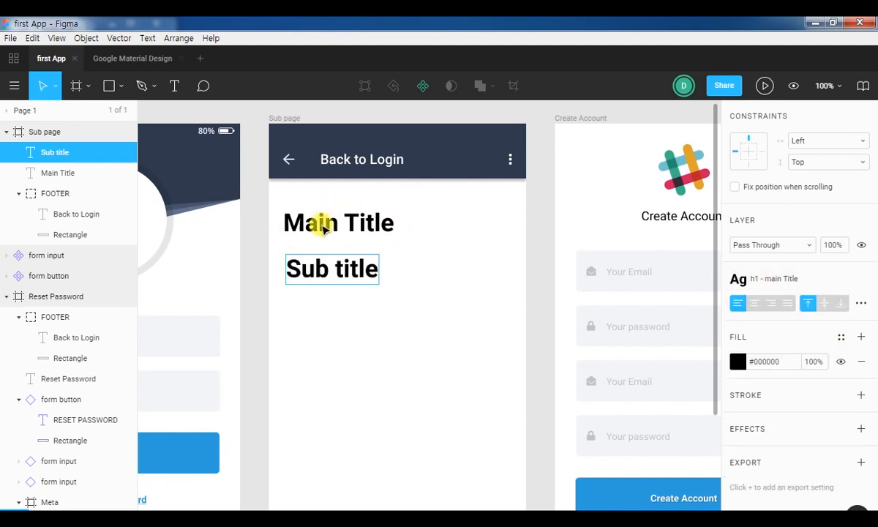
# - Detach the h1 - main Title style from the Sub title text
pyautogui.click(324, 271)
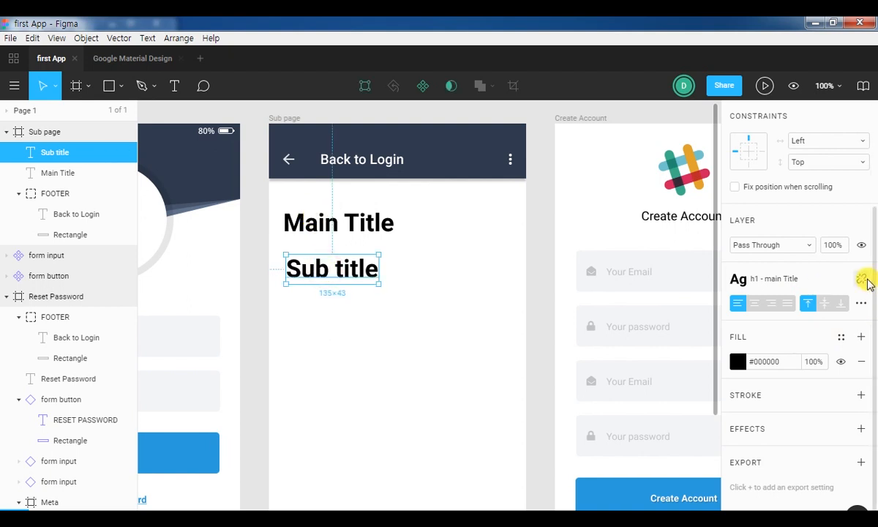
pyautogui.hotkey('ctrl', '2')
pyautogui.moveTo(711, 258); pyautogui.dragTo(876, 295)
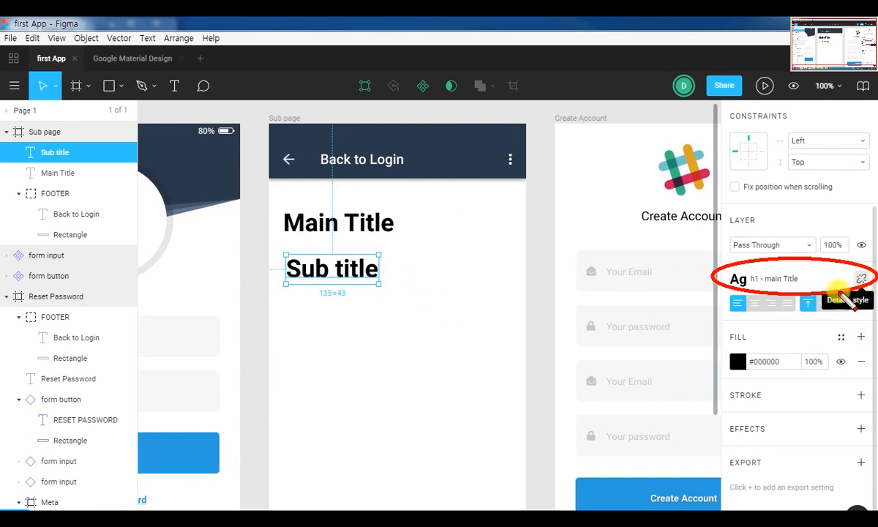
pyautogui.click(864, 282)
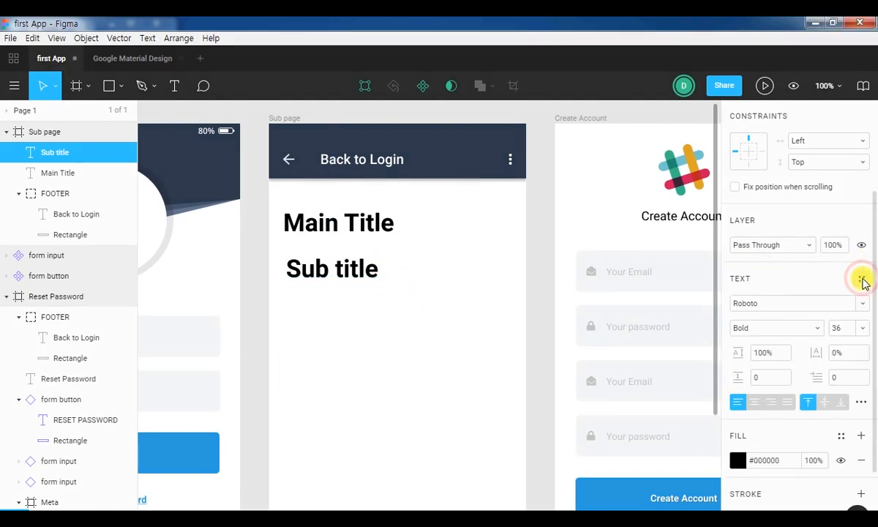
# - Set the Sub title text to size 24 and Medium weight, and move it slightly closer to Main Title
pyautogui.click(865, 334)
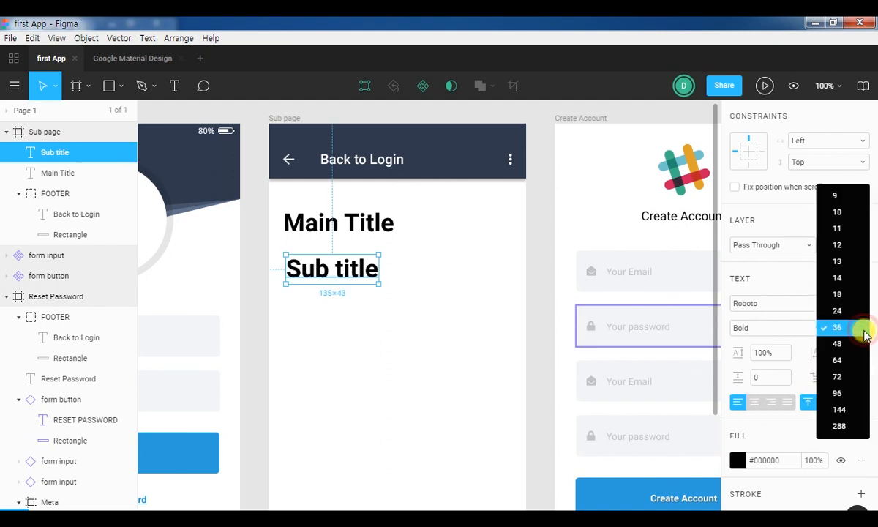
pyautogui.click(847, 308)
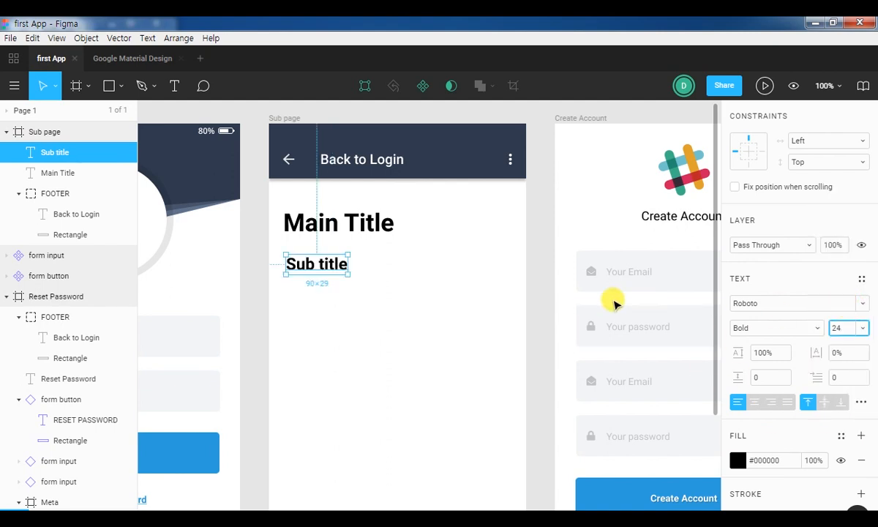
pyautogui.moveTo(302, 262)
pyautogui.mouseDown()
pyautogui.moveTo(305, 249)
pyautogui.moveTo(304, 257)
pyautogui.mouseUp()
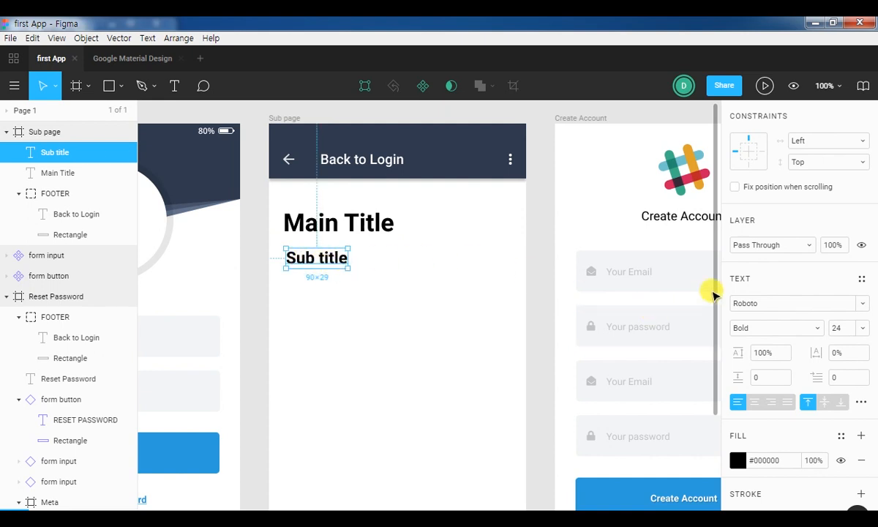
pyautogui.click(813, 326)
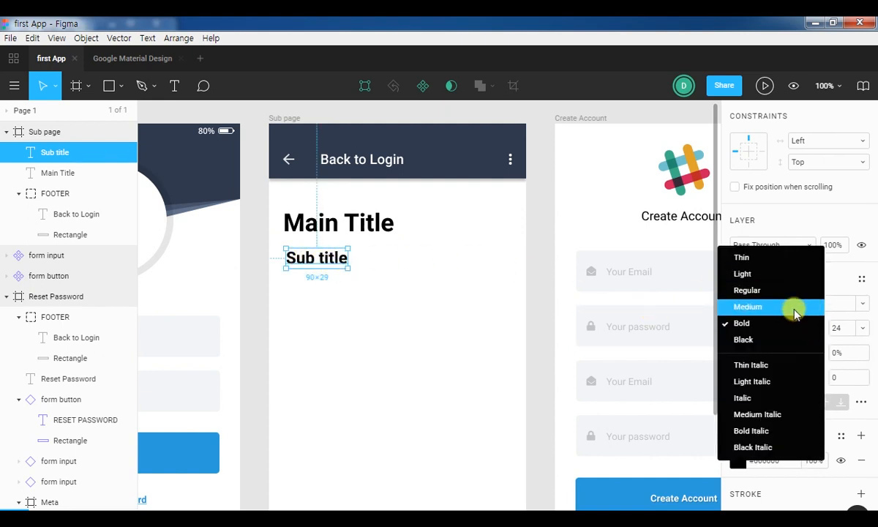
pyautogui.click(791, 307)
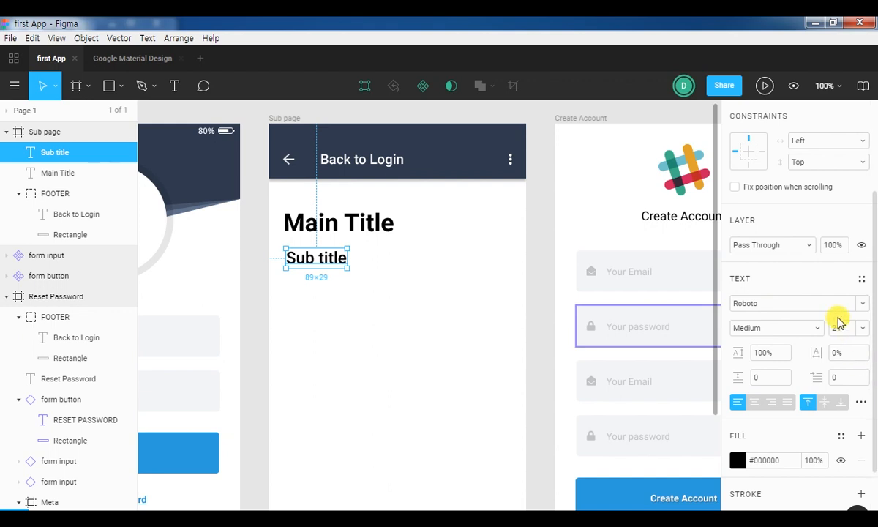
# - Create a text style named "H2 - sub title" from the Sub title text
pyautogui.click(863, 279)
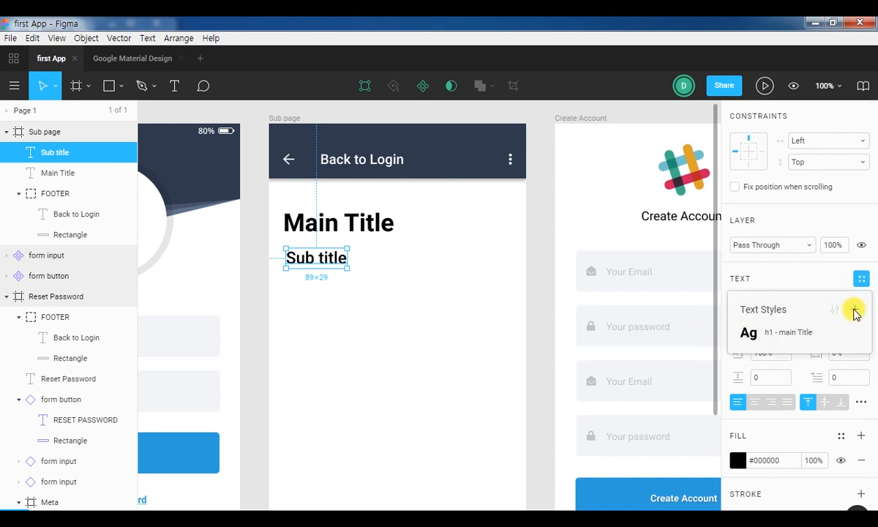
pyautogui.click(854, 308)
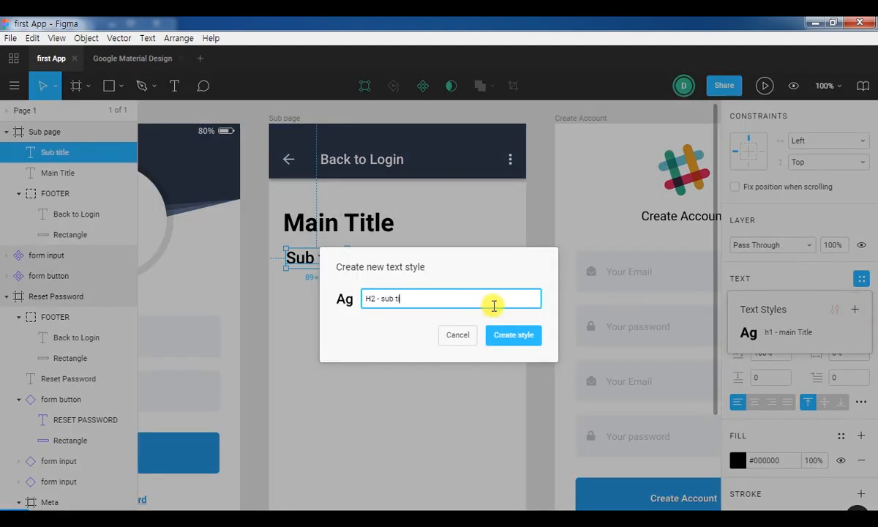
pyautogui.click(514, 337)
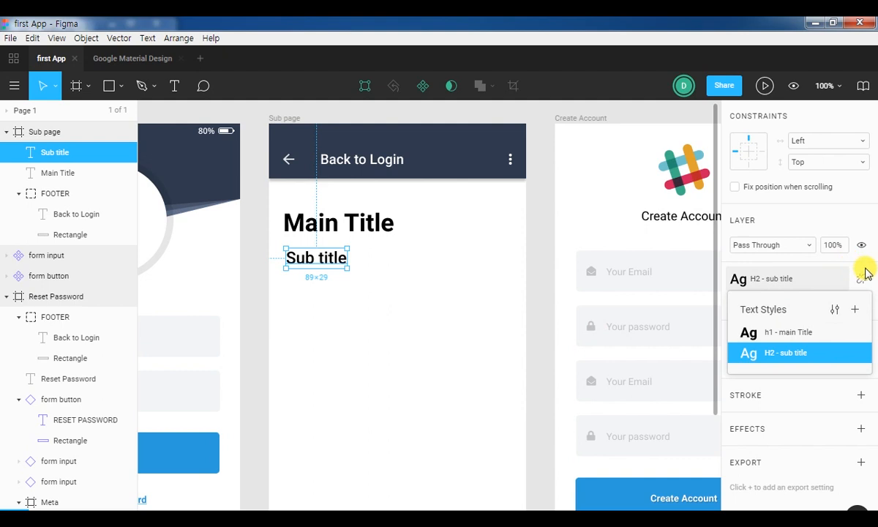
pyautogui.click(392, 309)
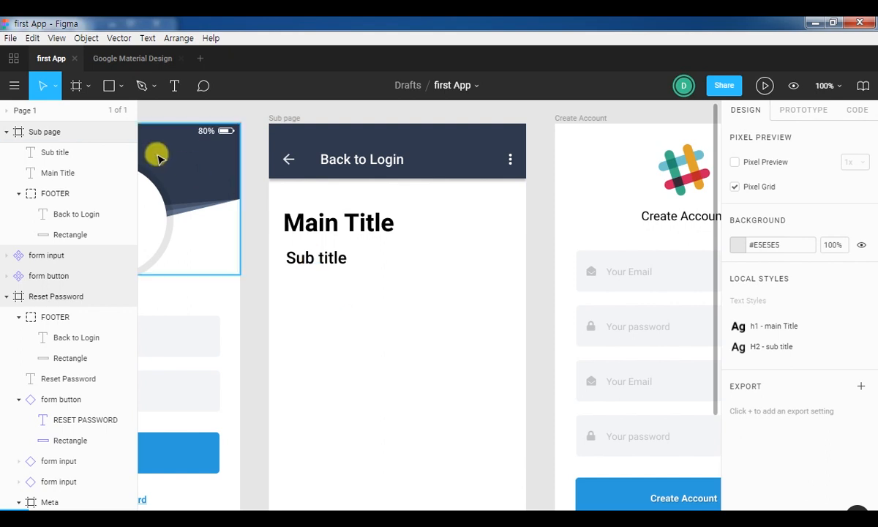
# - Draw a rectangle about 269 by 49 beneath Sub title on the Sub page, at about X 22, Y 240
pyautogui.click(111, 86)
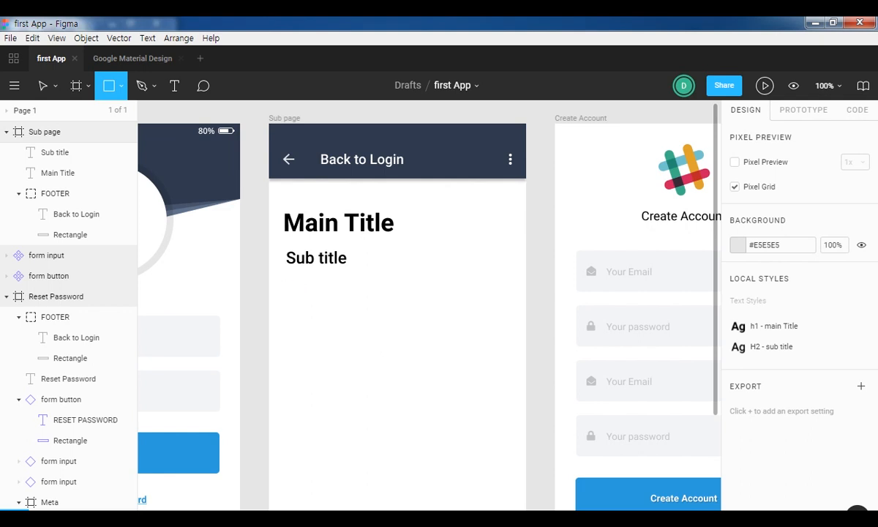
pyautogui.moveTo(284, 288); pyautogui.dragTo(468, 322)
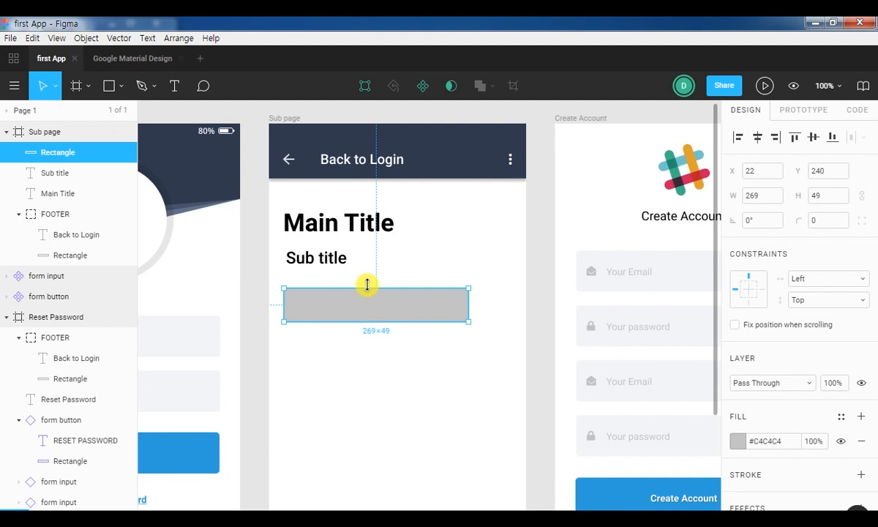
pyautogui.click(241, 298)
pyautogui.click(375, 307)
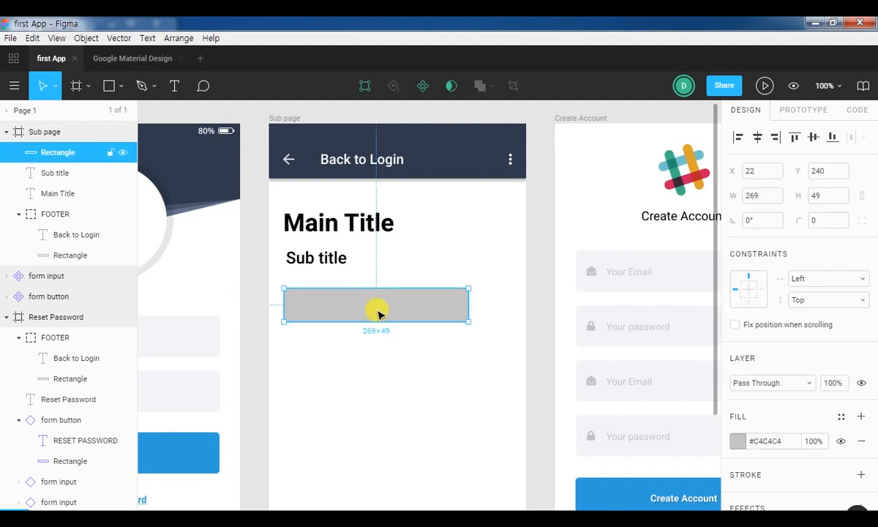
# - Add a drop shadow effect to the rectangle beneath Sub title
pyautogui.scroll(-2, 831, 417)
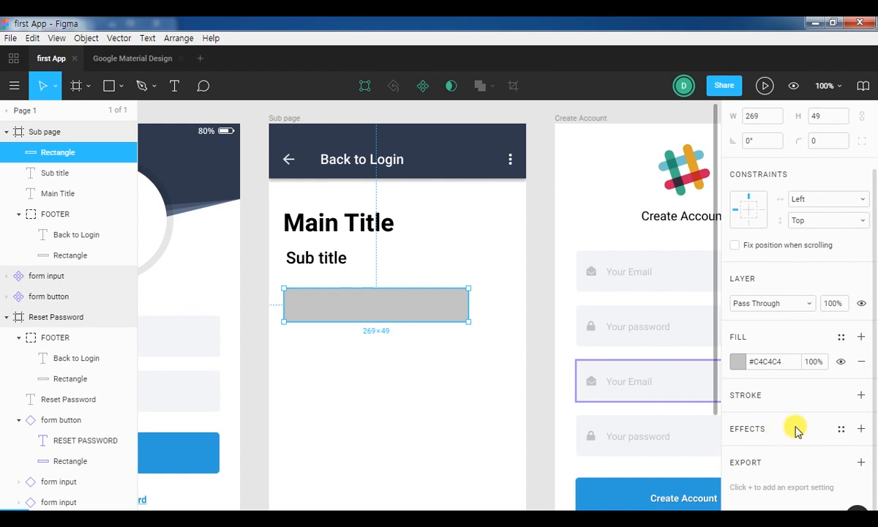
pyautogui.click(862, 431)
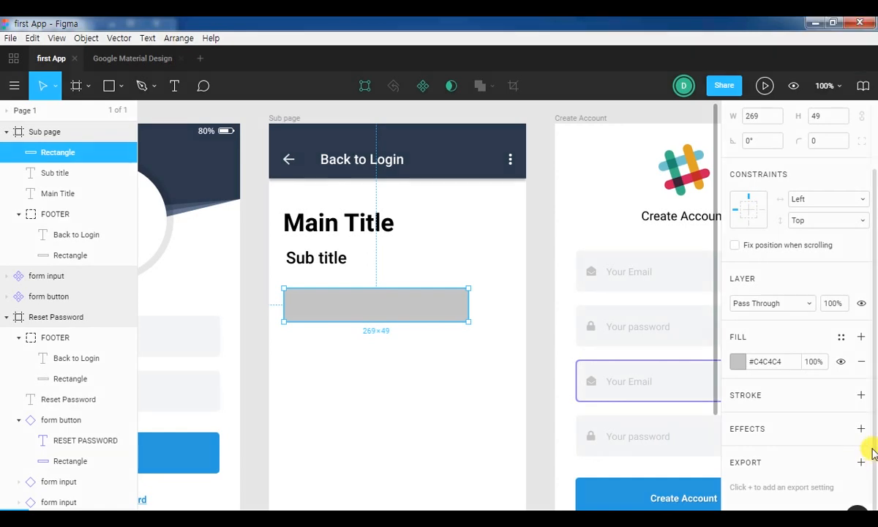
pyautogui.click(862, 431)
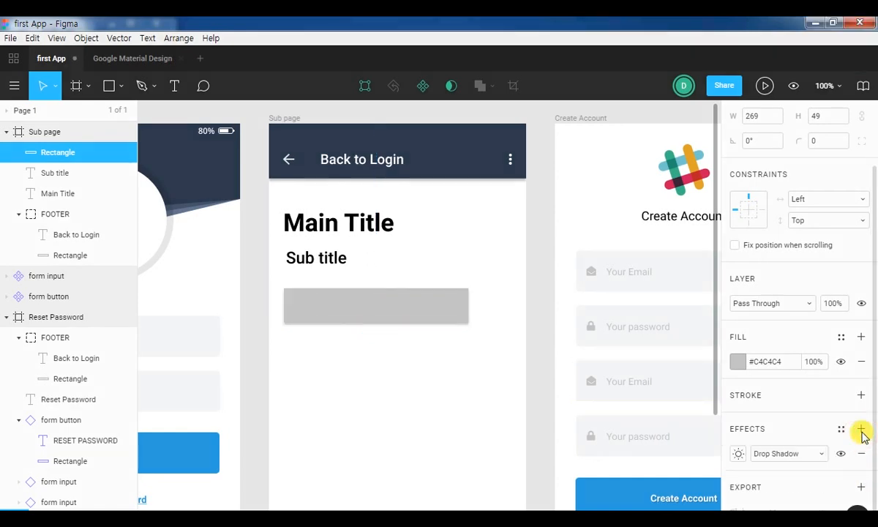
# - Set the rectangle's drop shadow to X offset 5, Y offset 5 and blur 2
pyautogui.click(738, 454)
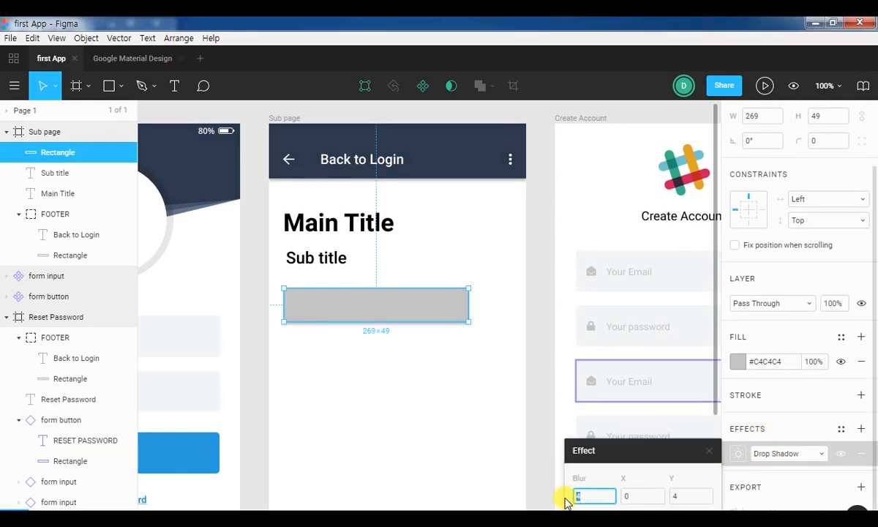
pyautogui.click(597, 501)
pyautogui.click(640, 497)
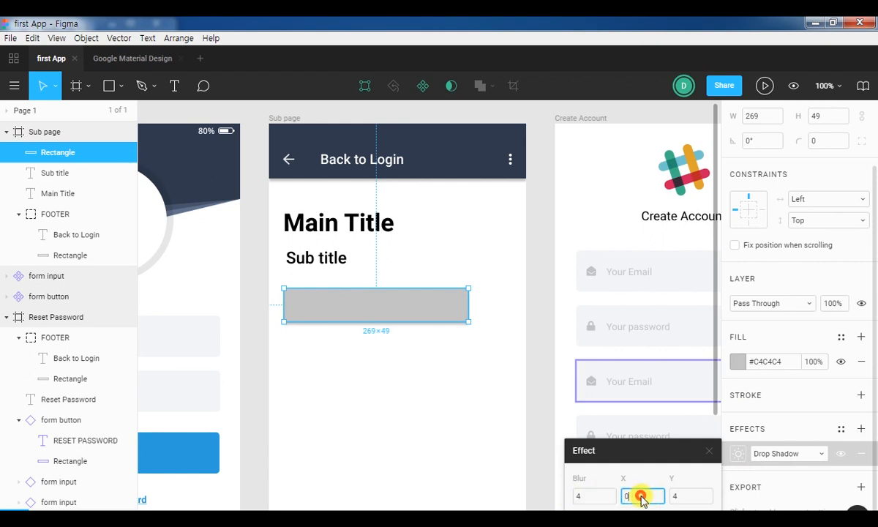
pyautogui.write('5')
pyautogui.click(686, 497)
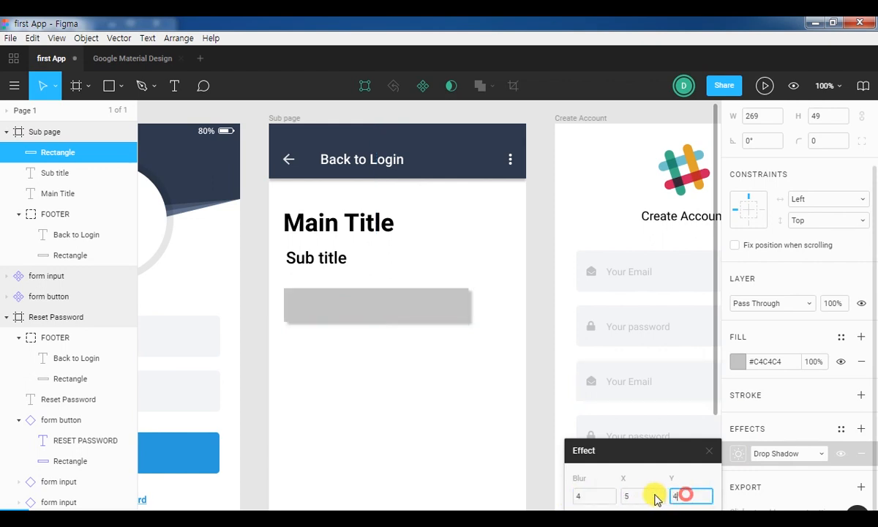
pyautogui.write('5')
pyautogui.click(591, 496)
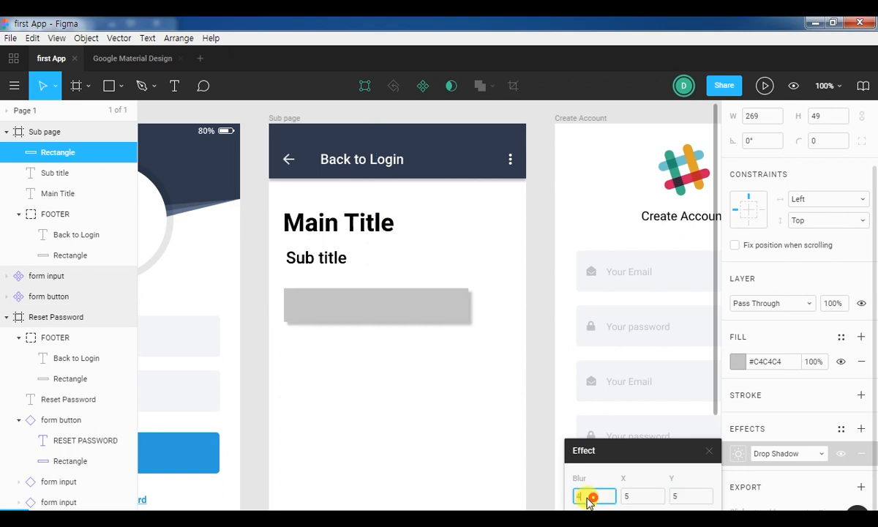
pyautogui.write('2')
pyautogui.click(611, 495)
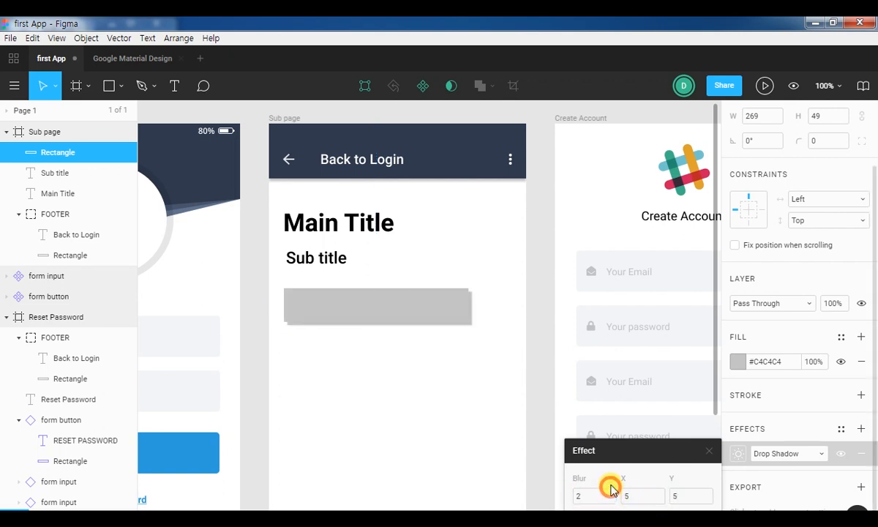
pyautogui.click(653, 510)
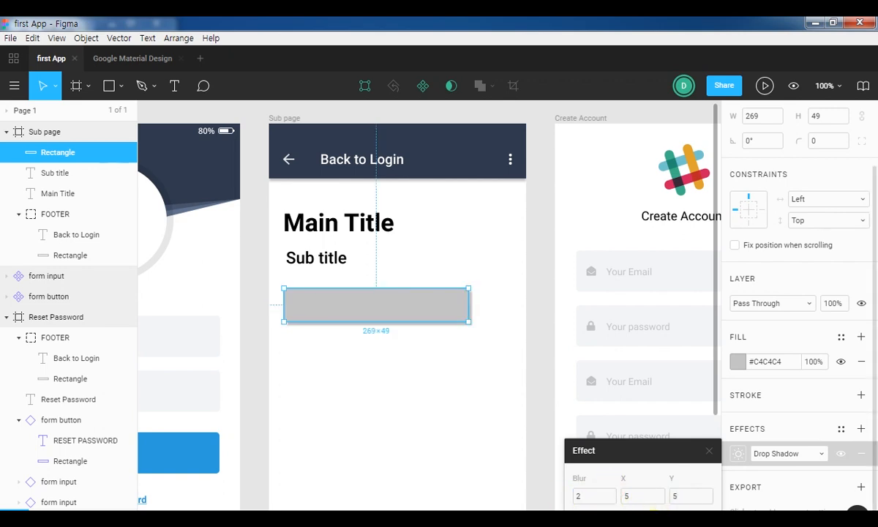
pyautogui.click(708, 452)
pyautogui.click(499, 408)
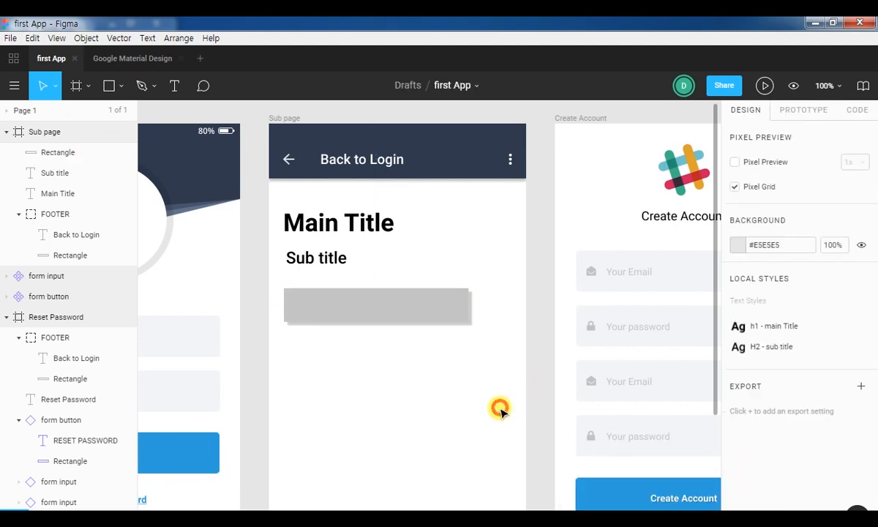
# - Create an effect style named "Shadow Style" from the rectangle's drop shadow
pyautogui.click(399, 310)
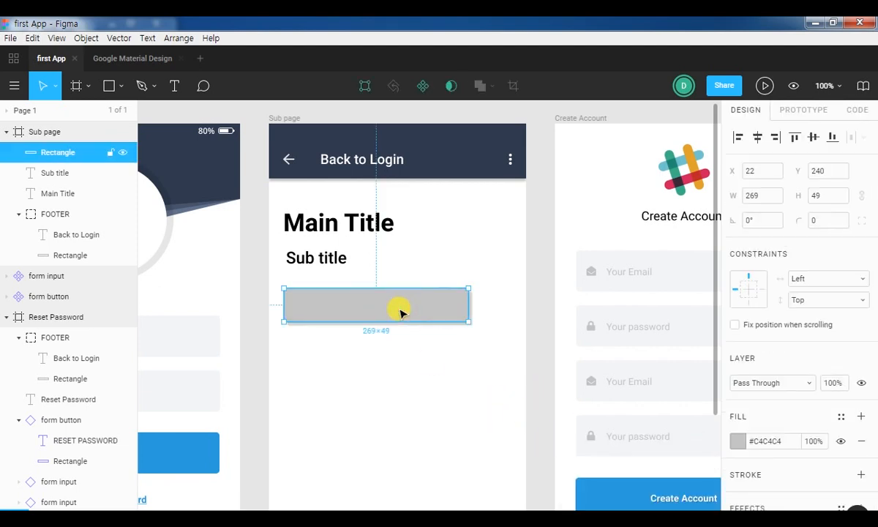
pyautogui.scroll(-3, 788, 472)
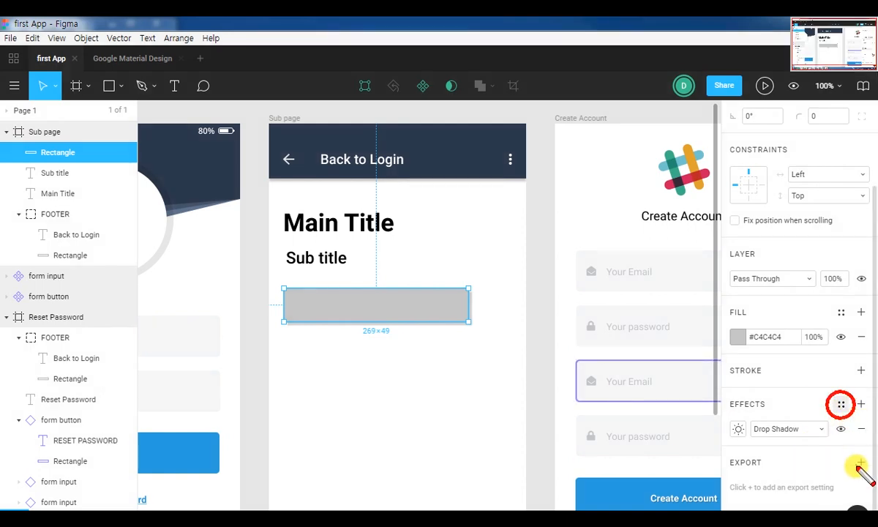
pyautogui.click(841, 404)
pyautogui.click(856, 436)
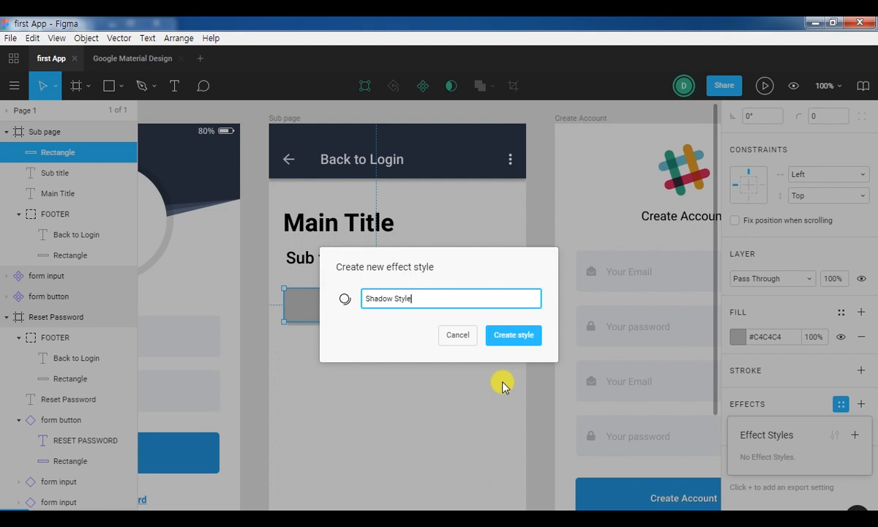
pyautogui.click(532, 337)
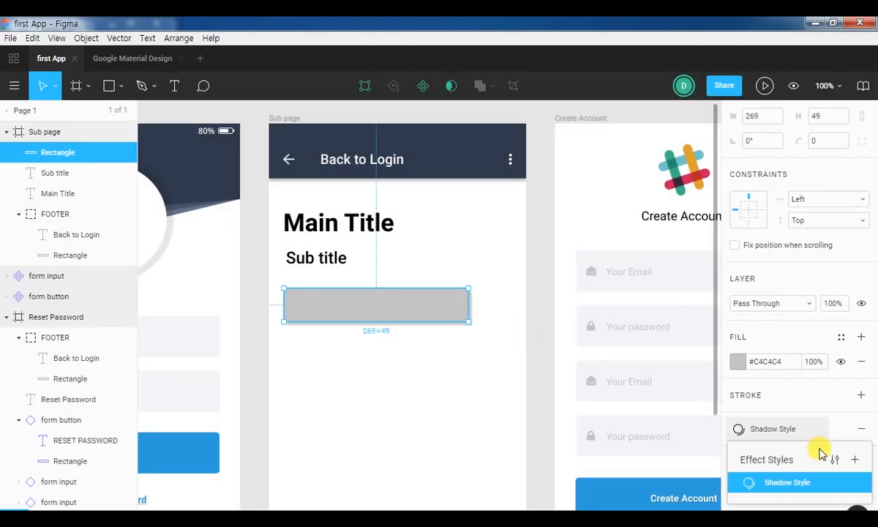
pyautogui.click(407, 379)
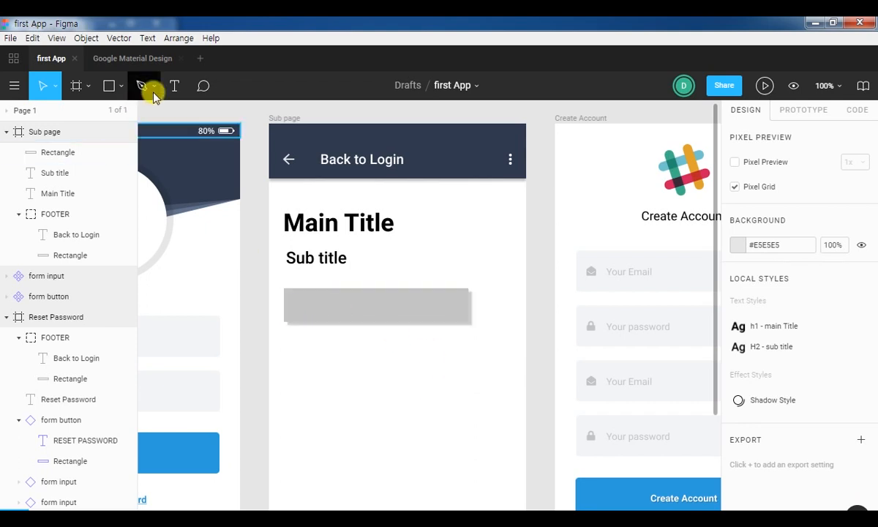
# - Draw a second rectangle about 152 by 67 below the shadowed one, at about X 45, Y 333
pyautogui.click(121, 85)
pyautogui.click(76, 117)
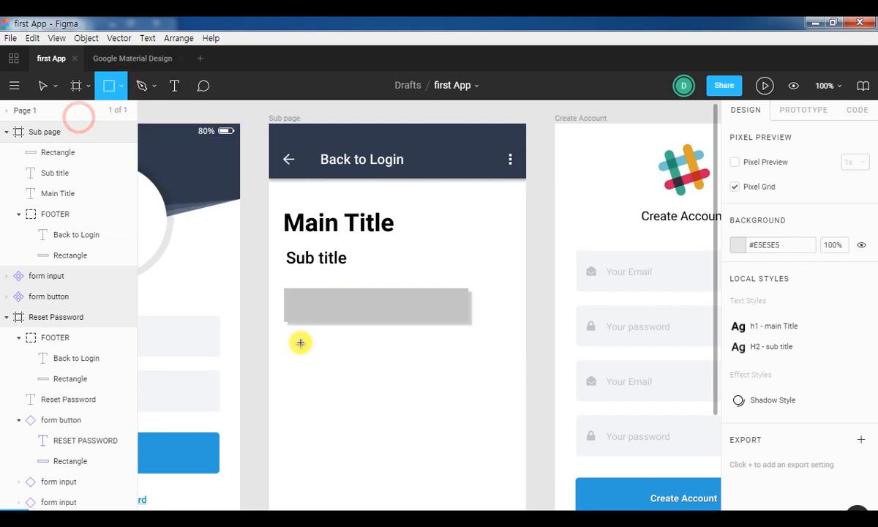
pyautogui.moveTo(300, 352); pyautogui.dragTo(403, 398)
pyautogui.click(455, 405)
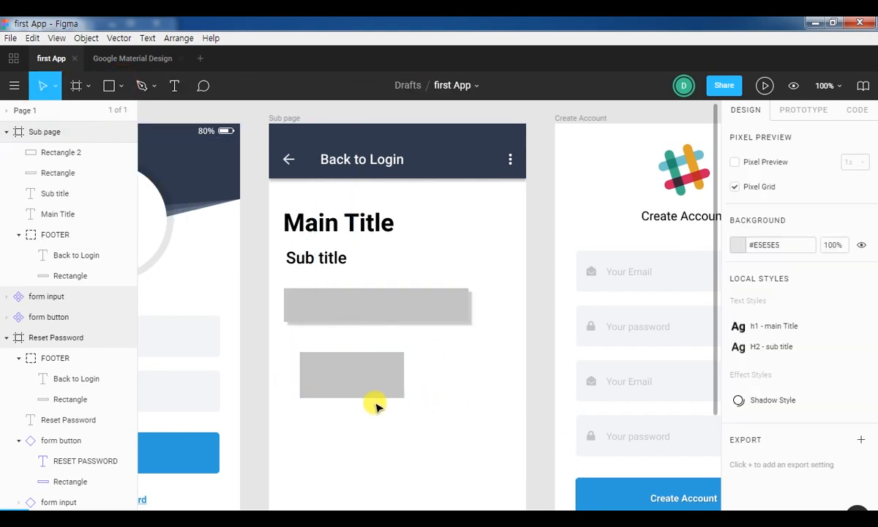
# - Add a drop shadow to the second rectangle and apply the Shadow Style effect style to it
pyautogui.click(329, 377)
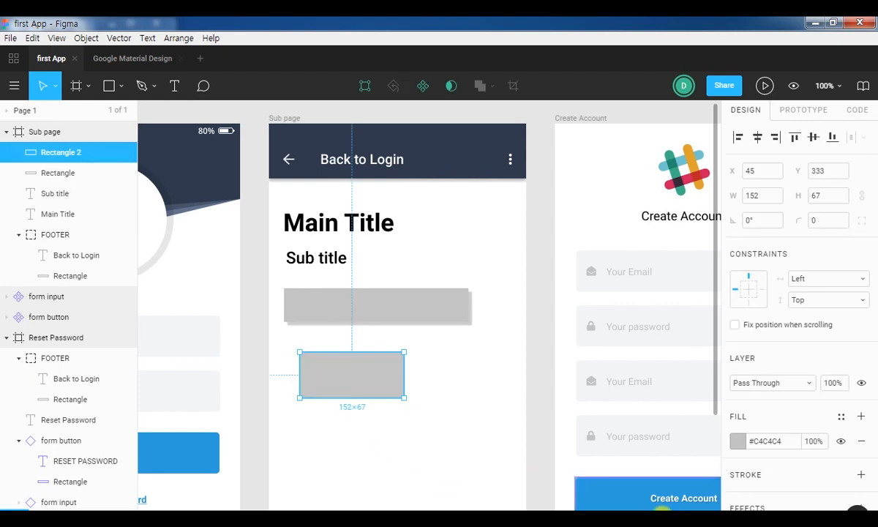
pyautogui.scroll(-2, 820, 457)
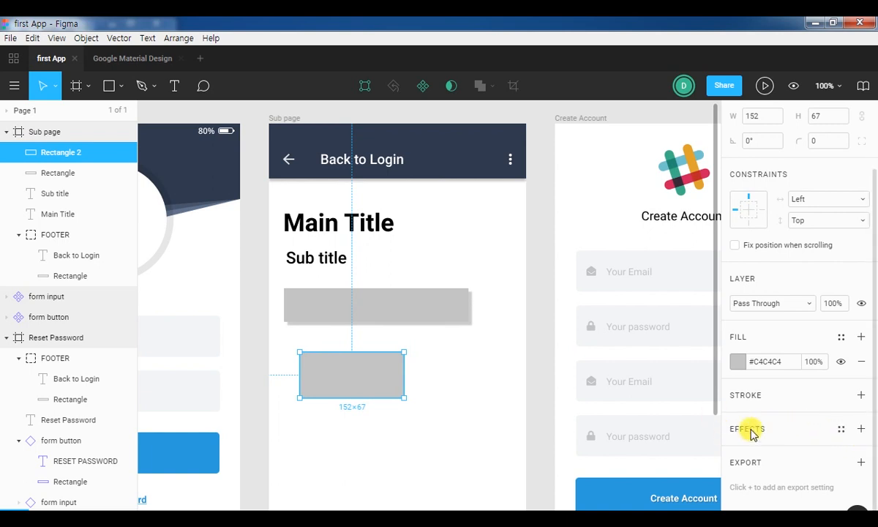
pyautogui.click(860, 429)
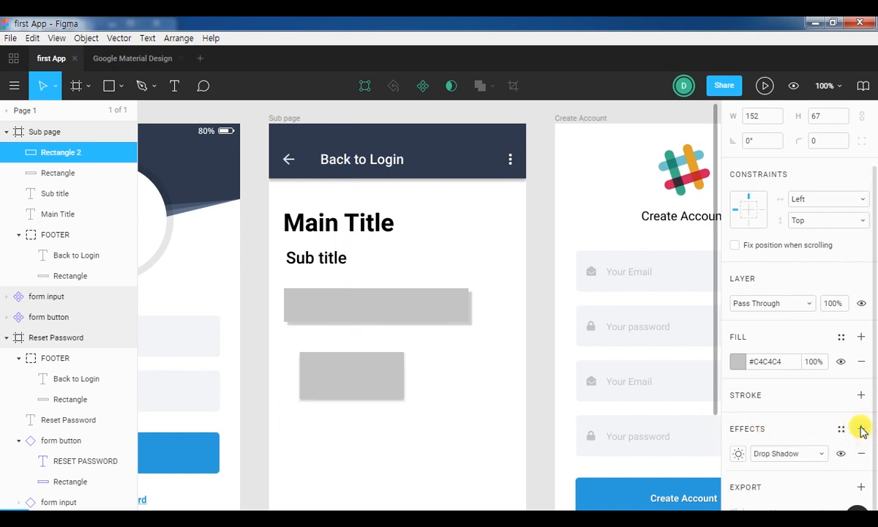
pyautogui.scroll(-1, 859, 427)
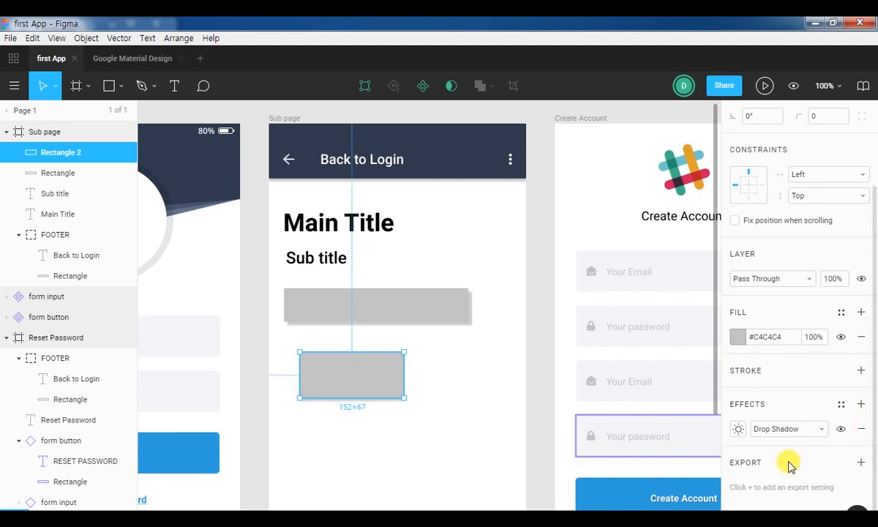
pyautogui.click(840, 404)
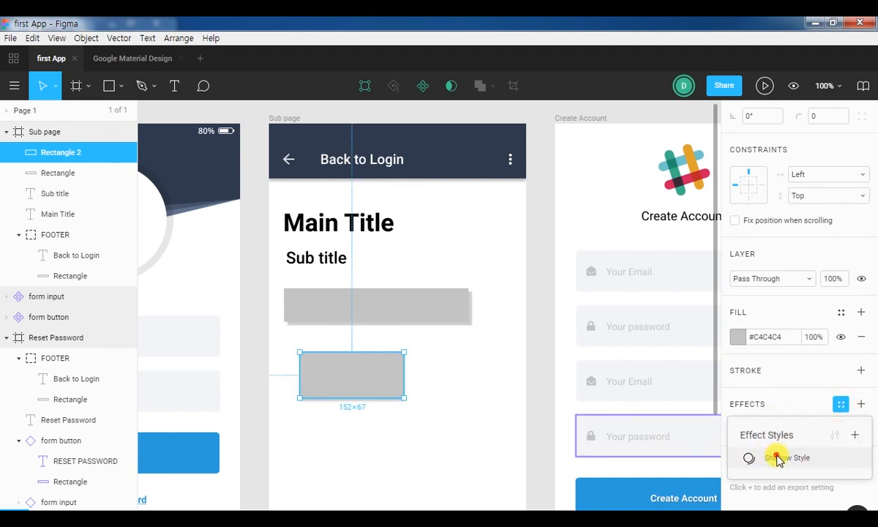
pyautogui.click(777, 459)
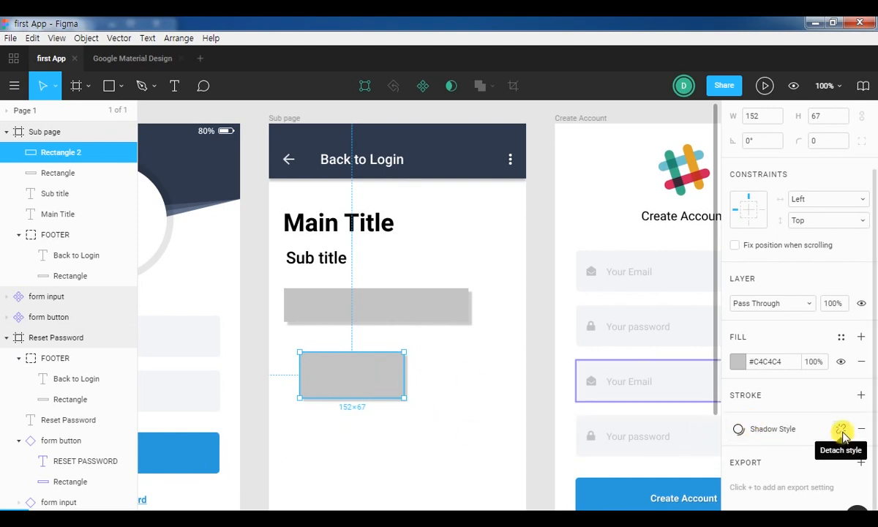
pyautogui.click(428, 425)
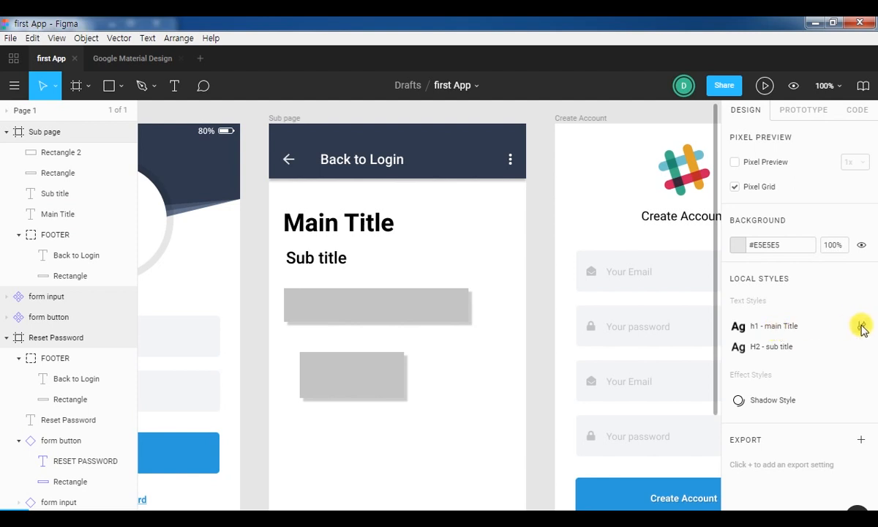
# - Edit the h1 - main Title text style and set its font size to 24
pyautogui.click(861, 326)
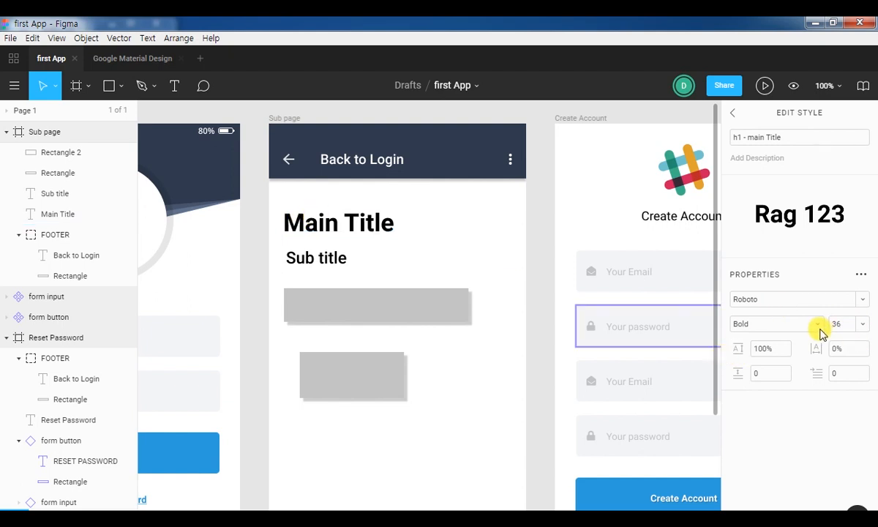
pyautogui.click(863, 325)
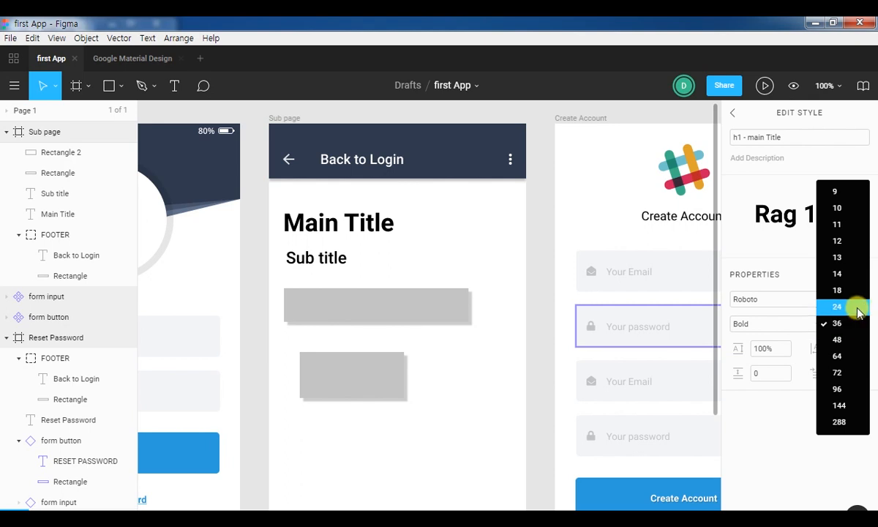
pyautogui.click(857, 307)
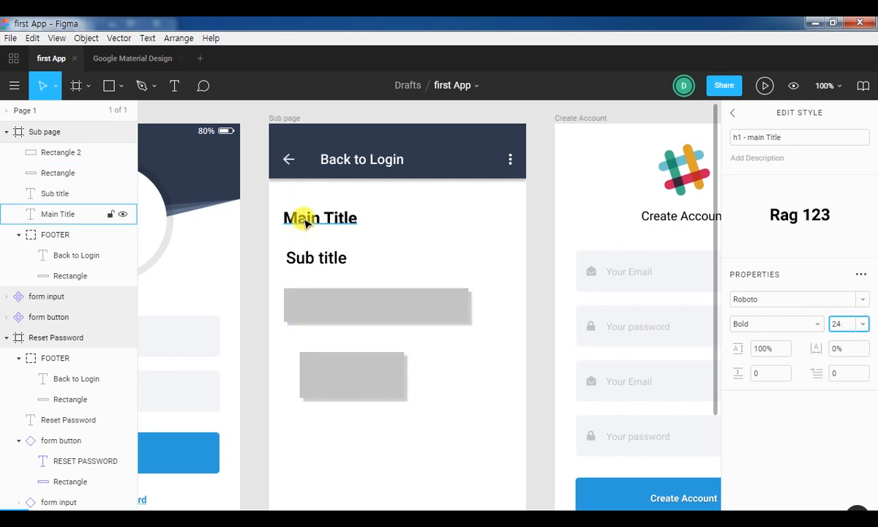
pyautogui.hotkey('ctrl', '2')
pyautogui.moveTo(265, 196)
pyautogui.mouseDown()
pyautogui.moveTo(326, 231)
pyautogui.moveTo(377, 238)
pyautogui.mouseUp()
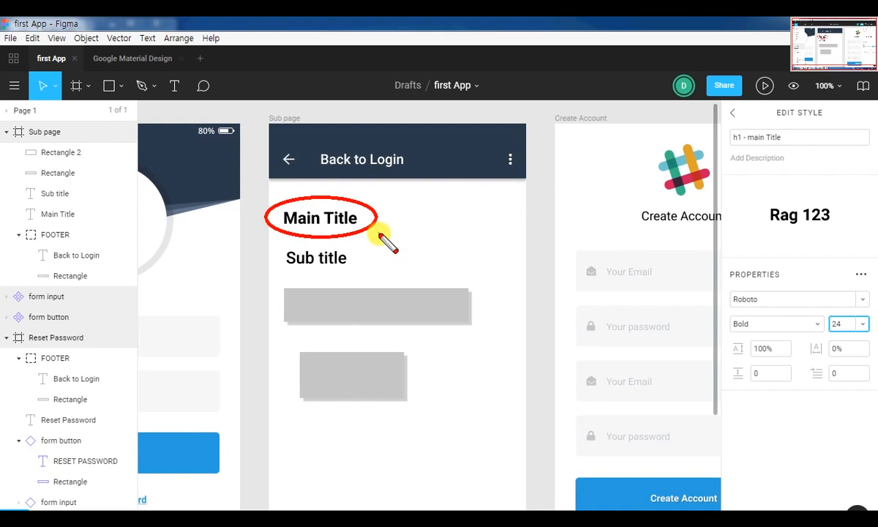
# - Set the h1 - main Title text style's font size to 36 and leave the style editor
pyautogui.press('e')
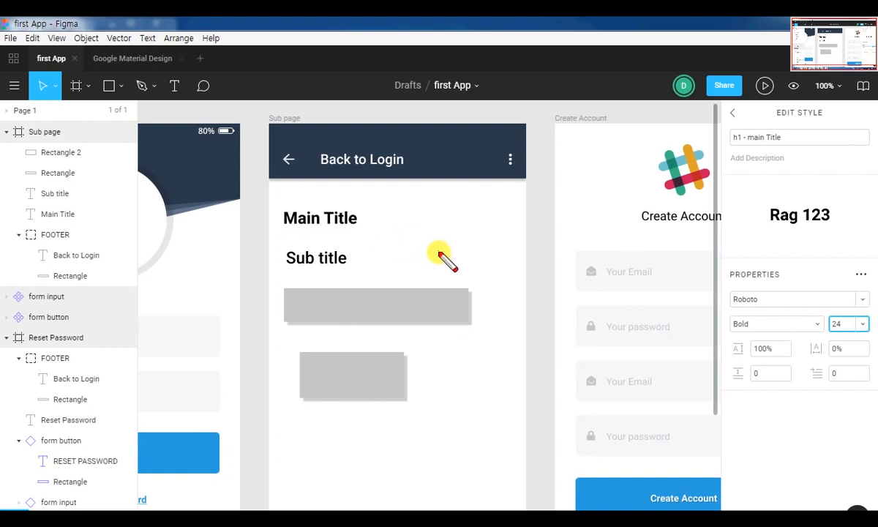
pyautogui.write('36')
pyautogui.press('Return')
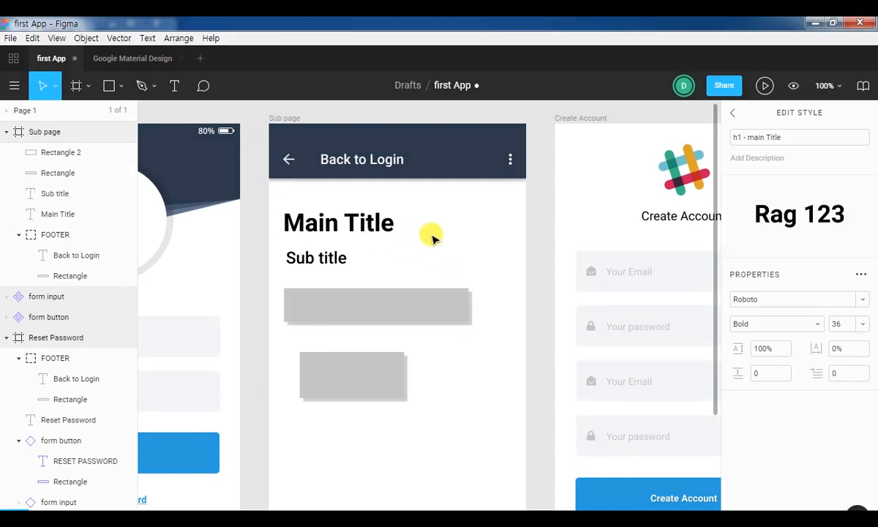
pyautogui.click(732, 112)
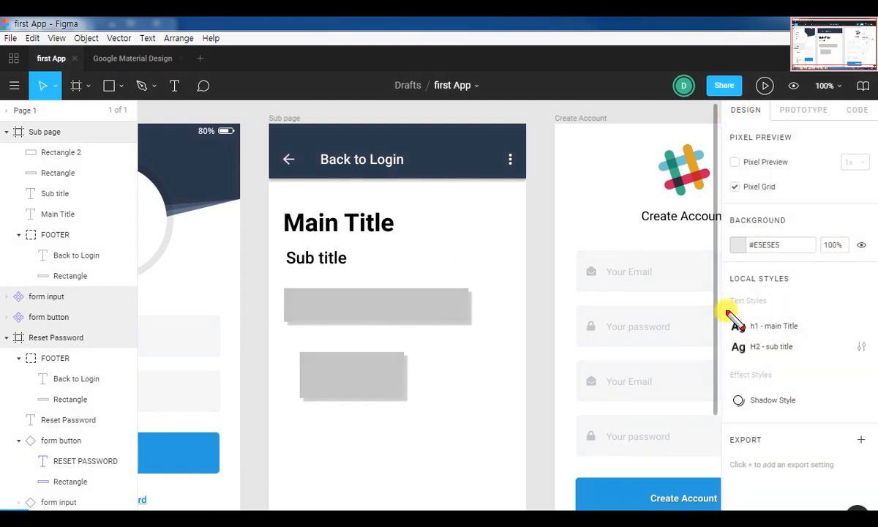
pyautogui.moveTo(717, 300); pyautogui.dragTo(873, 379)
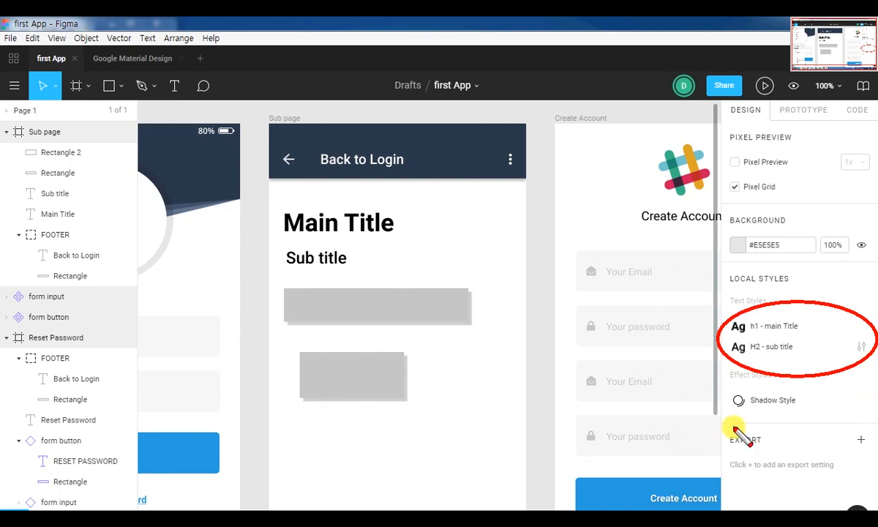
pyautogui.click(380, 367)
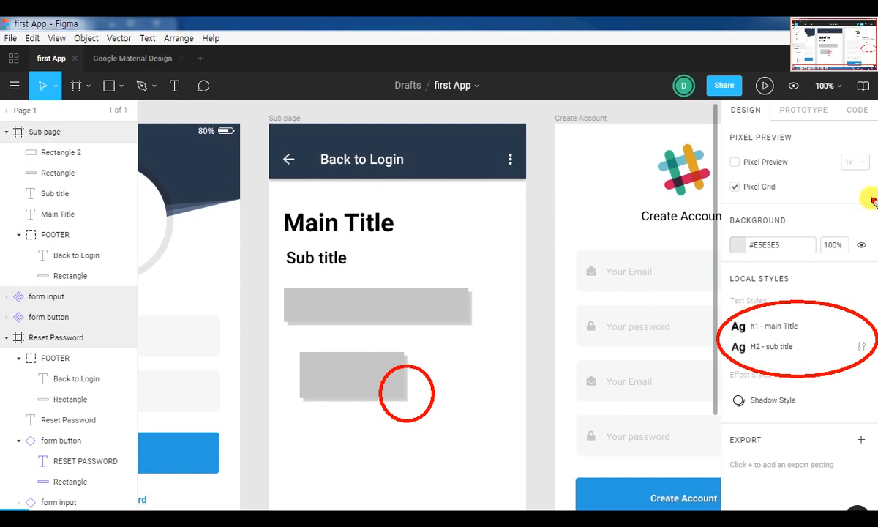
pyautogui.press('Escape')
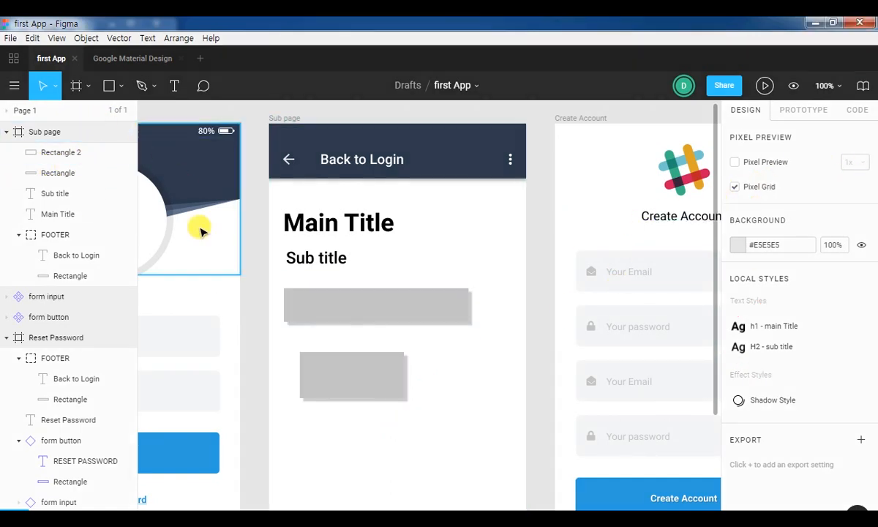
pyautogui.press('-')
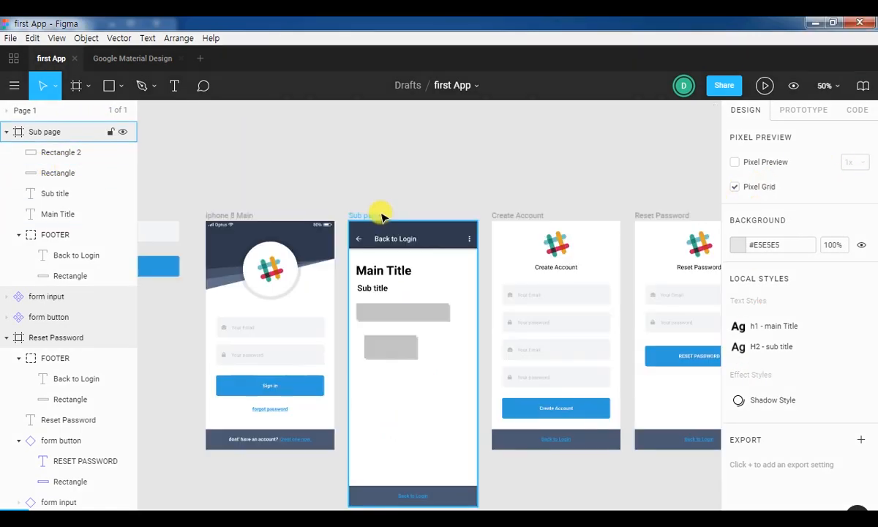
pyautogui.moveTo(514, 282); pyautogui.dragTo(473, 189)
pyautogui.moveTo(581, 236); pyautogui.dragTo(570, 236)
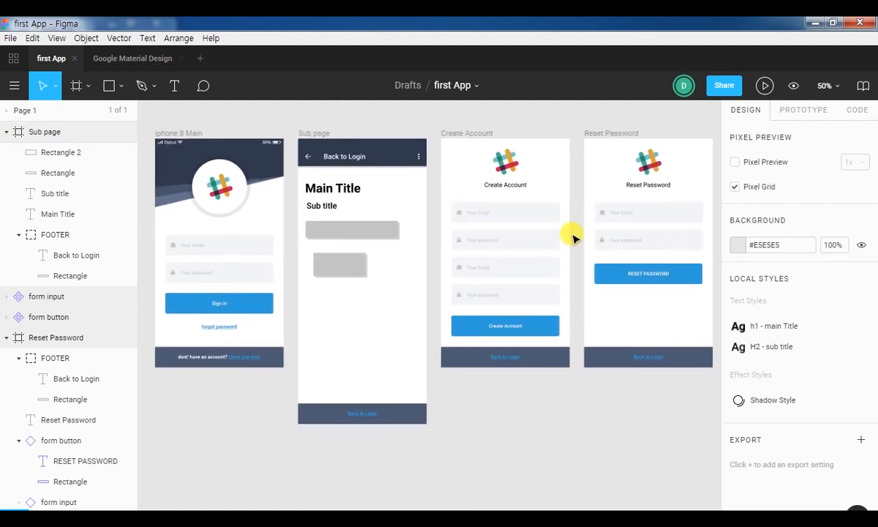